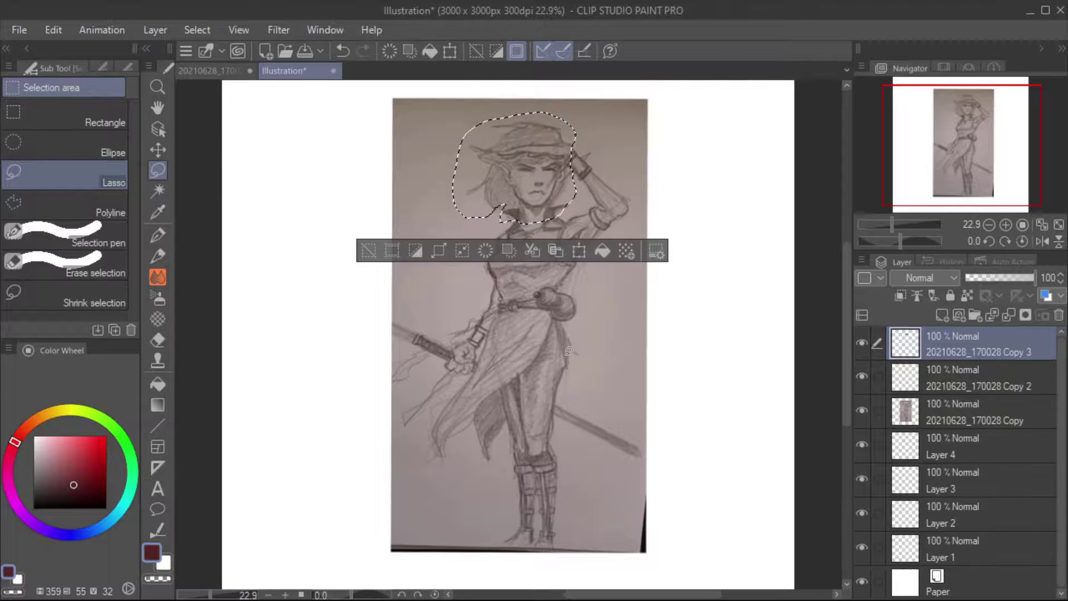
- Put the lassoed head of the photographed sketch on its own layer beneath the arm copy and scale it down
{"action": "key", "text": "ctrl+c"}
{"action": "key", "text": "ctrl+v"}
{"action": "key", "text": "ctrl+t"}
{"action": "key", "text": "Escape"}
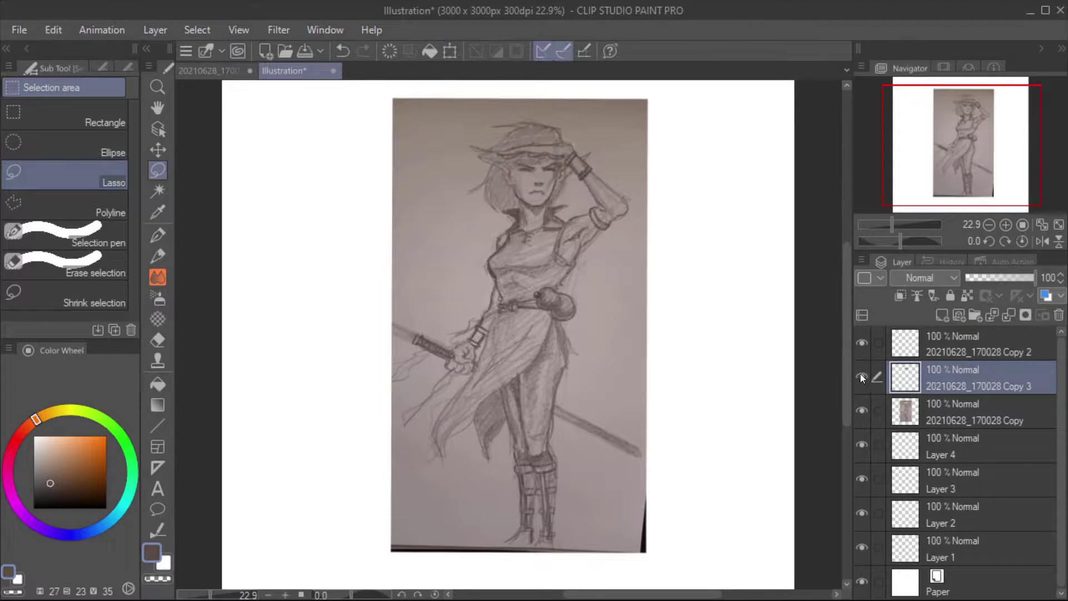
{"action": "left_click", "coordinate": [53, 30]}
{"action": "left_click", "coordinate": [367, 407]}
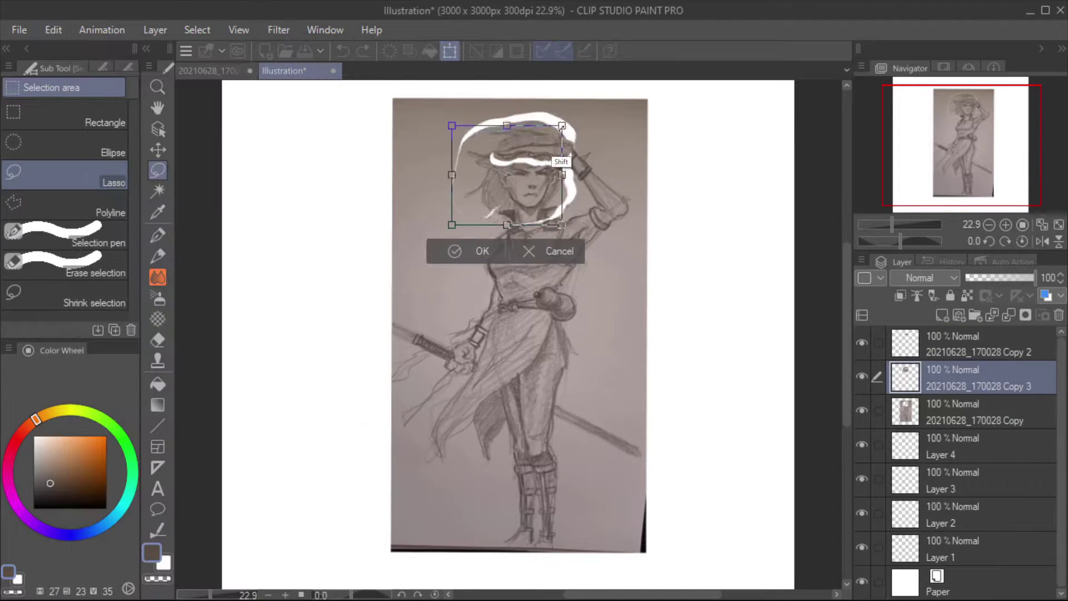
{"action": "key", "text": "Return"}
{"action": "key", "text": "ctrl+z"}
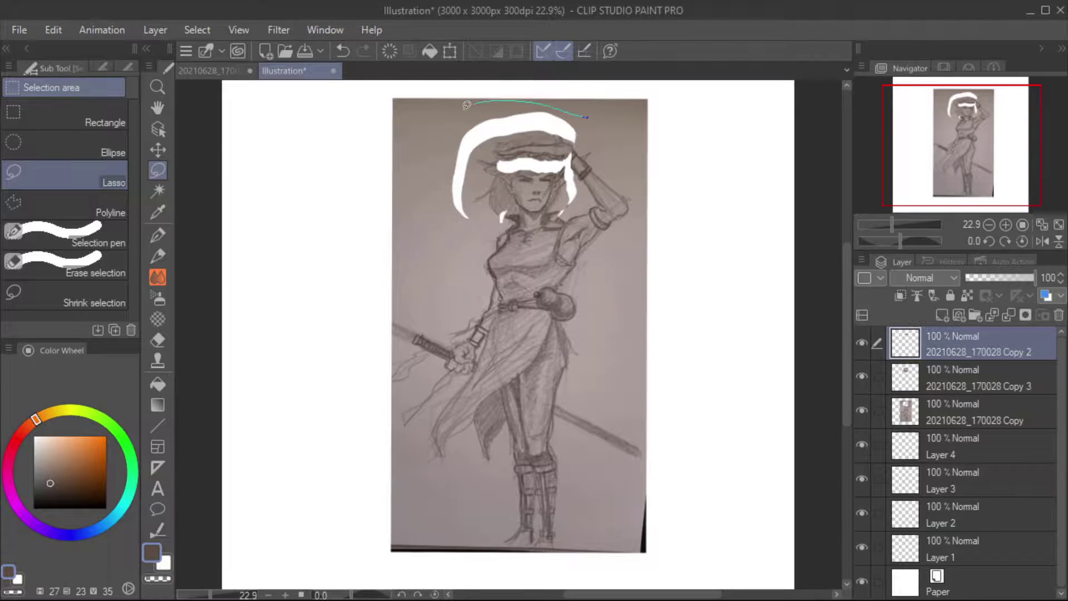
- Reposition the raised hand piece so it rests over the forehead of the head
{"action": "key", "text": "ctrl+t"}
{"action": "key", "text": "Escape"}
{"action": "key", "text": "k"}
{"action": "key", "text": "ctrl+d"}
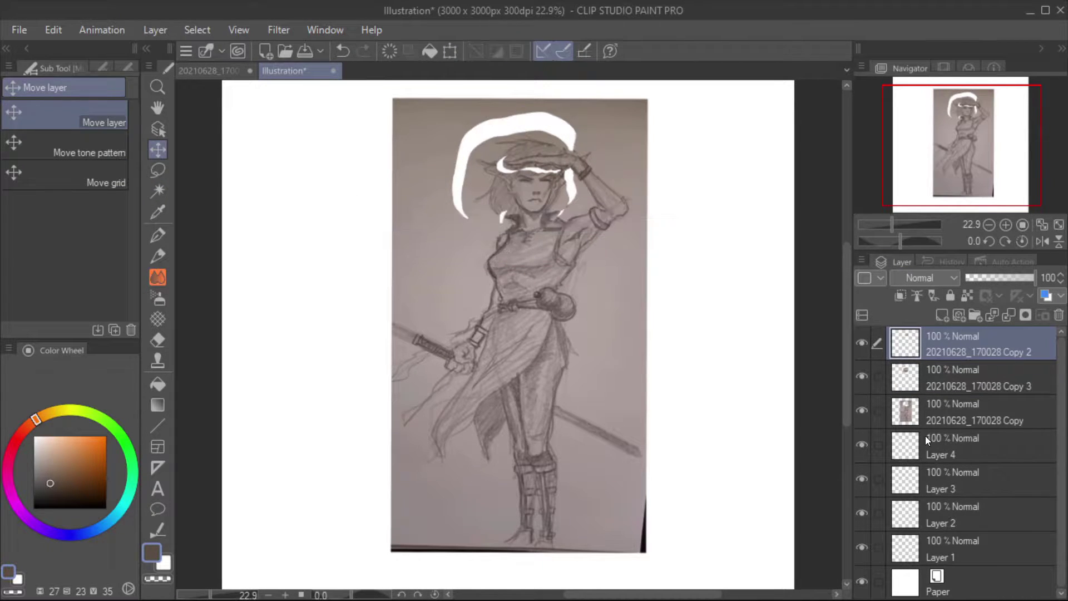
- Lasso the skirt and legs on the main sketch photo layer and stretch them downward to lengthen the figure
{"action": "key", "text": "l"}
{"action": "left_click", "coordinate": [974, 412]}
{"action": "scroll", "coordinate": [524, 334], "scroll_direction": "down", "scroll_amount": 1}
{"action": "left_click_drag", "start_coordinate": [523, 287], "coordinate": [589, 572]}
{"action": "key", "text": "ctrl+t"}
{"action": "scroll", "coordinate": [588, 572], "scroll_direction": "down", "scroll_amount": 1}
{"action": "left_click_drag", "start_coordinate": [393, 474], "coordinate": [393, 508]}
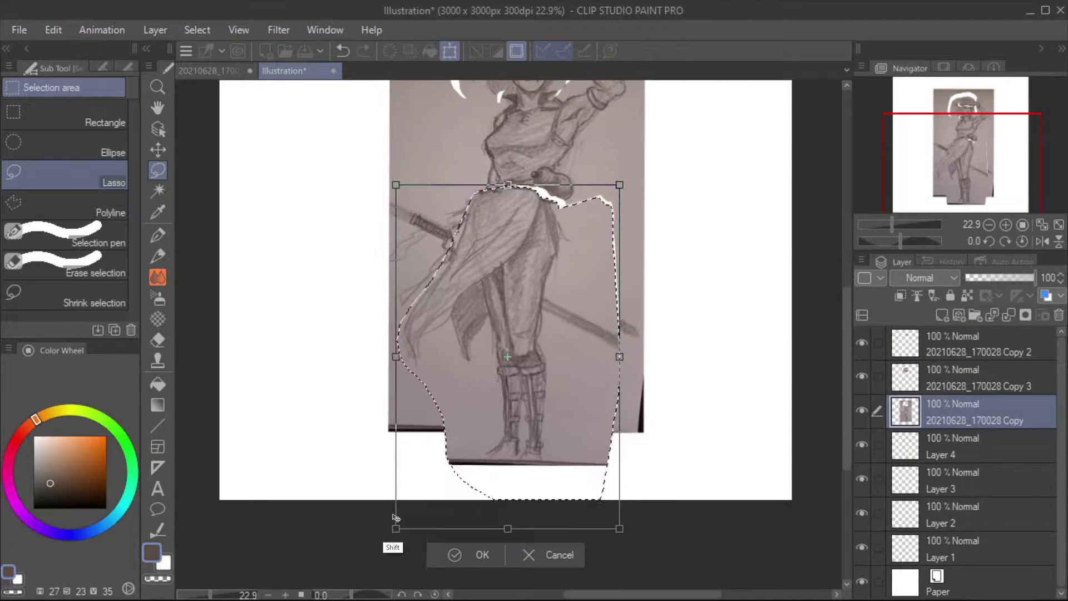
{"action": "key", "text": "Return"}
{"action": "key", "text": "ctrl+d"}
{"action": "scroll", "coordinate": [313, 217], "scroll_direction": "right", "scroll_amount": 2}
{"action": "scroll", "coordinate": [323, 227], "scroll_direction": "up", "scroll_amount": 1}
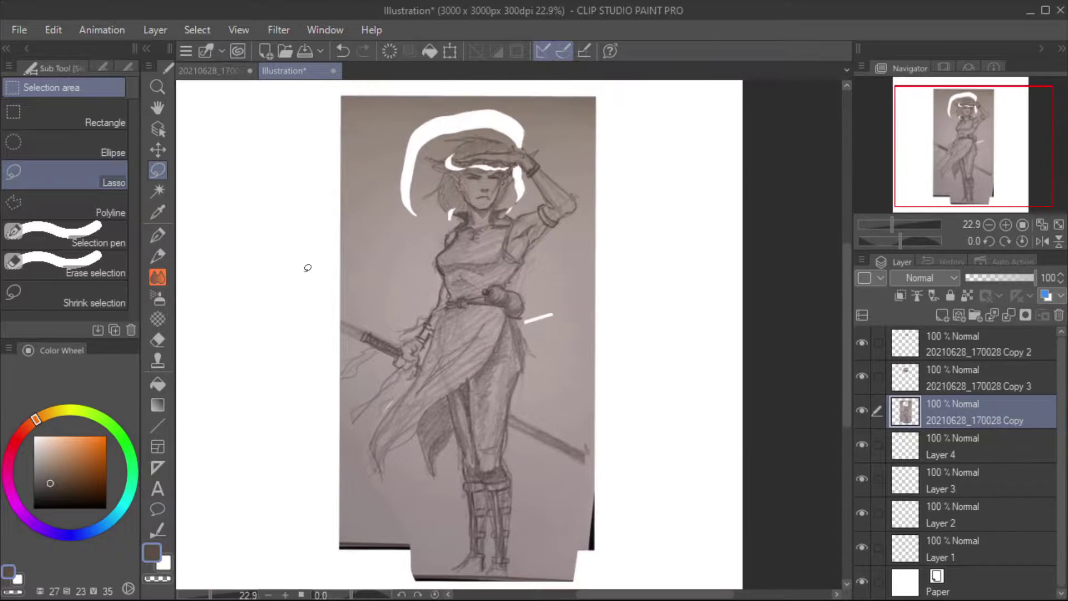
- Group the three sketch photo layers into a folder named Sketch at 62% opacity and place it directly beneath Layer 2
{"action": "left_click", "coordinate": [158, 256]}
{"action": "right_click", "coordinate": [931, 388]}
{"action": "left_click", "coordinate": [835, 528]}
{"action": "left_click", "coordinate": [974, 315]}
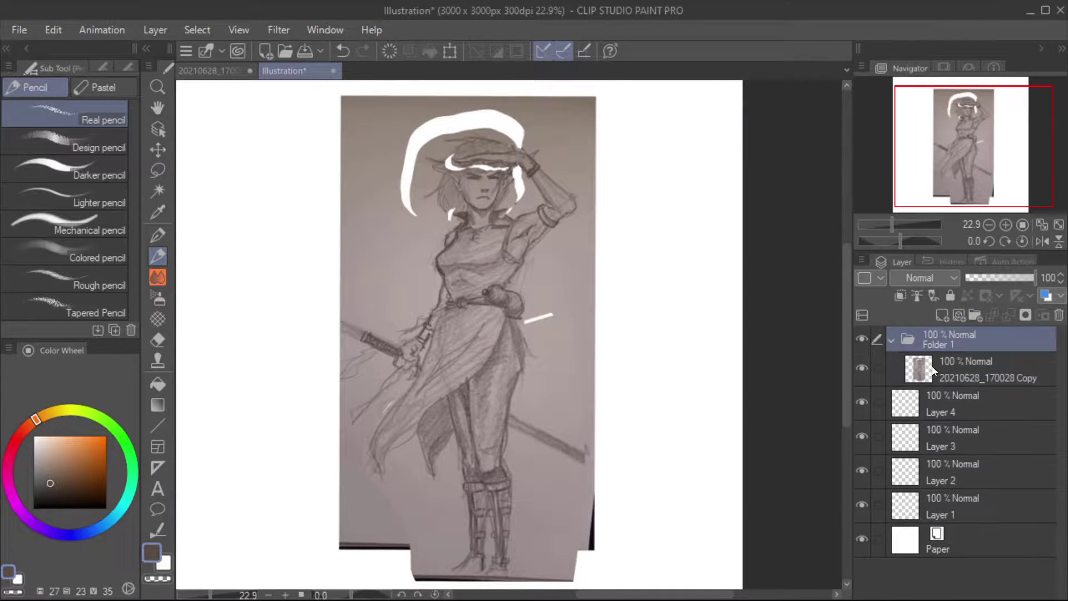
{"action": "type", "text": "ketch"}
{"action": "key", "text": "Return"}
{"action": "scroll", "coordinate": [425, 345], "scroll_direction": "up", "scroll_amount": 2}
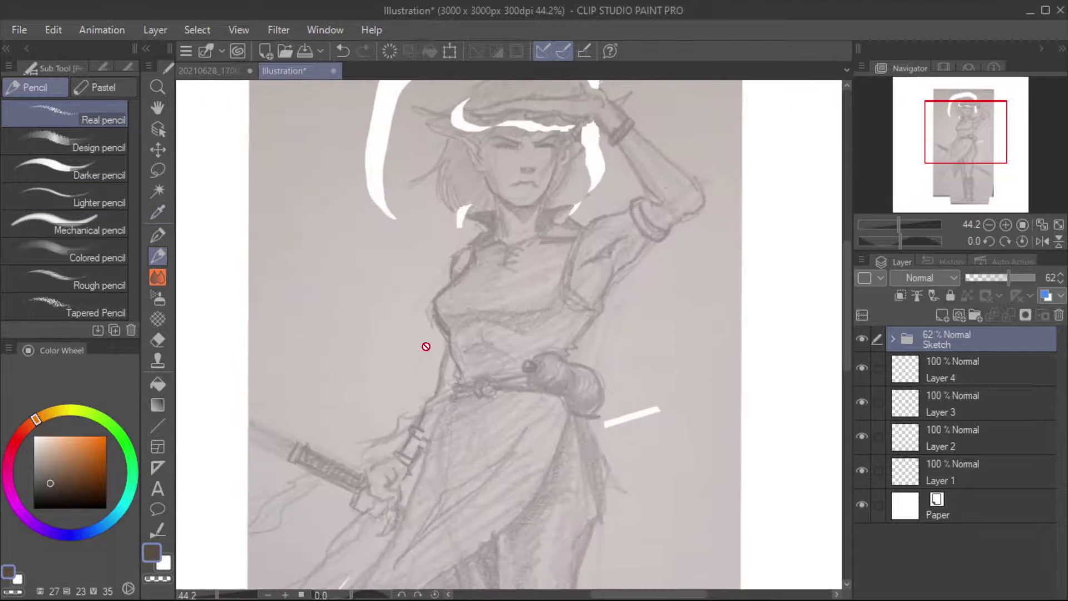
{"action": "mouse_move", "coordinate": [946, 404]}
{"action": "left_mouse_down"}
{"action": "mouse_move", "coordinate": [934, 358]}
{"action": "mouse_move", "coordinate": [941, 425]}
{"action": "left_mouse_up"}
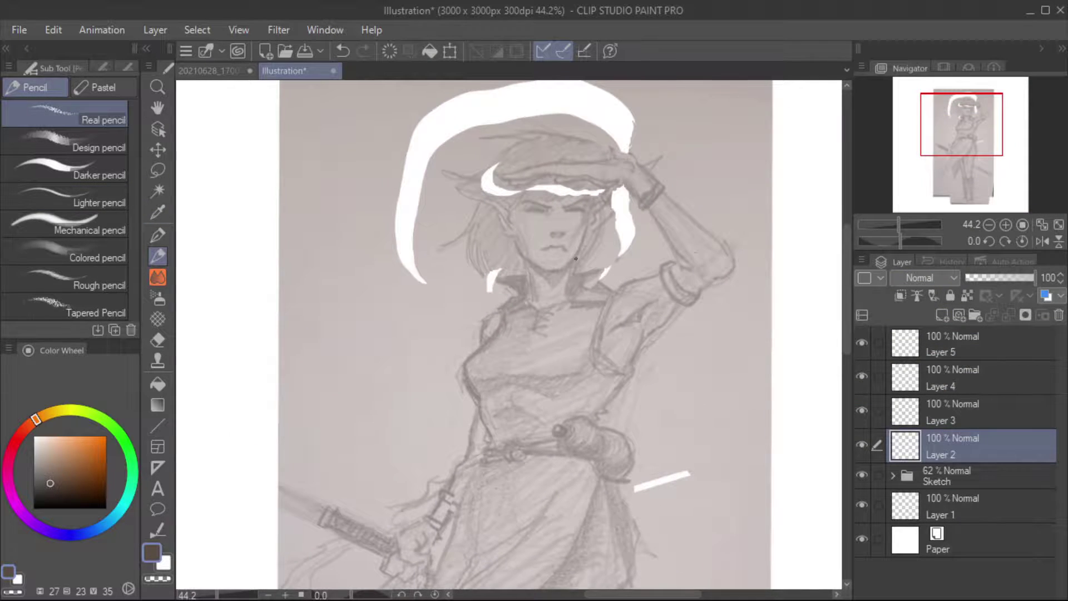
- Trace the jaw, collar and bodice of the tunic on Layer 2 with the Real pencil in a dark colour
{"action": "left_click", "coordinate": [553, 267], "text": "alt"}
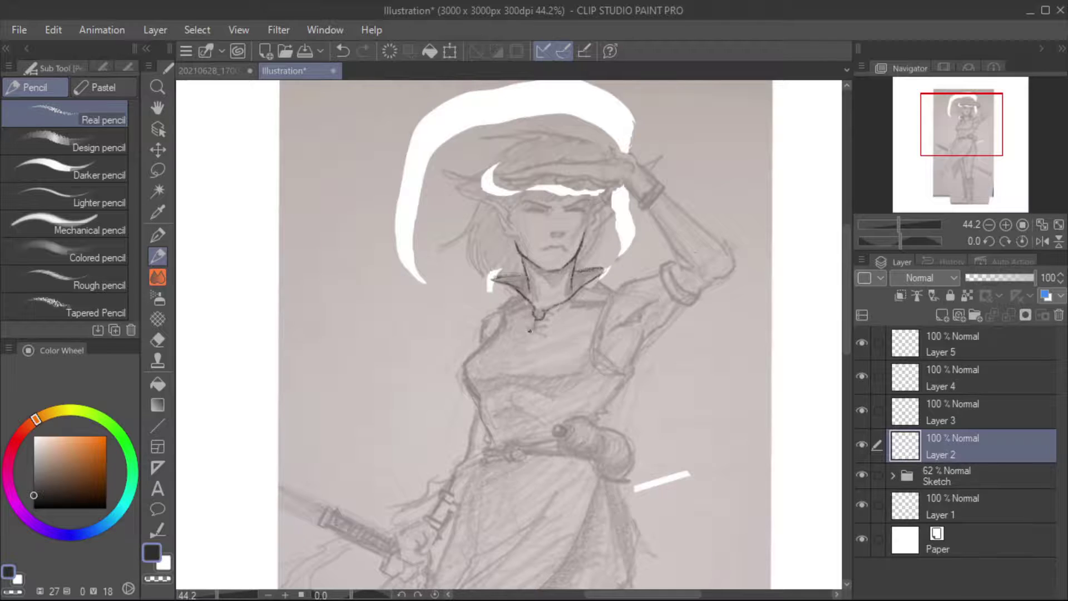
{"action": "left_click_drag", "start_coordinate": [486, 314], "coordinate": [486, 251]}
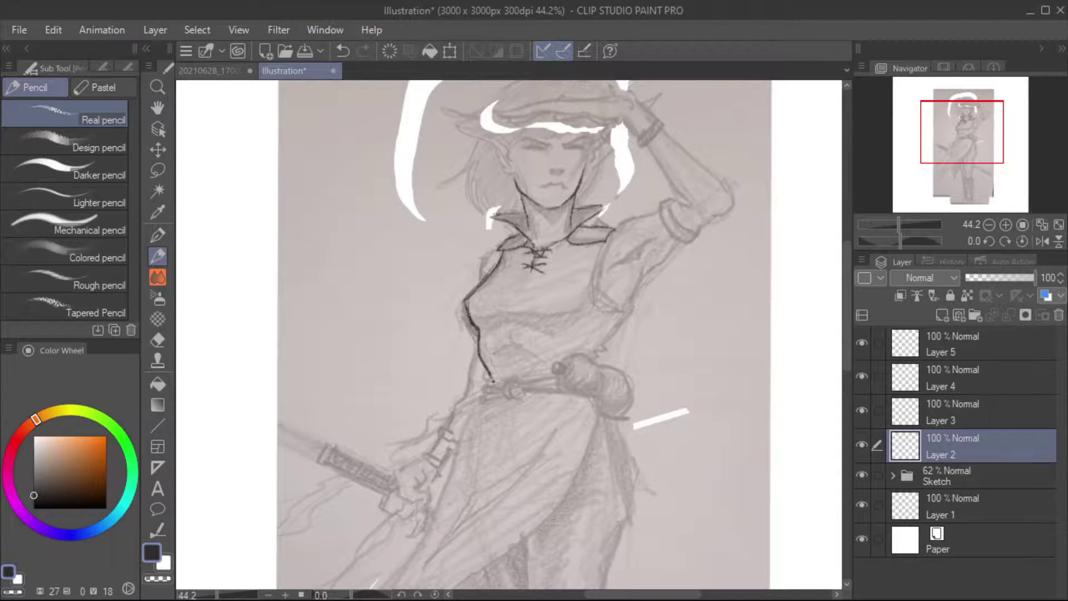
{"action": "left_click_drag", "start_coordinate": [604, 233], "coordinate": [635, 330]}
{"action": "left_click_drag", "start_coordinate": [494, 337], "coordinate": [601, 348]}
{"action": "mouse_move", "coordinate": [516, 368]}
{"action": "left_mouse_down"}
{"action": "mouse_move", "coordinate": [566, 389]}
{"action": "mouse_move", "coordinate": [557, 347]}
{"action": "left_mouse_up"}
{"action": "left_click_drag", "start_coordinate": [520, 226], "coordinate": [494, 264]}
- Trace the lowered arm with its fist and the knotted belt with its gourd
{"action": "mouse_move", "coordinate": [373, 402]}
{"action": "left_mouse_down"}
{"action": "mouse_move", "coordinate": [432, 252]}
{"action": "mouse_move", "coordinate": [455, 253]}
{"action": "mouse_move", "coordinate": [495, 212]}
{"action": "left_mouse_up"}
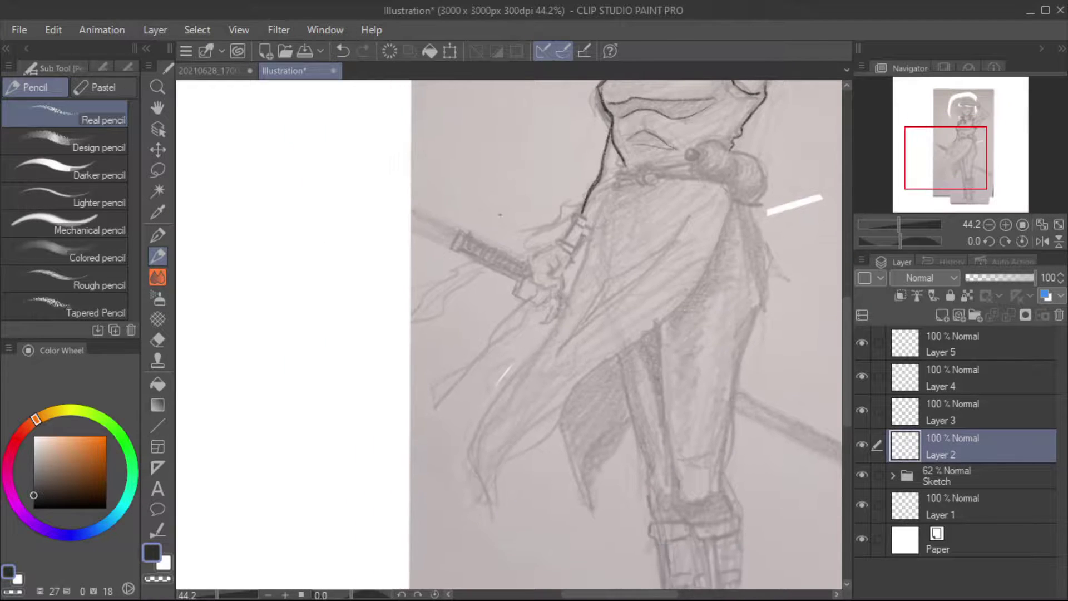
{"action": "left_click_drag", "start_coordinate": [572, 249], "coordinate": [487, 289]}
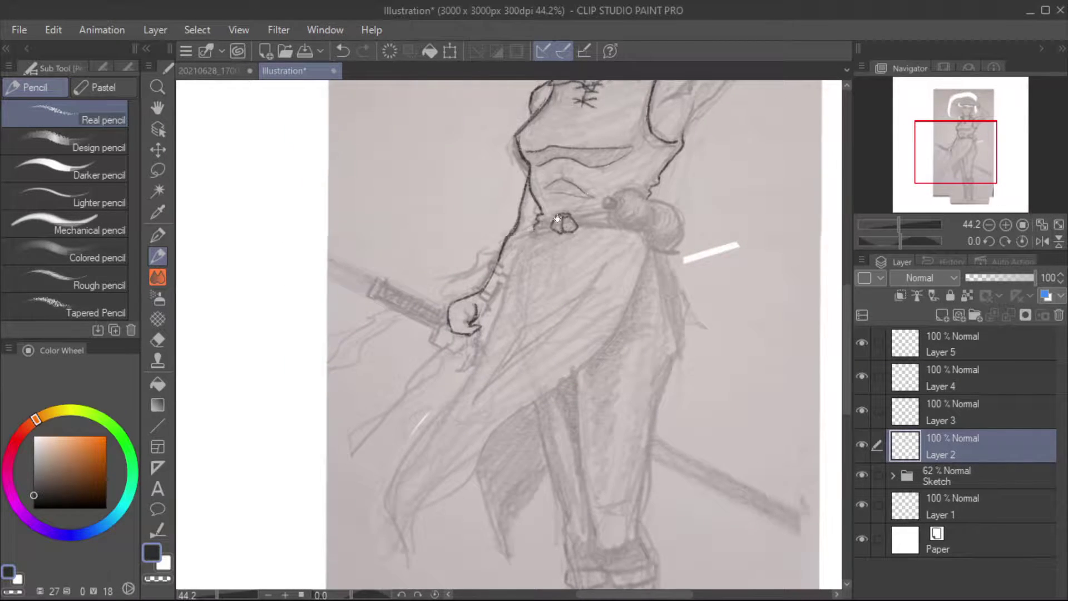
{"action": "left_click_drag", "start_coordinate": [521, 256], "coordinate": [413, 304]}
{"action": "left_click_drag", "start_coordinate": [497, 234], "coordinate": [508, 248]}
{"action": "left_click_drag", "start_coordinate": [516, 211], "coordinate": [527, 221]}
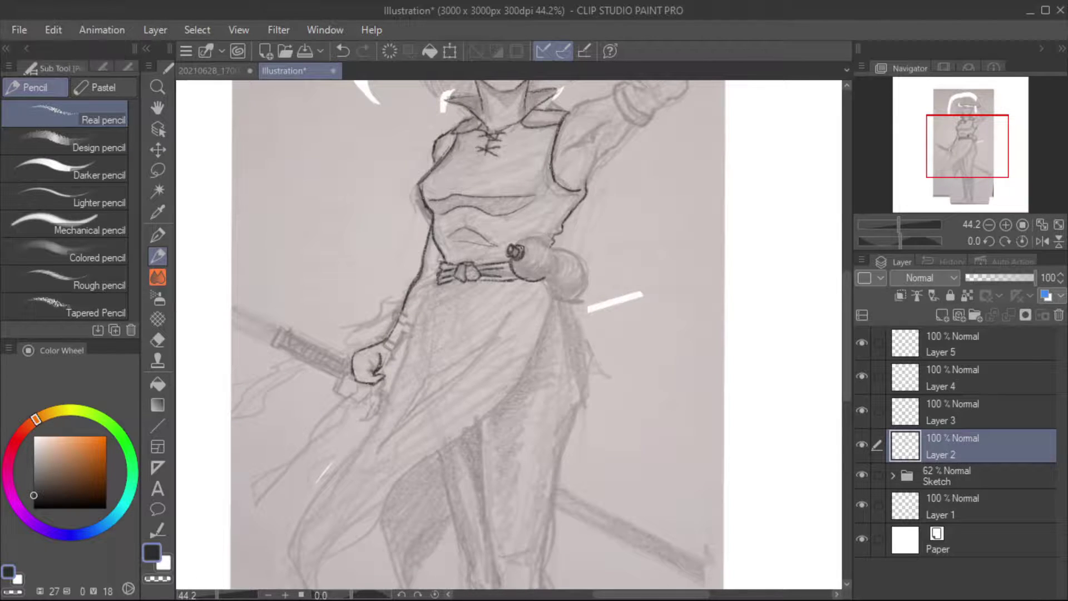
{"action": "key", "text": "ctrl+z"}
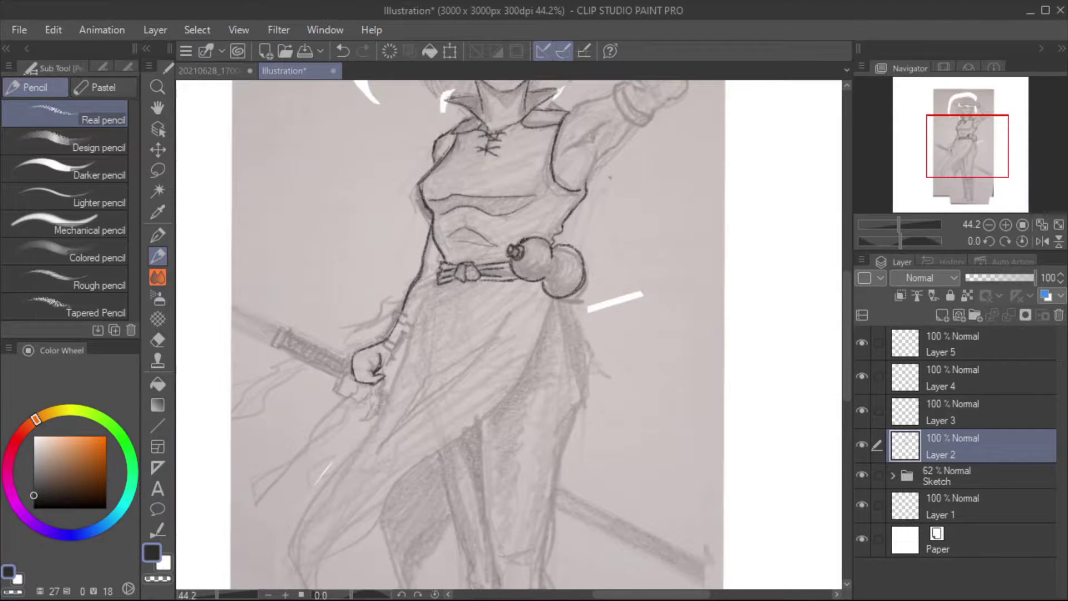
- Trace the outline of the wrap skirt and both trouser legs down to the knees
{"action": "left_click_drag", "start_coordinate": [326, 394], "coordinate": [323, 333]}
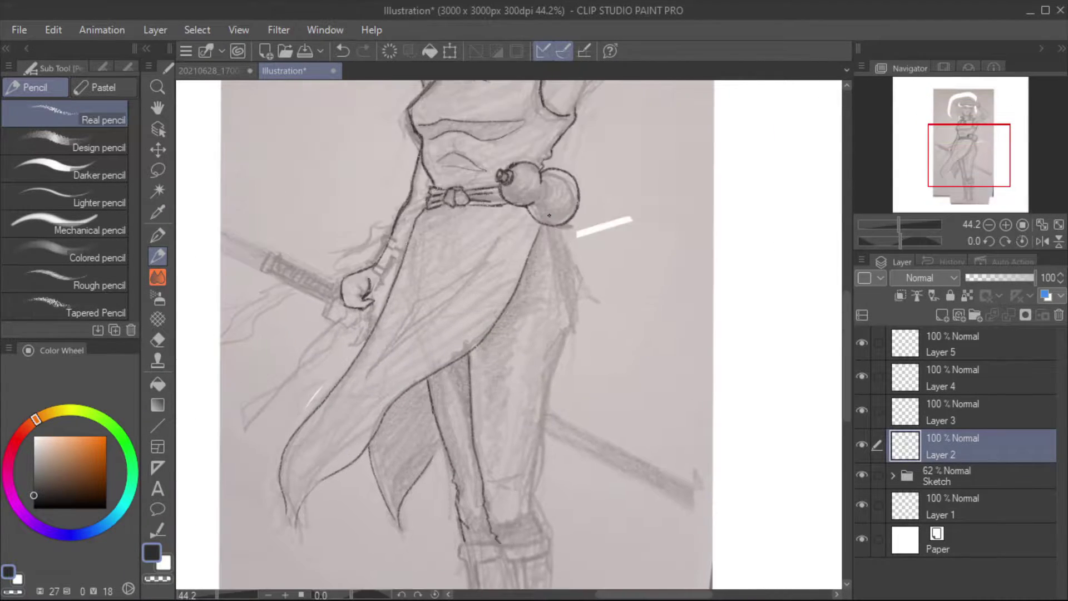
{"action": "mouse_move", "coordinate": [553, 225]}
{"action": "left_mouse_down"}
{"action": "mouse_move", "coordinate": [542, 449]}
{"action": "mouse_move", "coordinate": [558, 332]}
{"action": "mouse_move", "coordinate": [582, 534]}
{"action": "left_mouse_up"}
{"action": "left_click_drag", "start_coordinate": [590, 303], "coordinate": [607, 470]}
{"action": "left_click_drag", "start_coordinate": [504, 428], "coordinate": [501, 374]}
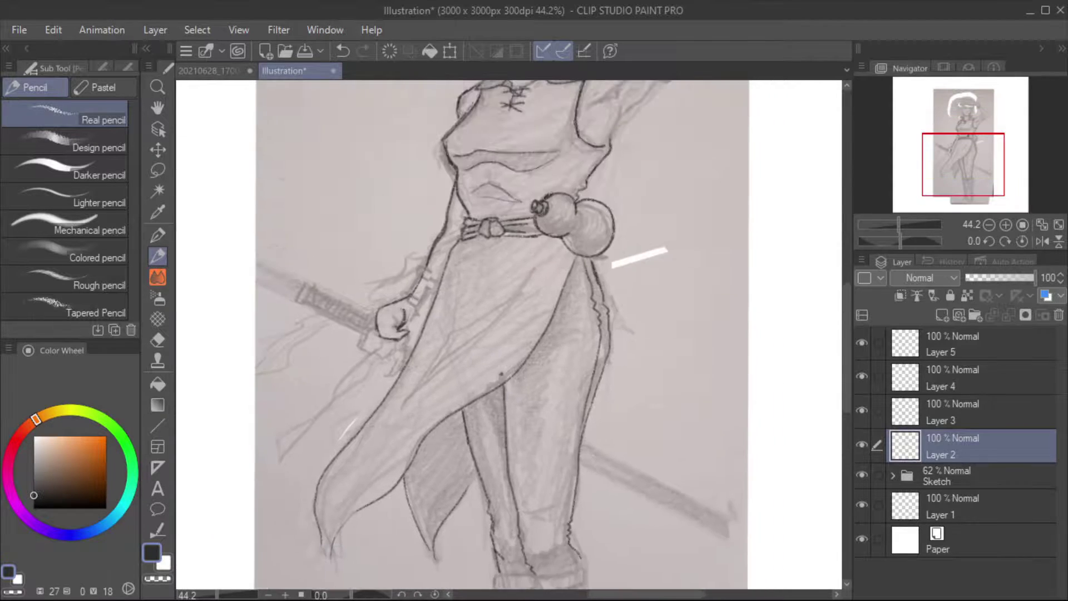
- Draw jagged crease and fold lines inside the trouser legs from hip to knee
{"action": "left_click_drag", "start_coordinate": [581, 316], "coordinate": [554, 325]}
{"action": "left_click_drag", "start_coordinate": [584, 336], "coordinate": [550, 345]}
{"action": "left_click_drag", "start_coordinate": [578, 276], "coordinate": [579, 397]}
{"action": "mouse_move", "coordinate": [566, 396]}
{"action": "left_mouse_down"}
{"action": "mouse_move", "coordinate": [528, 523]}
{"action": "mouse_move", "coordinate": [529, 256]}
{"action": "mouse_move", "coordinate": [606, 523]}
{"action": "left_mouse_up"}
{"action": "mouse_move", "coordinate": [582, 334]}
{"action": "left_mouse_down"}
{"action": "mouse_move", "coordinate": [554, 400]}
{"action": "mouse_move", "coordinate": [562, 493]}
{"action": "left_mouse_up"}
- Trace the folded cuffs and the long vertical shafts of both boots below the knees
{"action": "left_click_drag", "start_coordinate": [493, 429], "coordinate": [428, 215]}
{"action": "left_click_drag", "start_coordinate": [509, 366], "coordinate": [546, 362]}
{"action": "mouse_move", "coordinate": [546, 362]}
{"action": "left_mouse_down"}
{"action": "mouse_move", "coordinate": [557, 334]}
{"action": "mouse_move", "coordinate": [532, 354]}
{"action": "left_mouse_up"}
{"action": "left_click_drag", "start_coordinate": [533, 354], "coordinate": [551, 345]}
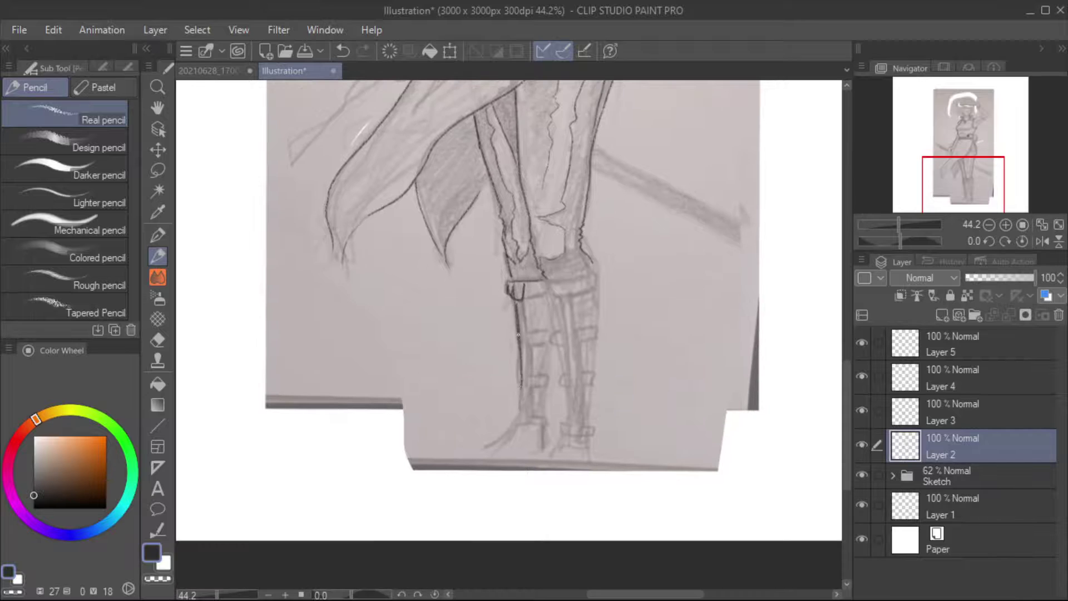
{"action": "left_click_drag", "start_coordinate": [524, 301], "coordinate": [526, 412]}
{"action": "mouse_move", "coordinate": [526, 411]}
{"action": "left_mouse_down"}
{"action": "mouse_move", "coordinate": [561, 370]}
{"action": "mouse_move", "coordinate": [590, 365]}
{"action": "left_mouse_up"}
{"action": "left_click_drag", "start_coordinate": [557, 390], "coordinate": [549, 367]}
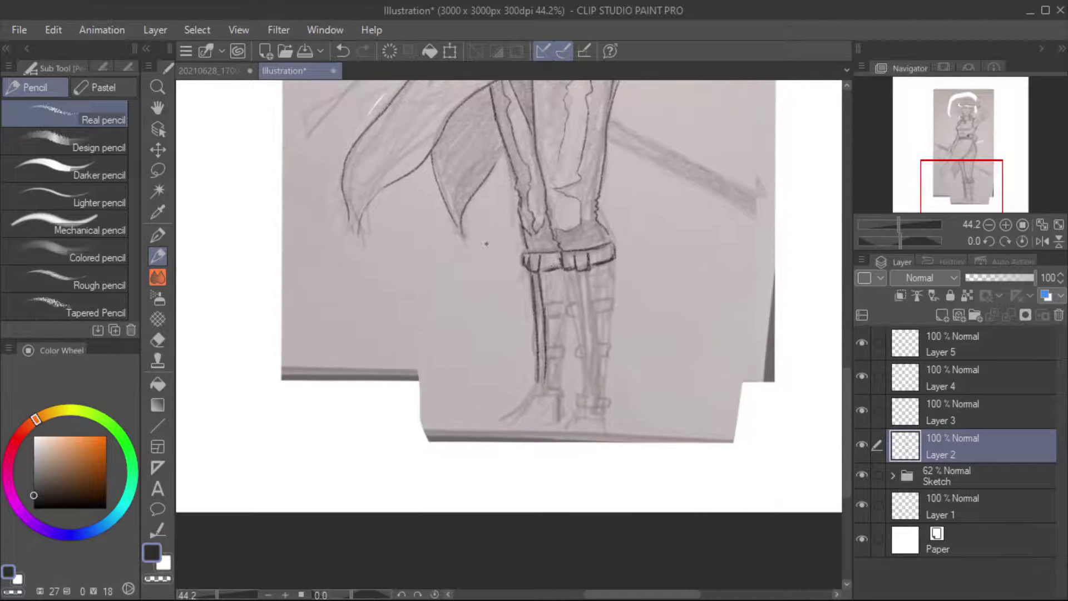
{"action": "left_click_drag", "start_coordinate": [578, 271], "coordinate": [588, 405]}
{"action": "left_click_drag", "start_coordinate": [595, 272], "coordinate": [589, 406]}
{"action": "left_click_drag", "start_coordinate": [548, 367], "coordinate": [542, 347]}
{"action": "left_click_drag", "start_coordinate": [633, 309], "coordinate": [629, 355]}
{"action": "left_click_drag", "start_coordinate": [591, 325], "coordinate": [590, 457]}
{"action": "left_click_drag", "start_coordinate": [629, 340], "coordinate": [620, 446]}
- Draw both feet at the base of the boots, extending past the lower edge of the photo
{"action": "mouse_move", "coordinate": [581, 400]}
{"action": "left_mouse_down"}
{"action": "mouse_move", "coordinate": [570, 511]}
{"action": "mouse_move", "coordinate": [553, 517]}
{"action": "left_mouse_up"}
{"action": "mouse_move", "coordinate": [529, 367]}
{"action": "left_mouse_down"}
{"action": "mouse_move", "coordinate": [523, 483]}
{"action": "mouse_move", "coordinate": [474, 525]}
{"action": "left_mouse_up"}
{"action": "key", "text": "ctrl+z"}
{"action": "mouse_move", "coordinate": [551, 500]}
{"action": "left_mouse_down"}
{"action": "mouse_move", "coordinate": [540, 539]}
{"action": "mouse_move", "coordinate": [484, 528]}
{"action": "mouse_move", "coordinate": [451, 543]}
{"action": "left_mouse_up"}
{"action": "left_click_drag", "start_coordinate": [549, 412], "coordinate": [526, 487]}
{"action": "left_click_drag", "start_coordinate": [568, 434], "coordinate": [559, 545]}
- Trace the raised arm from shoulder to wrist, including its armband and wristband
{"action": "left_click_drag", "start_coordinate": [356, 89], "coordinate": [351, 455]}
{"action": "left_click_drag", "start_coordinate": [597, 313], "coordinate": [640, 290]}
{"action": "mouse_move", "coordinate": [637, 290]}
{"action": "left_mouse_down"}
{"action": "mouse_move", "coordinate": [666, 345]}
{"action": "mouse_move", "coordinate": [591, 381]}
{"action": "left_mouse_up"}
{"action": "left_click_drag", "start_coordinate": [576, 326], "coordinate": [611, 370]}
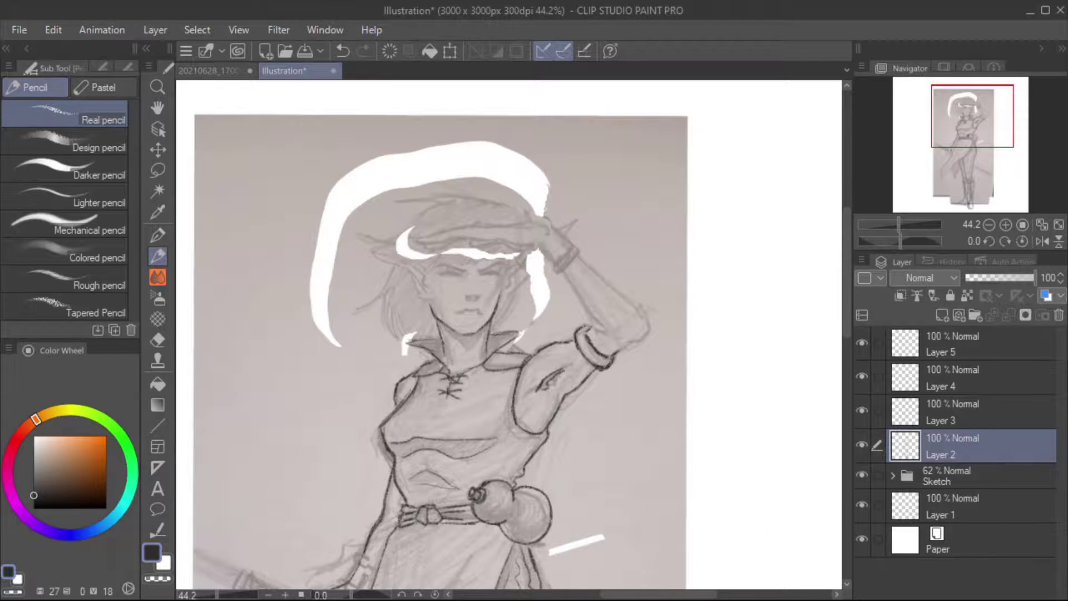
{"action": "left_click_drag", "start_coordinate": [541, 247], "coordinate": [551, 260]}
{"action": "key", "text": "ctrl+z"}
{"action": "left_click_drag", "start_coordinate": [639, 316], "coordinate": [651, 269]}
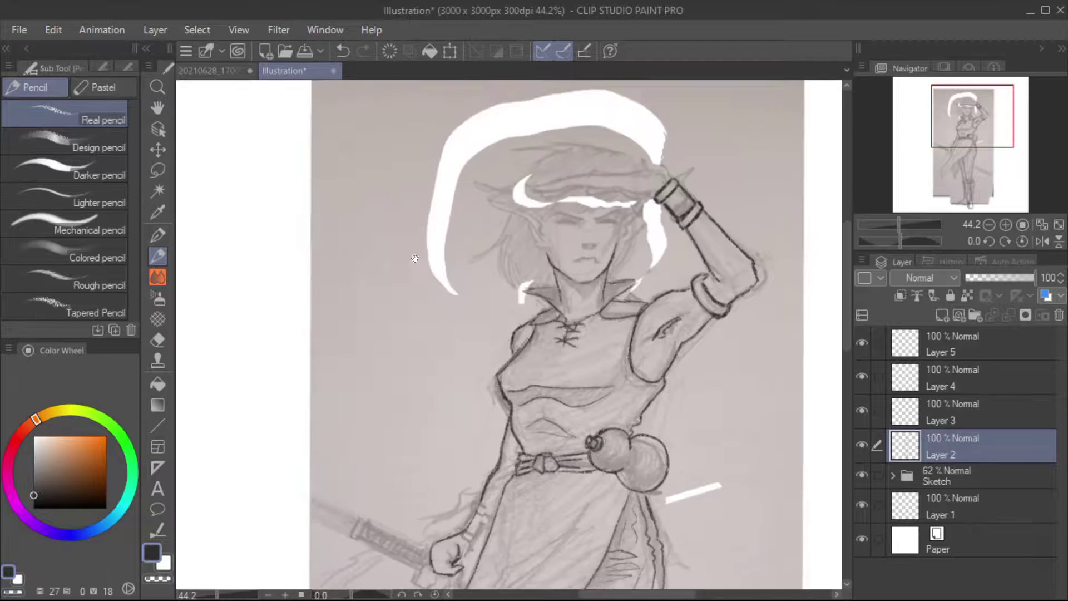
- Trace the lowered hand's fingers and forearm bands, and add long fold lines to the wrap skirt
{"action": "left_click_drag", "start_coordinate": [316, 581], "coordinate": [495, 347]}
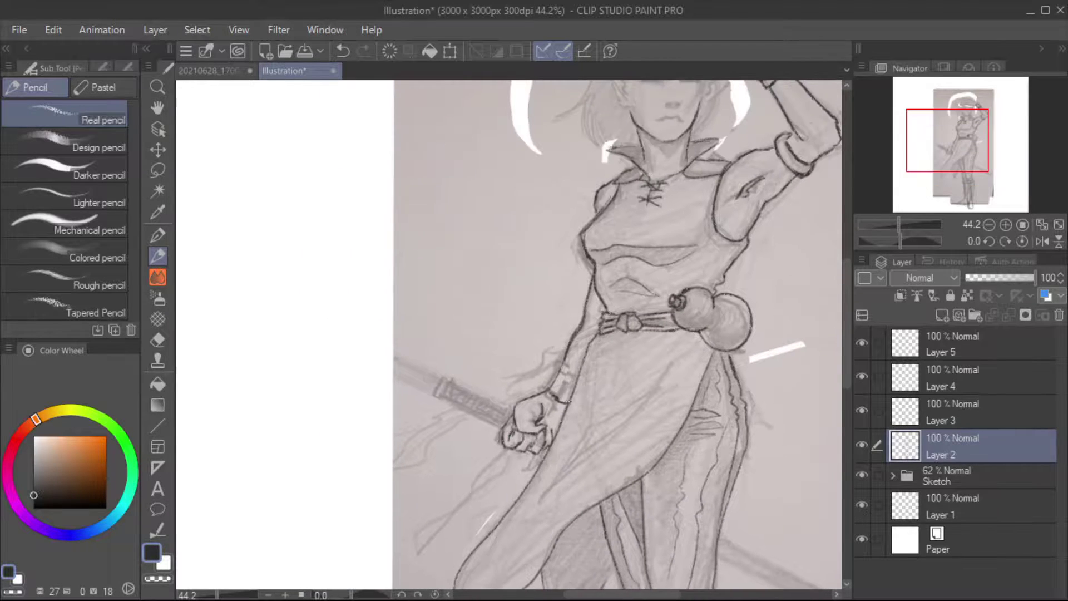
{"action": "key", "text": "ctrl+z"}
{"action": "left_click_drag", "start_coordinate": [571, 383], "coordinate": [549, 403]}
{"action": "left_click_drag", "start_coordinate": [575, 371], "coordinate": [555, 383]}
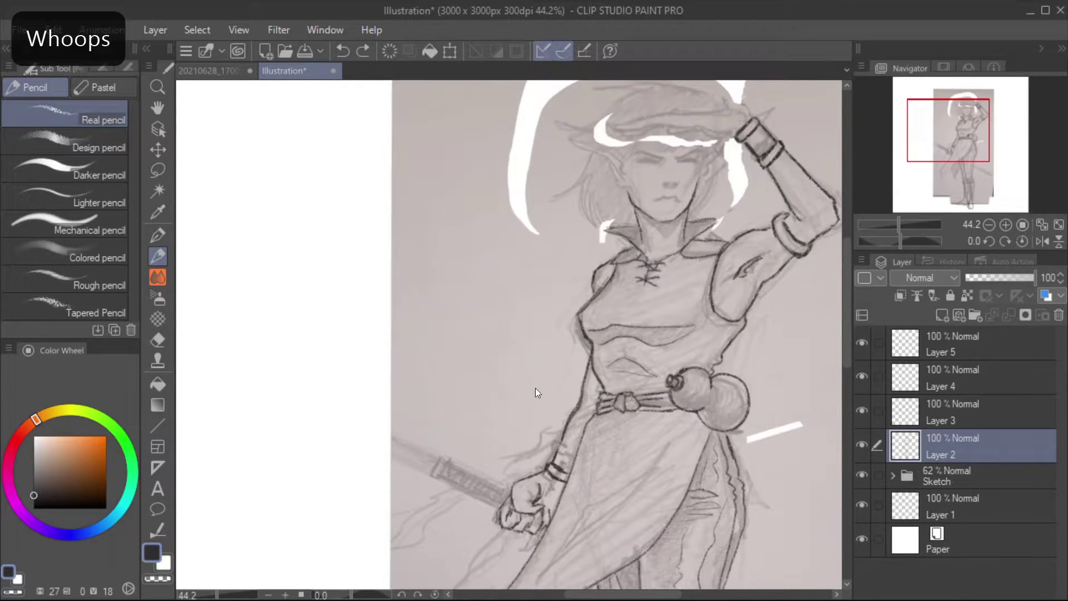
{"action": "left_click_drag", "start_coordinate": [579, 434], "coordinate": [559, 449]}
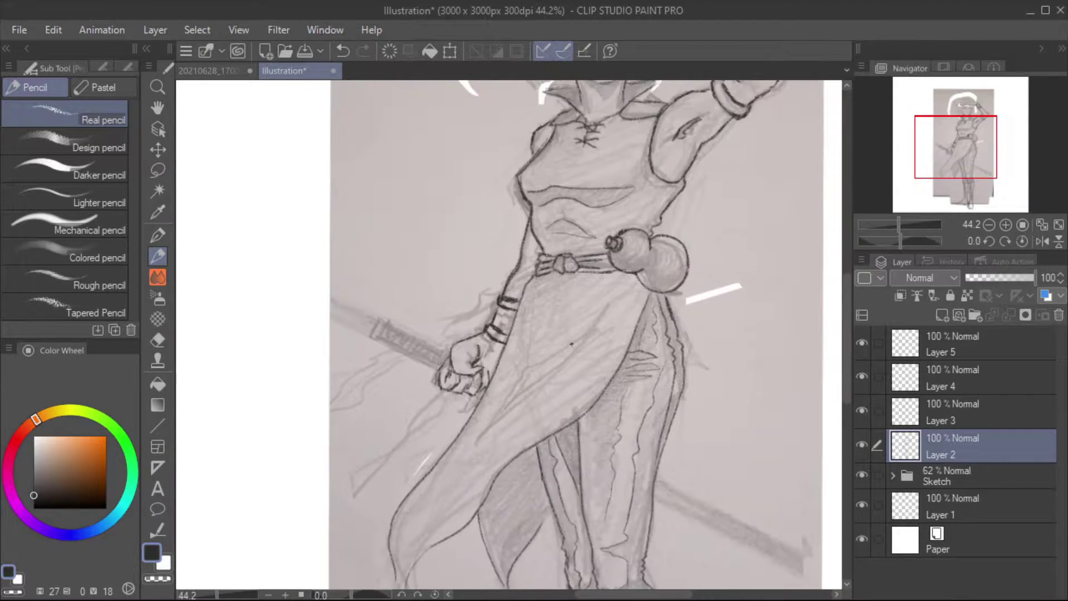
{"action": "left_click_drag", "start_coordinate": [595, 317], "coordinate": [490, 428]}
{"action": "left_click_drag", "start_coordinate": [526, 353], "coordinate": [478, 403]}
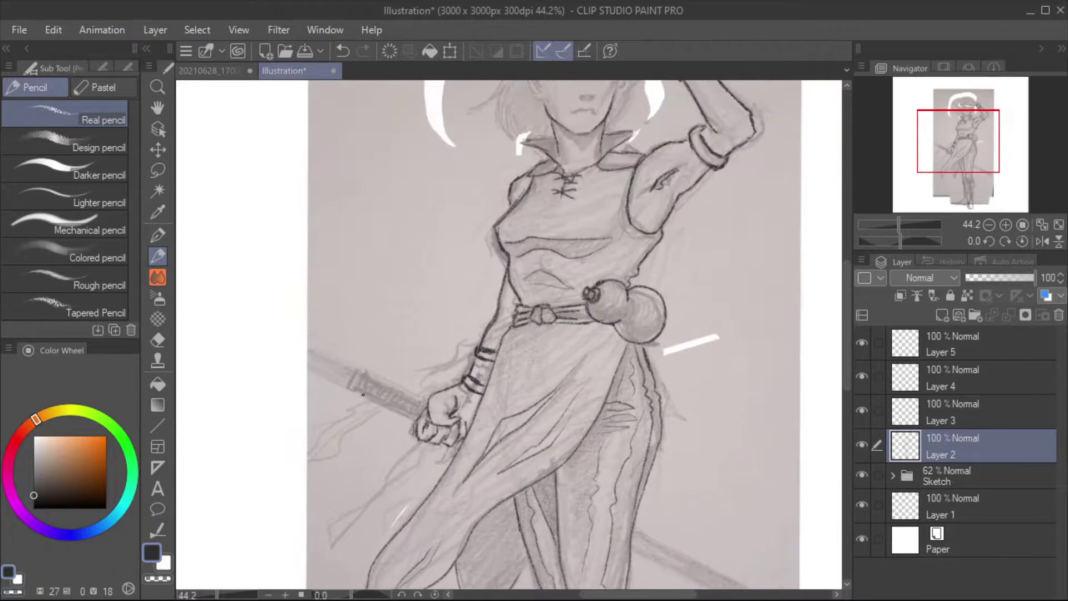
- Trace the raised hand over the brow and the head with its facial features, ears and hair
{"action": "left_click_drag", "start_coordinate": [628, 33], "coordinate": [661, 248]}
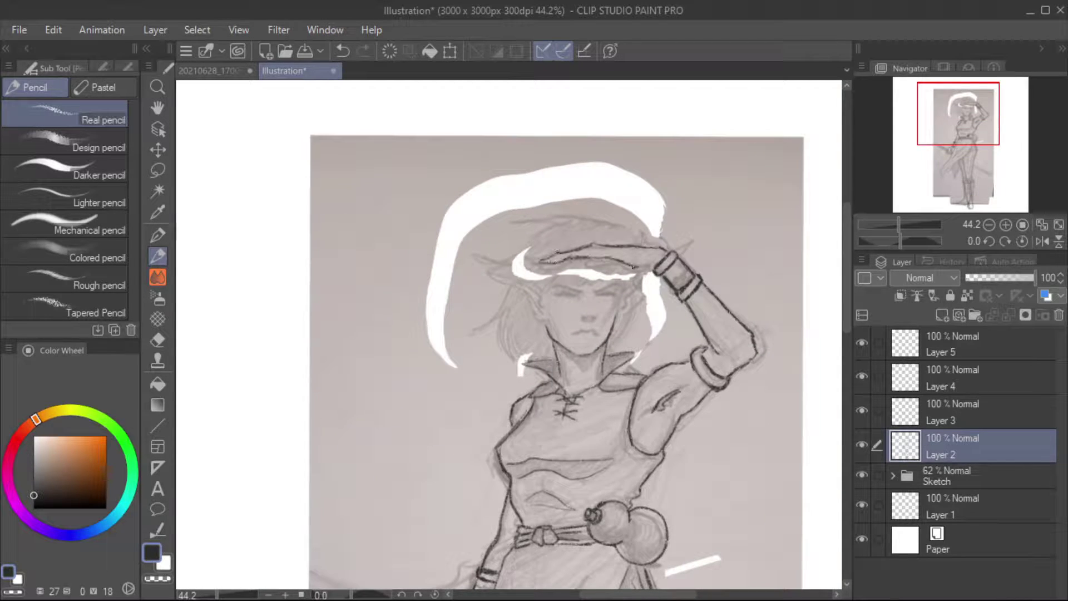
{"action": "left_click_drag", "start_coordinate": [625, 210], "coordinate": [558, 202]}
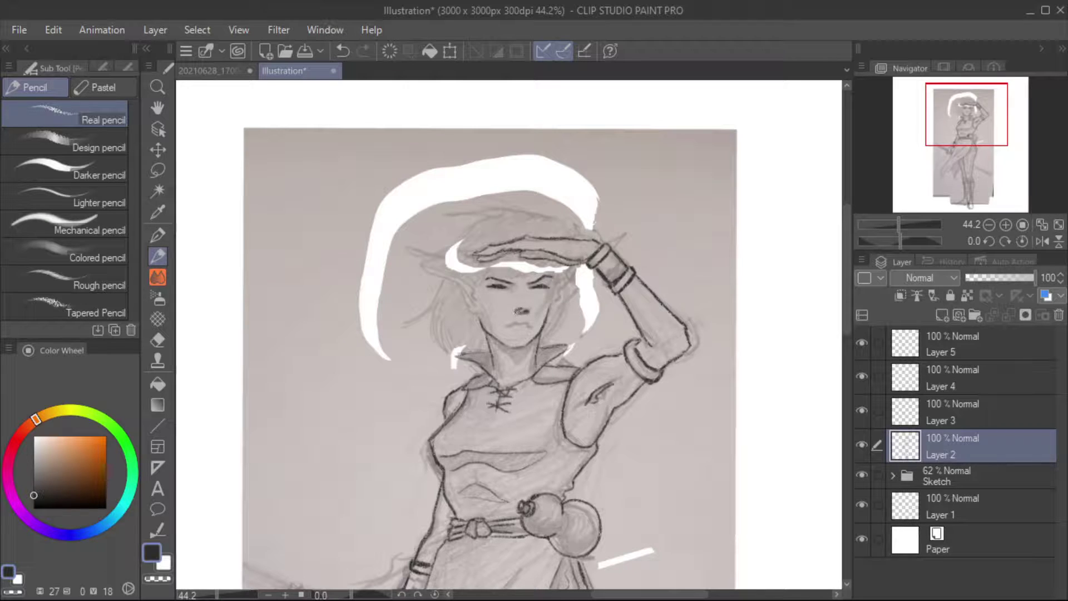
{"action": "left_click_drag", "start_coordinate": [481, 229], "coordinate": [491, 208]}
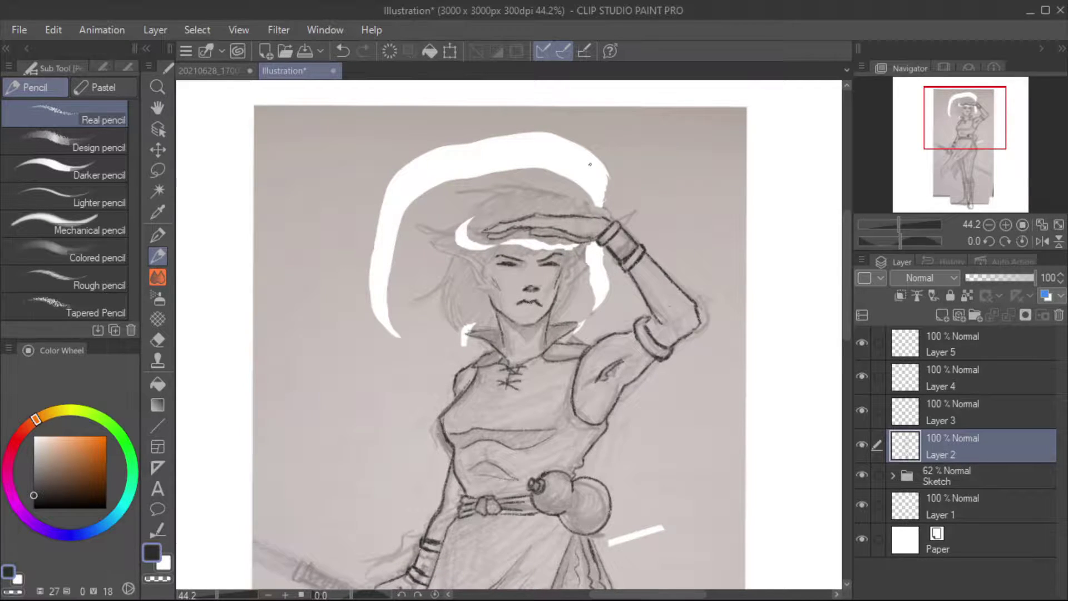
{"action": "mouse_move", "coordinate": [580, 196]}
{"action": "left_mouse_down"}
{"action": "mouse_move", "coordinate": [493, 187]}
{"action": "mouse_move", "coordinate": [425, 230]}
{"action": "mouse_move", "coordinate": [455, 275]}
{"action": "mouse_move", "coordinate": [467, 335]}
{"action": "mouse_move", "coordinate": [495, 335]}
{"action": "left_mouse_up"}
{"action": "left_click_drag", "start_coordinate": [581, 256], "coordinate": [552, 315]}
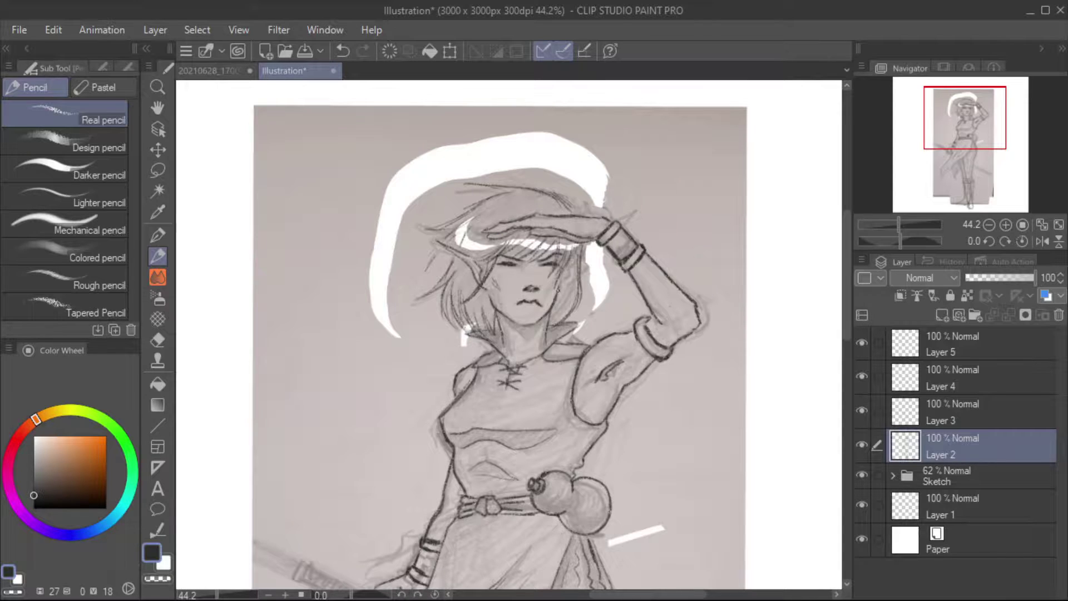
- Move Layer 3 beneath Layer 2 and outline the sword's full diagonal length on it with a narrow polyline selection
{"action": "scroll", "coordinate": [509, 334], "scroll_direction": "down", "scroll_amount": 5}
{"action": "scroll", "coordinate": [509, 334], "scroll_direction": "down", "scroll_amount": 3}
{"action": "scroll", "coordinate": [545, 162], "scroll_direction": "up", "scroll_amount": 5}
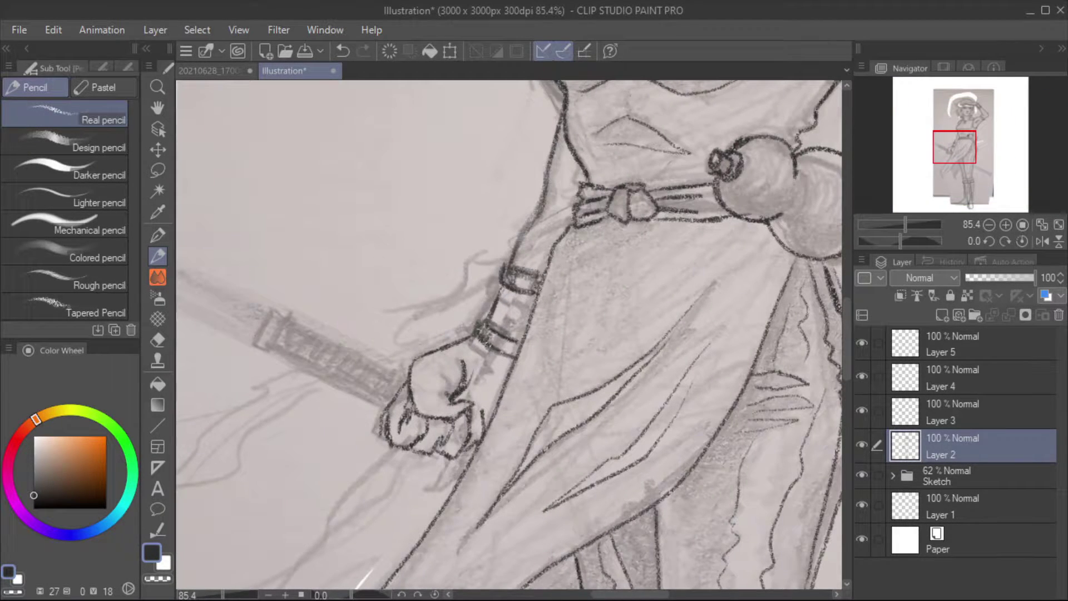
{"action": "scroll", "coordinate": [341, 270], "scroll_direction": "down", "scroll_amount": 4}
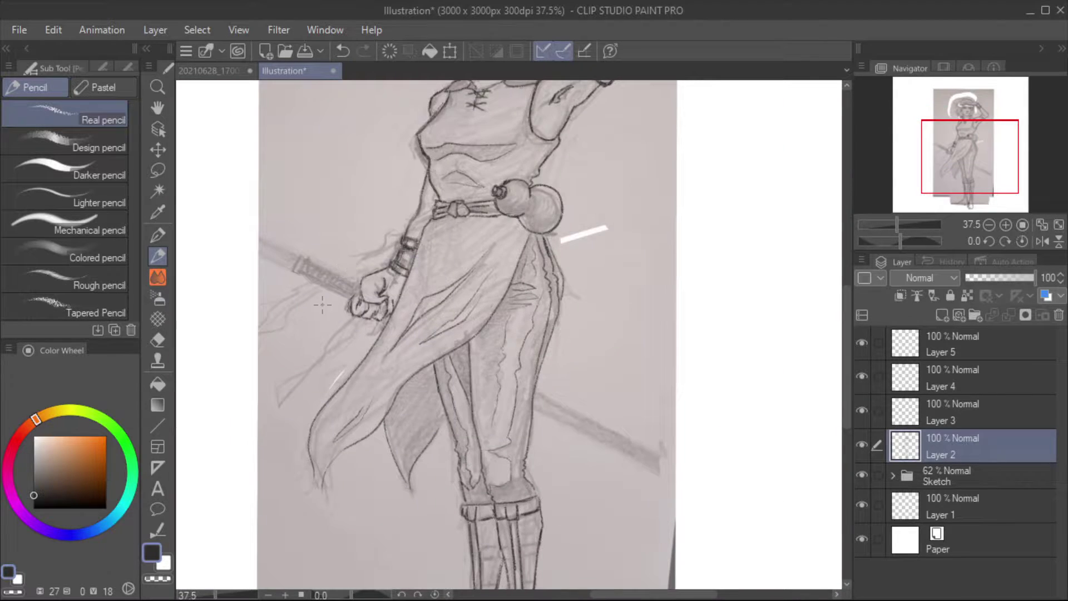
{"action": "scroll", "coordinate": [317, 261], "scroll_direction": "down", "scroll_amount": 2}
{"action": "key", "text": "m"}
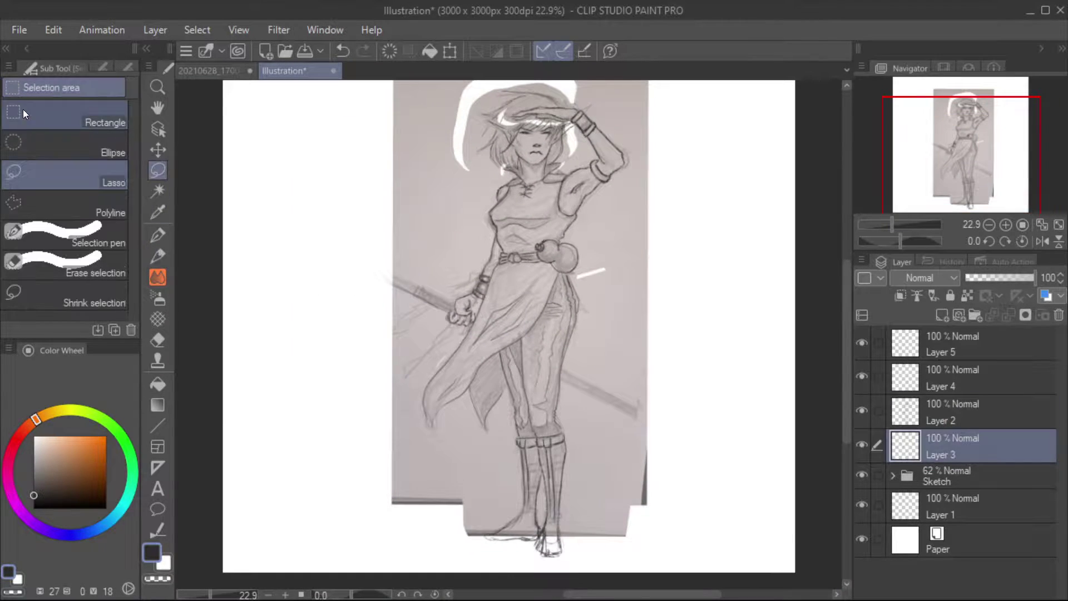
{"action": "key", "text": "m"}
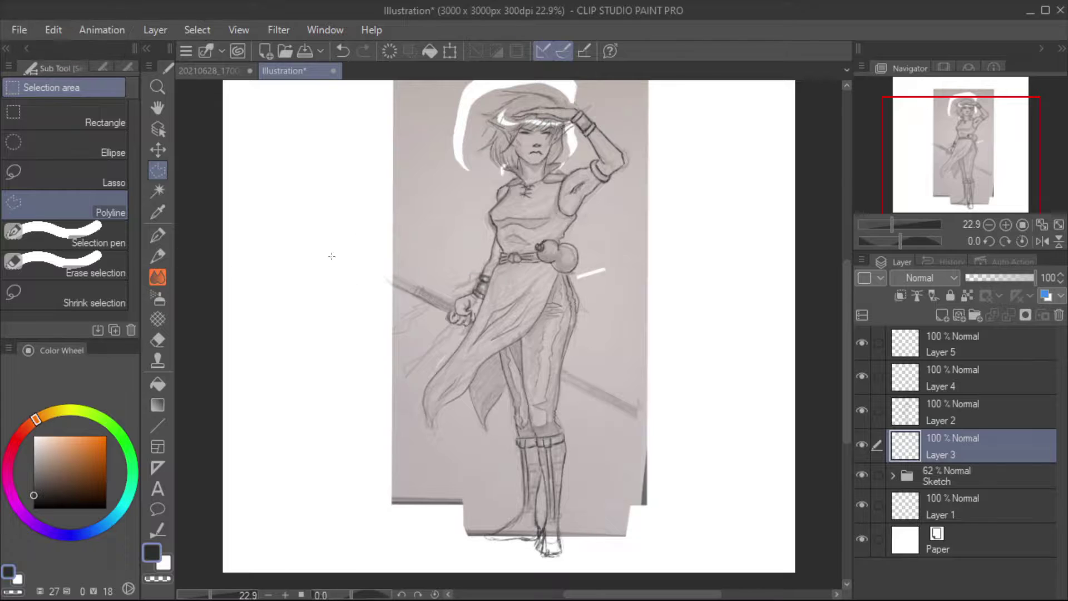
{"action": "left_click", "coordinate": [291, 227]}
{"action": "left_click", "coordinate": [764, 453]}
{"action": "left_click", "coordinate": [760, 463]}
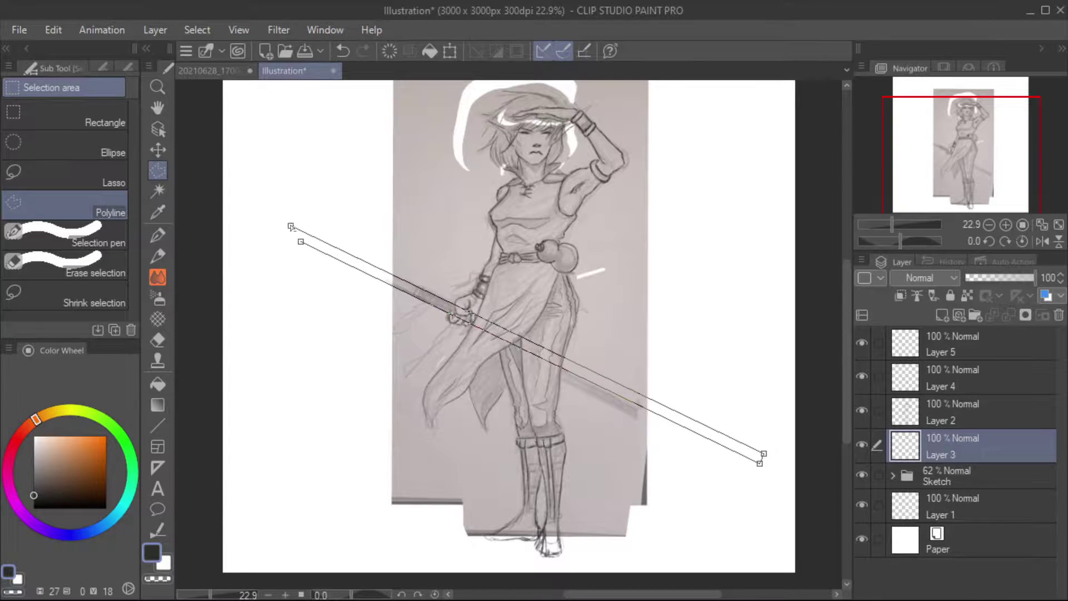
{"action": "double_click", "coordinate": [297, 236]}
{"action": "key", "text": "p"}
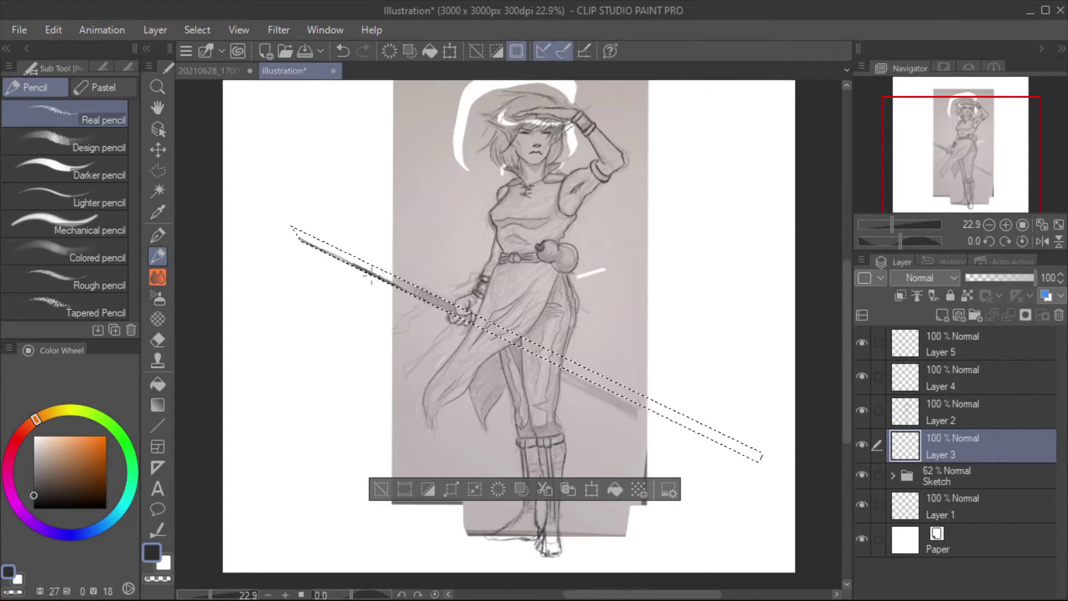
- Pencil the staff's long straight edges inside the diagonal selection on Layer 3 and clear the selection
{"action": "mouse_move", "coordinate": [298, 238]}
{"action": "left_mouse_down"}
{"action": "mouse_move", "coordinate": [754, 456]}
{"action": "mouse_move", "coordinate": [685, 423]}
{"action": "mouse_move", "coordinate": [735, 448]}
{"action": "mouse_move", "coordinate": [689, 409]}
{"action": "mouse_move", "coordinate": [748, 450]}
{"action": "mouse_move", "coordinate": [684, 420]}
{"action": "mouse_move", "coordinate": [740, 448]}
{"action": "mouse_move", "coordinate": [742, 438]}
{"action": "left_mouse_up"}
{"action": "key", "text": "ctrl+d"}
- Soft-erase the excess pencil strokes between the staff's edges, at its ends and where it passes behind the figure
{"action": "scroll", "coordinate": [744, 436], "scroll_direction": "up", "scroll_amount": 5}
{"action": "key", "text": "m"}
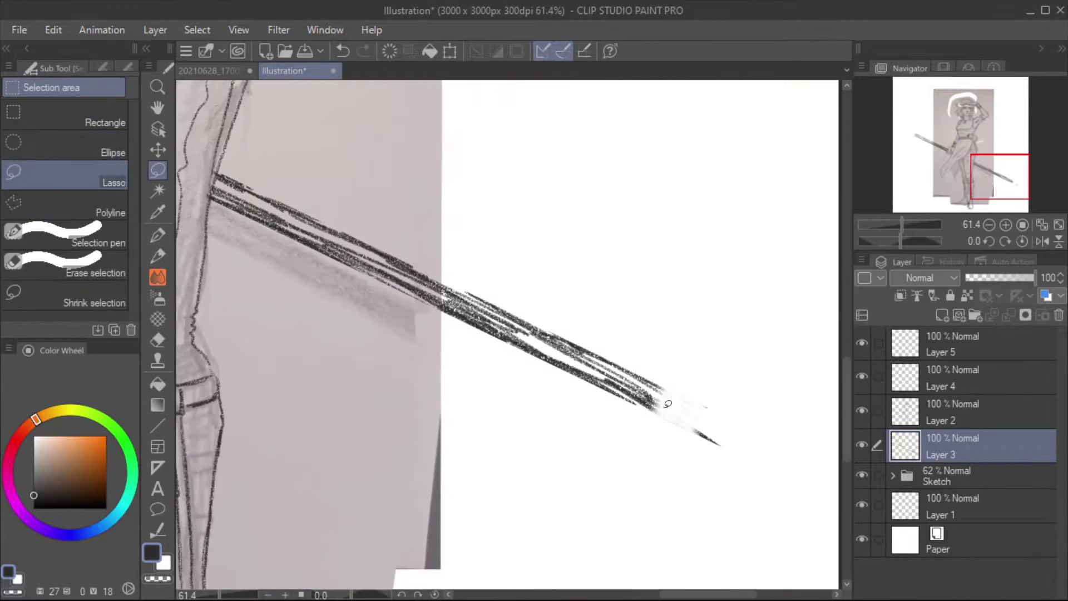
{"action": "mouse_move", "coordinate": [305, 242]}
{"action": "left_mouse_down"}
{"action": "mouse_move", "coordinate": [325, 205]}
{"action": "mouse_move", "coordinate": [200, 138]}
{"action": "left_mouse_up"}
{"action": "left_click", "coordinate": [158, 340]}
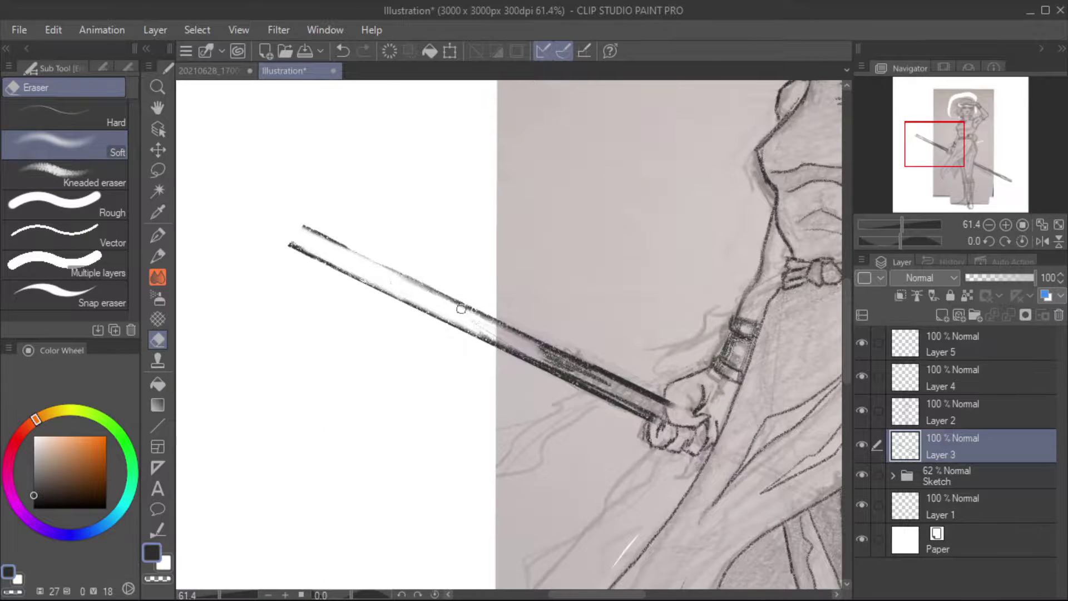
{"action": "mouse_move", "coordinate": [590, 384]}
{"action": "left_mouse_down"}
{"action": "mouse_move", "coordinate": [634, 412]}
{"action": "mouse_move", "coordinate": [562, 412]}
{"action": "mouse_move", "coordinate": [373, 250]}
{"action": "left_mouse_up"}
{"action": "key", "text": "m"}
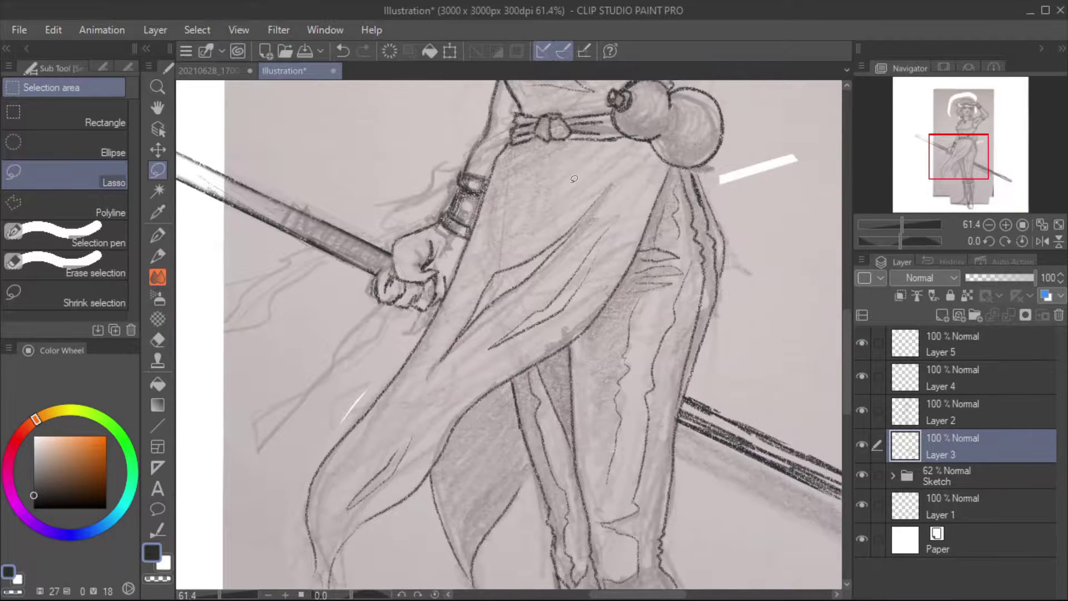
{"action": "key", "text": "e"}
{"action": "mouse_move", "coordinate": [676, 442]}
{"action": "left_mouse_down"}
{"action": "mouse_move", "coordinate": [353, 286]}
{"action": "mouse_move", "coordinate": [520, 313]}
{"action": "mouse_move", "coordinate": [556, 370]}
{"action": "mouse_move", "coordinate": [776, 470]}
{"action": "left_mouse_up"}
{"action": "left_click_drag", "start_coordinate": [390, 250], "coordinate": [556, 418]}
- Fade the Sketch folder to 6% opacity to review the line art over it
{"action": "scroll", "coordinate": [445, 278], "scroll_direction": "down", "scroll_amount": 5}
{"action": "left_click", "coordinate": [946, 476]}
{"action": "left_click_drag", "start_coordinate": [1030, 278], "coordinate": [969, 277]}
{"action": "scroll", "coordinate": [328, 268], "scroll_direction": "up", "scroll_amount": 1}
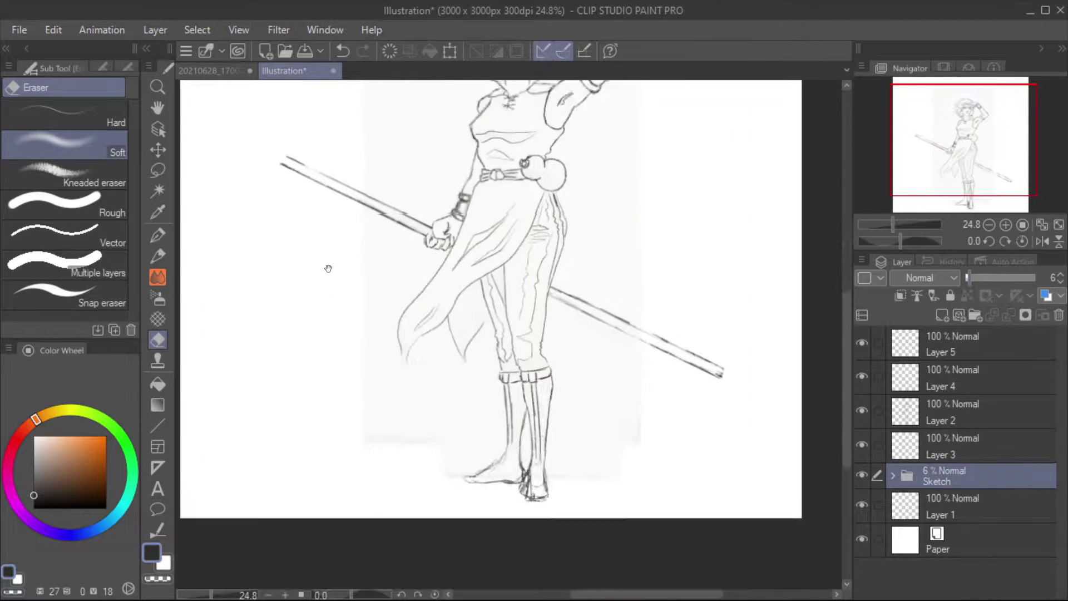
{"action": "left_click_drag", "start_coordinate": [329, 269], "coordinate": [328, 344]}
{"action": "key", "text": "alt+bracketright"}
{"action": "key", "text": "alt+bracketright"}
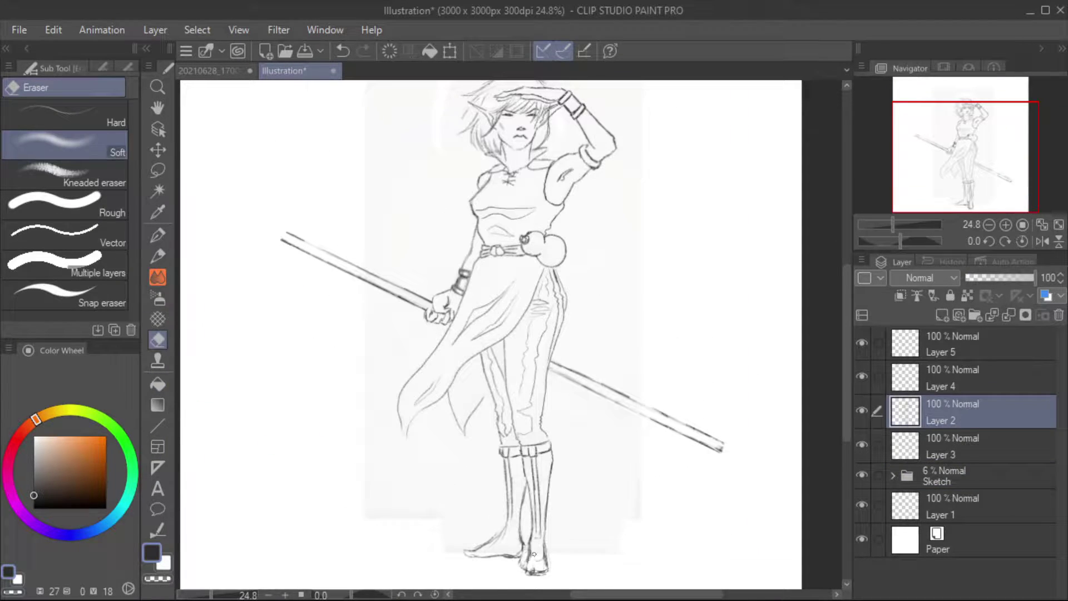
- Set the Sketch folder's opacity to 67%, hide the folder and make Layer 2 active
{"action": "left_click", "coordinate": [946, 476]}
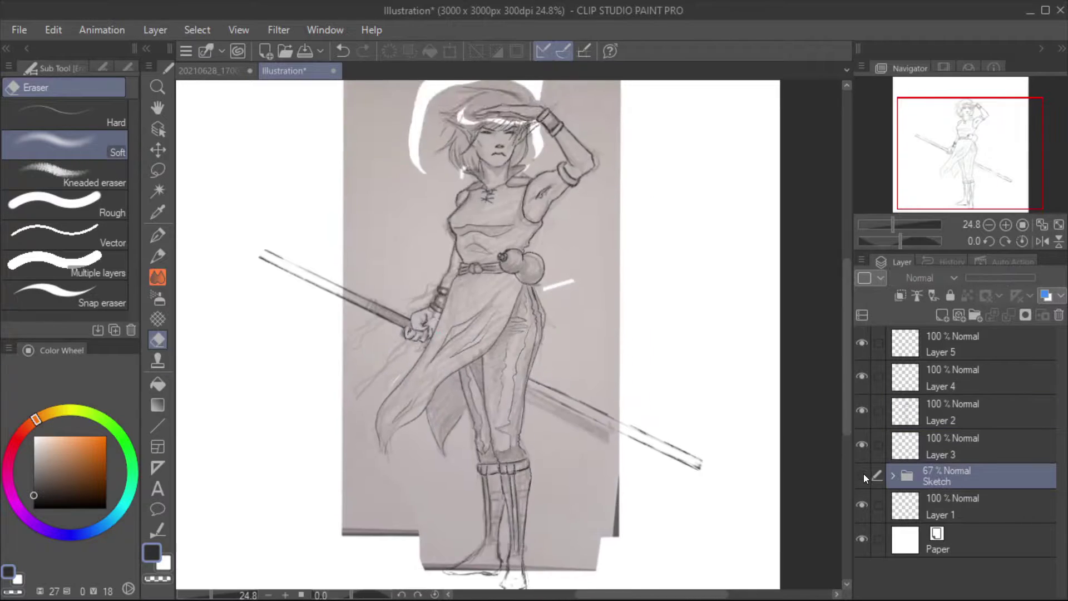
{"action": "left_click", "coordinate": [862, 477]}
{"action": "key", "text": "alt+bracketright"}
{"action": "key", "text": "alt+bracketright"}
- Erase the fingers of the lowered hand and redraw them with the Real pencil on Layer 2
{"action": "scroll", "coordinate": [554, 310], "scroll_direction": "up", "scroll_amount": 4}
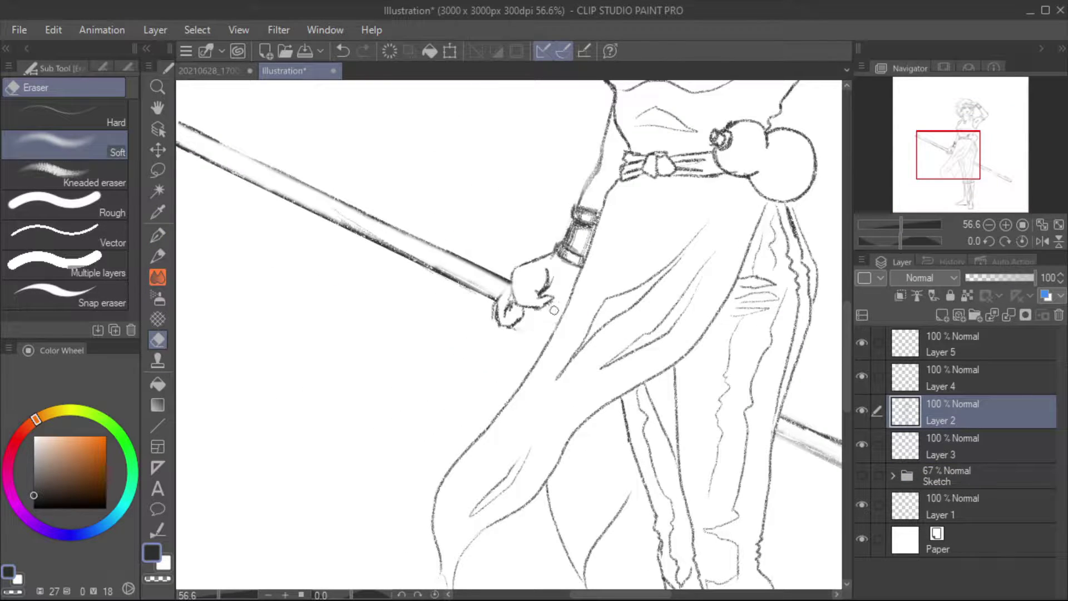
{"action": "mouse_move", "coordinate": [554, 310]}
{"action": "left_mouse_down"}
{"action": "mouse_move", "coordinate": [509, 311]}
{"action": "mouse_move", "coordinate": [524, 295]}
{"action": "left_mouse_up"}
{"action": "key", "text": "p"}
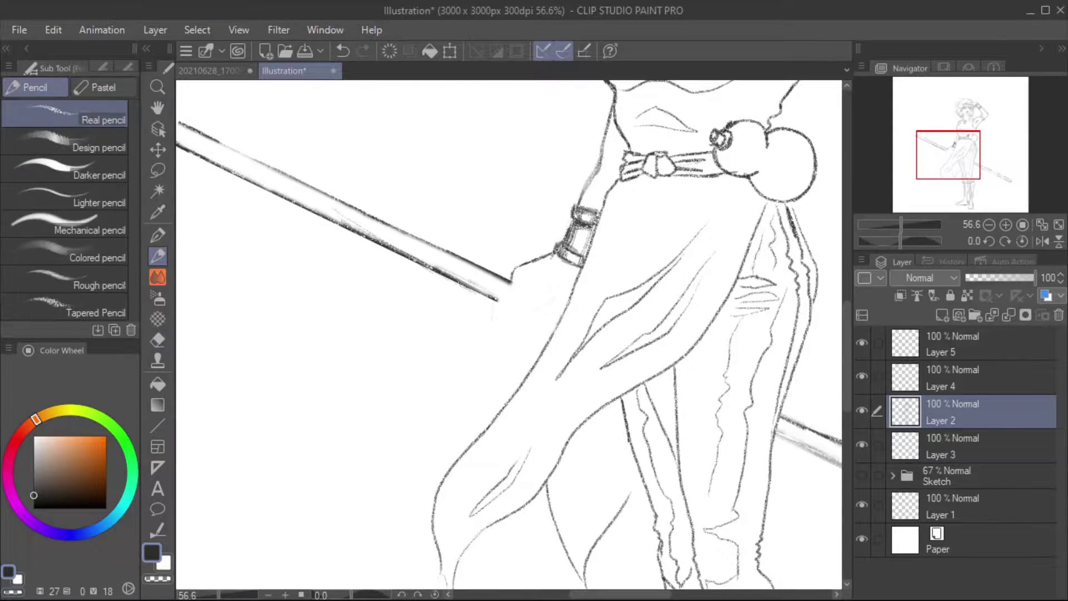
{"action": "mouse_move", "coordinate": [552, 256]}
{"action": "left_mouse_down"}
{"action": "mouse_move", "coordinate": [511, 305]}
{"action": "mouse_move", "coordinate": [559, 281]}
{"action": "left_mouse_up"}
{"action": "left_click_drag", "start_coordinate": [532, 328], "coordinate": [551, 505]}
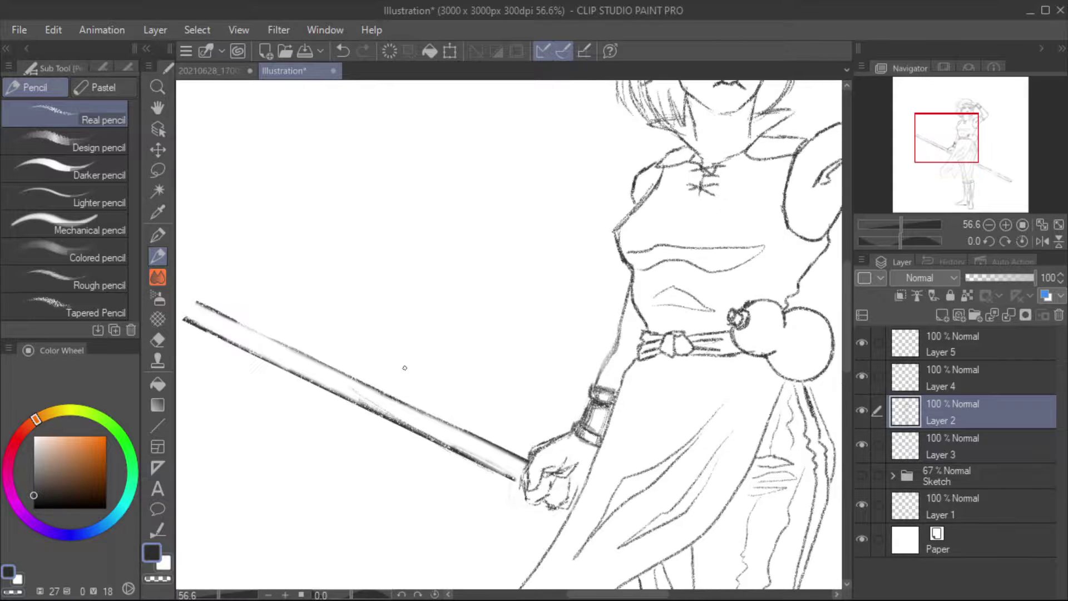
- Erase the lowered fist's fingers once more, redraw them curled around the staff and undo the last two strokes
{"action": "key", "text": "e"}
{"action": "mouse_move", "coordinate": [574, 462]}
{"action": "left_mouse_down"}
{"action": "mouse_move", "coordinate": [534, 495]}
{"action": "mouse_move", "coordinate": [545, 492]}
{"action": "left_mouse_up"}
{"action": "key", "text": "p"}
{"action": "left_click_drag", "start_coordinate": [542, 479], "coordinate": [573, 456]}
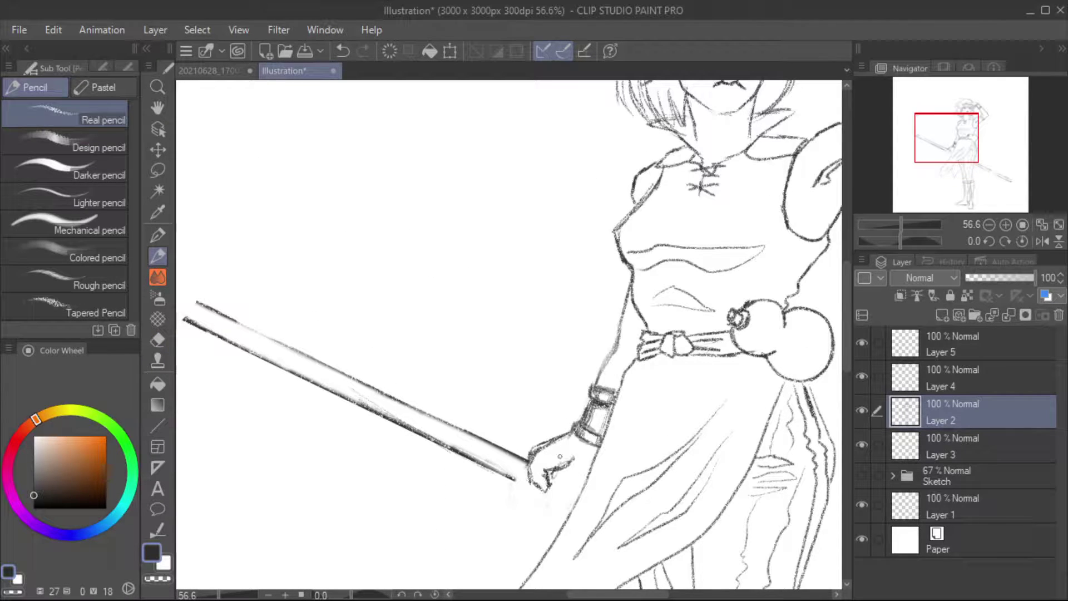
{"action": "left_click_drag", "start_coordinate": [497, 419], "coordinate": [486, 353]}
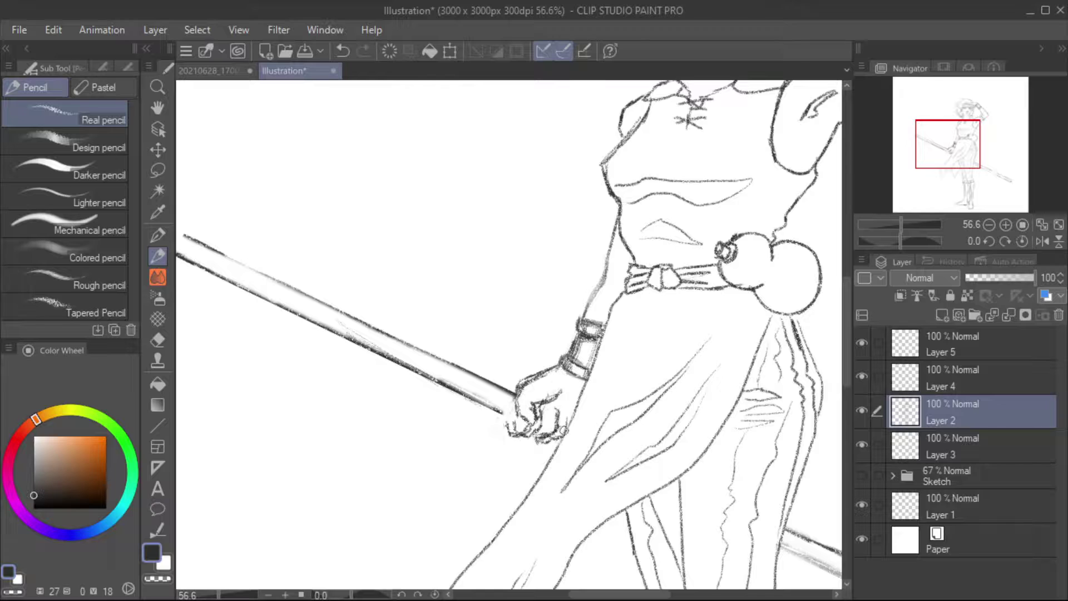
{"action": "key", "text": "ctrl+z"}
{"action": "key", "text": "ctrl+z"}
- Lower the opacity of Layer 3, which holds the rough staff, to 12%
{"action": "left_click_drag", "start_coordinate": [948, 144], "coordinate": [993, 176]}
{"action": "left_click", "coordinate": [927, 445]}
{"action": "left_click", "coordinate": [974, 277]}
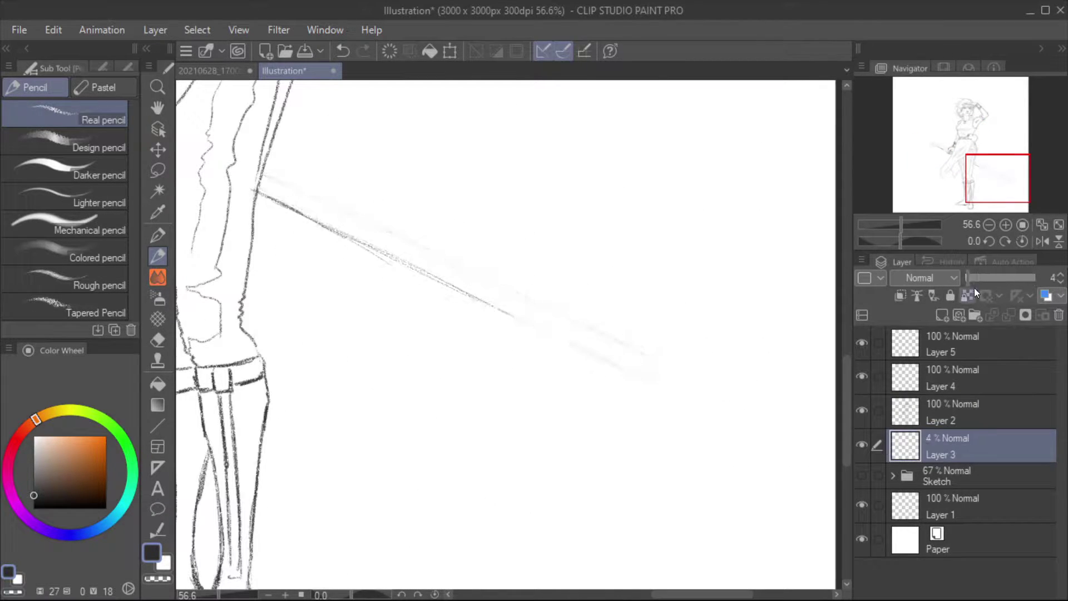
- Trace both edges of the staff's lower half on Layer 2, from the leg outward
{"action": "left_click", "coordinate": [955, 404]}
{"action": "left_click_drag", "start_coordinate": [256, 192], "coordinate": [617, 366]}
{"action": "left_click_drag", "start_coordinate": [262, 174], "coordinate": [629, 349]}
- Trace both edges of the staff's upper half up to the fist on Layer 2 and touch up the line work
{"action": "mouse_move", "coordinate": [998, 178]}
{"action": "left_mouse_down"}
{"action": "mouse_move", "coordinate": [968, 184]}
{"action": "mouse_move", "coordinate": [940, 143]}
{"action": "left_mouse_up"}
{"action": "mouse_move", "coordinate": [265, 258]}
{"action": "left_mouse_down"}
{"action": "mouse_move", "coordinate": [601, 422]}
{"action": "mouse_move", "coordinate": [478, 340]}
{"action": "mouse_move", "coordinate": [285, 243]}
{"action": "left_mouse_up"}
{"action": "mouse_move", "coordinate": [285, 244]}
{"action": "left_mouse_down"}
{"action": "mouse_move", "coordinate": [305, 334]}
{"action": "mouse_move", "coordinate": [417, 426]}
{"action": "left_mouse_up"}
{"action": "mouse_move", "coordinate": [551, 373]}
{"action": "left_mouse_down"}
{"action": "mouse_move", "coordinate": [584, 328]}
{"action": "mouse_move", "coordinate": [523, 311]}
{"action": "left_mouse_up"}
{"action": "left_click_drag", "start_coordinate": [963, 125], "coordinate": [965, 103]}
{"action": "key", "text": "ctrl+z"}
{"action": "left_click_drag", "start_coordinate": [492, 446], "coordinate": [537, 465]}
{"action": "left_click_drag", "start_coordinate": [965, 103], "coordinate": [949, 139]}
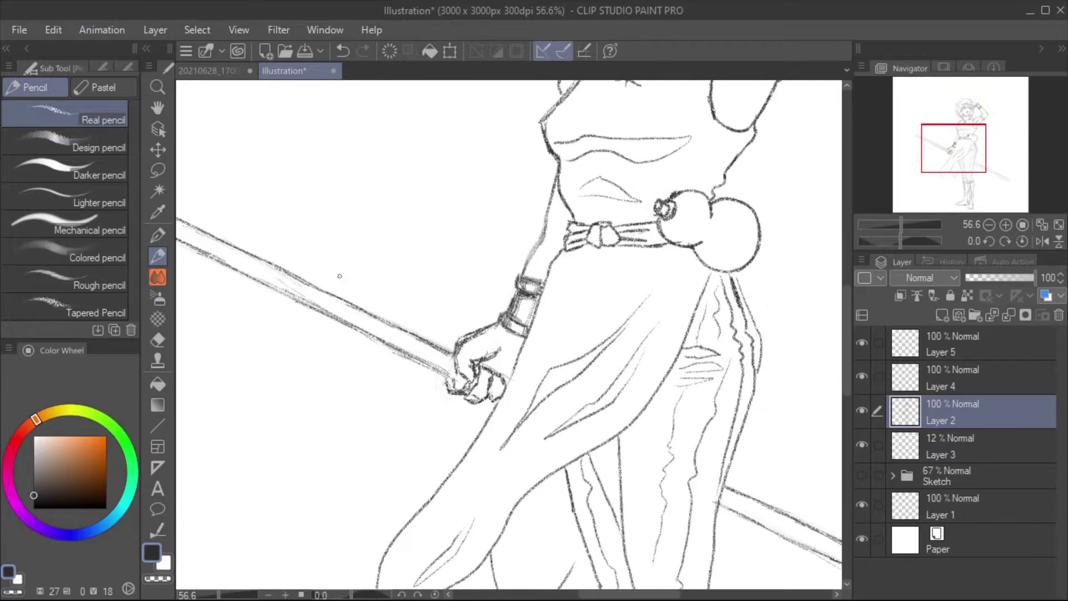
- Add a new layer above Layer 2 and lightly sketch two sash tails flowing from the belt knot past the fist
{"action": "left_click_drag", "start_coordinate": [901, 225], "coordinate": [896, 224]}
{"action": "key", "text": "ctrl+shift+n"}
{"action": "left_click_drag", "start_coordinate": [595, 334], "coordinate": [462, 409]}
{"action": "mouse_move", "coordinate": [554, 396]}
{"action": "left_mouse_down"}
{"action": "mouse_move", "coordinate": [464, 440]}
{"action": "mouse_move", "coordinate": [457, 300]}
{"action": "left_mouse_up"}
- Strengthen the outline of the lower sash tail on Layer 2, from its pointed end up to the belt knot
{"action": "left_click", "coordinate": [946, 445]}
{"action": "left_click_drag", "start_coordinate": [529, 183], "coordinate": [607, 316]}
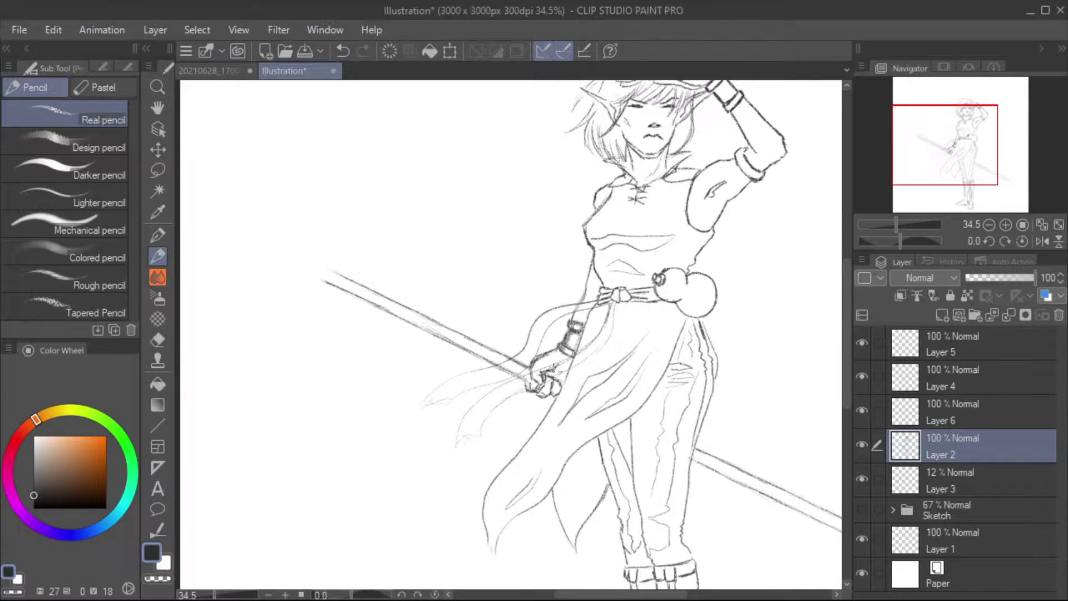
{"action": "left_click_drag", "start_coordinate": [477, 432], "coordinate": [613, 322]}
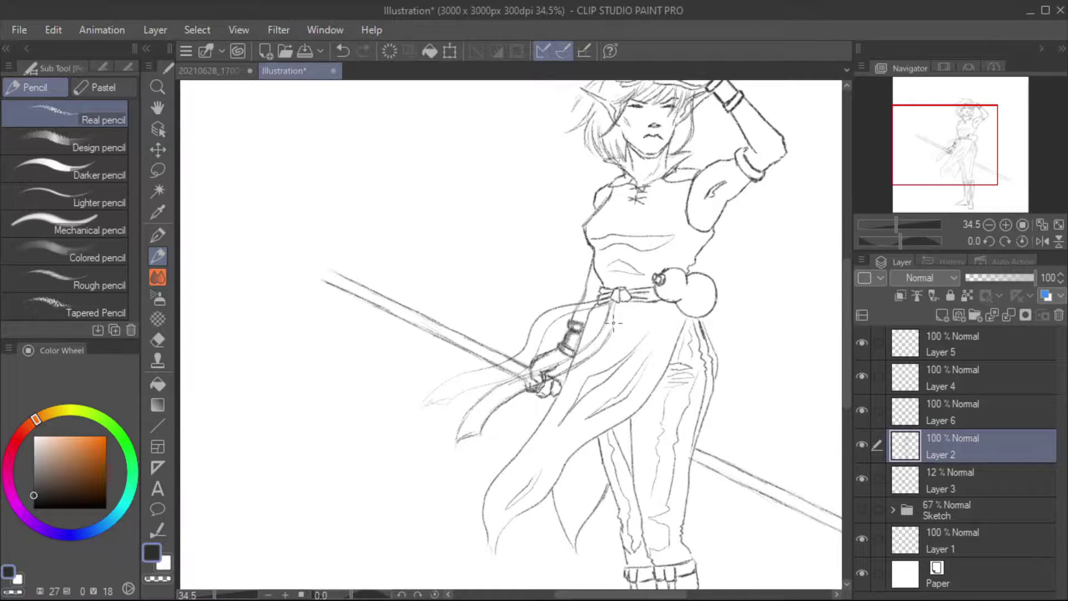
- Draw round end caps, bands and a hatched grip wrapping along both halves of the staff
{"action": "left_click_drag", "start_coordinate": [474, 351], "coordinate": [519, 373]}
{"action": "left_click_drag", "start_coordinate": [441, 238], "coordinate": [449, 244]}
{"action": "left_click_drag", "start_coordinate": [459, 331], "coordinate": [464, 343]}
{"action": "mouse_move", "coordinate": [417, 318]}
{"action": "left_mouse_down"}
{"action": "mouse_move", "coordinate": [420, 308]}
{"action": "mouse_move", "coordinate": [327, 251]}
{"action": "mouse_move", "coordinate": [338, 265]}
{"action": "left_mouse_up"}
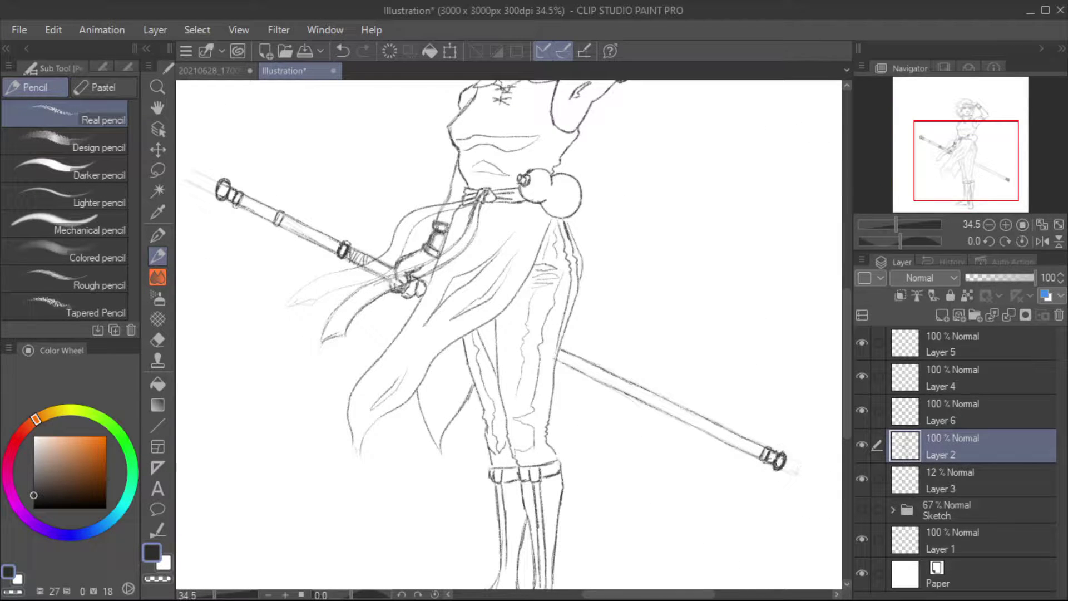
{"action": "left_click_drag", "start_coordinate": [786, 454], "coordinate": [779, 469]}
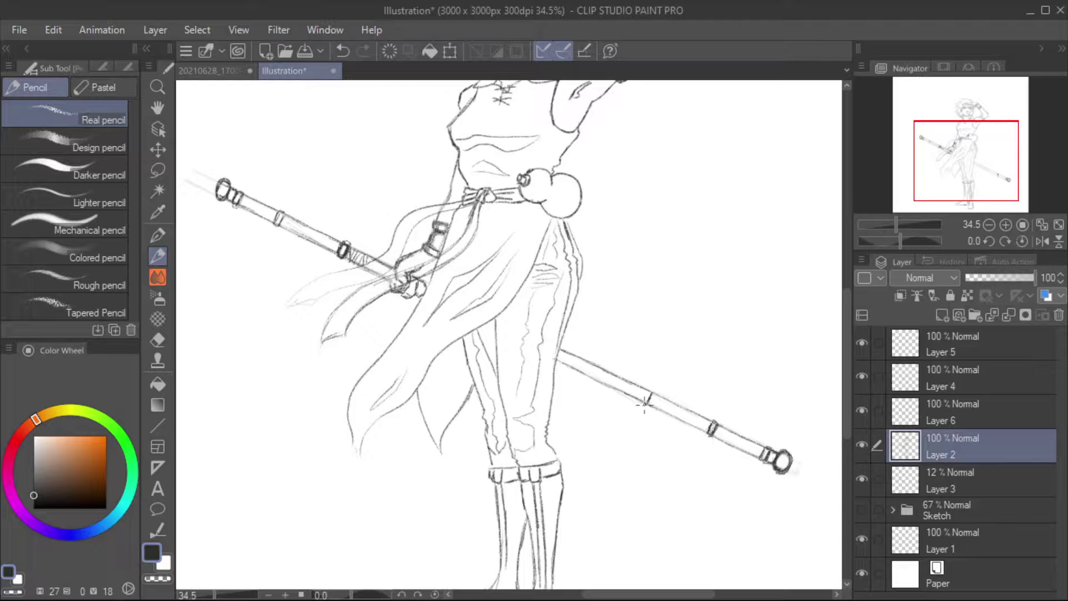
{"action": "left_click_drag", "start_coordinate": [559, 354], "coordinate": [643, 392]}
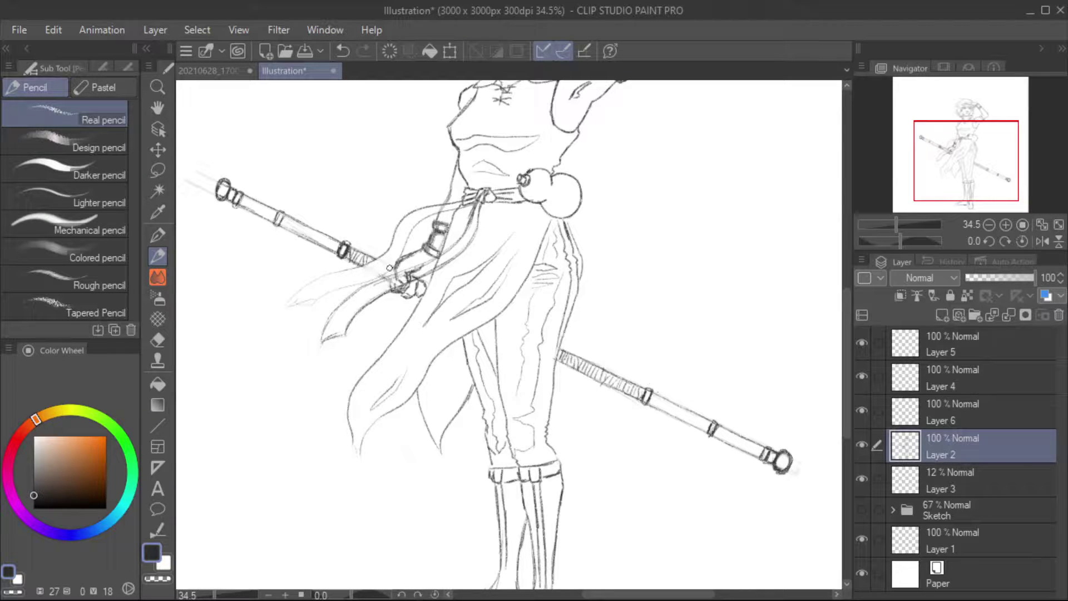
- Check the layers' contents by toggling their visibility, hide Layer 3 and make Layer 2 active
{"action": "key", "text": "alt+bracketleft"}
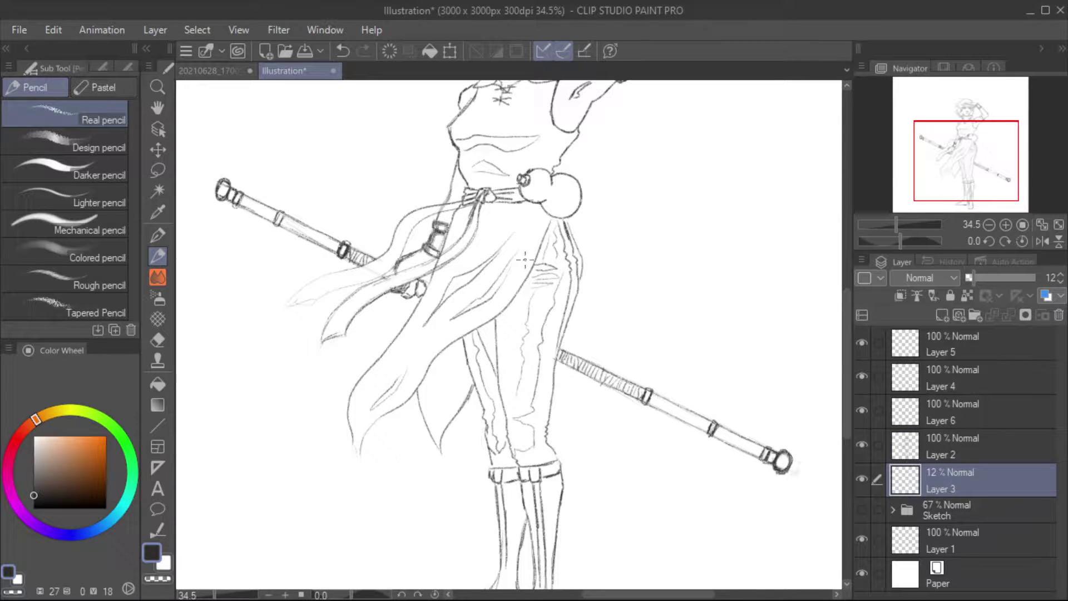
{"action": "scroll", "coordinate": [525, 259], "scroll_direction": "up", "scroll_amount": 5}
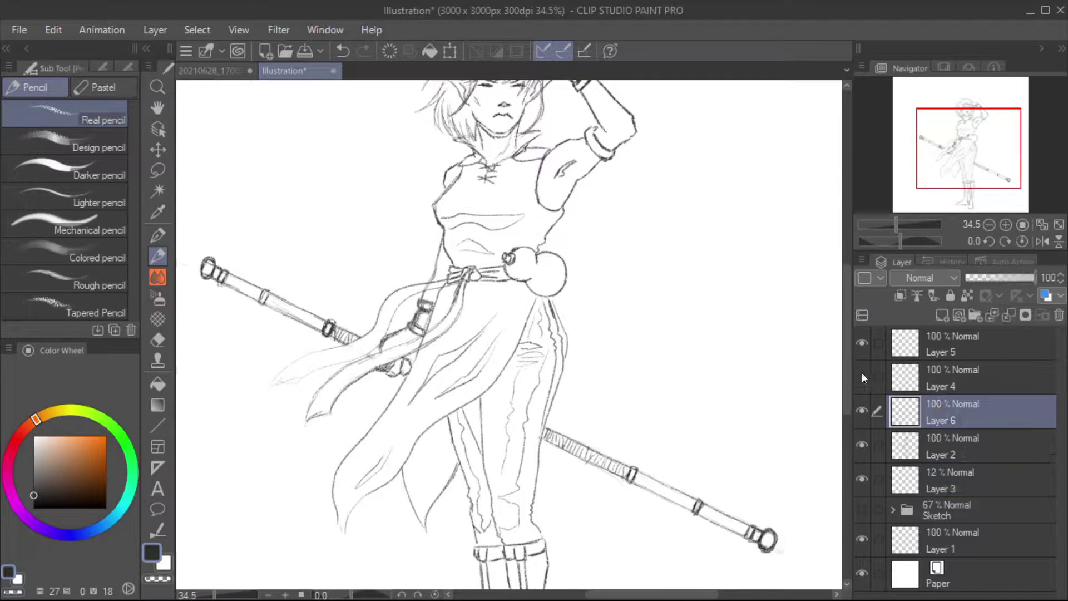
{"action": "scroll", "coordinate": [849, 450], "scroll_direction": "down", "scroll_amount": 6}
{"action": "left_click", "coordinate": [946, 446]}
{"action": "left_click", "coordinate": [862, 444]}
{"action": "left_click", "coordinate": [862, 444]}
{"action": "left_click", "coordinate": [862, 479]}
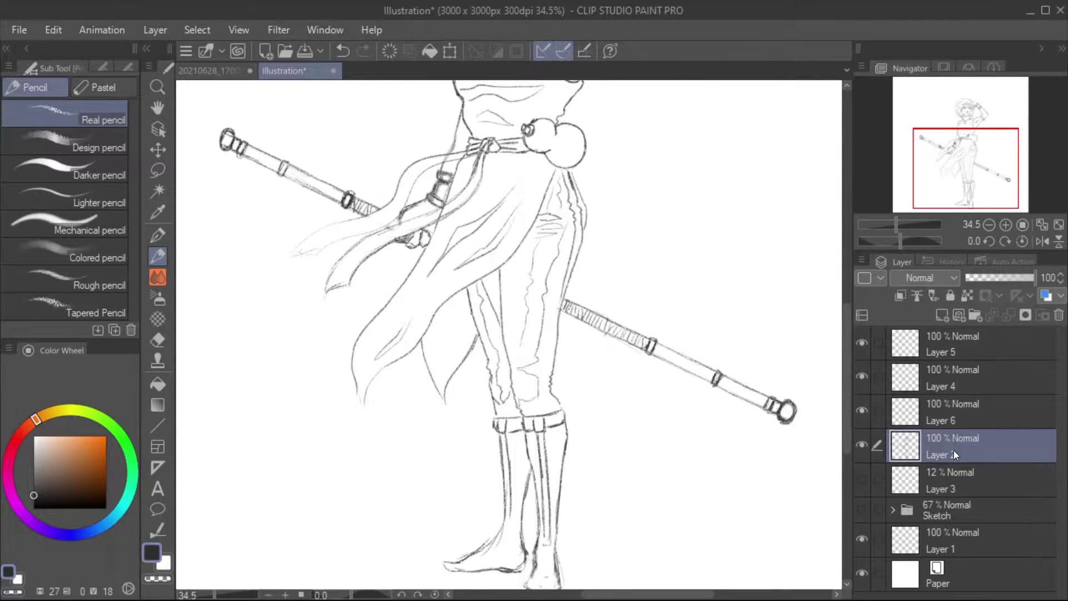
- Draw the straps around both lower legs and the open-toed sandals on the feet
{"action": "scroll", "coordinate": [557, 407], "scroll_direction": "down", "scroll_amount": 3}
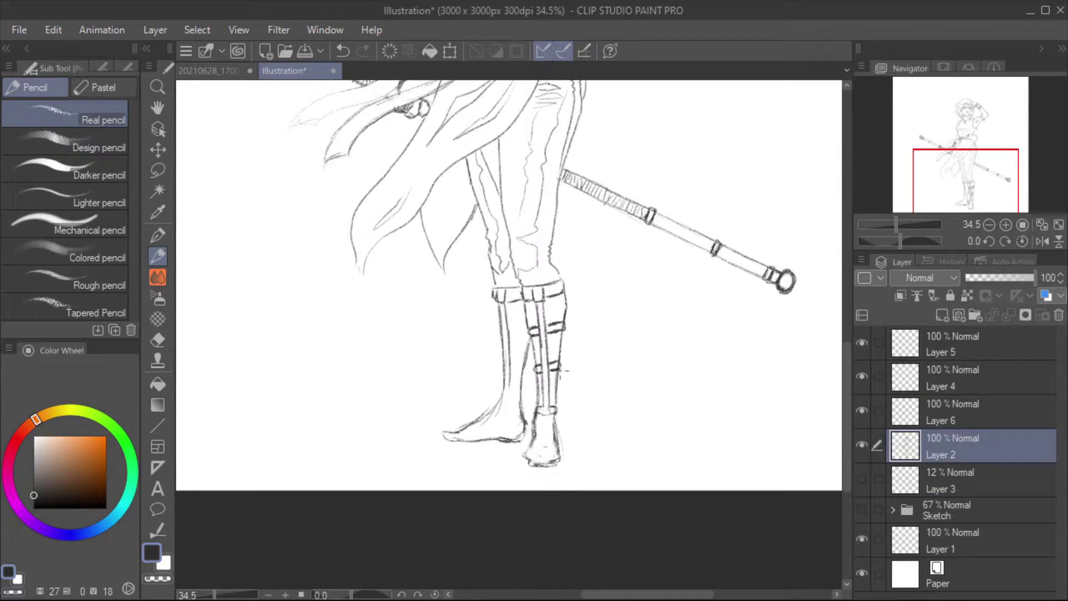
{"action": "scroll", "coordinate": [522, 384], "scroll_direction": "up", "scroll_amount": 2}
{"action": "scroll", "coordinate": [518, 418], "scroll_direction": "left", "scroll_amount": 2}
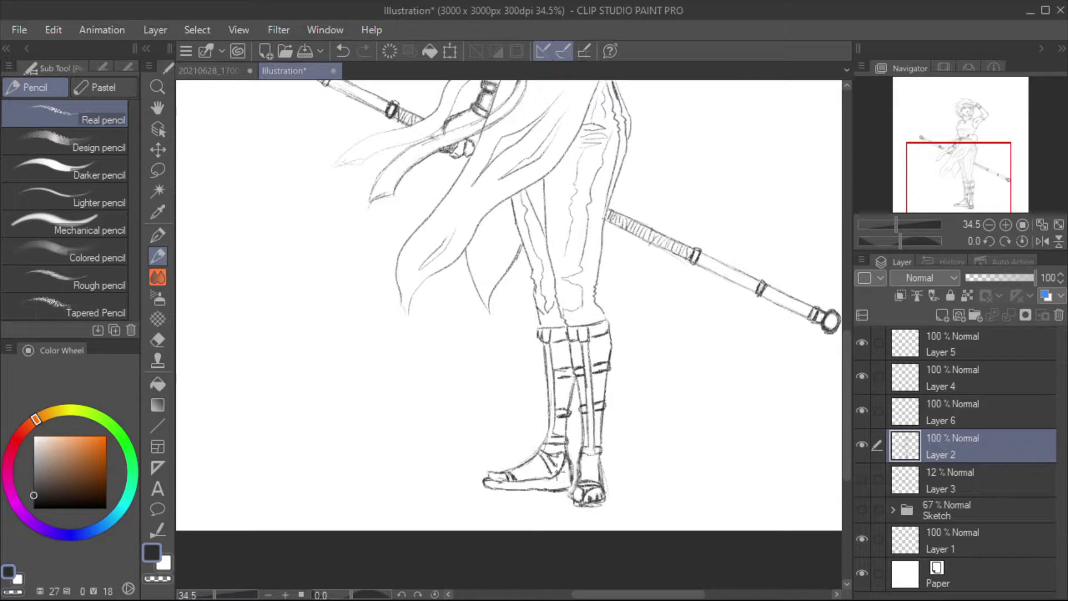
{"action": "left_click_drag", "start_coordinate": [580, 474], "coordinate": [579, 462]}
{"action": "left_click_drag", "start_coordinate": [572, 509], "coordinate": [603, 468]}
- Darken the staff's edges, bands and rounded end caps on both halves
{"action": "scroll", "coordinate": [500, 334], "scroll_direction": "up", "scroll_amount": 5}
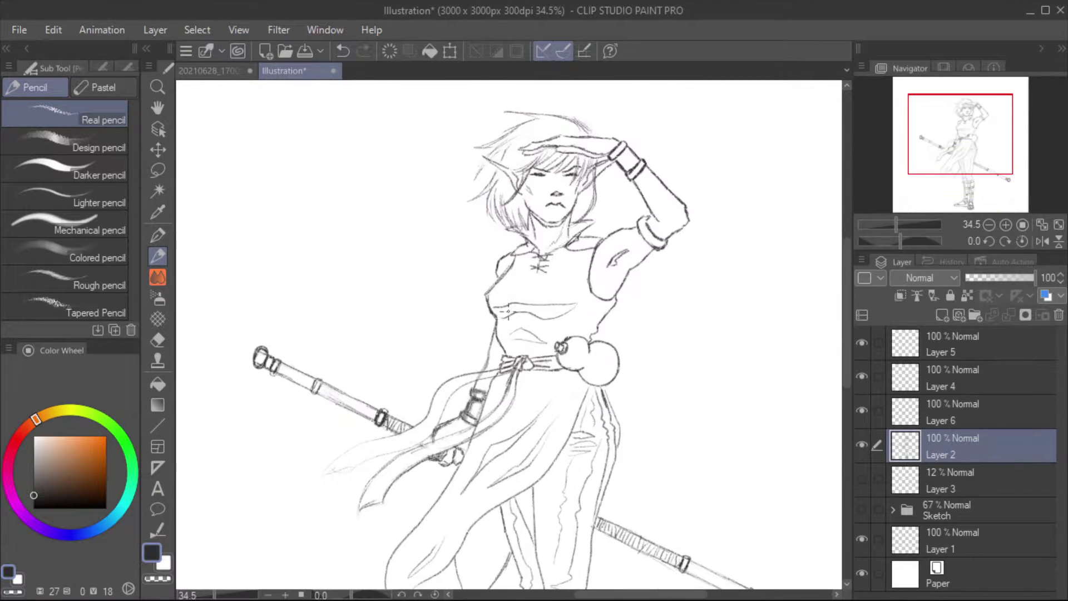
{"action": "scroll", "coordinate": [310, 207], "scroll_direction": "down", "scroll_amount": 1}
{"action": "mouse_move", "coordinate": [339, 287]}
{"action": "left_mouse_down"}
{"action": "mouse_move", "coordinate": [312, 270]}
{"action": "mouse_move", "coordinate": [298, 233]}
{"action": "mouse_move", "coordinate": [257, 244]}
{"action": "left_mouse_up"}
{"action": "scroll", "coordinate": [680, 388], "scroll_direction": "down", "scroll_amount": 3}
{"action": "scroll", "coordinate": [681, 387], "scroll_direction": "right", "scroll_amount": 4}
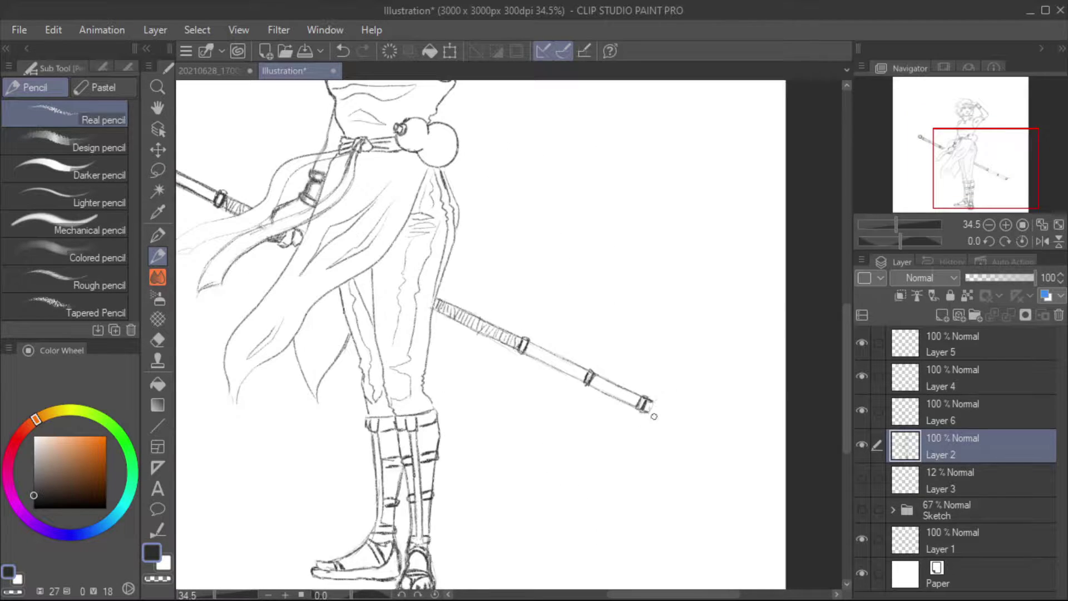
{"action": "left_click_drag", "start_coordinate": [660, 421], "coordinate": [668, 405]}
{"action": "scroll", "coordinate": [662, 411], "scroll_direction": "up", "scroll_amount": 2}
{"action": "scroll", "coordinate": [662, 412], "scroll_direction": "left", "scroll_amount": 3}
{"action": "left_click_drag", "start_coordinate": [543, 364], "coordinate": [742, 462]}
{"action": "left_click_drag", "start_coordinate": [648, 396], "coordinate": [695, 426]}
- Add a row of cross-shaped stitches along the tunic's side seam above the gourd
{"action": "scroll", "coordinate": [668, 412], "scroll_direction": "up", "scroll_amount": 2}
{"action": "scroll", "coordinate": [668, 412], "scroll_direction": "right", "scroll_amount": 2}
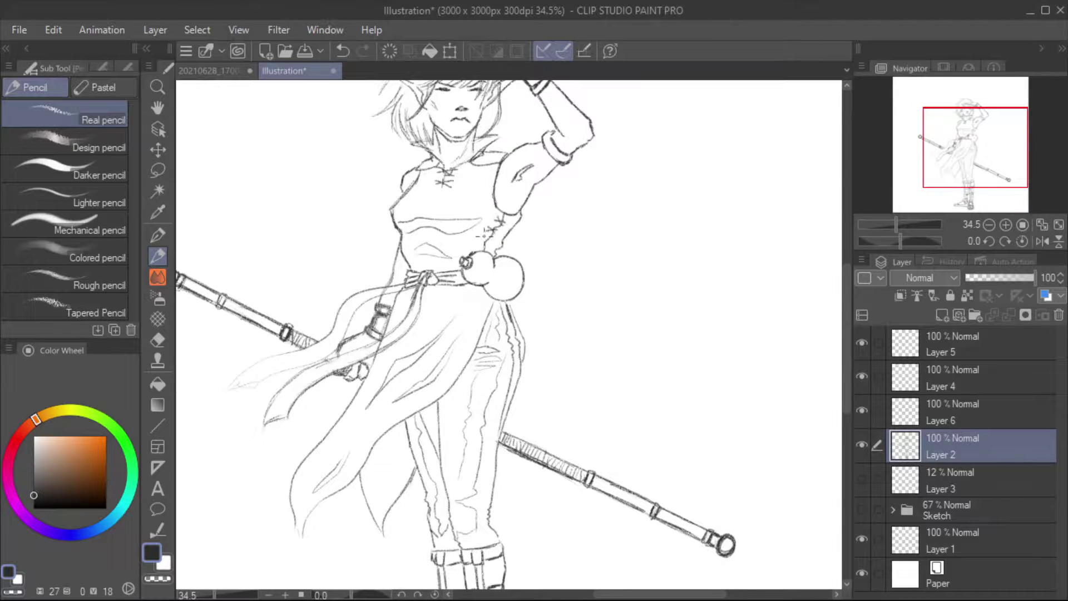
{"action": "left_click_drag", "start_coordinate": [483, 234], "coordinate": [477, 262]}
{"action": "scroll", "coordinate": [399, 349], "scroll_direction": "up", "scroll_amount": 3}
{"action": "scroll", "coordinate": [400, 349], "scroll_direction": "left", "scroll_amount": 2}
{"action": "scroll", "coordinate": [540, 360], "scroll_direction": "down", "scroll_amount": 4}
{"action": "scroll", "coordinate": [261, 287], "scroll_direction": "down", "scroll_amount": 2}
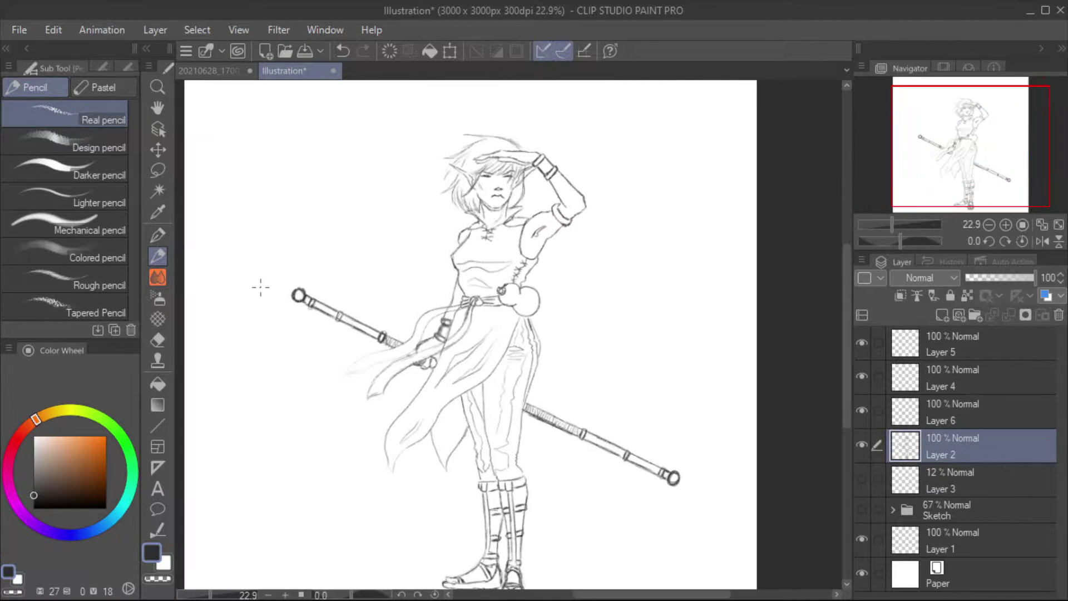
- Redraw the two sash tails with darker contours, inner folds and ragged split ends
{"action": "scroll", "coordinate": [414, 364], "scroll_direction": "up", "scroll_amount": 4}
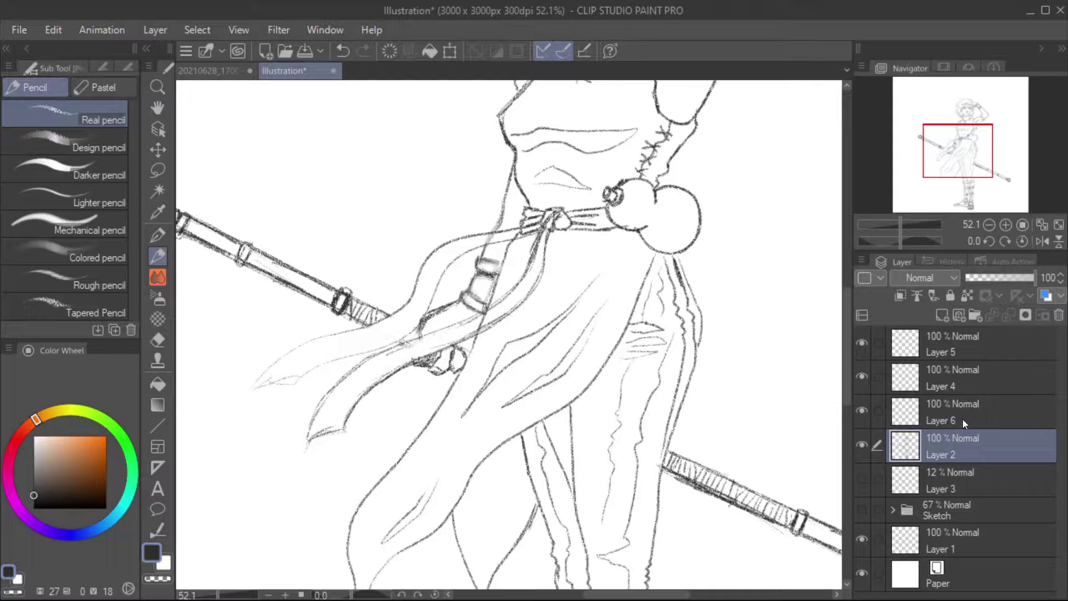
{"action": "mouse_move", "coordinate": [545, 226]}
{"action": "left_mouse_down"}
{"action": "mouse_move", "coordinate": [403, 331]}
{"action": "mouse_move", "coordinate": [292, 384]}
{"action": "mouse_move", "coordinate": [288, 354]}
{"action": "mouse_move", "coordinate": [362, 215]}
{"action": "left_mouse_up"}
{"action": "left_click_drag", "start_coordinate": [438, 249], "coordinate": [404, 303]}
{"action": "scroll", "coordinate": [407, 375], "scroll_direction": "up", "scroll_amount": 3}
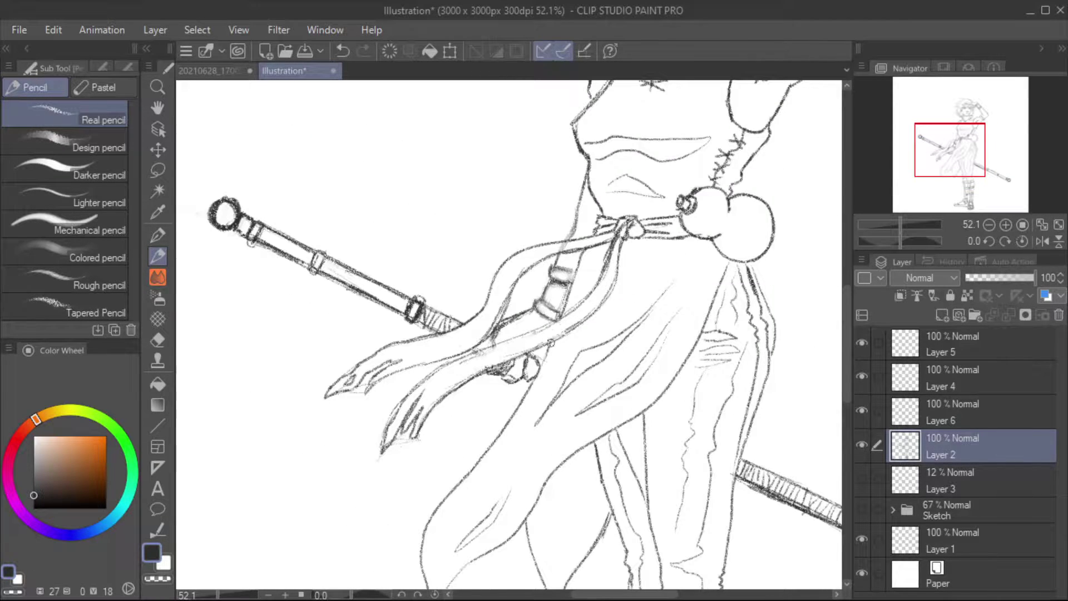
- Add a new layer above the Sketch folder and sketch loose, tapering frame lines around the figure
{"action": "scroll", "coordinate": [551, 343], "scroll_direction": "down", "scroll_amount": 4}
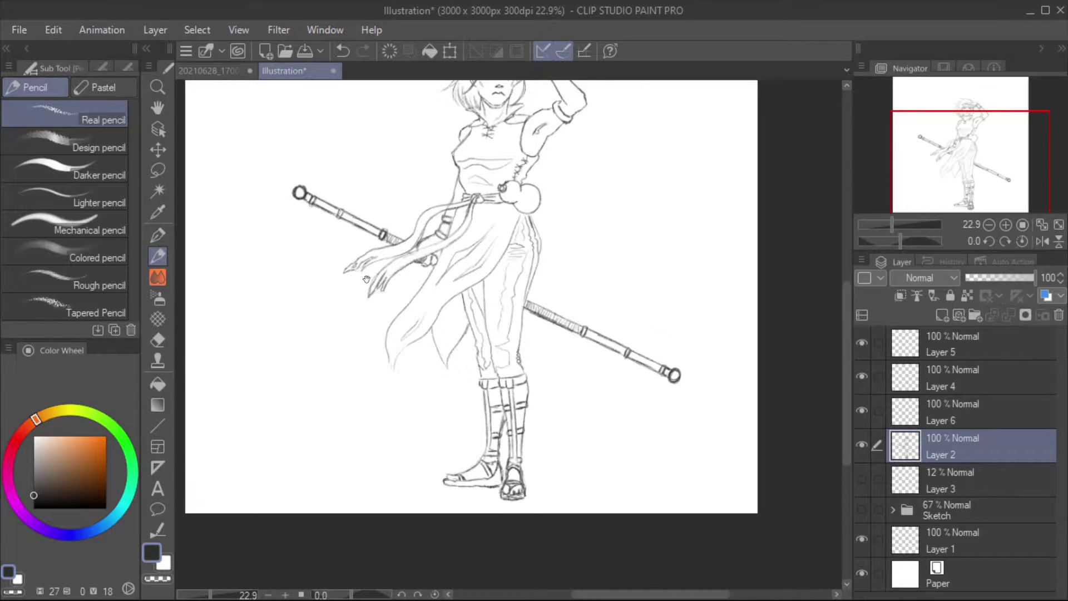
{"action": "left_click_drag", "start_coordinate": [367, 279], "coordinate": [320, 330]}
{"action": "key", "text": "ctrl+shift+n"}
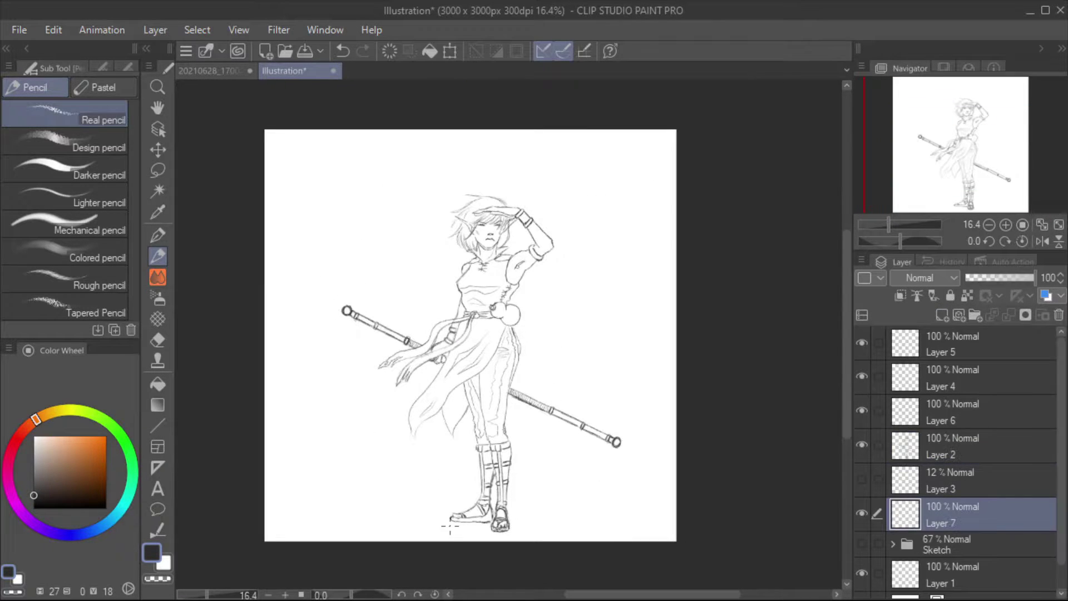
{"action": "left_click_drag", "start_coordinate": [643, 201], "coordinate": [609, 510]}
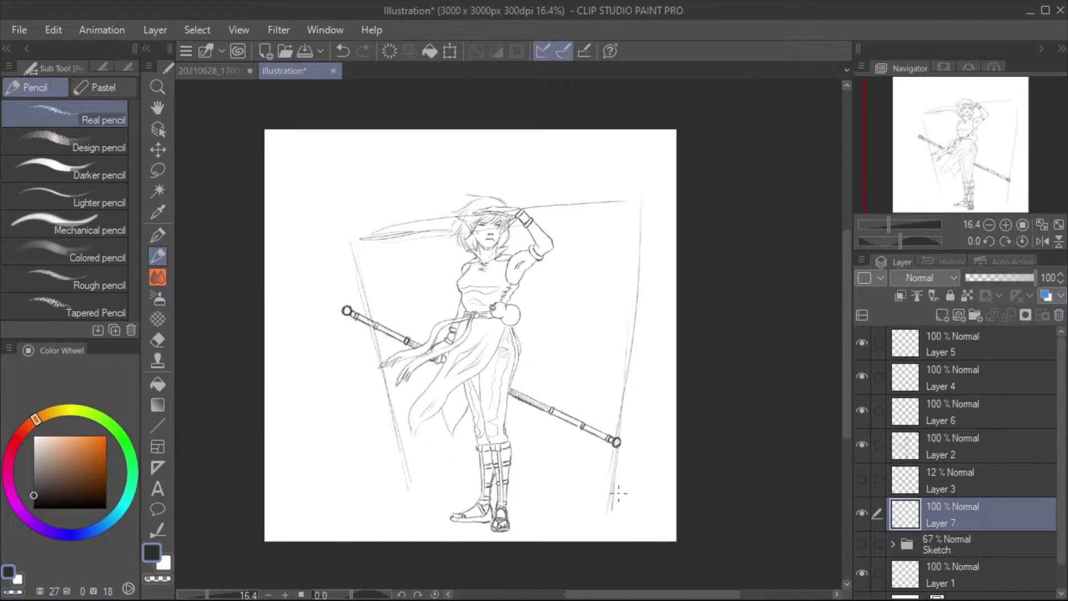
- Move the frame sketch slightly upward and rough in curved background shapes behind the waist and feet
{"action": "key", "text": "k"}
{"action": "left_click_drag", "start_coordinate": [463, 500], "coordinate": [461, 476]}
{"action": "key", "text": "p"}
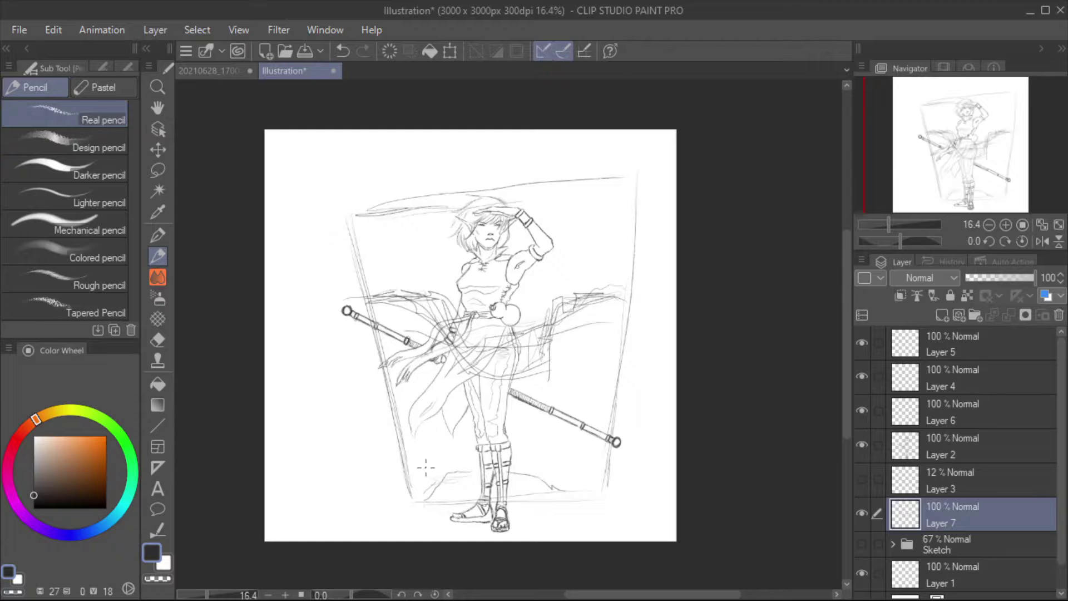
- Reinforce the tapering frame's sides, top and base with repeated pencil strokes, bringing its far side closer to the figure
{"action": "left_click_drag", "start_coordinate": [604, 179], "coordinate": [584, 498]}
{"action": "mouse_move", "coordinate": [384, 203]}
{"action": "left_mouse_down"}
{"action": "mouse_move", "coordinate": [364, 312]}
{"action": "mouse_move", "coordinate": [395, 395]}
{"action": "left_mouse_up"}
{"action": "left_click_drag", "start_coordinate": [389, 326], "coordinate": [417, 493]}
{"action": "left_click_drag", "start_coordinate": [604, 179], "coordinate": [470, 197]}
{"action": "left_click_drag", "start_coordinate": [549, 190], "coordinate": [372, 210]}
{"action": "left_click_drag", "start_coordinate": [417, 497], "coordinate": [590, 480]}
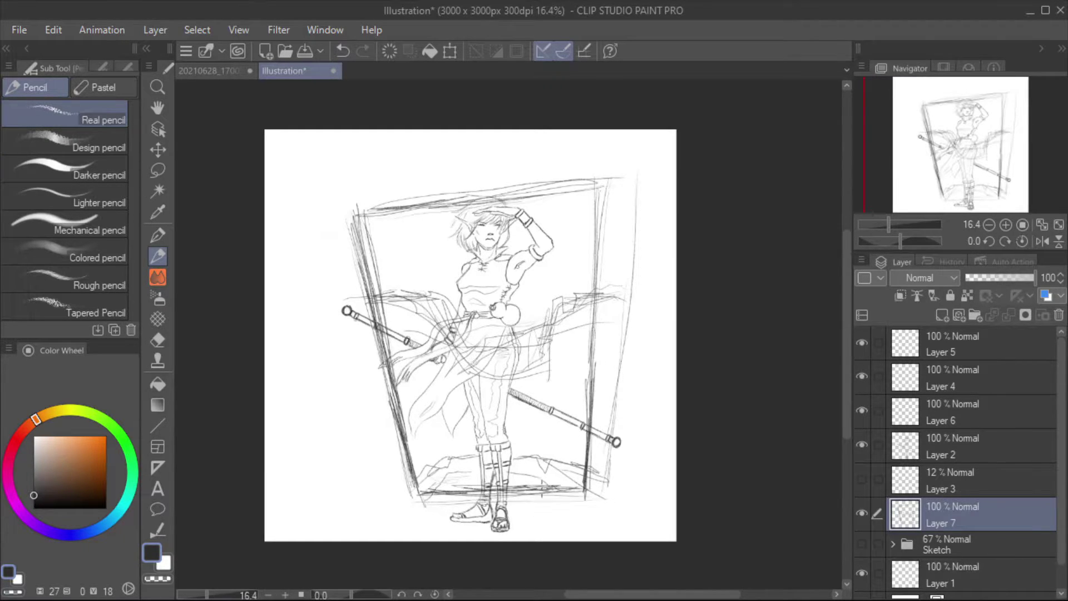
{"action": "left_click_drag", "start_coordinate": [352, 213], "coordinate": [418, 486]}
- Lower the frame sketch layer's opacity to 44% and erase the rough background curves crossing the figure's hips and skirt
{"action": "left_click", "coordinate": [1000, 280]}
{"action": "key", "text": "g"}
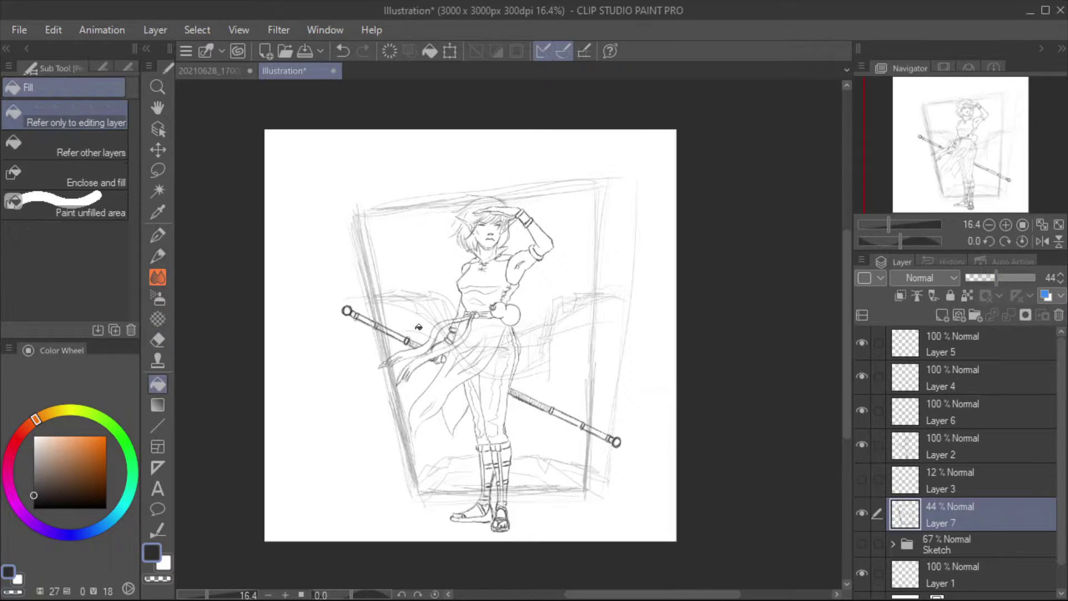
{"action": "key", "text": "e"}
{"action": "key", "text": "x"}
{"action": "mouse_move", "coordinate": [390, 357]}
{"action": "left_mouse_down"}
{"action": "mouse_move", "coordinate": [490, 301]}
{"action": "mouse_move", "coordinate": [585, 312]}
{"action": "left_mouse_up"}
{"action": "key", "text": "p"}
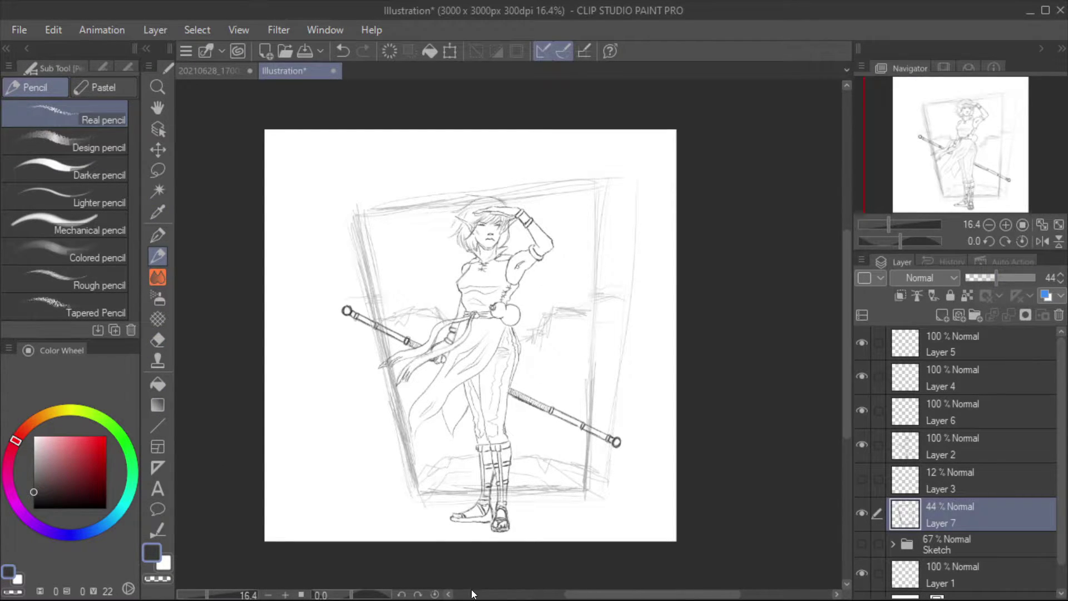
- Group Layers 6, 2, 3 and 7 into a new folder above the Sketch folder
{"action": "left_click", "coordinate": [866, 441]}
{"action": "scroll", "coordinate": [490, 312], "scroll_direction": "up", "scroll_amount": 3}
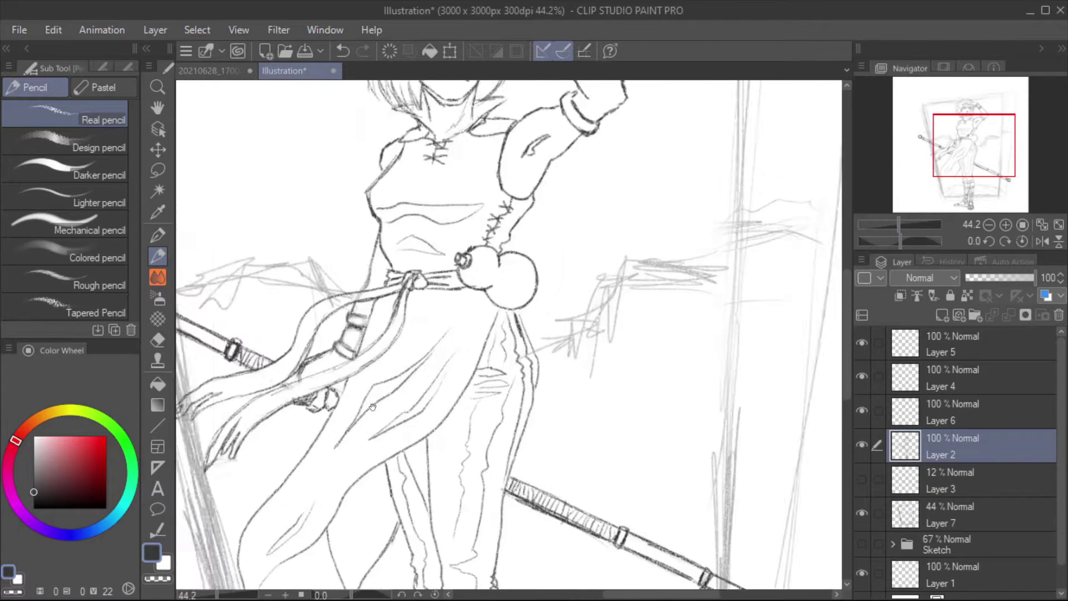
{"action": "key", "text": "ctrl+g"}
{"action": "left_click", "coordinate": [877, 410], "text": "ctrl"}
{"action": "left_click_drag", "start_coordinate": [943, 462], "coordinate": [940, 453]}
{"action": "scroll", "coordinate": [440, 334], "scroll_direction": "down", "scroll_amount": 2}
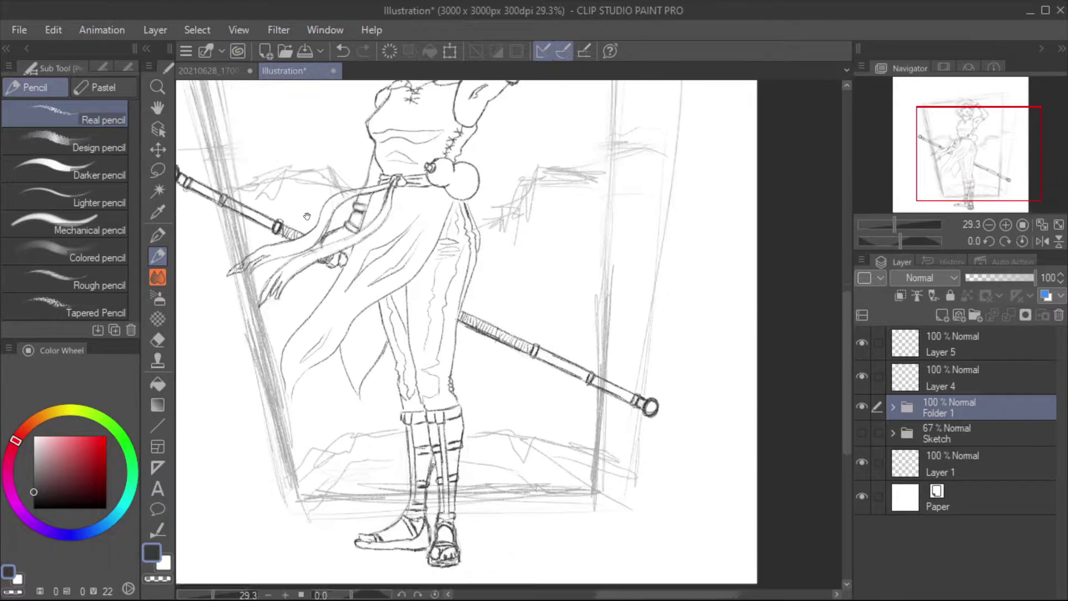
- Reduce the opacity of the frame sketch on Layer 7 inside the new folder to 17%
{"action": "left_click", "coordinate": [891, 401]}
{"action": "left_click", "coordinate": [862, 539]}
{"action": "left_click", "coordinate": [862, 538]}
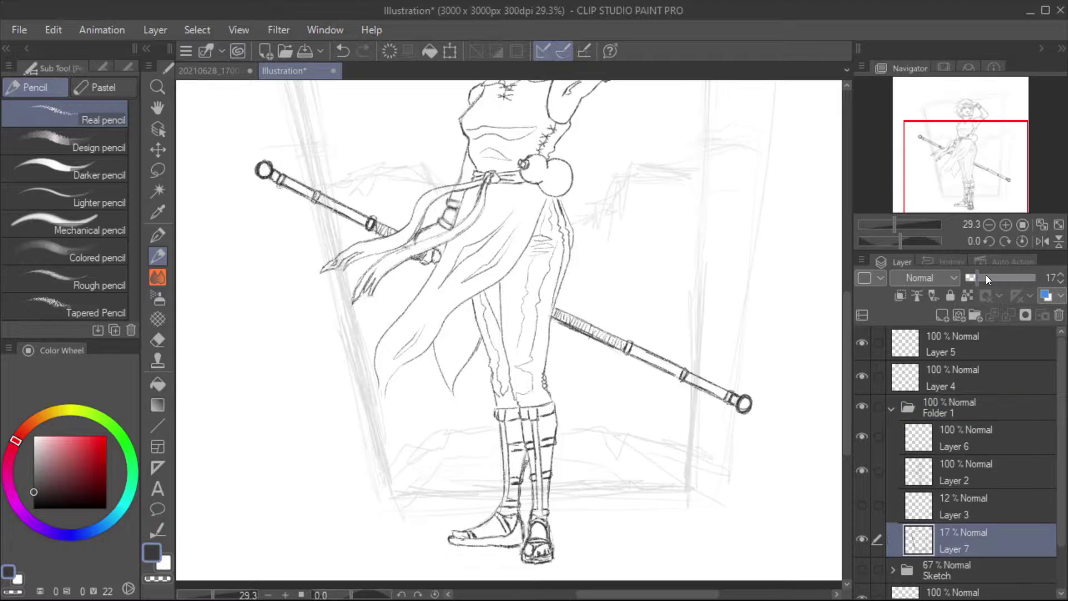
{"action": "left_click", "coordinate": [868, 515]}
{"action": "left_click", "coordinate": [892, 409]}
- Add a new layer beneath Folder 1 and choose a muted green for the Design pencil
{"action": "key", "text": "ctrl+shift+n"}
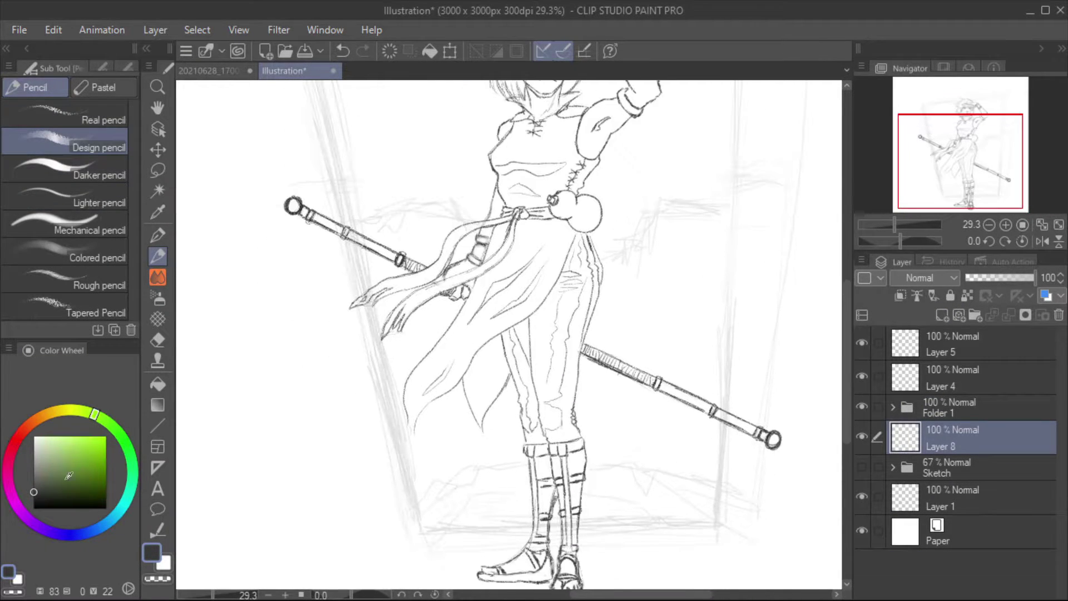
{"action": "left_click", "coordinate": [63, 474]}
{"action": "left_click", "coordinate": [548, 250], "text": "ctrl+alt"}
{"action": "key", "text": "ctrl+z"}
{"action": "mouse_move", "coordinate": [526, 221]}
{"action": "left_mouse_down"}
{"action": "mouse_move", "coordinate": [497, 236]}
{"action": "mouse_move", "coordinate": [455, 347]}
{"action": "mouse_move", "coordinate": [534, 239]}
{"action": "mouse_move", "coordinate": [412, 428]}
{"action": "left_mouse_up"}
{"action": "key", "text": "ctrl+z"}
{"action": "key", "text": "ctrl+z"}
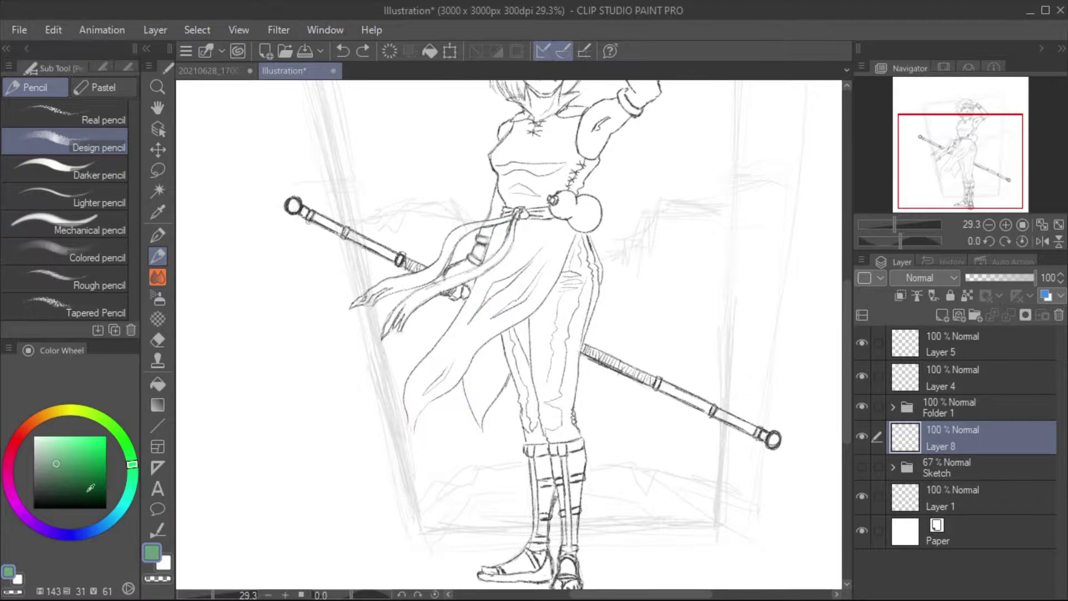
{"action": "left_click_drag", "start_coordinate": [573, 228], "coordinate": [409, 398]}
{"action": "left_click", "coordinate": [506, 276], "text": "ctrl+alt"}
{"action": "key", "text": "ctrl+z"}
{"action": "key", "text": "ctrl+z"}
- Block in the skirt's front drape, rear flap and narrow far-hip strip with flat muted green
{"action": "left_click_drag", "start_coordinate": [526, 217], "coordinate": [412, 431]}
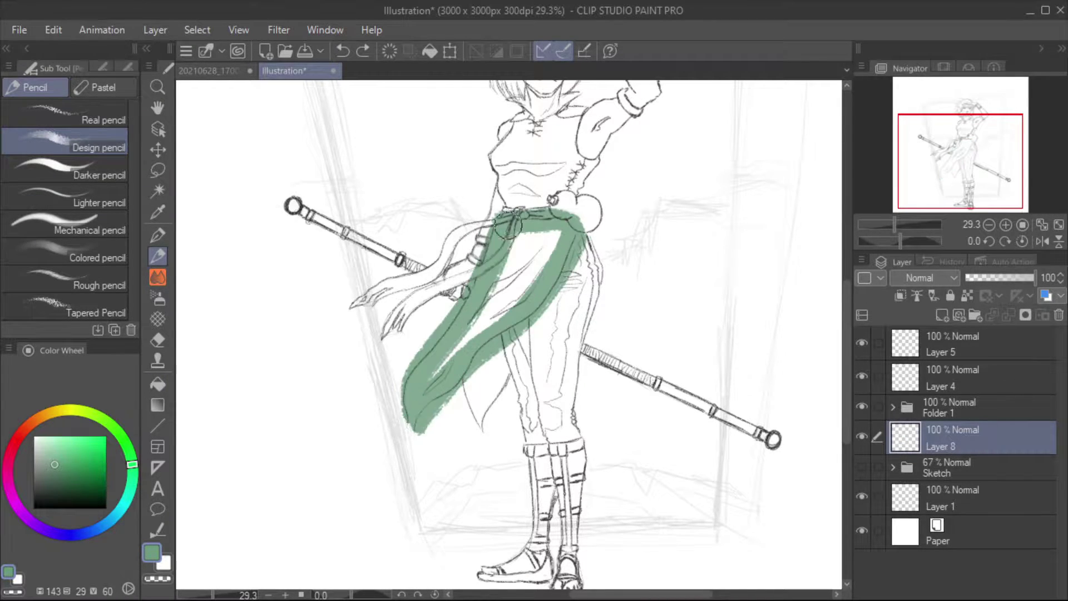
{"action": "left_click", "coordinate": [484, 326], "text": "ctrl+alt"}
{"action": "left_click_drag", "start_coordinate": [584, 217], "coordinate": [615, 295]}
{"action": "mouse_move", "coordinate": [492, 350]}
{"action": "left_mouse_down"}
{"action": "mouse_move", "coordinate": [485, 390]}
{"action": "mouse_move", "coordinate": [496, 387]}
{"action": "left_mouse_up"}
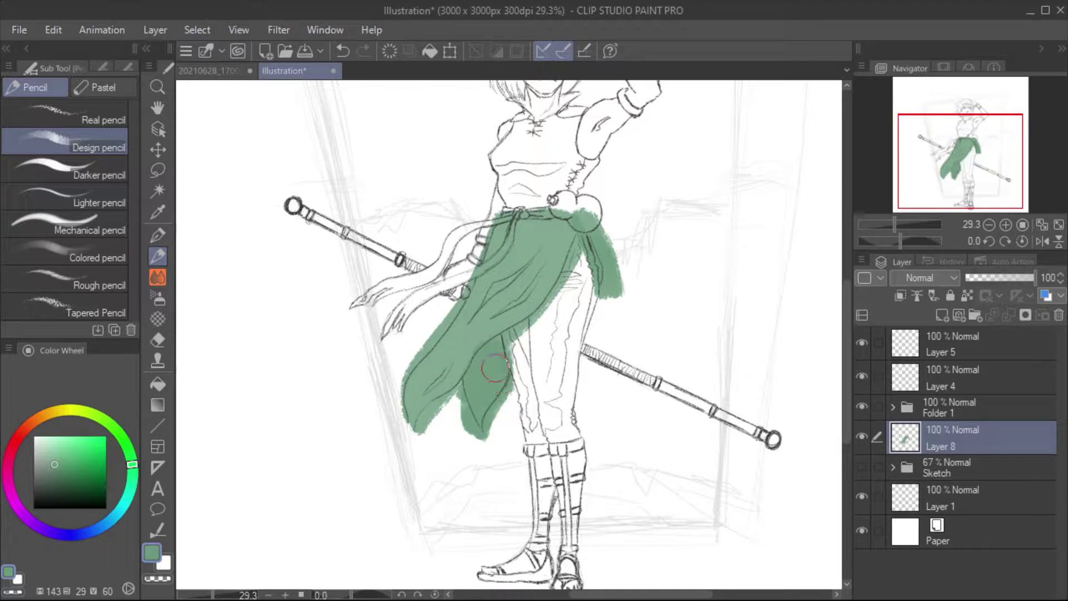
- Erase the green spilling past the skirt's outer outline with the Soft eraser and the Rough eraser
{"action": "key", "text": "e"}
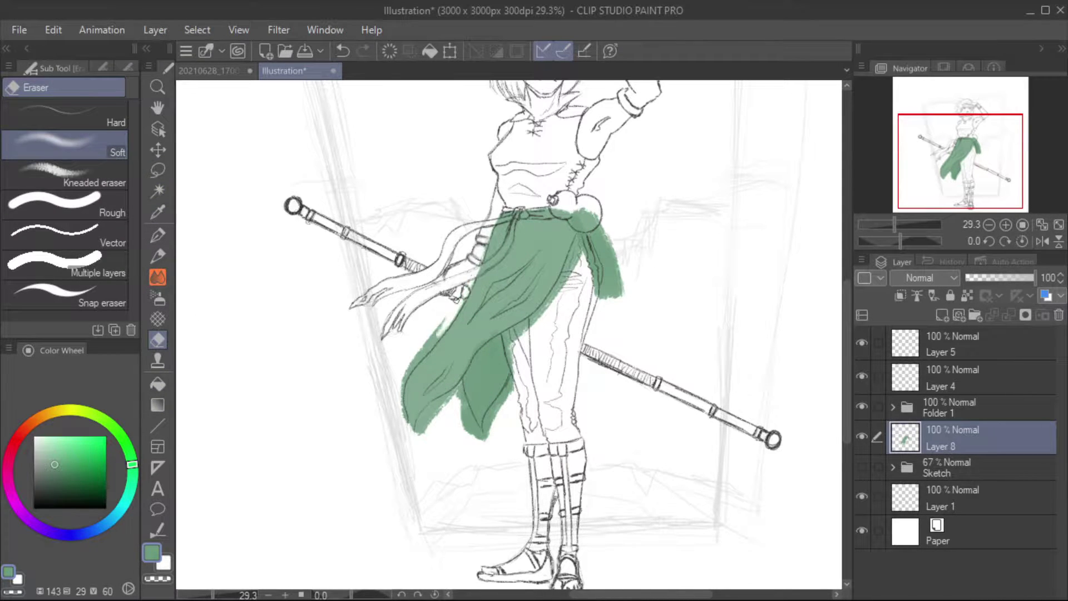
{"action": "left_click_drag", "start_coordinate": [409, 370], "coordinate": [400, 407]}
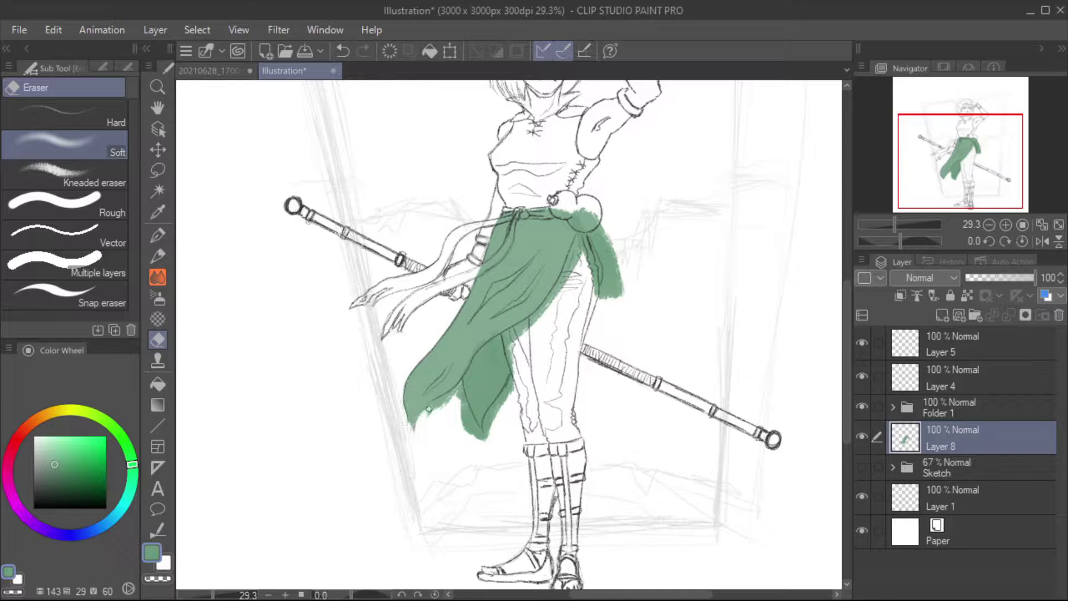
{"action": "key", "text": "ctrl+z"}
{"action": "left_click", "coordinate": [67, 206]}
{"action": "scroll", "coordinate": [445, 389], "scroll_direction": "up", "scroll_amount": 5}
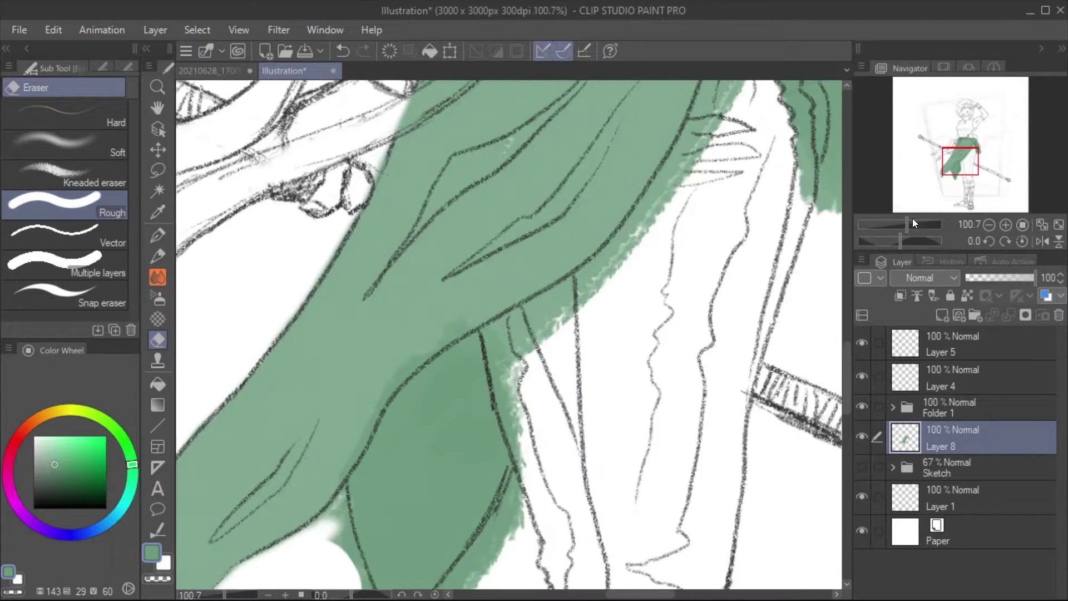
{"action": "mouse_move", "coordinate": [239, 473]}
{"action": "left_mouse_down"}
{"action": "mouse_move", "coordinate": [279, 425]}
{"action": "mouse_move", "coordinate": [421, 482]}
{"action": "left_mouse_up"}
{"action": "mouse_move", "coordinate": [392, 345]}
{"action": "left_mouse_down"}
{"action": "mouse_move", "coordinate": [559, 333]}
{"action": "mouse_move", "coordinate": [525, 424]}
{"action": "mouse_move", "coordinate": [600, 251]}
{"action": "mouse_move", "coordinate": [483, 436]}
{"action": "left_mouse_up"}
{"action": "mouse_move", "coordinate": [557, 245]}
{"action": "left_mouse_down"}
{"action": "mouse_move", "coordinate": [644, 250]}
{"action": "mouse_move", "coordinate": [517, 174]}
{"action": "mouse_move", "coordinate": [558, 430]}
{"action": "mouse_move", "coordinate": [580, 302]}
{"action": "mouse_move", "coordinate": [441, 382]}
{"action": "left_mouse_up"}
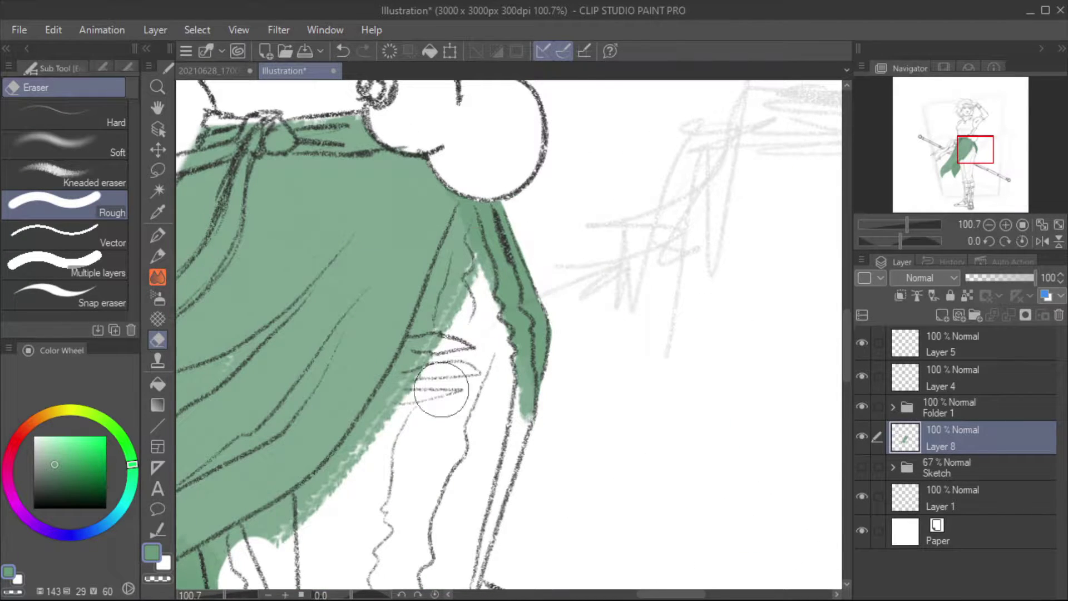
- Trim the green along the front drape's edge over the legs and around the skirt's pointed tips
{"action": "left_click", "coordinate": [490, 334], "text": "ctrl+alt"}
{"action": "mouse_move", "coordinate": [490, 334]}
{"action": "left_mouse_down"}
{"action": "mouse_move", "coordinate": [481, 220]}
{"action": "mouse_move", "coordinate": [504, 183]}
{"action": "mouse_move", "coordinate": [536, 172]}
{"action": "left_mouse_up"}
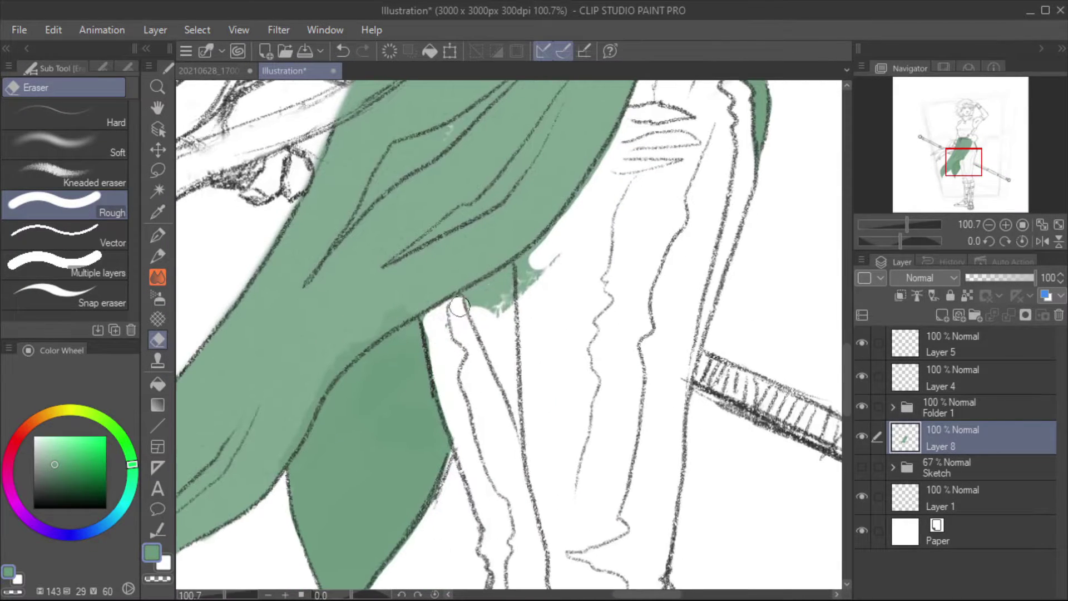
{"action": "mouse_move", "coordinate": [489, 312]}
{"action": "left_mouse_down"}
{"action": "mouse_move", "coordinate": [584, 202]}
{"action": "mouse_move", "coordinate": [447, 158]}
{"action": "mouse_move", "coordinate": [609, 113]}
{"action": "left_mouse_up"}
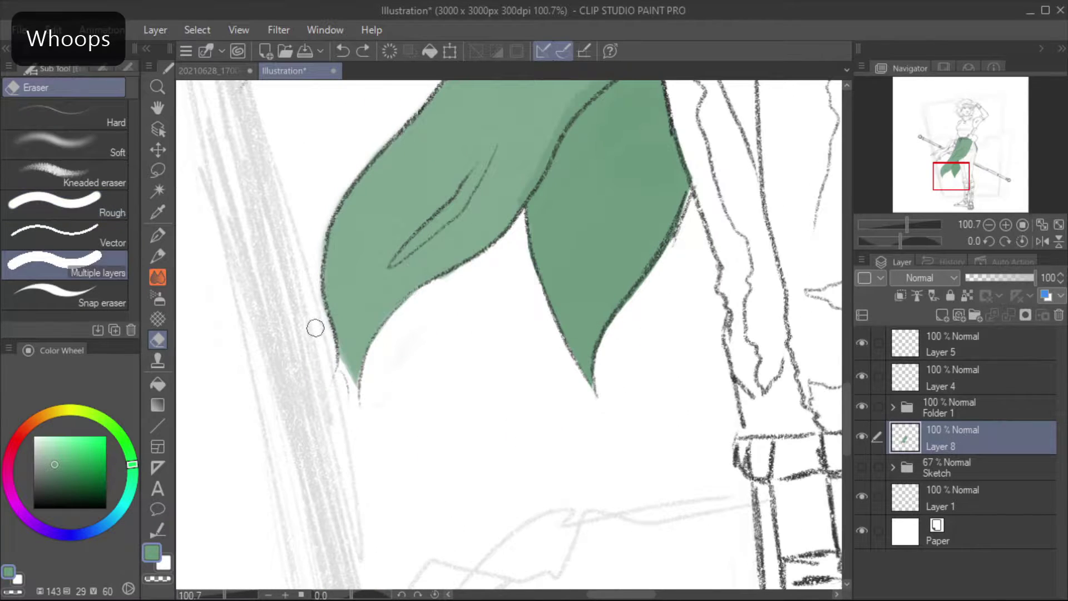
{"action": "left_click_drag", "start_coordinate": [315, 327], "coordinate": [305, 339]}
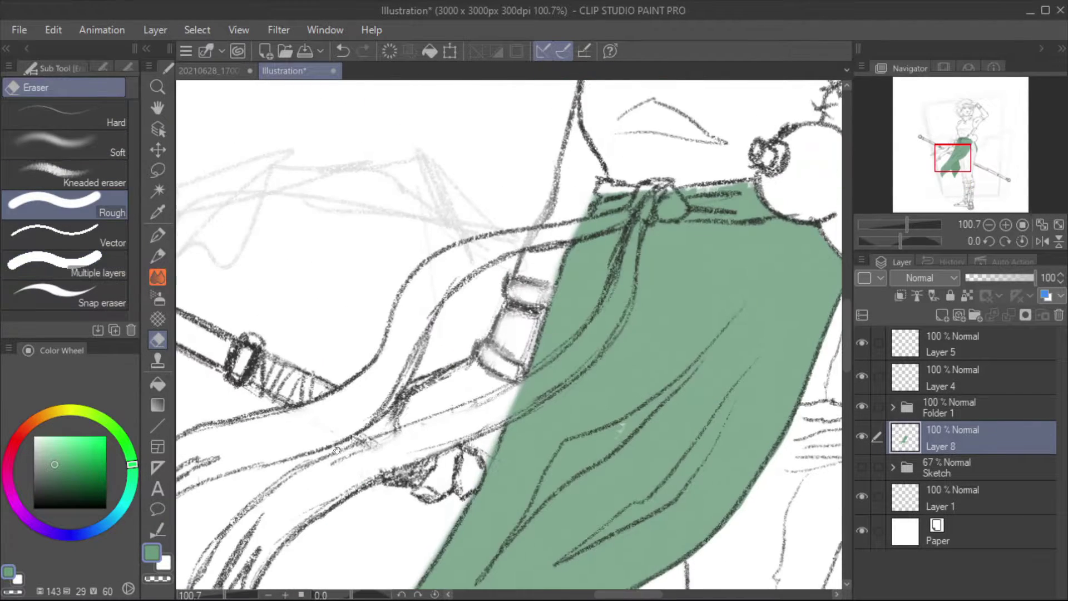
- Clear the green from the waist sash, its knot and the sash tail overlapping the skirt
{"action": "mouse_move", "coordinate": [679, 206]}
{"action": "left_mouse_down"}
{"action": "mouse_move", "coordinate": [596, 194]}
{"action": "mouse_move", "coordinate": [640, 220]}
{"action": "mouse_move", "coordinate": [746, 209]}
{"action": "left_mouse_up"}
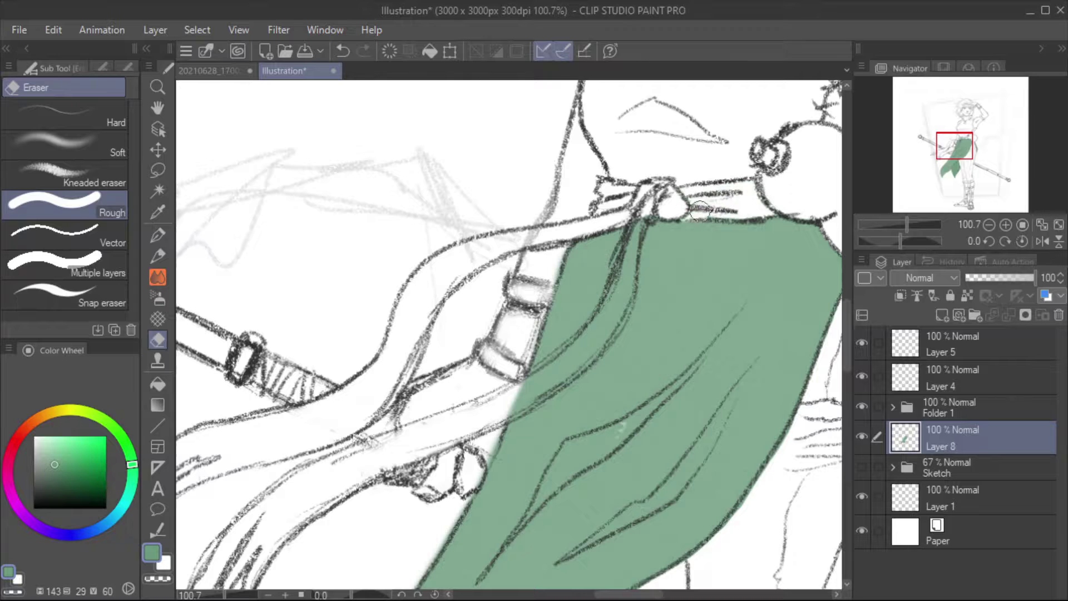
{"action": "left_click", "coordinate": [646, 232], "text": "ctrl+alt"}
{"action": "mouse_move", "coordinate": [618, 284]}
{"action": "left_mouse_down"}
{"action": "mouse_move", "coordinate": [484, 416]}
{"action": "mouse_move", "coordinate": [646, 219]}
{"action": "mouse_move", "coordinate": [545, 381]}
{"action": "left_mouse_up"}
{"action": "scroll", "coordinate": [509, 334], "scroll_direction": "down", "scroll_amount": 5}
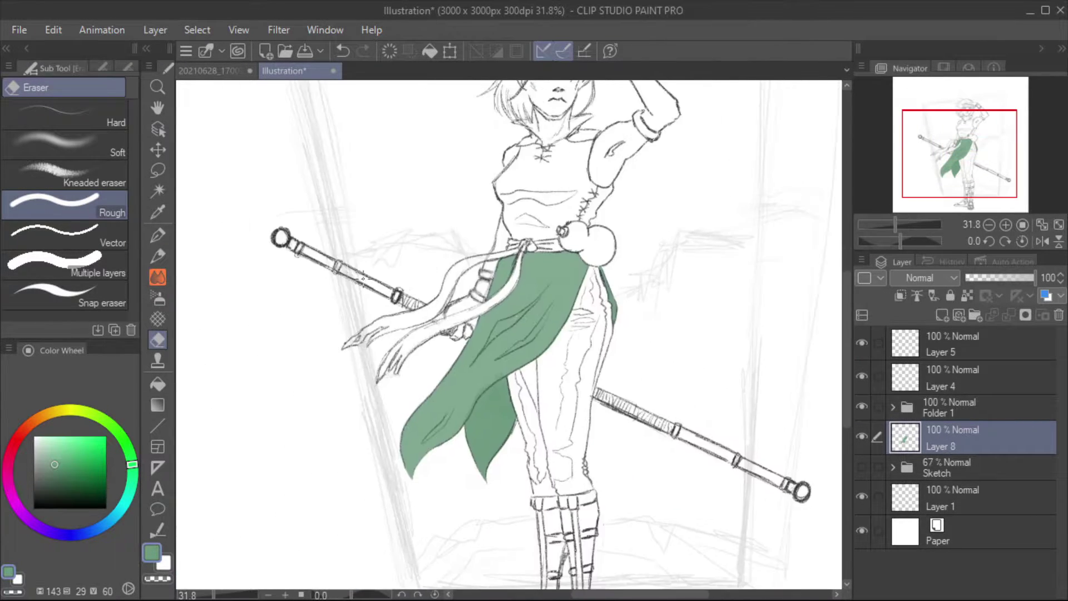
- Add a new layer above the green skirt layer and block in the waist sash and both tails in muted orange
{"action": "left_click_drag", "start_coordinate": [38, 417], "coordinate": [30, 418]}
{"action": "key", "text": "ctrl+shift+n"}
{"action": "left_click", "coordinate": [157, 256]}
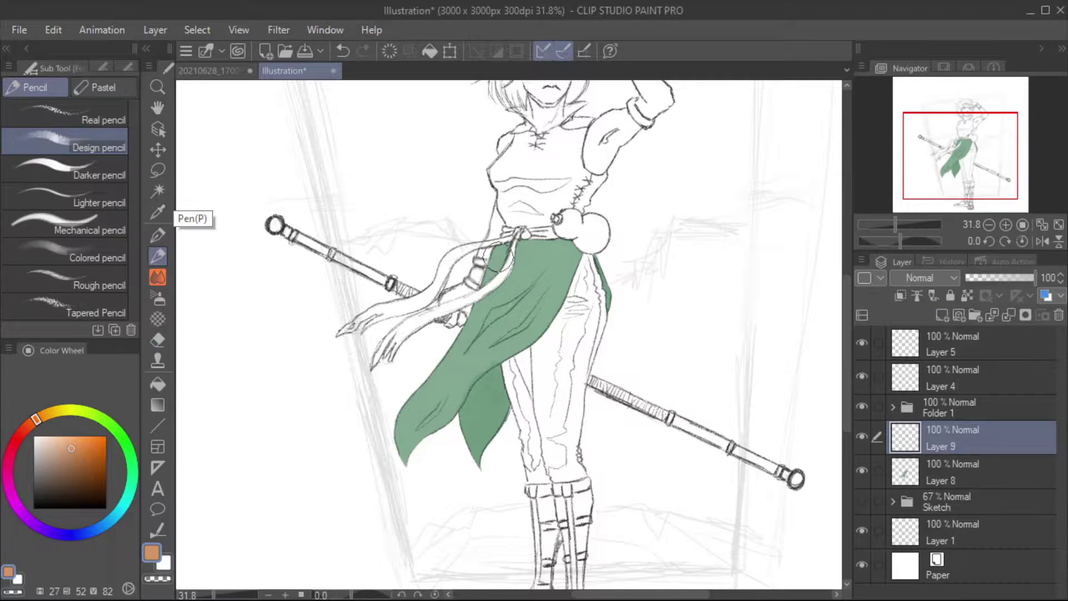
{"action": "mouse_move", "coordinate": [518, 239]}
{"action": "left_mouse_down"}
{"action": "mouse_move", "coordinate": [362, 334]}
{"action": "mouse_move", "coordinate": [581, 301]}
{"action": "mouse_move", "coordinate": [411, 384]}
{"action": "left_mouse_up"}
{"action": "key", "text": "ctrl+z"}
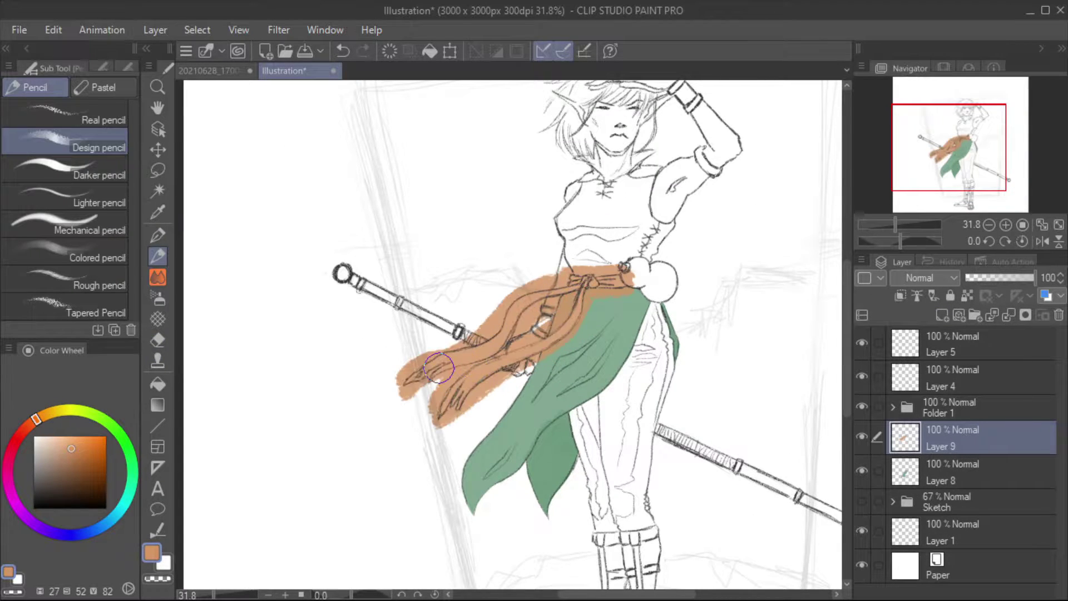
- Erase the orange overflow around the outer edges of the sash tails and over the forearm and skirt
{"action": "key", "text": "e"}
{"action": "left_click_drag", "start_coordinate": [445, 340], "coordinate": [432, 386]}
{"action": "mouse_move", "coordinate": [496, 398]}
{"action": "left_mouse_down"}
{"action": "mouse_move", "coordinate": [559, 354]}
{"action": "mouse_move", "coordinate": [584, 256]}
{"action": "mouse_move", "coordinate": [640, 234]}
{"action": "mouse_move", "coordinate": [673, 194]}
{"action": "left_mouse_up"}
{"action": "scroll", "coordinate": [519, 347], "scroll_direction": "up", "scroll_amount": 5}
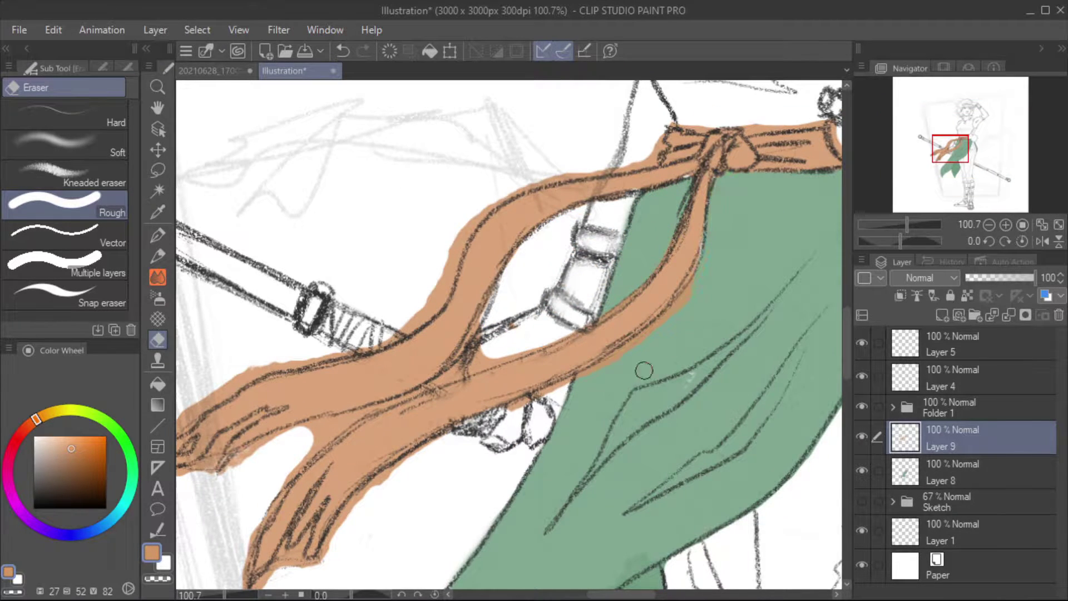
{"action": "left_click_drag", "start_coordinate": [564, 396], "coordinate": [578, 384]}
{"action": "left_click_drag", "start_coordinate": [656, 129], "coordinate": [744, 216]}
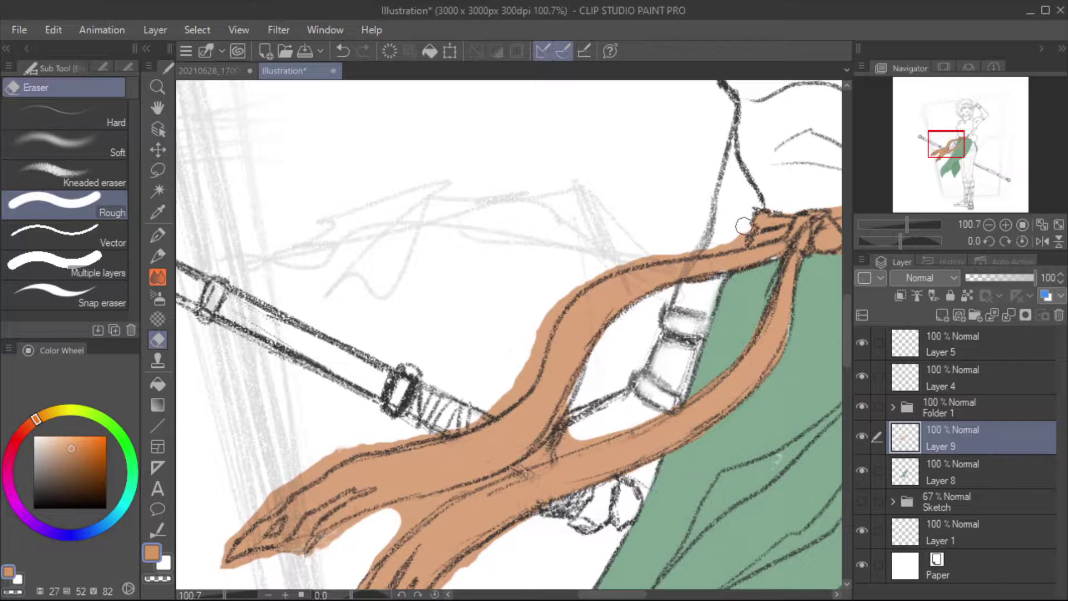
{"action": "left_click_drag", "start_coordinate": [415, 339], "coordinate": [551, 198]}
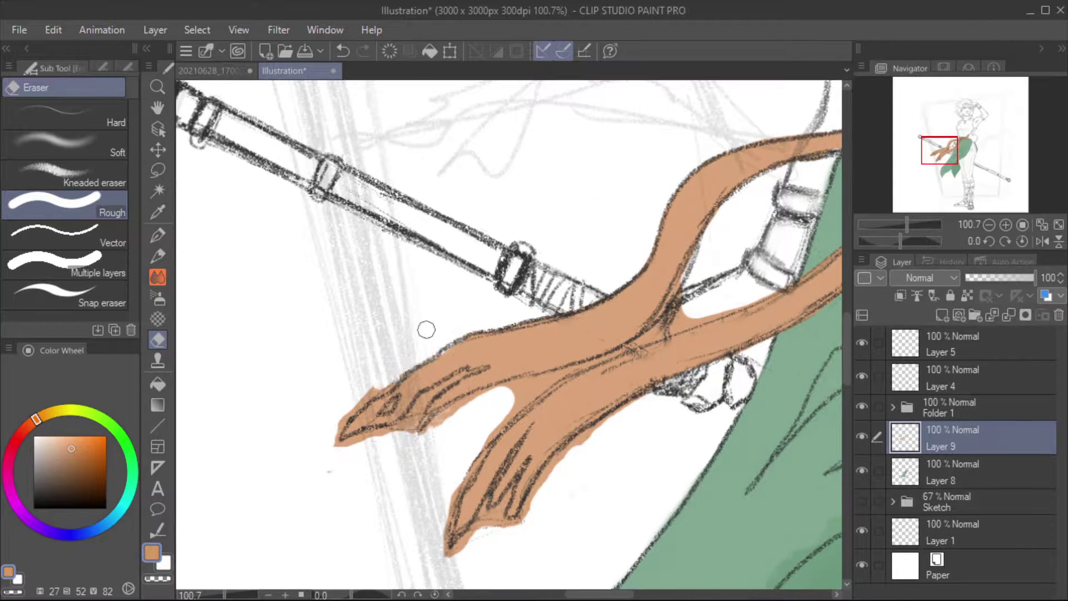
- Clean the orange out of the ragged tail ends and the gap between the tails, and trim the waistband's edges
{"action": "mouse_move", "coordinate": [352, 445]}
{"action": "left_mouse_down"}
{"action": "mouse_move", "coordinate": [471, 372]}
{"action": "mouse_move", "coordinate": [415, 443]}
{"action": "mouse_move", "coordinate": [303, 449]}
{"action": "left_mouse_up"}
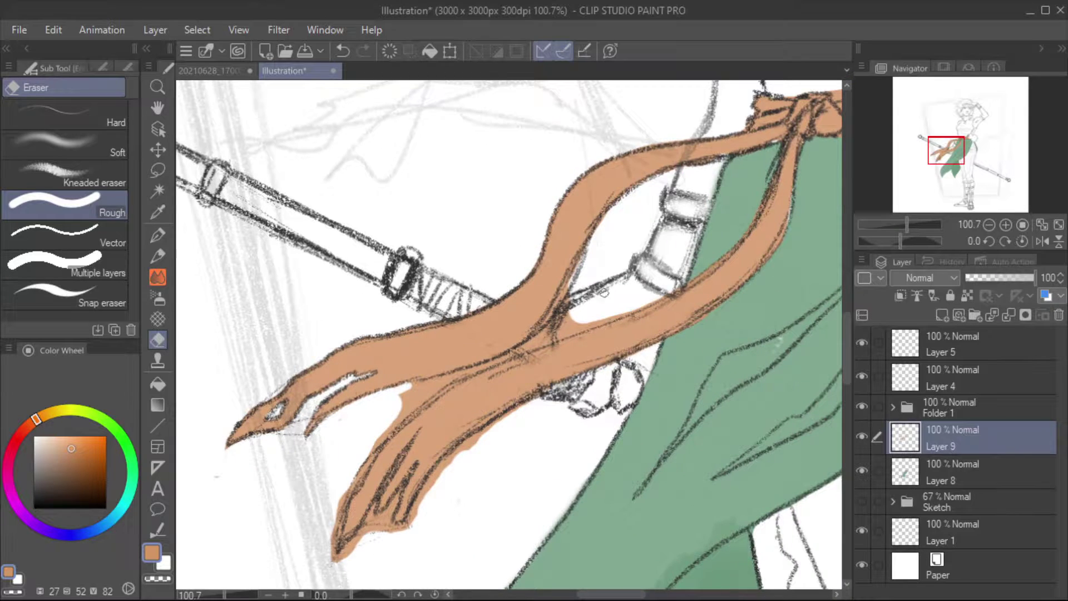
{"action": "left_click_drag", "start_coordinate": [511, 355], "coordinate": [396, 414]}
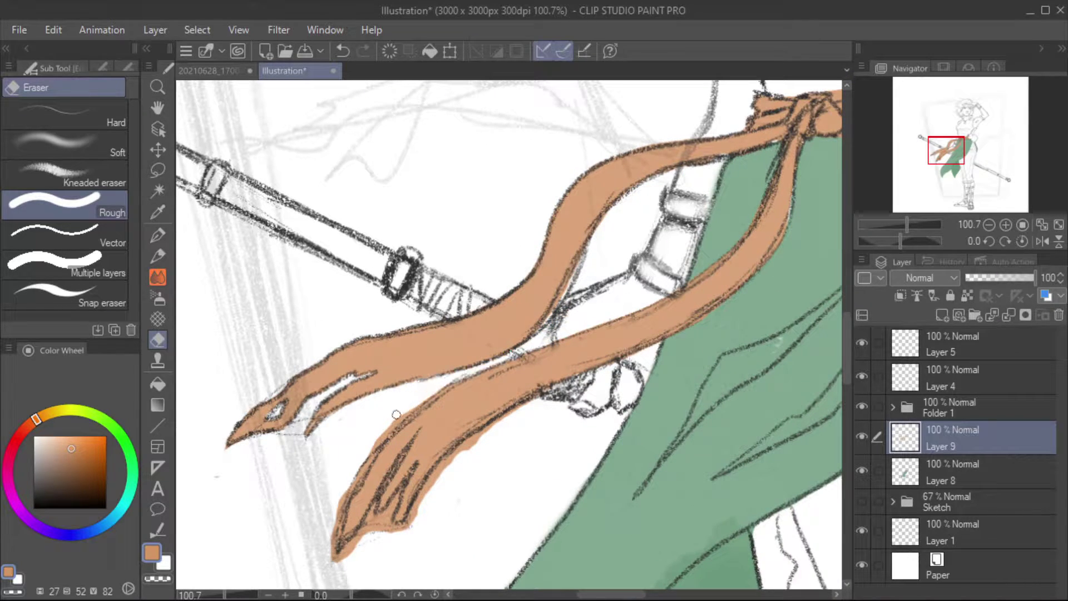
{"action": "key", "text": "ctrl+z"}
{"action": "mouse_move", "coordinate": [367, 528]}
{"action": "left_mouse_down"}
{"action": "mouse_move", "coordinate": [417, 521]}
{"action": "mouse_move", "coordinate": [534, 401]}
{"action": "left_mouse_up"}
{"action": "left_click", "coordinate": [385, 495], "text": "ctrl+alt"}
{"action": "left_click_drag", "start_coordinate": [801, 103], "coordinate": [554, 283]}
{"action": "left_click_drag", "start_coordinate": [706, 298], "coordinate": [788, 248]}
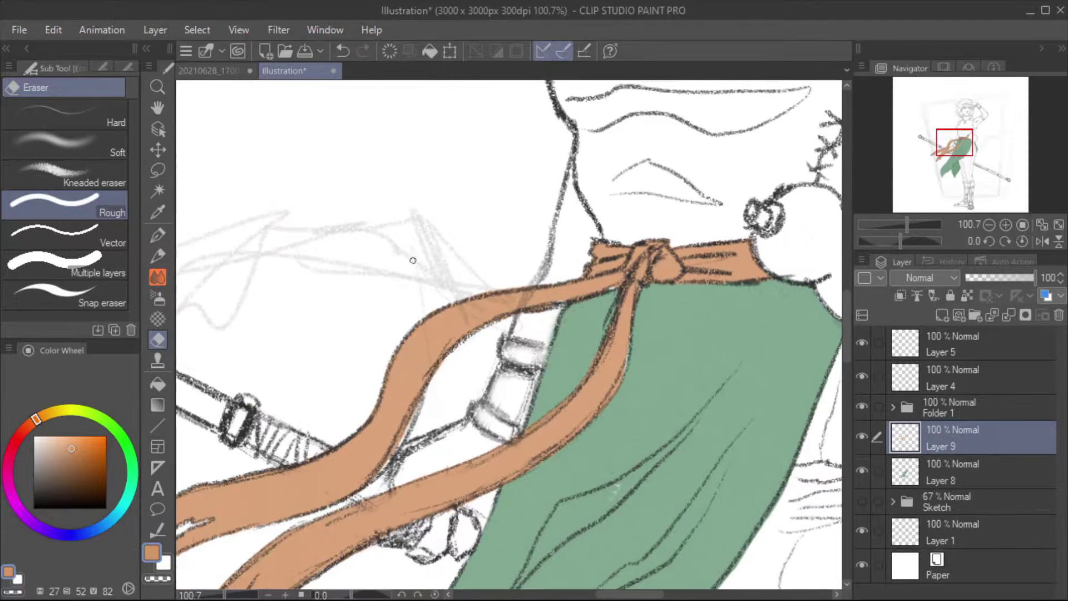
{"action": "key", "text": "p"}
{"action": "mouse_move", "coordinate": [338, 365]}
{"action": "left_mouse_down"}
{"action": "mouse_move", "coordinate": [484, 288]}
{"action": "mouse_move", "coordinate": [313, 309]}
{"action": "left_mouse_up"}
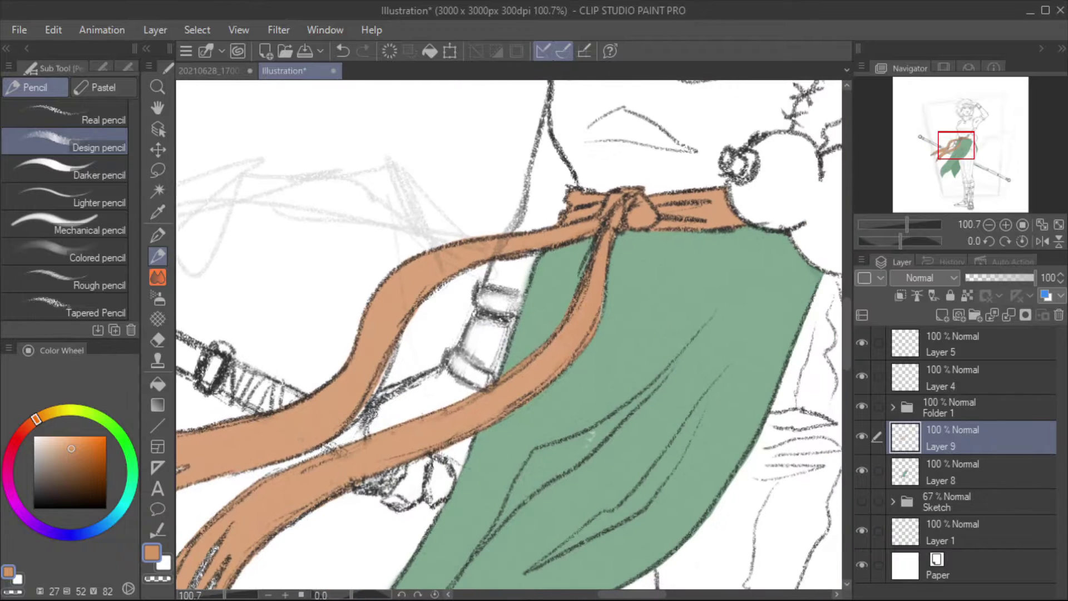
{"action": "left_click", "coordinate": [593, 433], "text": "alt"}
{"action": "left_click", "coordinate": [944, 472]}
{"action": "left_click", "coordinate": [945, 435]}
{"action": "left_click_drag", "start_coordinate": [640, 195], "coordinate": [434, 496]}
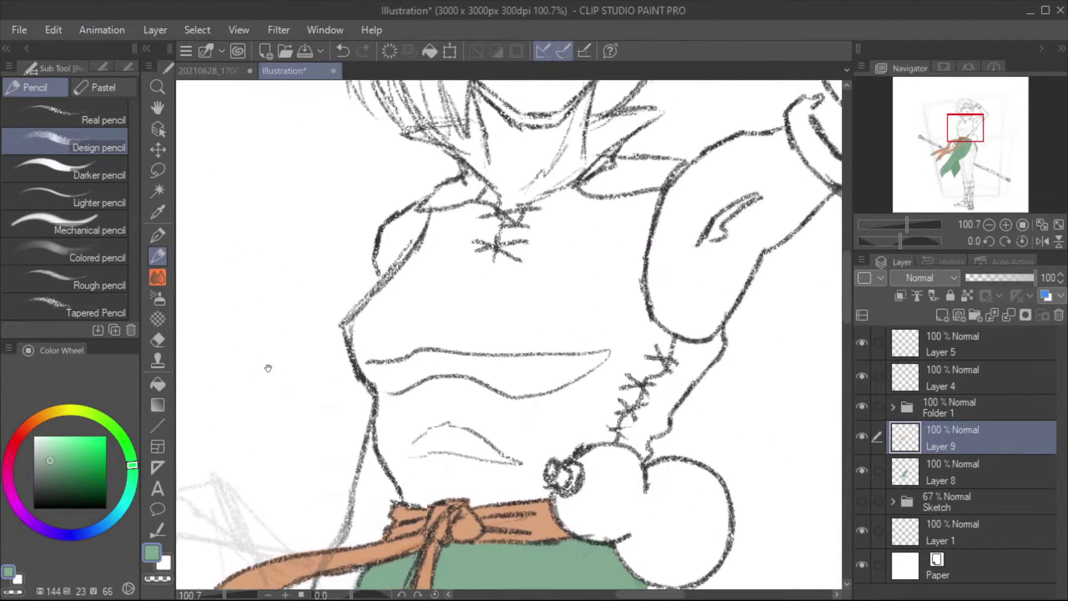
{"action": "left_click", "coordinate": [36, 419]}
{"action": "left_click_drag", "start_coordinate": [412, 223], "coordinate": [417, 328]}
{"action": "mouse_move", "coordinate": [379, 211]}
{"action": "left_mouse_down"}
{"action": "mouse_move", "coordinate": [429, 245]}
{"action": "mouse_move", "coordinate": [668, 311]}
{"action": "mouse_move", "coordinate": [523, 302]}
{"action": "mouse_move", "coordinate": [501, 400]}
{"action": "left_mouse_up"}
{"action": "key", "text": "e"}
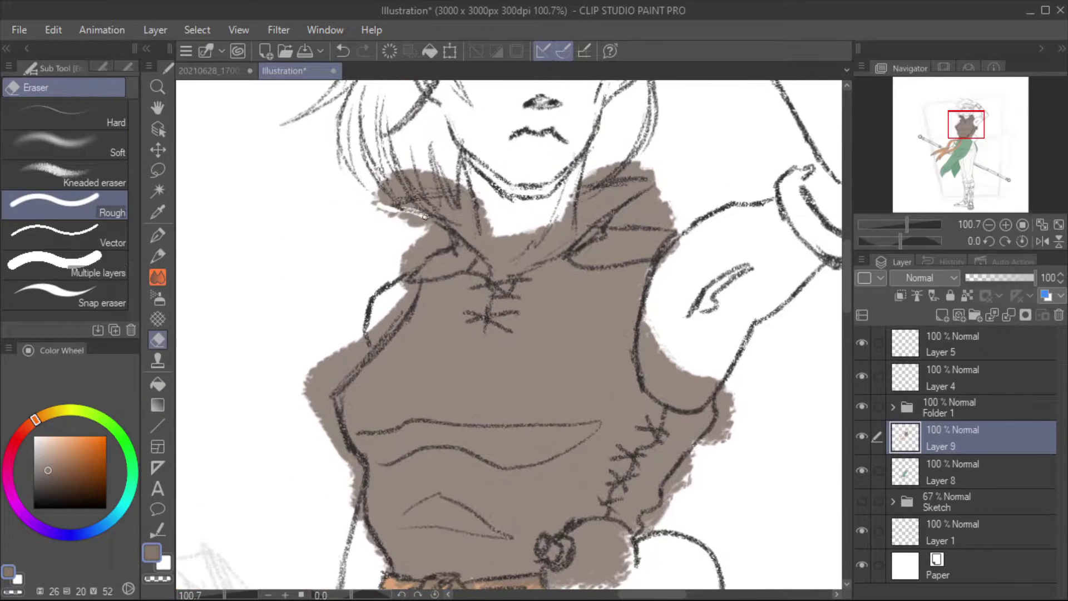
{"action": "mouse_move", "coordinate": [423, 250]}
{"action": "left_mouse_down"}
{"action": "mouse_move", "coordinate": [460, 176]}
{"action": "mouse_move", "coordinate": [557, 223]}
{"action": "mouse_move", "coordinate": [534, 233]}
{"action": "mouse_move", "coordinate": [465, 231]}
{"action": "left_mouse_up"}
{"action": "mouse_move", "coordinate": [562, 220]}
{"action": "left_mouse_down"}
{"action": "mouse_move", "coordinate": [646, 241]}
{"action": "mouse_move", "coordinate": [612, 268]}
{"action": "left_mouse_up"}
{"action": "left_click_drag", "start_coordinate": [660, 369], "coordinate": [690, 228]}
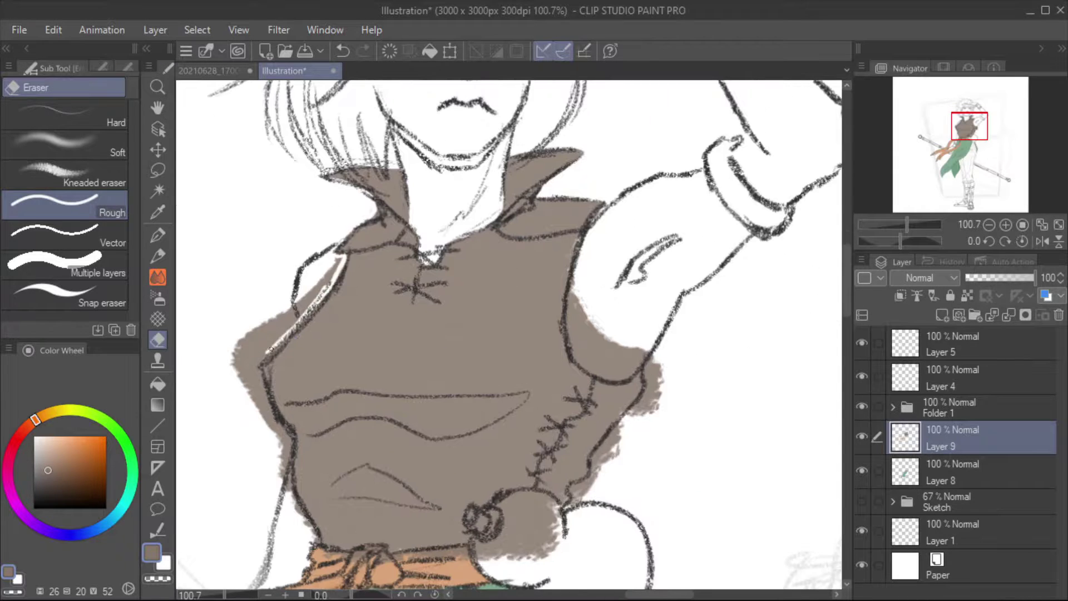
{"action": "left_click_drag", "start_coordinate": [501, 389], "coordinate": [556, 350]}
{"action": "mouse_move", "coordinate": [501, 446]}
{"action": "left_mouse_down"}
{"action": "mouse_move", "coordinate": [548, 410]}
{"action": "mouse_move", "coordinate": [550, 234]}
{"action": "left_mouse_up"}
{"action": "key", "text": "ctrl+z"}
- Add a new layer above the sash colour layer and block in the sleeveless tunic and collar with greyish brown
{"action": "left_click", "coordinate": [946, 472]}
{"action": "key", "text": "p"}
{"action": "left_click", "coordinate": [543, 448], "text": "alt"}
{"action": "left_click_drag", "start_coordinate": [958, 143], "coordinate": [967, 128]}
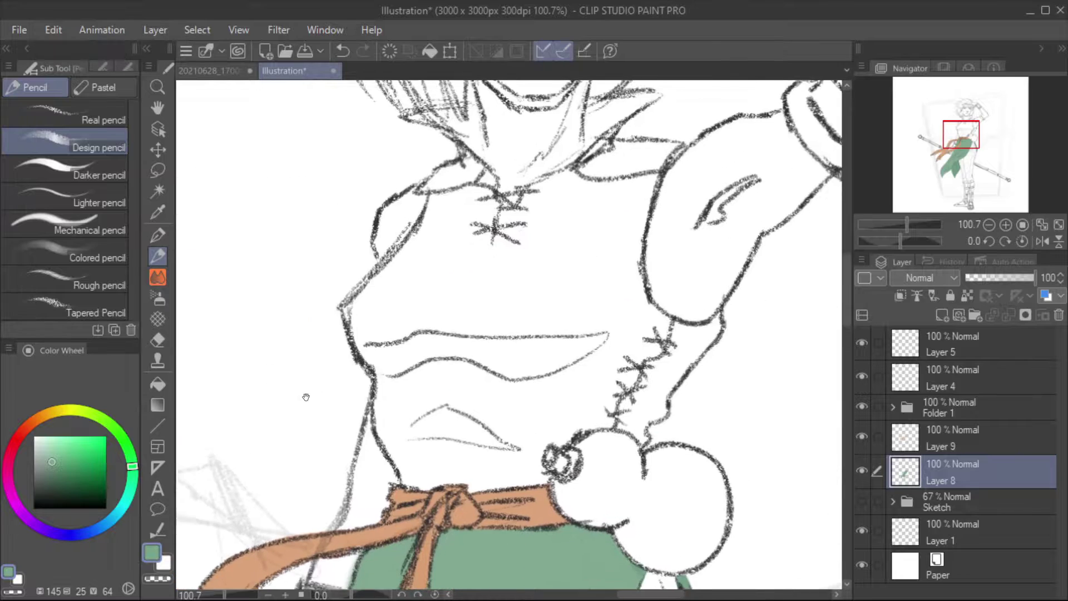
{"action": "left_click", "coordinate": [962, 438]}
{"action": "left_click", "coordinate": [942, 315]}
{"action": "left_click", "coordinate": [31, 423]}
{"action": "key", "text": "ctrl+minus"}
{"action": "key", "text": "ctrl+minus"}
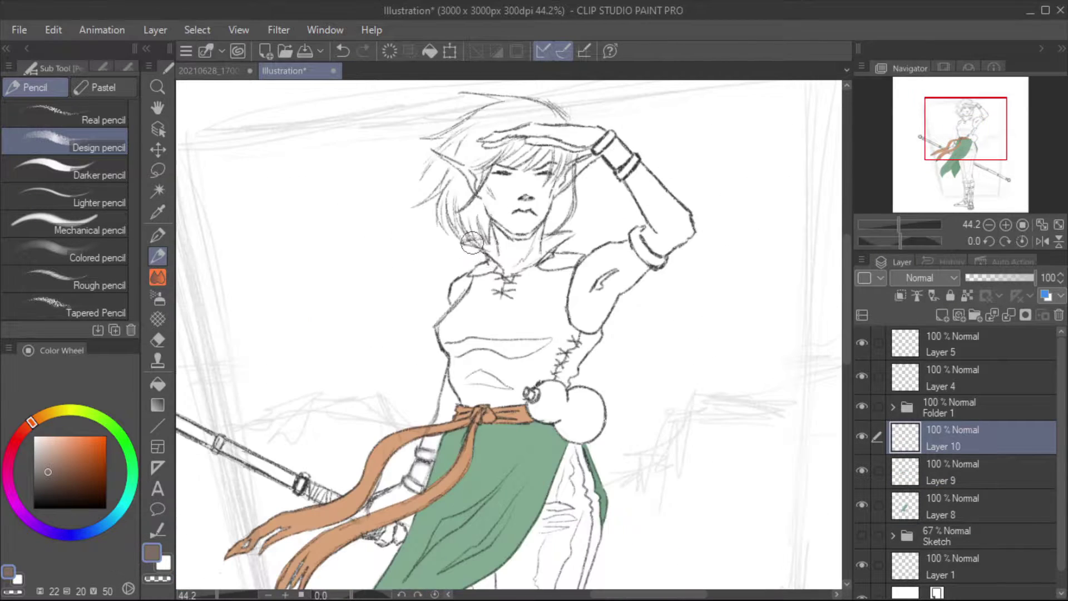
{"action": "mouse_move", "coordinate": [529, 250]}
{"action": "left_mouse_down"}
{"action": "mouse_move", "coordinate": [585, 334]}
{"action": "mouse_move", "coordinate": [473, 389]}
{"action": "mouse_move", "coordinate": [498, 363]}
{"action": "mouse_move", "coordinate": [490, 334]}
{"action": "left_mouse_up"}
{"action": "scroll", "coordinate": [501, 334], "scroll_direction": "up", "scroll_amount": 4}
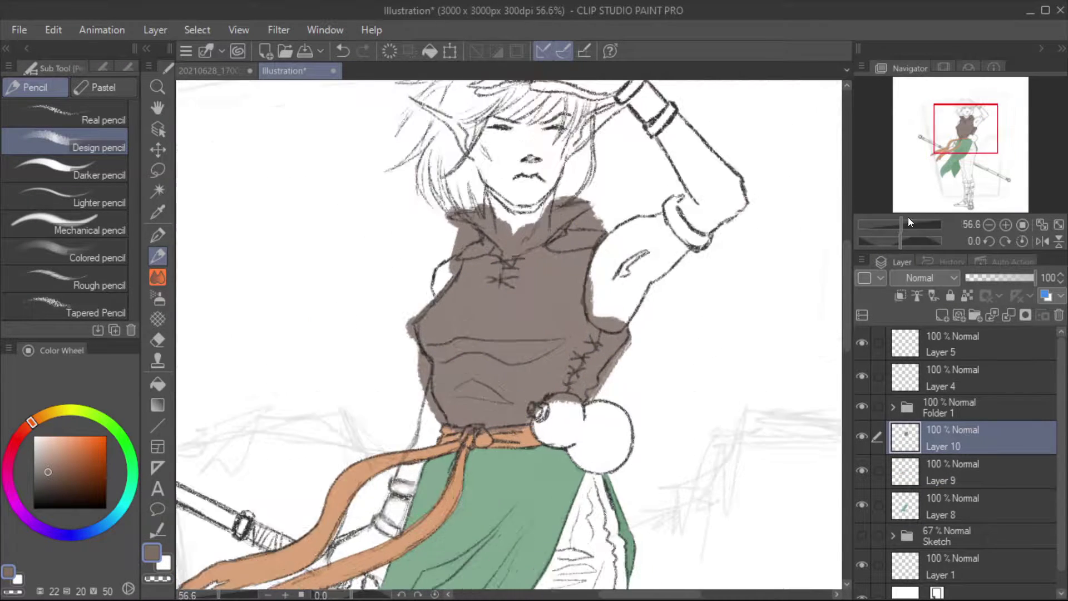
- Erase the greyish-brown overflow from the neck opening and around the collar of the tunic
{"action": "key", "text": "e"}
{"action": "key", "text": "bracketright"}
{"action": "left_click_drag", "start_coordinate": [440, 226], "coordinate": [410, 272]}
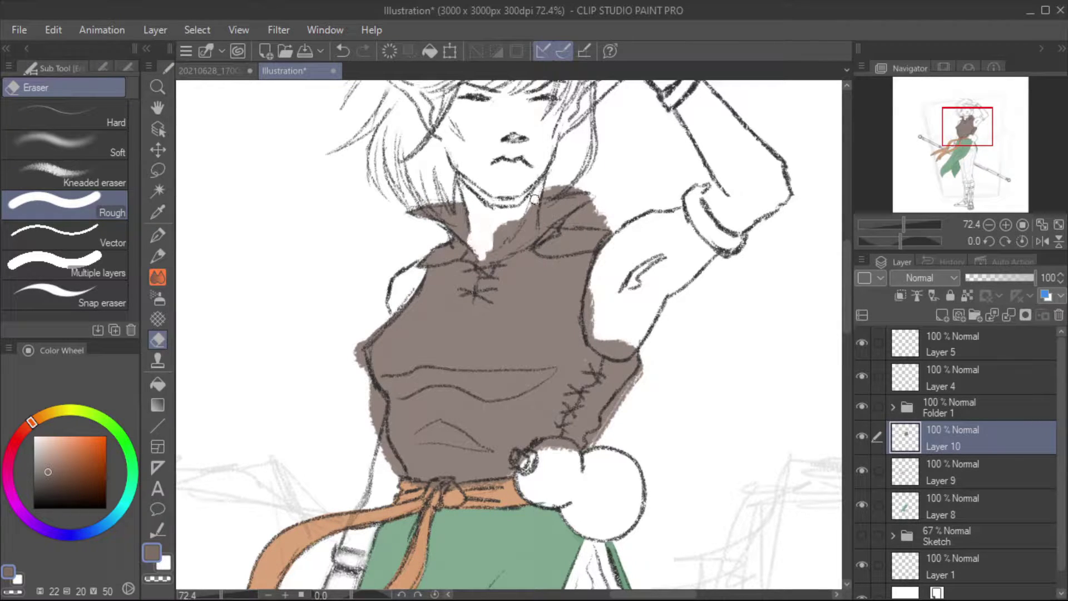
{"action": "left_click_drag", "start_coordinate": [501, 222], "coordinate": [521, 245]}
{"action": "left_click", "coordinate": [473, 267], "text": "ctrl+alt"}
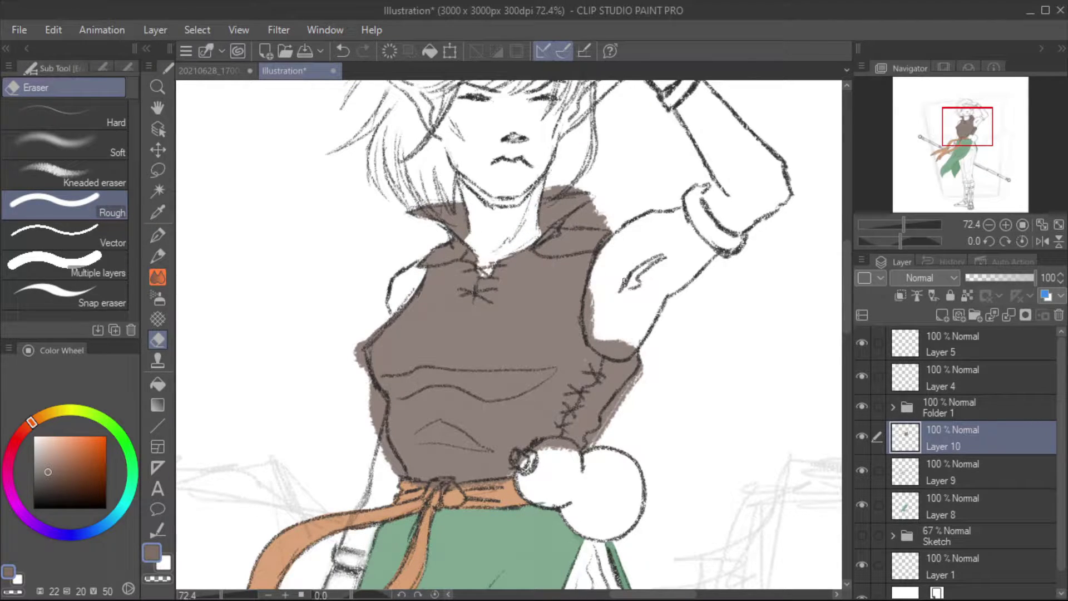
{"action": "key", "text": "ctrl+z"}
- Trim the tunic colour along the armhole, both sides of the torso and the outer collar edges
{"action": "mouse_move", "coordinate": [587, 277]}
{"action": "left_mouse_down"}
{"action": "mouse_move", "coordinate": [587, 309]}
{"action": "mouse_move", "coordinate": [618, 359]}
{"action": "mouse_move", "coordinate": [634, 356]}
{"action": "left_mouse_up"}
{"action": "left_click", "coordinate": [619, 359], "text": "ctrl+alt"}
{"action": "left_click_drag", "start_coordinate": [640, 370], "coordinate": [613, 420]}
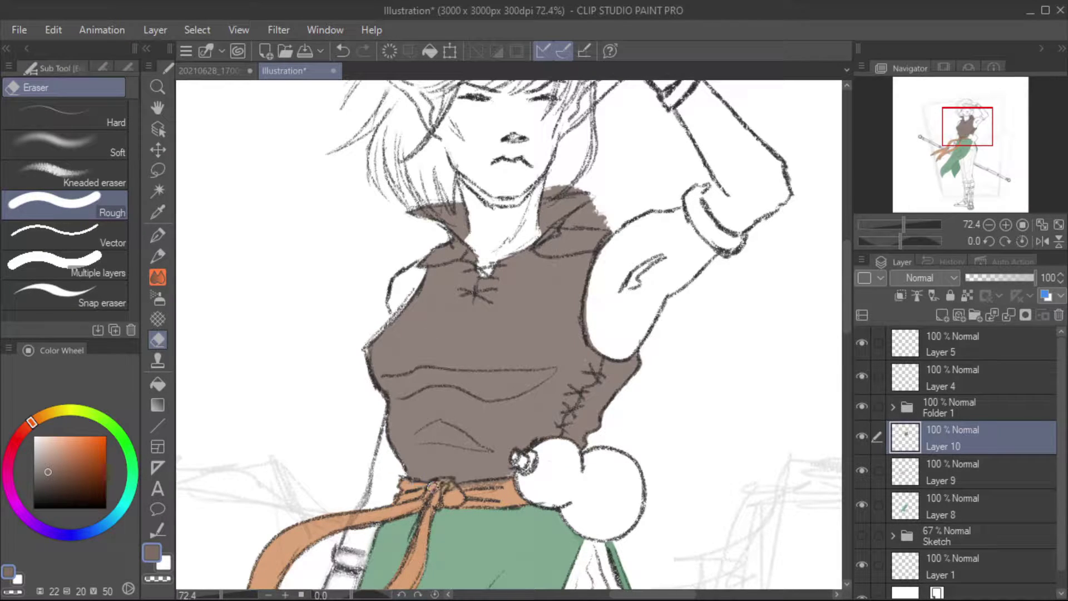
{"action": "key", "text": "p"}
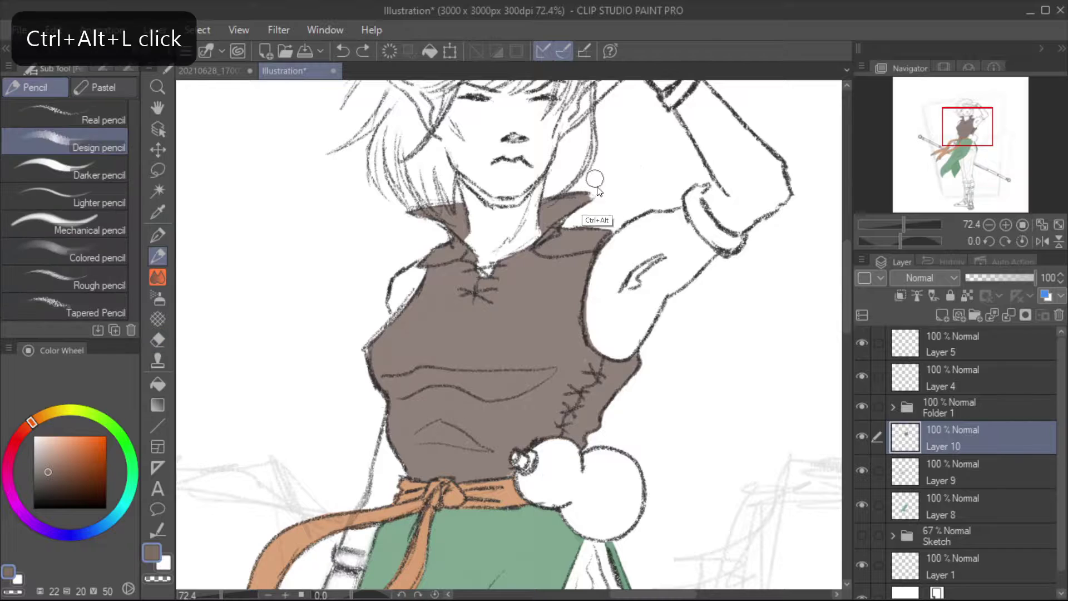
{"action": "scroll", "coordinate": [349, 382], "scroll_direction": "up", "scroll_amount": 2}
{"action": "scroll", "coordinate": [441, 446], "scroll_direction": "down", "scroll_amount": 8}
{"action": "scroll", "coordinate": [442, 446], "scroll_direction": "down", "scroll_amount": 5}
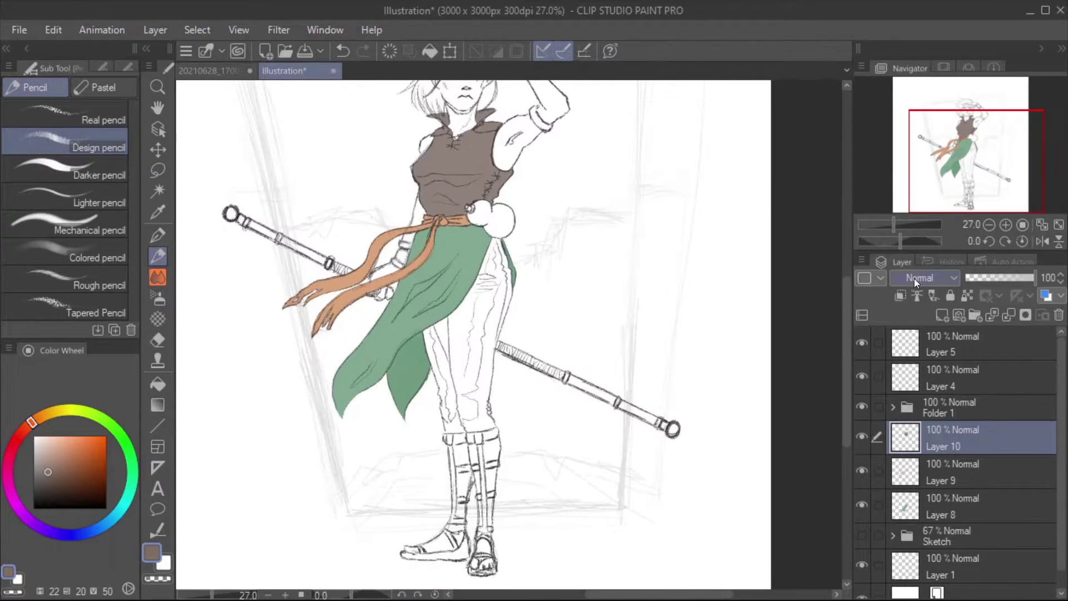
- Add a new layer, place it beneath the green skirt layer, and block in the trousers with dark brown
{"action": "key", "text": "ctrl+shift+n"}
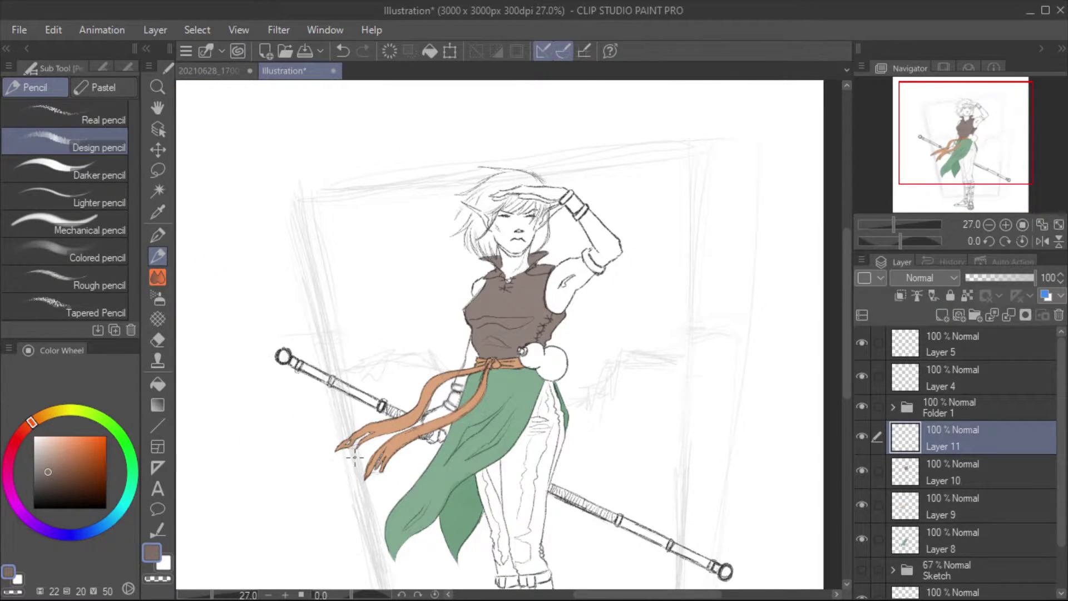
{"action": "scroll", "coordinate": [355, 457], "scroll_direction": "up", "scroll_amount": 3}
{"action": "left_click", "coordinate": [501, 123], "text": "ctrl+alt"}
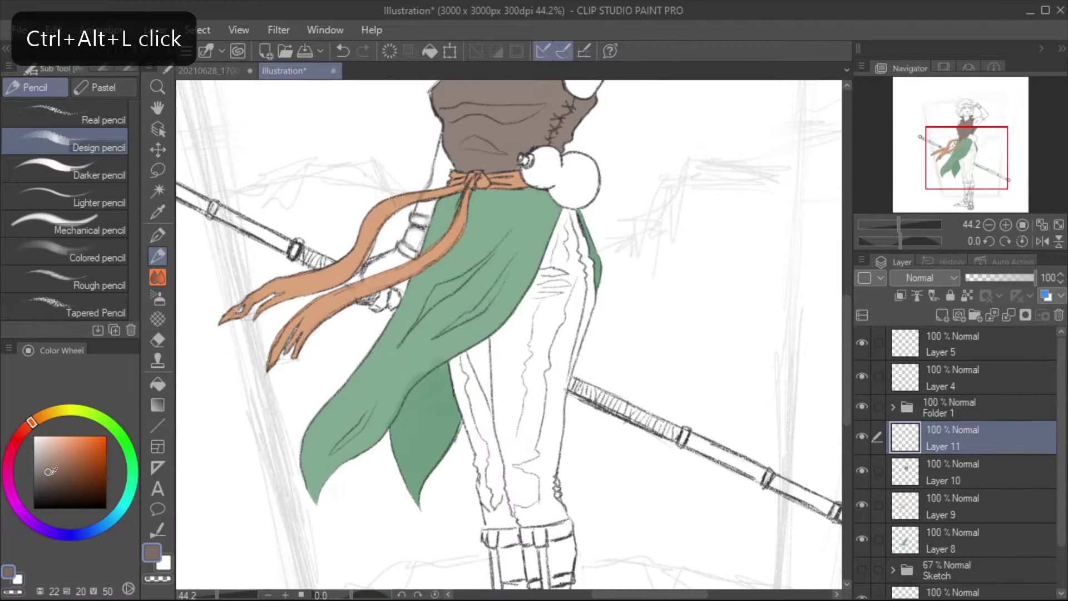
{"action": "mouse_move", "coordinate": [573, 261]}
{"action": "left_mouse_down"}
{"action": "mouse_move", "coordinate": [505, 350]}
{"action": "mouse_move", "coordinate": [578, 233]}
{"action": "mouse_move", "coordinate": [573, 217]}
{"action": "left_mouse_up"}
{"action": "key", "text": "ctrl+z"}
{"action": "key", "text": "ctrl+z"}
{"action": "left_click_drag", "start_coordinate": [465, 443], "coordinate": [389, 367]}
{"action": "left_click_drag", "start_coordinate": [958, 438], "coordinate": [957, 556]}
{"action": "mouse_move", "coordinate": [390, 367]}
{"action": "left_mouse_down"}
{"action": "mouse_move", "coordinate": [445, 390]}
{"action": "mouse_move", "coordinate": [493, 167]}
{"action": "left_mouse_up"}
{"action": "left_click_drag", "start_coordinate": [306, 217], "coordinate": [390, 322]}
- Erase the dark brown overflow along the outer trouser edges and around the ragged hems below the knees
{"action": "key", "text": "e"}
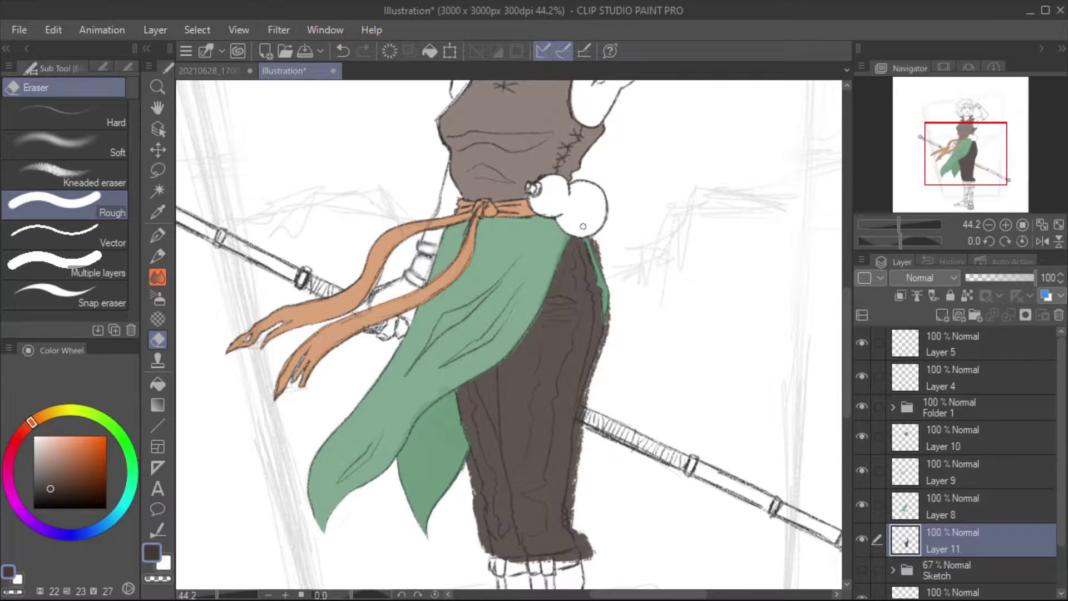
{"action": "left_click_drag", "start_coordinate": [573, 518], "coordinate": [446, 220]}
{"action": "scroll", "coordinate": [445, 220], "scroll_direction": "up", "scroll_amount": 2}
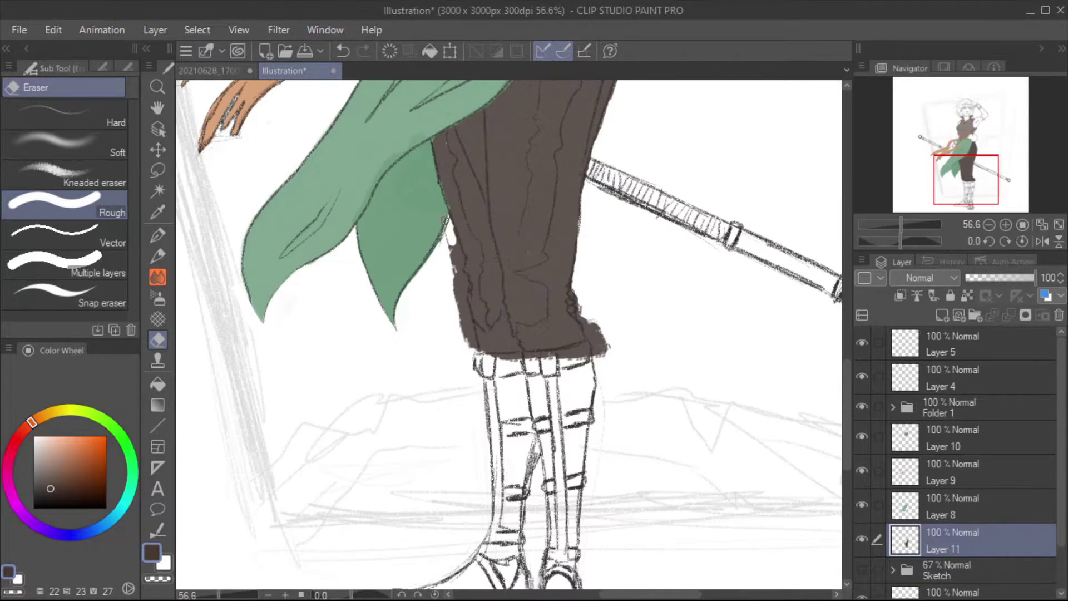
{"action": "mouse_move", "coordinate": [587, 354]}
{"action": "left_mouse_down"}
{"action": "mouse_move", "coordinate": [490, 360]}
{"action": "mouse_move", "coordinate": [570, 360]}
{"action": "left_mouse_up"}
{"action": "scroll", "coordinate": [388, 342], "scroll_direction": "up", "scroll_amount": 3}
{"action": "scroll", "coordinate": [388, 343], "scroll_direction": "down", "scroll_amount": 3}
- Add a new layer beneath the trouser layer and block in both lower legs down to the ankles with greyish brown
{"action": "left_click", "coordinate": [943, 315]}
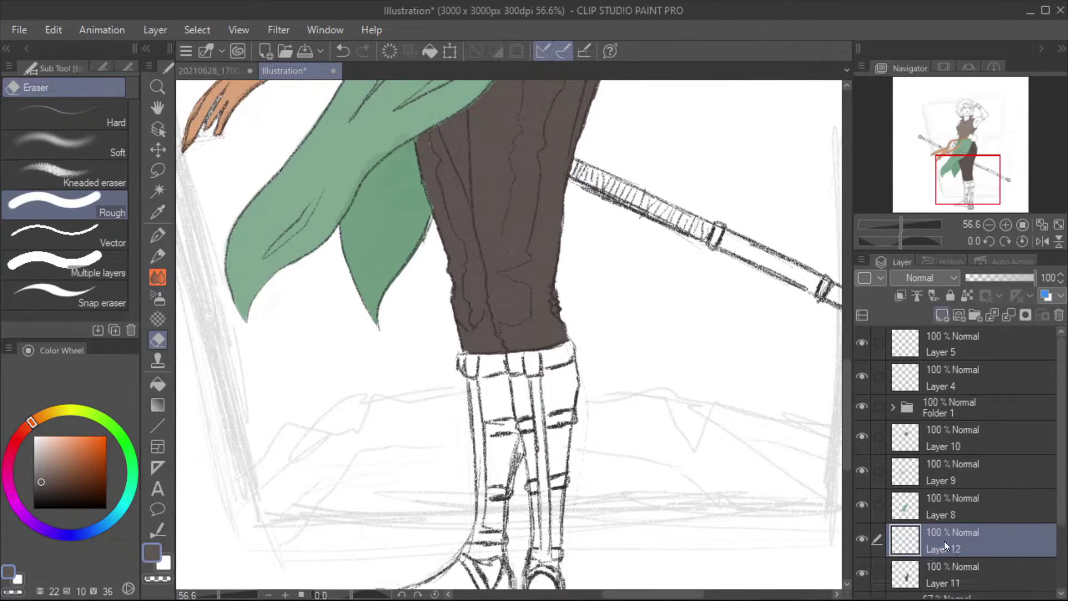
{"action": "left_click_drag", "start_coordinate": [943, 541], "coordinate": [944, 575]}
{"action": "key", "text": "p"}
{"action": "left_click_drag", "start_coordinate": [473, 578], "coordinate": [500, 379]}
{"action": "left_click_drag", "start_coordinate": [517, 579], "coordinate": [579, 374]}
{"action": "scroll", "coordinate": [578, 374], "scroll_direction": "down", "scroll_amount": 2}
{"action": "key", "text": "ctrl+z"}
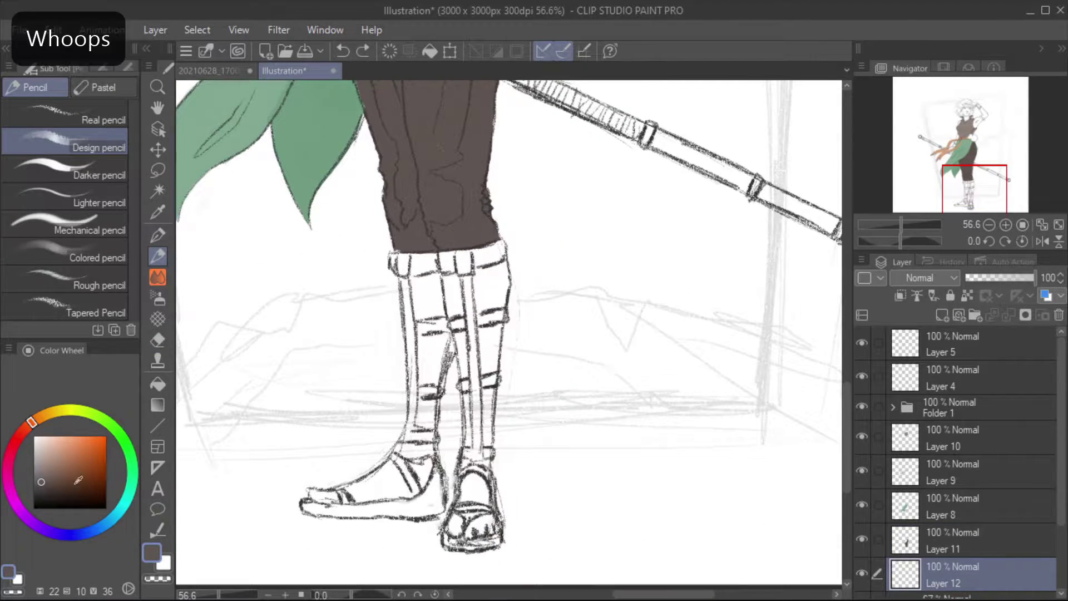
{"action": "left_click_drag", "start_coordinate": [401, 439], "coordinate": [406, 261]}
{"action": "mouse_move", "coordinate": [489, 446]}
{"action": "left_mouse_down"}
{"action": "mouse_move", "coordinate": [468, 334]}
{"action": "mouse_move", "coordinate": [390, 390]}
{"action": "mouse_move", "coordinate": [501, 439]}
{"action": "left_mouse_up"}
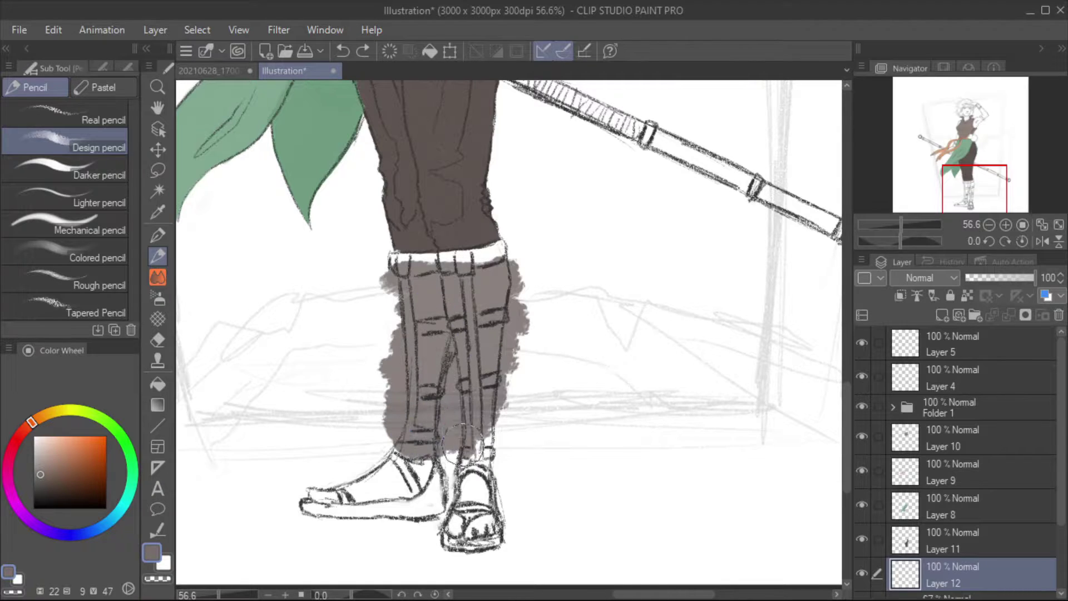
{"action": "left_click_drag", "start_coordinate": [517, 290], "coordinate": [512, 467]}
- Erase the greyish-brown overflow around both shins and in the gap between the lower legs
{"action": "key", "text": "e"}
{"action": "mouse_move", "coordinate": [398, 345]}
{"action": "left_mouse_down"}
{"action": "mouse_move", "coordinate": [395, 308]}
{"action": "mouse_move", "coordinate": [387, 445]}
{"action": "left_mouse_up"}
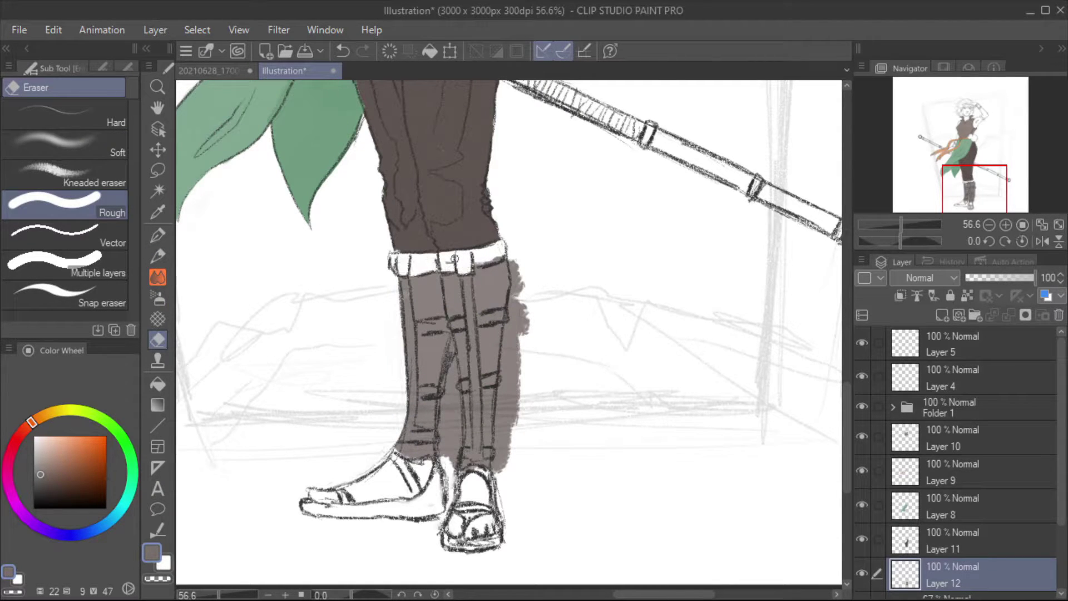
{"action": "mouse_move", "coordinate": [455, 257]}
{"action": "left_mouse_down"}
{"action": "mouse_move", "coordinate": [515, 390]}
{"action": "mouse_move", "coordinate": [512, 449]}
{"action": "mouse_move", "coordinate": [451, 467]}
{"action": "left_mouse_up"}
{"action": "scroll", "coordinate": [368, 455], "scroll_direction": "down", "scroll_amount": 4}
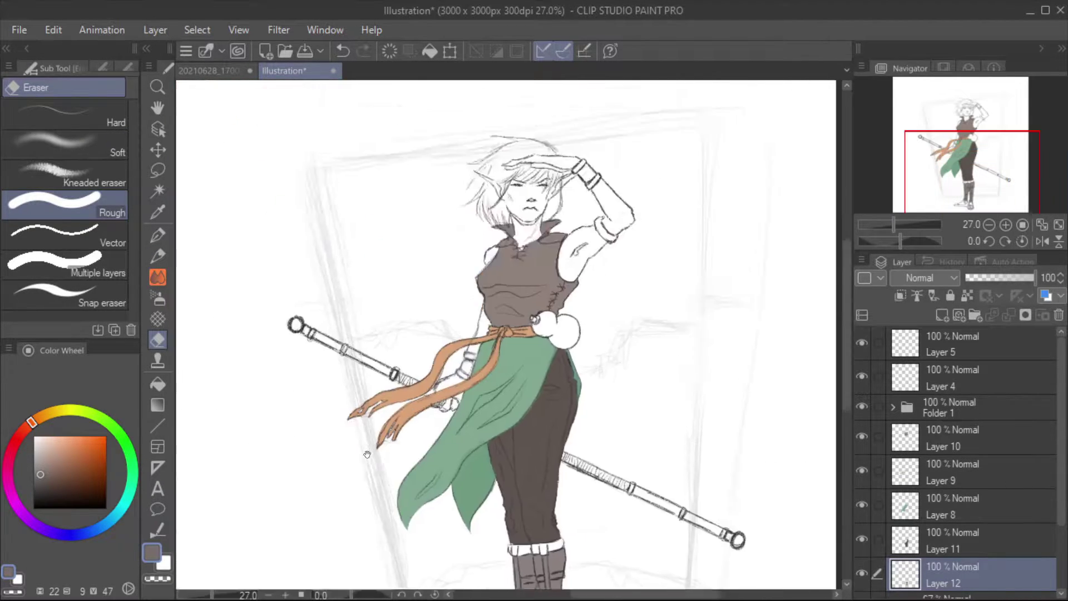
- On a new layer above the shin colour layer, block in the leg straps and knee bands with reddish brown
{"action": "left_click_drag", "start_coordinate": [367, 455], "coordinate": [334, 384]}
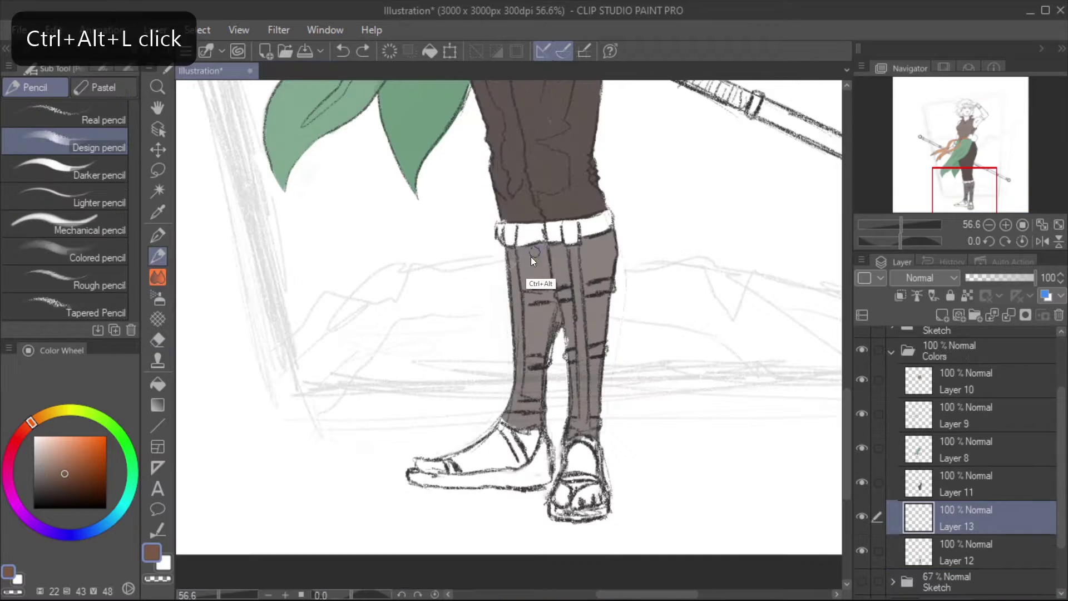
{"action": "mouse_move", "coordinate": [490, 228]}
{"action": "left_mouse_down"}
{"action": "mouse_move", "coordinate": [606, 423]}
{"action": "mouse_move", "coordinate": [511, 395]}
{"action": "mouse_move", "coordinate": [543, 356]}
{"action": "left_mouse_up"}
{"action": "left_click_drag", "start_coordinate": [626, 195], "coordinate": [480, 220]}
- Erase the reddish brown outside the leg straps and knee bands, leaving the grey shin areas between them clean
{"action": "key", "text": "e"}
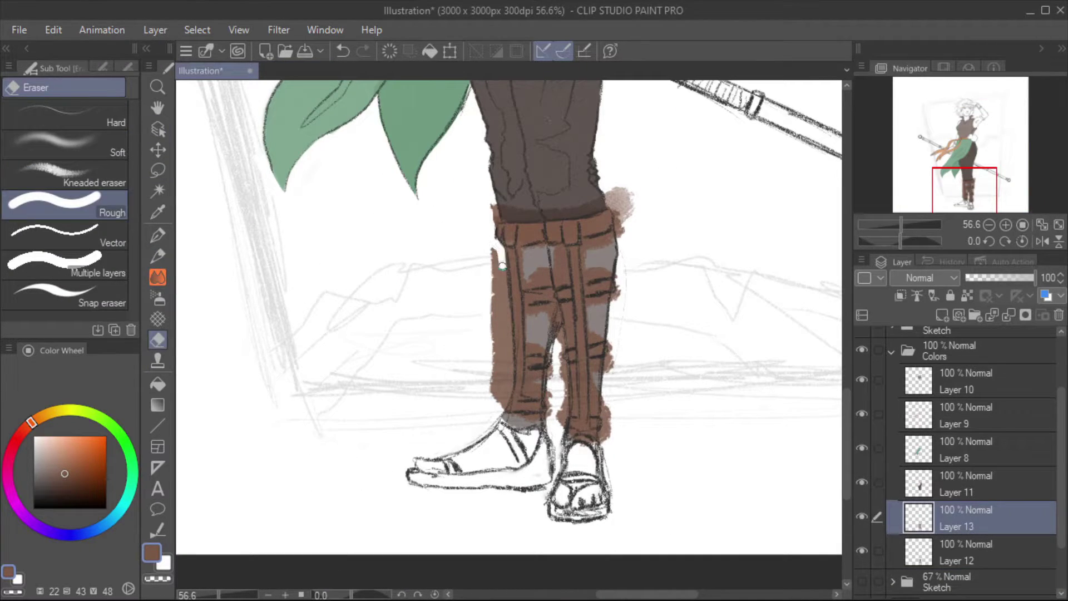
{"action": "left_click_drag", "start_coordinate": [502, 266], "coordinate": [505, 366]}
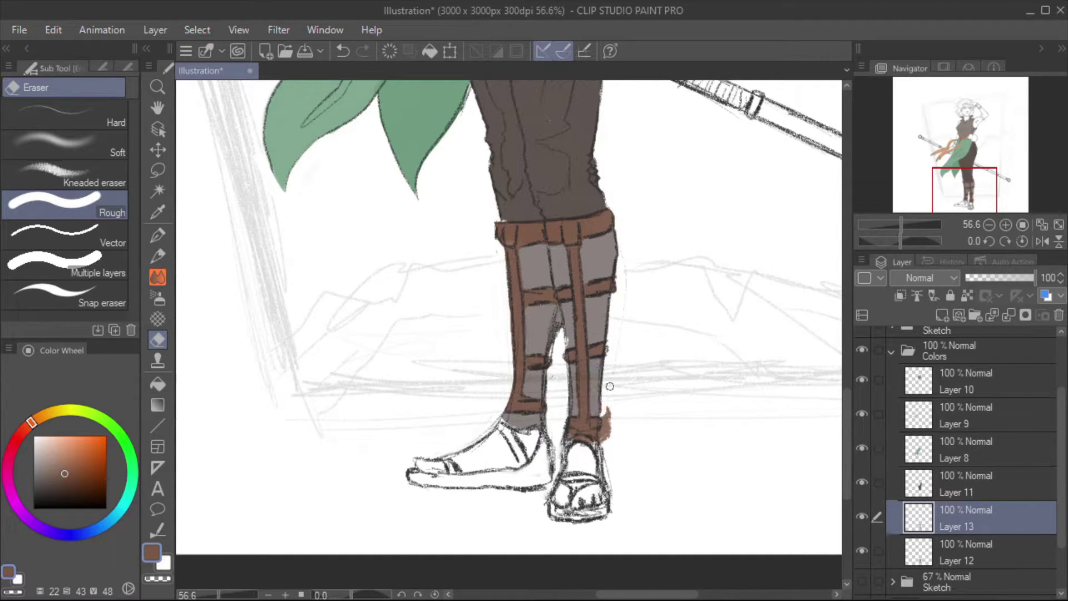
{"action": "scroll", "coordinate": [210, 315], "scroll_direction": "up", "scroll_amount": 3}
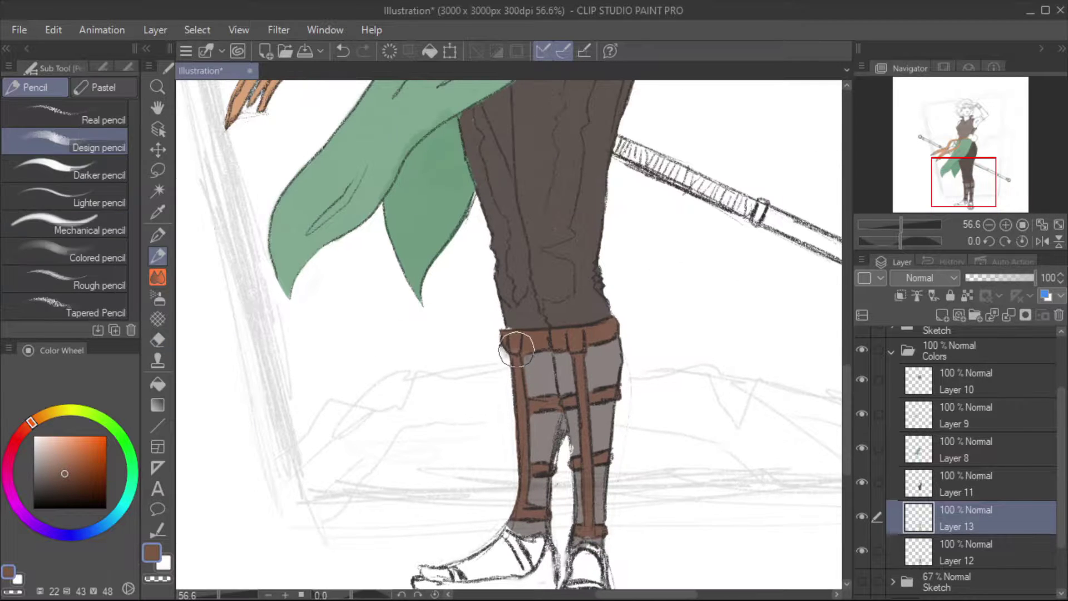
{"action": "scroll", "coordinate": [544, 355], "scroll_direction": "down", "scroll_amount": 5}
{"action": "scroll", "coordinate": [501, 278], "scroll_direction": "up", "scroll_amount": 5}
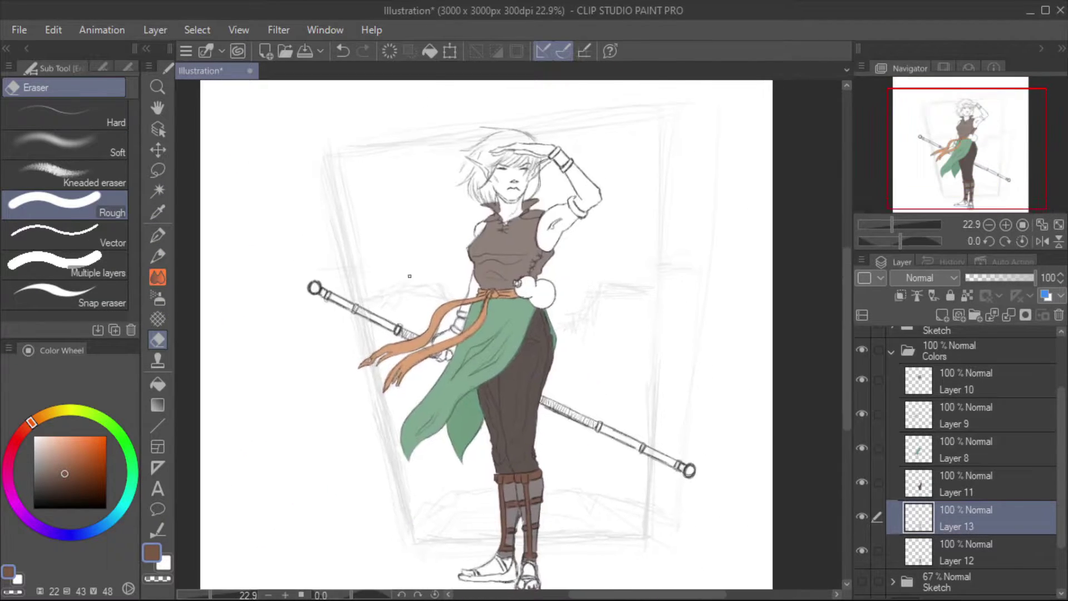
- Add a new layer between the sash and skirt colour layers, and make the shin colour layer active
{"action": "key", "text": "ctrl+shift+n"}
{"action": "left_click_drag", "start_coordinate": [953, 518], "coordinate": [953, 448]}
{"action": "scroll", "coordinate": [974, 473], "scroll_direction": "down", "scroll_amount": 2}
{"action": "left_click", "coordinate": [862, 475]}
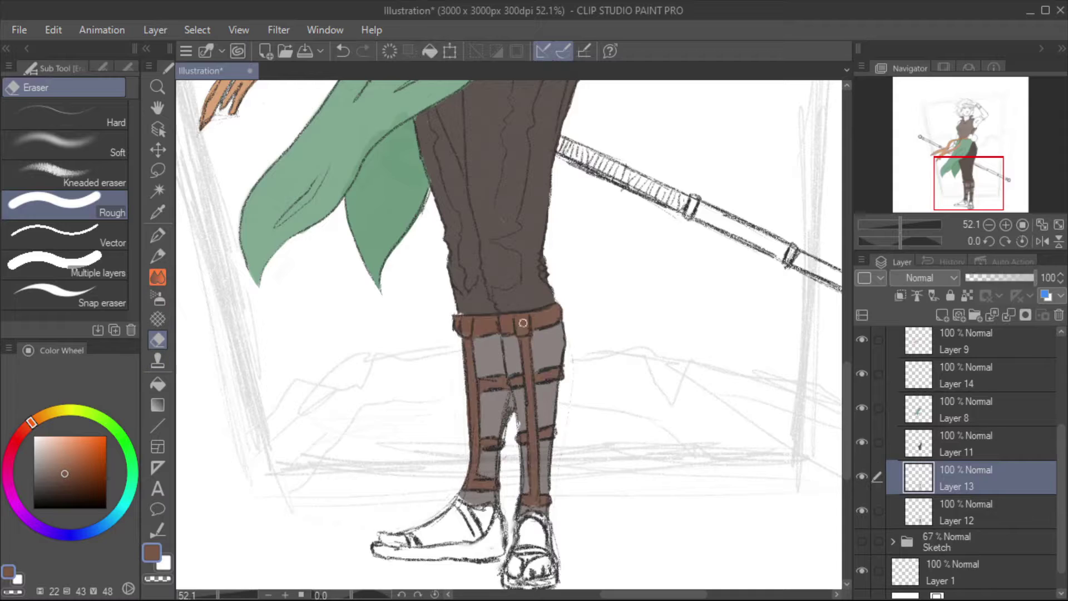
{"action": "left_click", "coordinate": [861, 475]}
{"action": "left_click", "coordinate": [946, 512]}
- Block in the gourd at the waist with reddish brown on the shin colour layer and clean its edges
{"action": "key", "text": "ctrl+z"}
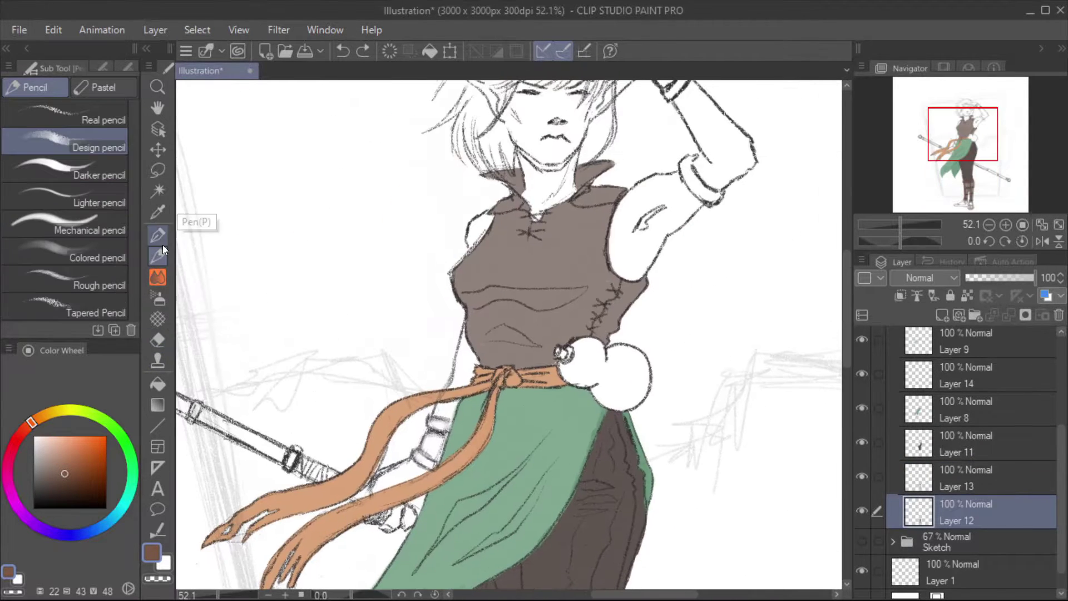
{"action": "mouse_move", "coordinate": [579, 362]}
{"action": "left_mouse_down"}
{"action": "mouse_move", "coordinate": [556, 353]}
{"action": "mouse_move", "coordinate": [573, 361]}
{"action": "left_mouse_up"}
{"action": "key", "text": "e"}
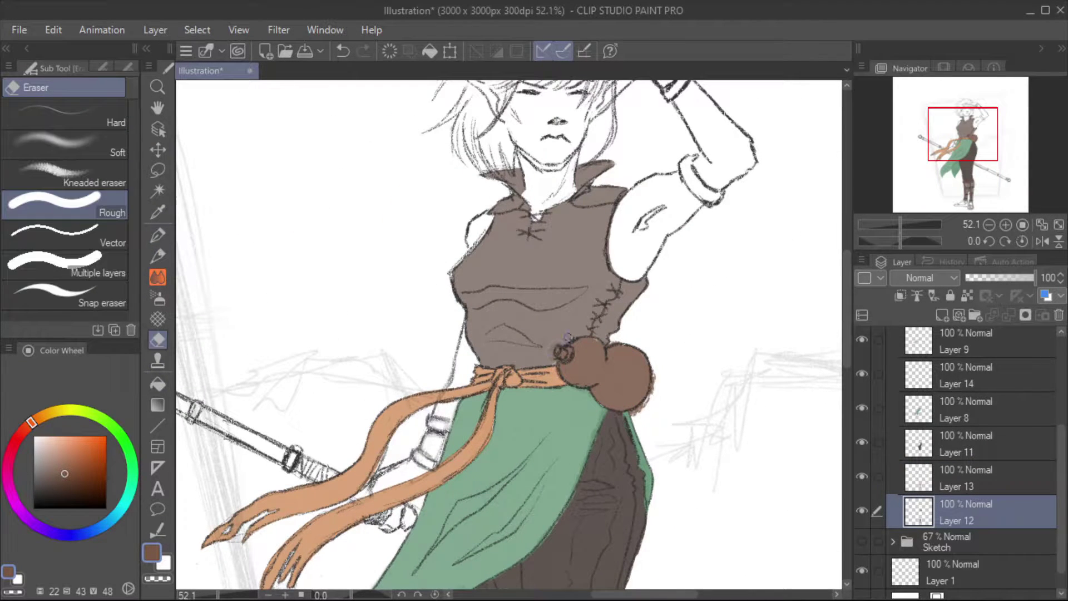
{"action": "key", "text": "p"}
{"action": "scroll", "coordinate": [628, 417], "scroll_direction": "up", "scroll_amount": 3}
{"action": "scroll", "coordinate": [627, 417], "scroll_direction": "down", "scroll_amount": 5}
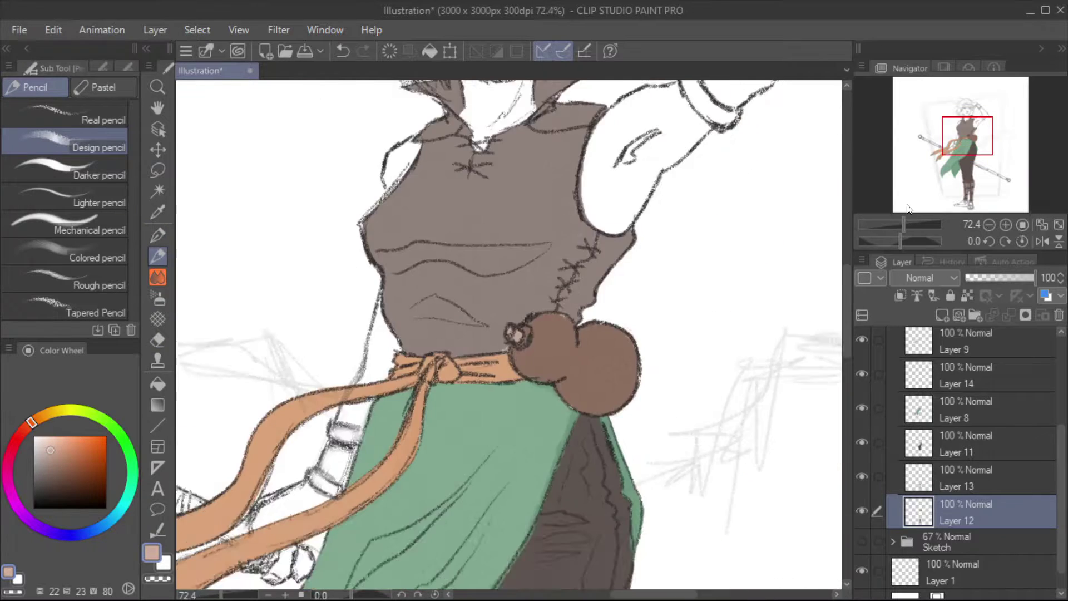
- Add a new layer beneath the clothing colours and block in the face, neck, arms and hands with light peach skin tone
{"action": "left_click", "coordinate": [50, 451]}
{"action": "key", "text": "ctrl+shift+n"}
{"action": "left_click_drag", "start_coordinate": [561, 299], "coordinate": [562, 267]}
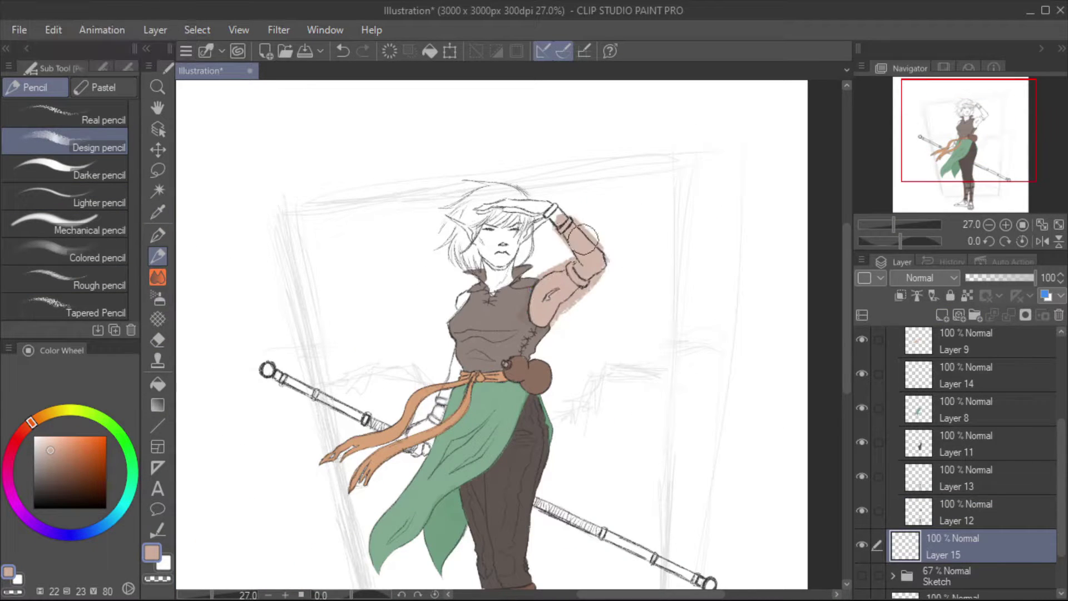
{"action": "key", "text": "ctrl+z"}
{"action": "mouse_move", "coordinate": [459, 286]}
{"action": "left_mouse_down"}
{"action": "mouse_move", "coordinate": [440, 409]}
{"action": "mouse_move", "coordinate": [414, 456]}
{"action": "left_mouse_up"}
{"action": "mouse_move", "coordinate": [548, 278]}
{"action": "left_mouse_down"}
{"action": "mouse_move", "coordinate": [593, 275]}
{"action": "mouse_move", "coordinate": [462, 223]}
{"action": "mouse_move", "coordinate": [587, 234]}
{"action": "mouse_move", "coordinate": [556, 323]}
{"action": "left_mouse_up"}
{"action": "key", "text": "ctrl+z"}
{"action": "scroll", "coordinate": [501, 239], "scroll_direction": "up", "scroll_amount": 3}
- Erase the skin-tone overflow around the raised arm and along the cheeks and jaw
{"action": "left_click", "coordinate": [158, 340]}
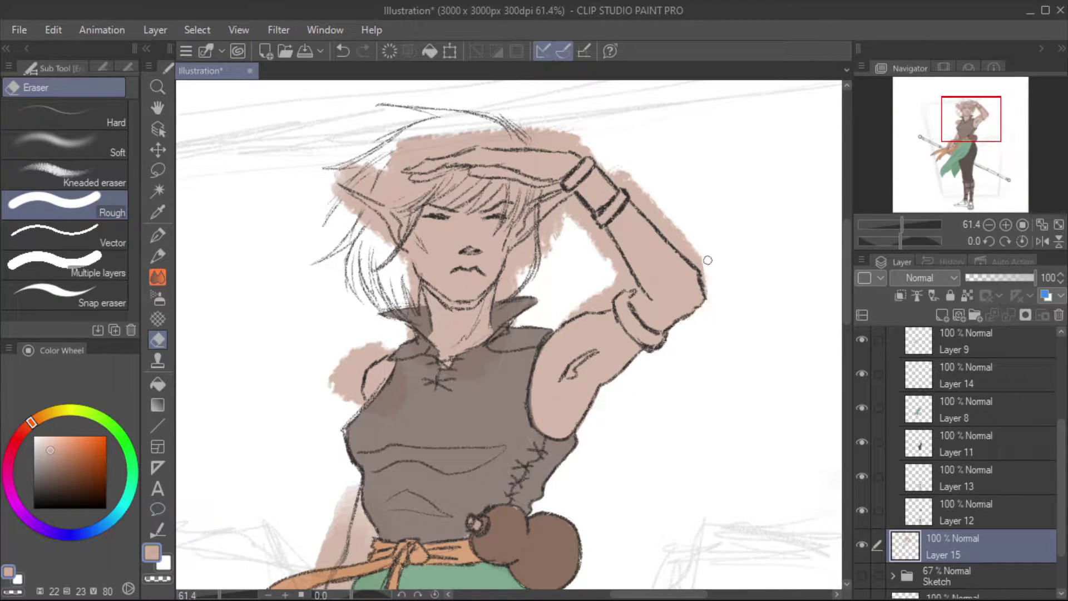
{"action": "left_click_drag", "start_coordinate": [708, 261], "coordinate": [635, 196]}
{"action": "left_click_drag", "start_coordinate": [564, 211], "coordinate": [539, 234]}
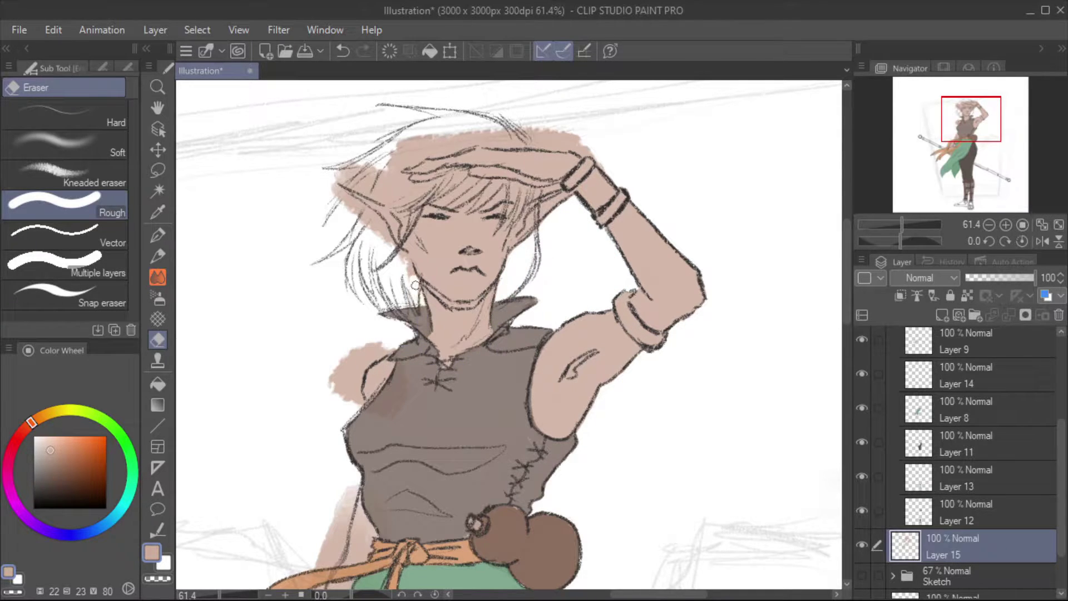
{"action": "key", "text": "ctrl+z"}
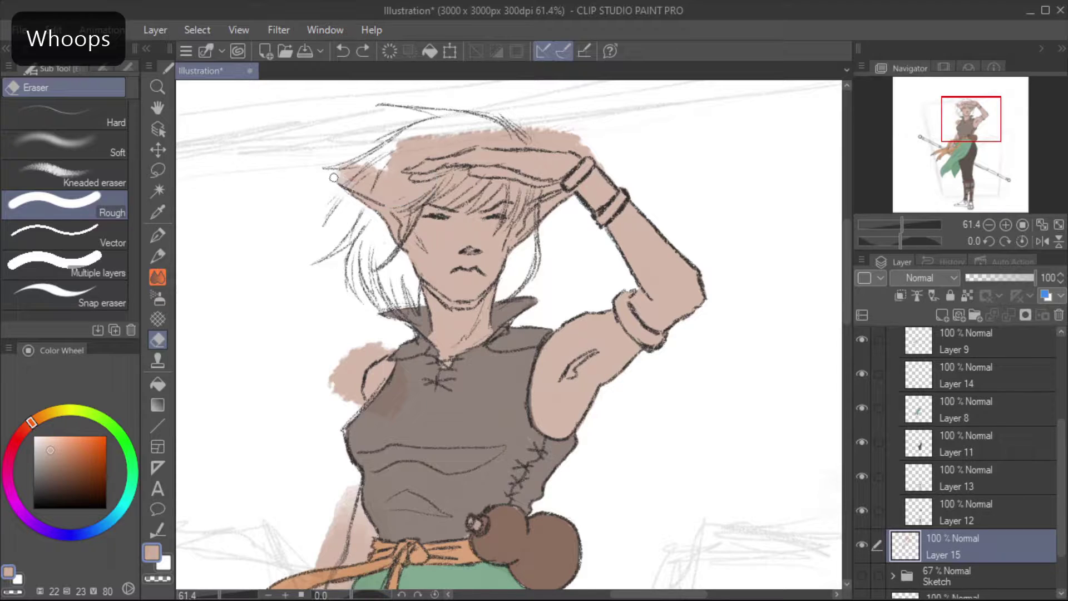
- Erase the skin tone from the hair, around the pointed ear and raised hand, and in strands through the fringe
{"action": "mouse_move", "coordinate": [426, 184]}
{"action": "left_mouse_down"}
{"action": "mouse_move", "coordinate": [390, 190]}
{"action": "mouse_move", "coordinate": [368, 167]}
{"action": "mouse_move", "coordinate": [426, 149]}
{"action": "left_mouse_up"}
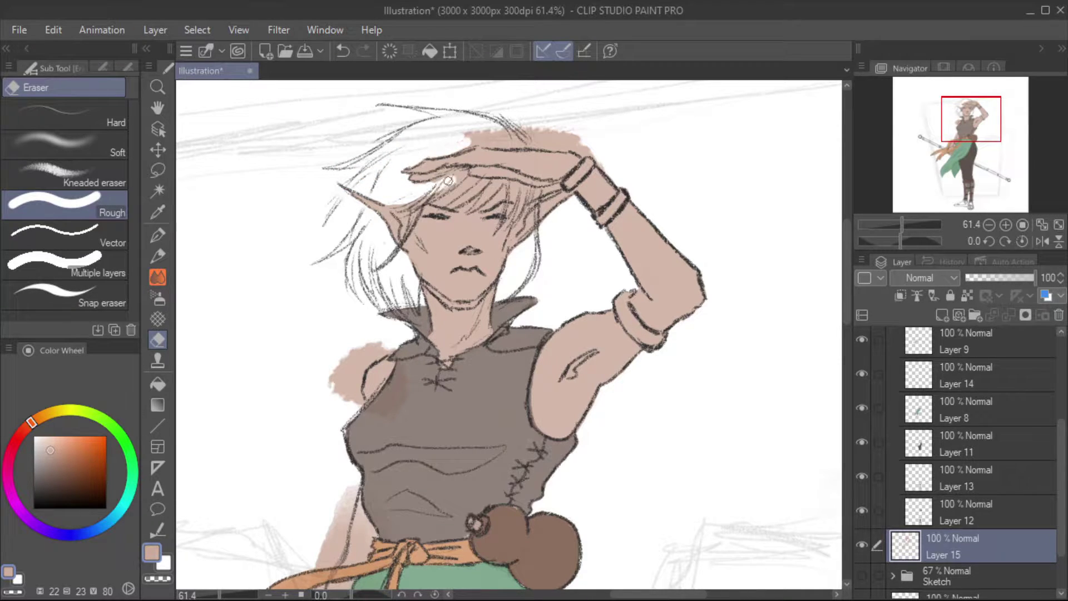
{"action": "key", "text": "ctrl+z"}
{"action": "left_click", "coordinate": [492, 189], "text": "ctrl+alt"}
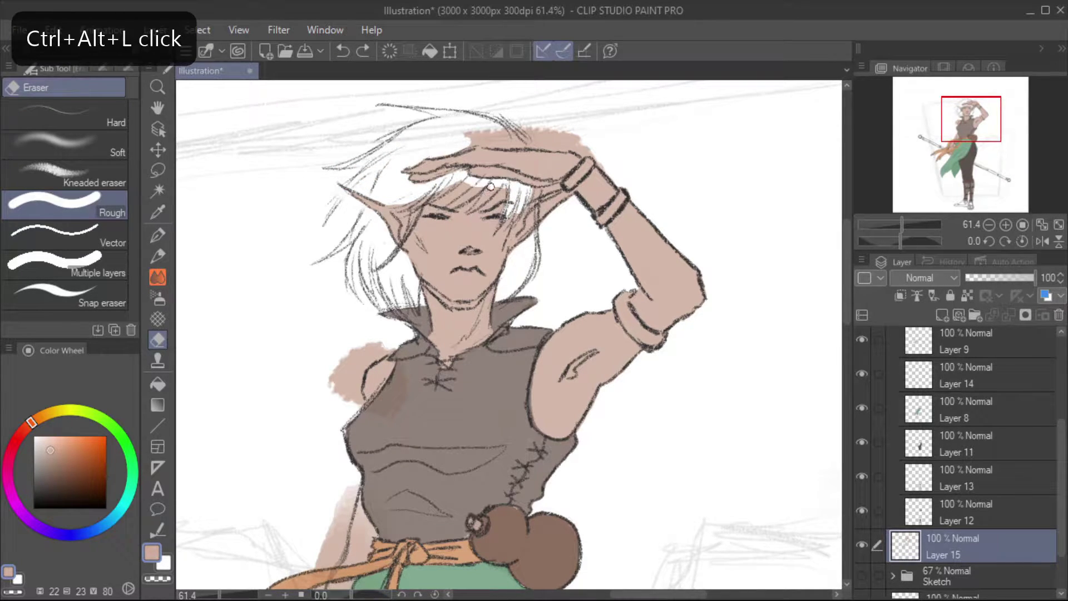
{"action": "left_click_drag", "start_coordinate": [501, 192], "coordinate": [412, 195]}
{"action": "key", "text": "ctrl+z"}
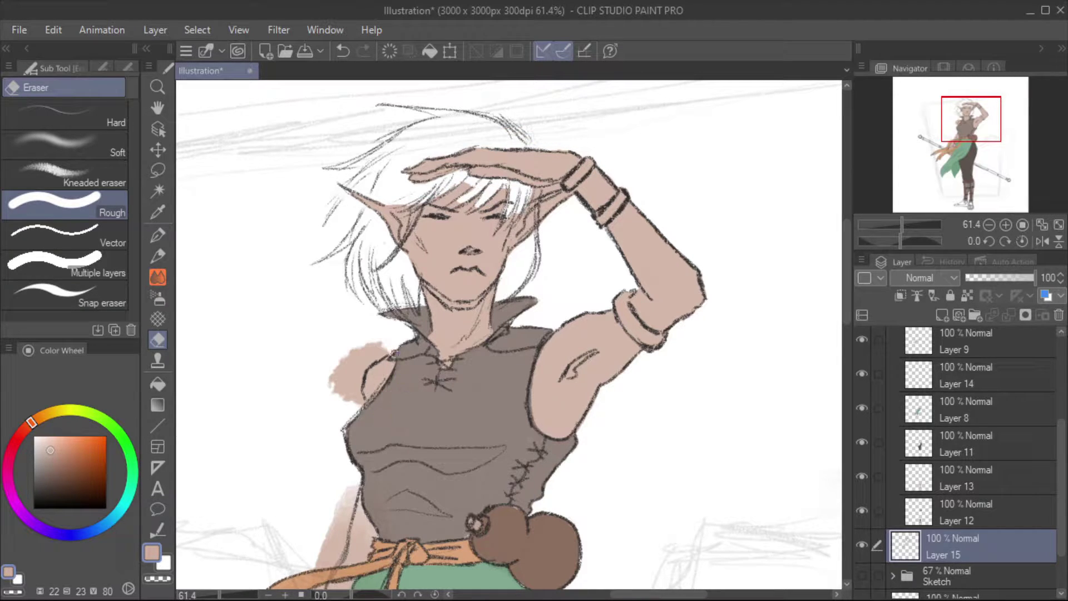
- Erase the skin-tone overflow around the far shoulder and along the lowered arm and hand
{"action": "left_click_drag", "start_coordinate": [341, 367], "coordinate": [346, 395]}
{"action": "scroll", "coordinate": [389, 299], "scroll_direction": "down", "scroll_amount": 3}
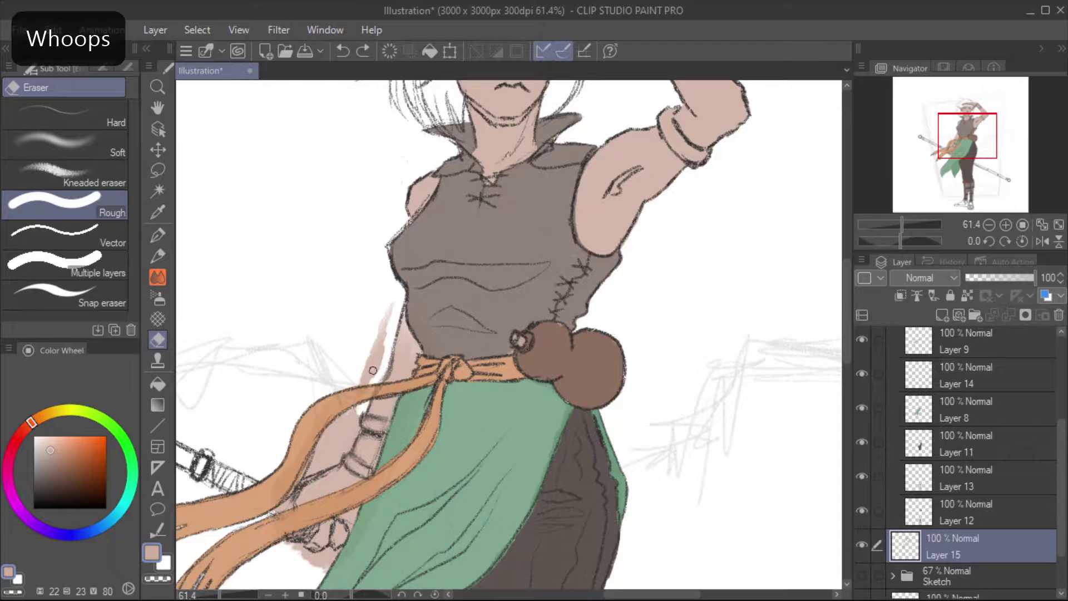
{"action": "key", "text": "ctrl+z"}
{"action": "left_click_drag", "start_coordinate": [317, 435], "coordinate": [384, 337]}
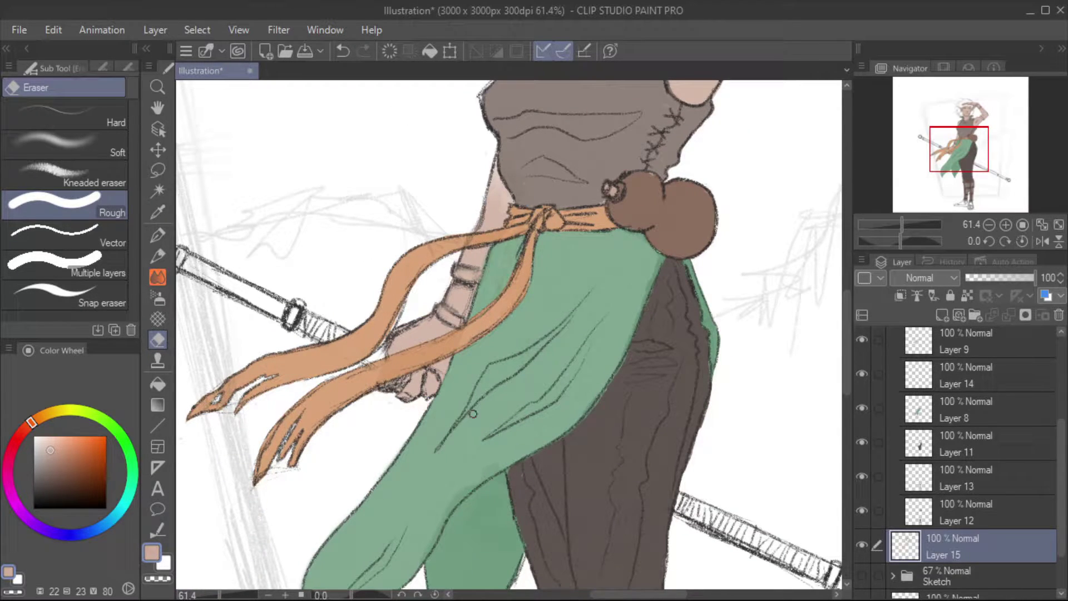
- Erase the skin tone from inside the wrist and arm bands on both arms
{"action": "left_click_drag", "start_coordinate": [472, 414], "coordinate": [741, 217]}
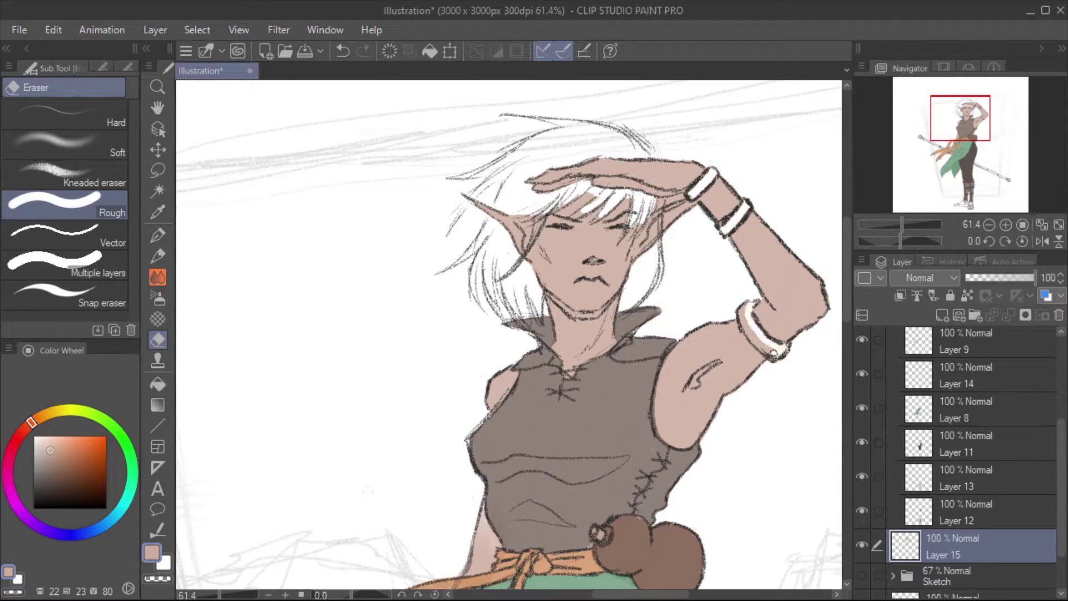
{"action": "left_click_drag", "start_coordinate": [368, 492], "coordinate": [239, 523]}
{"action": "scroll", "coordinate": [332, 377], "scroll_direction": "down", "scroll_amount": 5}
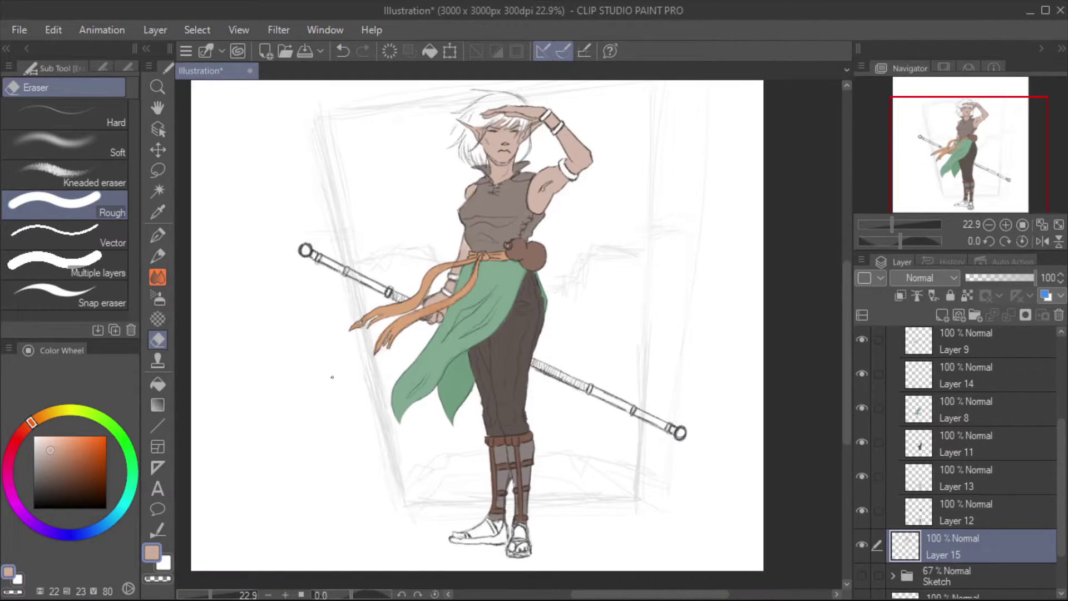
{"action": "scroll", "coordinate": [332, 377], "scroll_direction": "up", "scroll_amount": 2}
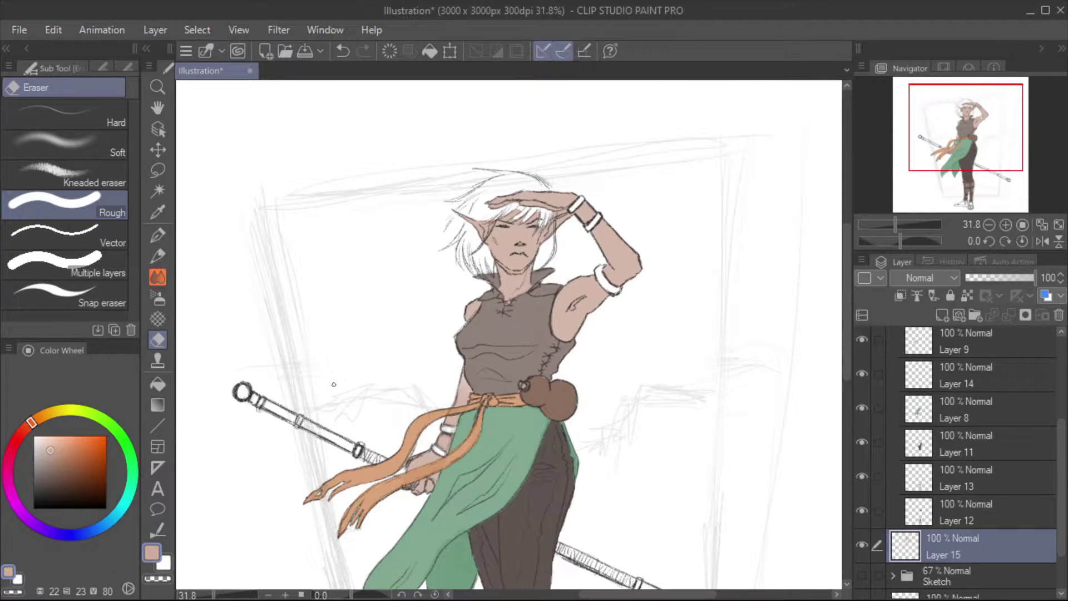
- Paint the character's hair flat dark brown on a new layer at the top of the Colors folder
{"action": "left_click_drag", "start_coordinate": [358, 459], "coordinate": [329, 286]}
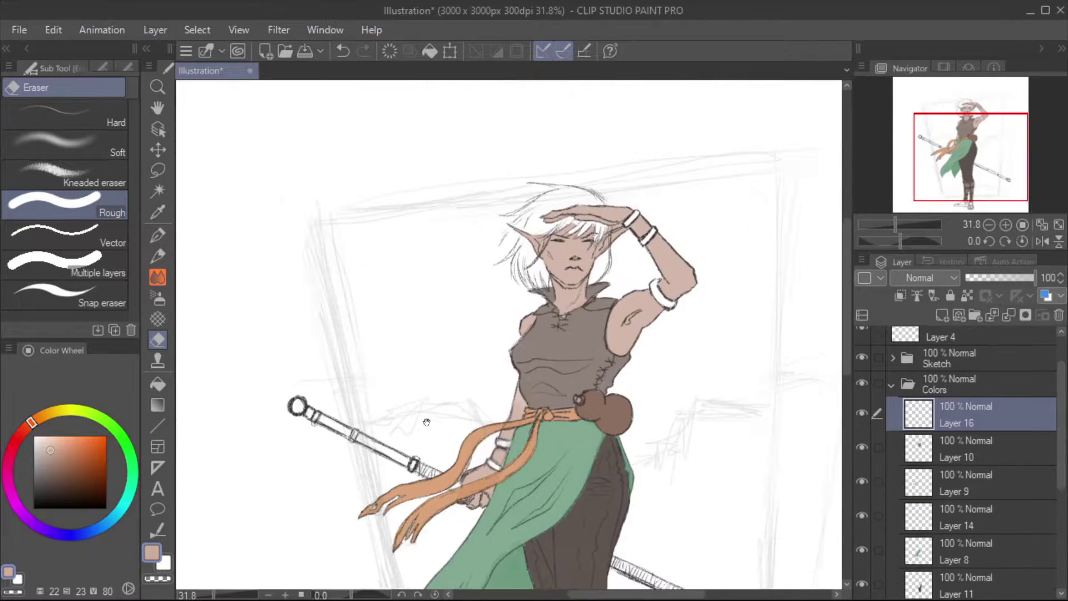
{"action": "key", "text": "p"}
{"action": "scroll", "coordinate": [556, 278], "scroll_direction": "up", "scroll_amount": 2}
{"action": "mouse_move", "coordinate": [473, 261]}
{"action": "left_mouse_down"}
{"action": "mouse_move", "coordinate": [584, 275]}
{"action": "mouse_move", "coordinate": [477, 275]}
{"action": "mouse_move", "coordinate": [616, 391]}
{"action": "mouse_move", "coordinate": [640, 278]}
{"action": "left_mouse_up"}
- Erase the hair colour from the gap between the loose strands behind the pointed ear, and undo the last erasing stroke
{"action": "key", "text": "e"}
{"action": "left_click", "coordinate": [80, 152]}
{"action": "left_click_drag", "start_coordinate": [428, 329], "coordinate": [456, 276]}
{"action": "scroll", "coordinate": [456, 278], "scroll_direction": "up", "scroll_amount": 2}
{"action": "mouse_move", "coordinate": [493, 234]}
{"action": "left_mouse_down"}
{"action": "mouse_move", "coordinate": [390, 334]}
{"action": "mouse_move", "coordinate": [438, 303]}
{"action": "mouse_move", "coordinate": [463, 395]}
{"action": "left_mouse_up"}
{"action": "left_click", "coordinate": [67, 204]}
{"action": "mouse_move", "coordinate": [451, 356]}
{"action": "left_mouse_down"}
{"action": "mouse_move", "coordinate": [491, 416]}
{"action": "mouse_move", "coordinate": [551, 427]}
{"action": "mouse_move", "coordinate": [556, 368]}
{"action": "left_mouse_up"}
{"action": "key", "text": "ctrl+z"}
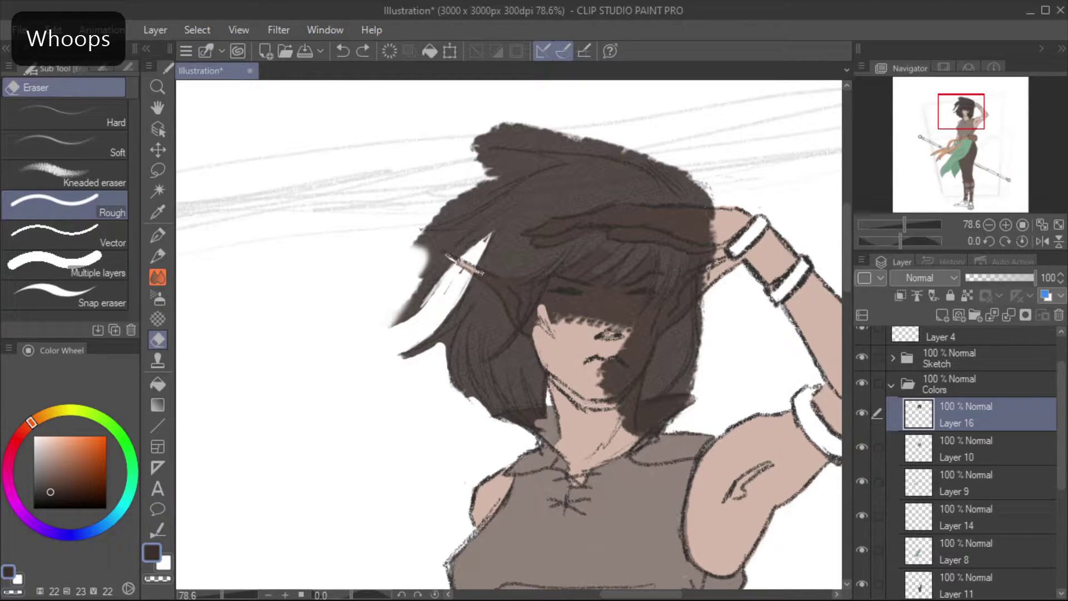
- Erase the hair colour from both pointed ears and from the face below the fringe, leaving the fringe strands filled
{"action": "left_click_drag", "start_coordinate": [470, 267], "coordinate": [510, 285]}
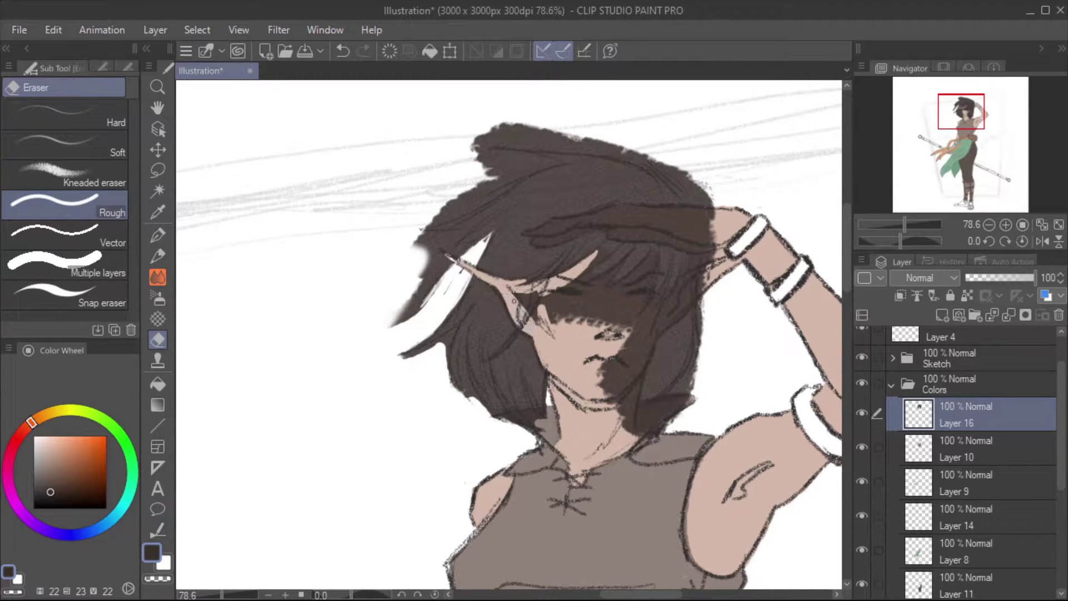
{"action": "mouse_move", "coordinate": [612, 272]}
{"action": "left_mouse_down", "text": "ctrl+alt"}
{"action": "mouse_move", "coordinate": [576, 284]}
{"action": "mouse_move", "coordinate": [623, 295]}
{"action": "mouse_move", "coordinate": [629, 312]}
{"action": "mouse_move", "coordinate": [580, 309]}
{"action": "left_mouse_up", "text": "ctrl+alt"}
{"action": "left_click_drag", "start_coordinate": [643, 340], "coordinate": [701, 277]}
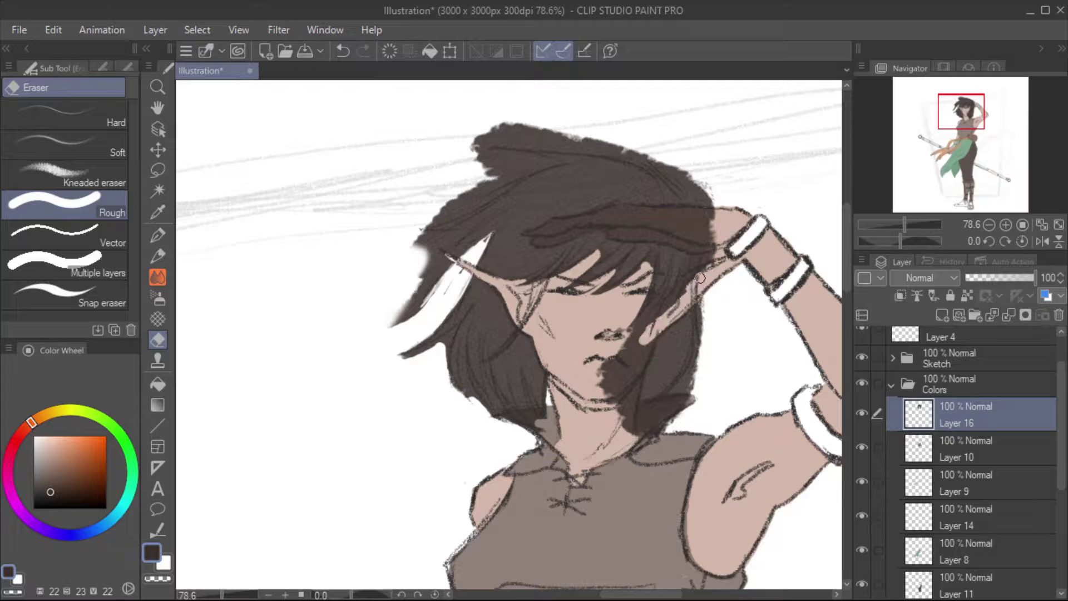
{"action": "mouse_move", "coordinate": [641, 337]}
{"action": "left_mouse_down"}
{"action": "mouse_move", "coordinate": [603, 384]}
{"action": "mouse_move", "coordinate": [645, 350]}
{"action": "mouse_move", "coordinate": [612, 395]}
{"action": "mouse_move", "coordinate": [693, 398]}
{"action": "mouse_move", "coordinate": [721, 375]}
{"action": "mouse_move", "coordinate": [723, 281]}
{"action": "left_mouse_up"}
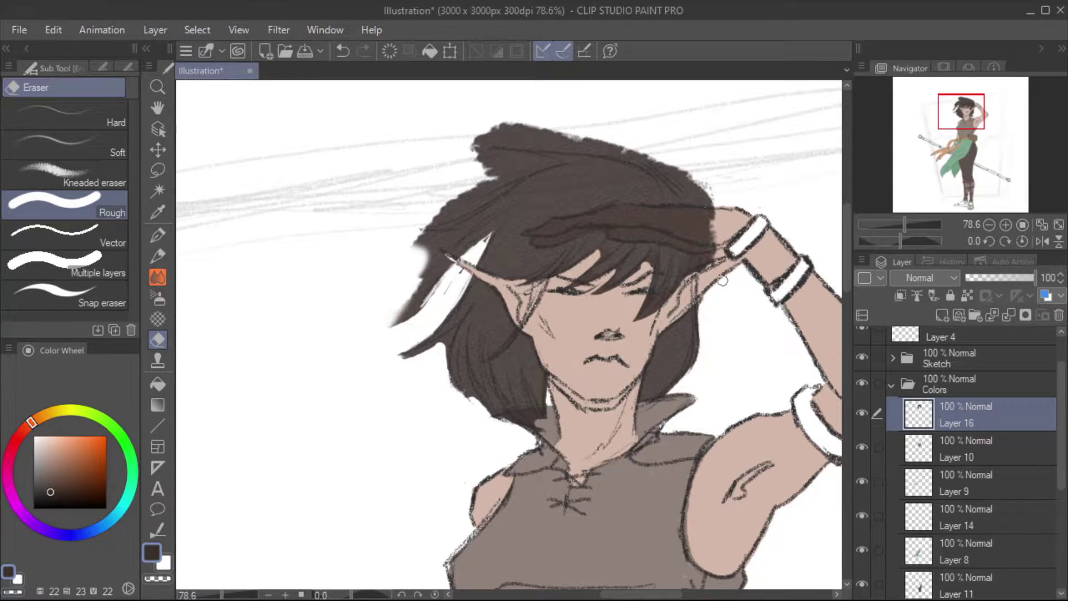
- Erase the hair-colour overflow outside the crown and around the windswept strand tips, varying the Rough eraser's size
{"action": "mouse_move", "coordinate": [678, 181]}
{"action": "left_mouse_down"}
{"action": "mouse_move", "coordinate": [723, 274]}
{"action": "mouse_move", "coordinate": [500, 162]}
{"action": "mouse_move", "coordinate": [416, 218]}
{"action": "left_mouse_up"}
{"action": "mouse_move", "coordinate": [533, 157]}
{"action": "left_mouse_down"}
{"action": "mouse_move", "coordinate": [408, 248]}
{"action": "mouse_move", "coordinate": [412, 310]}
{"action": "mouse_move", "coordinate": [425, 269]}
{"action": "left_mouse_up"}
{"action": "left_click", "coordinate": [445, 273], "text": "ctrl+alt"}
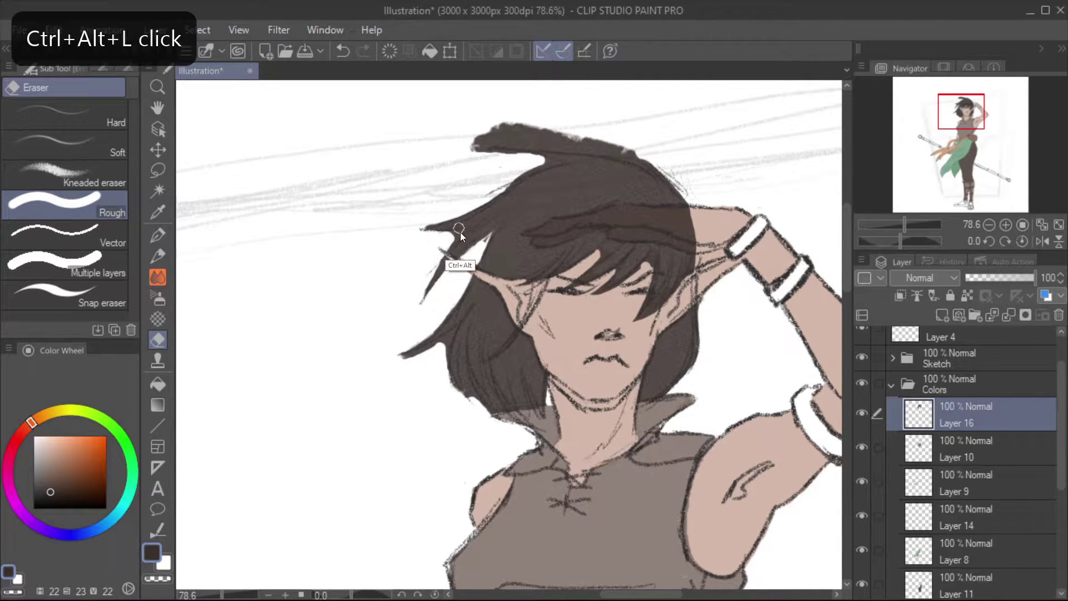
{"action": "left_click", "coordinate": [506, 119], "text": "ctrl+alt"}
{"action": "left_click_drag", "start_coordinate": [506, 120], "coordinate": [575, 145]}
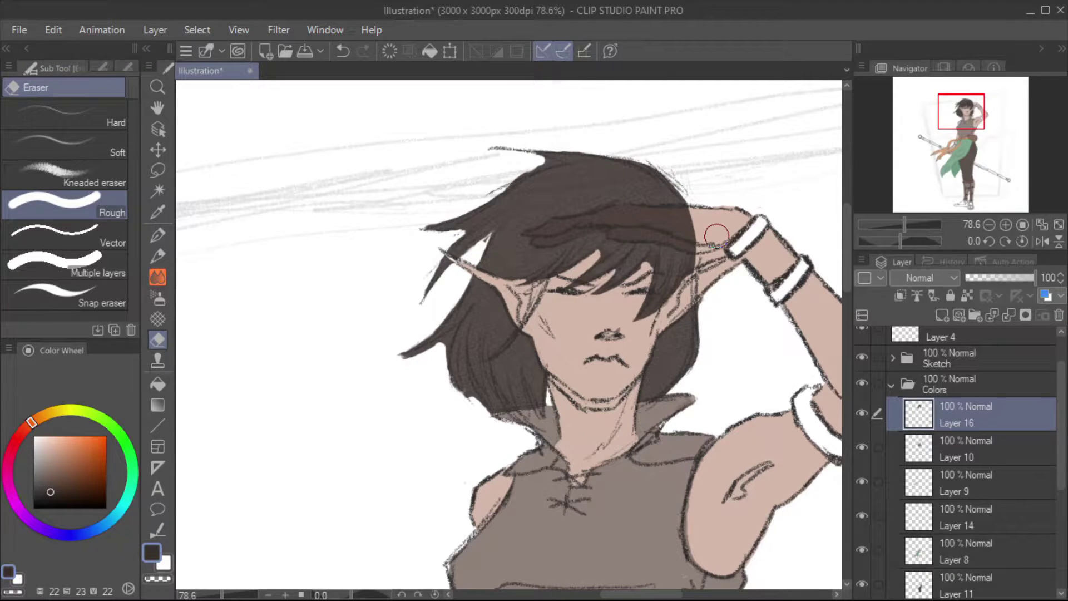
- Erase the hair colour from the raised hand and its fingers using a smaller Rough eraser
{"action": "left_click", "coordinate": [668, 225], "text": "ctrl+alt"}
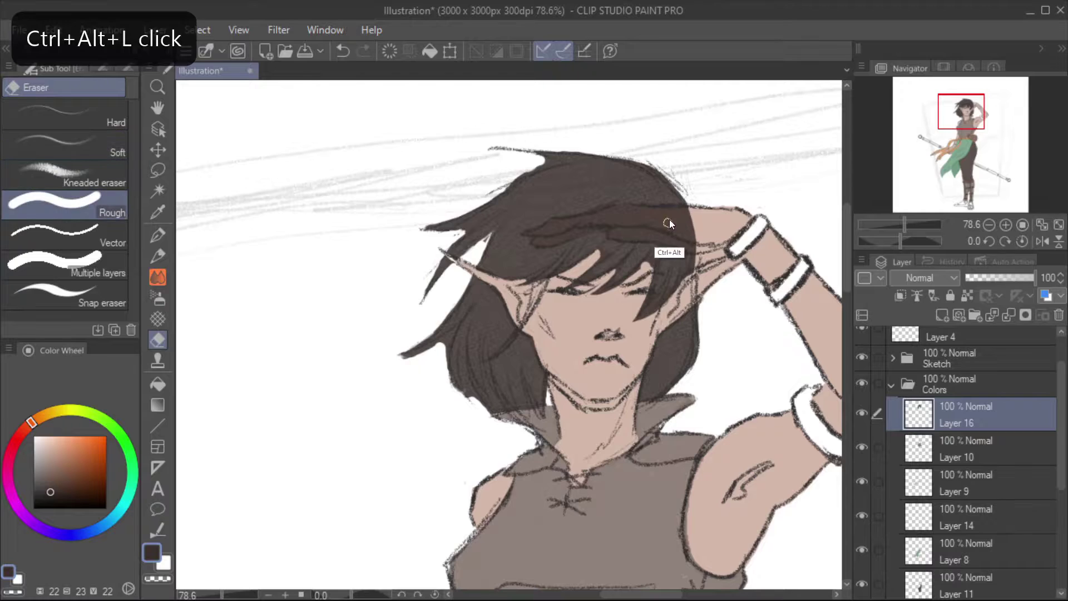
{"action": "mouse_move", "coordinate": [687, 218]}
{"action": "left_mouse_down"}
{"action": "mouse_move", "coordinate": [560, 225]}
{"action": "mouse_move", "coordinate": [684, 228]}
{"action": "mouse_move", "coordinate": [645, 225]}
{"action": "left_mouse_up"}
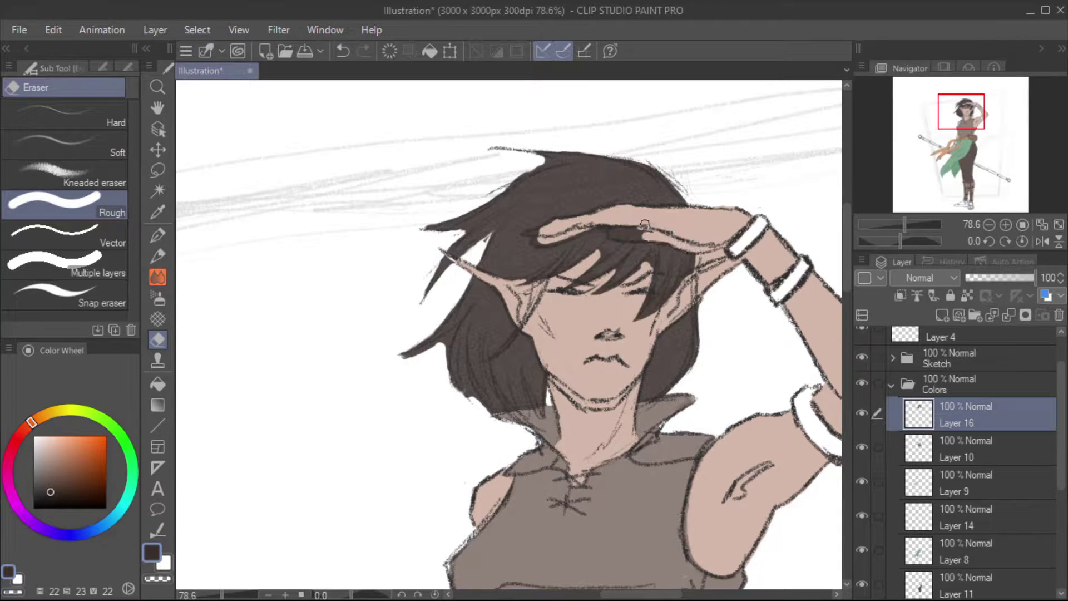
{"action": "left_click", "coordinate": [729, 231], "text": "ctrl+alt"}
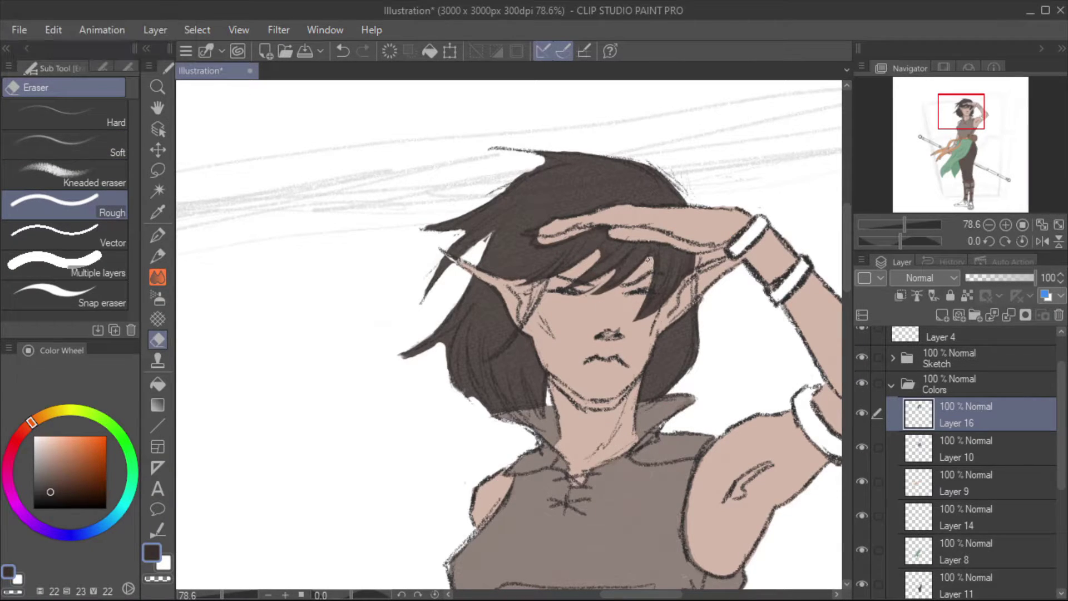
- Cut thin gaps between the strands in the fringe and the lower hair with a fine Rough eraser
{"action": "left_click", "coordinate": [663, 284], "text": "ctrl+alt"}
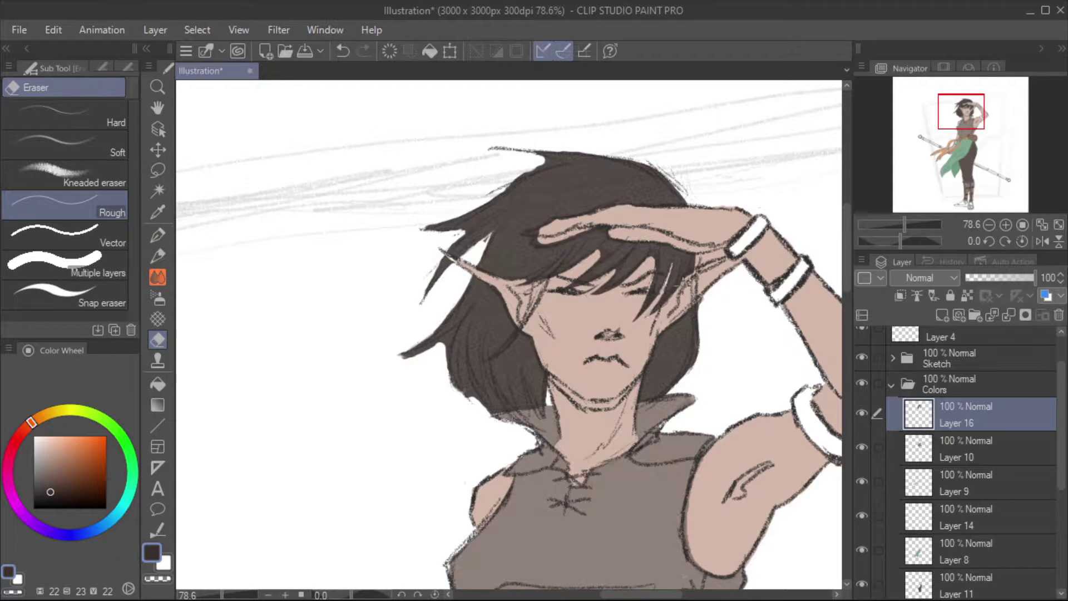
{"action": "left_click", "coordinate": [469, 372], "text": "ctrl+alt"}
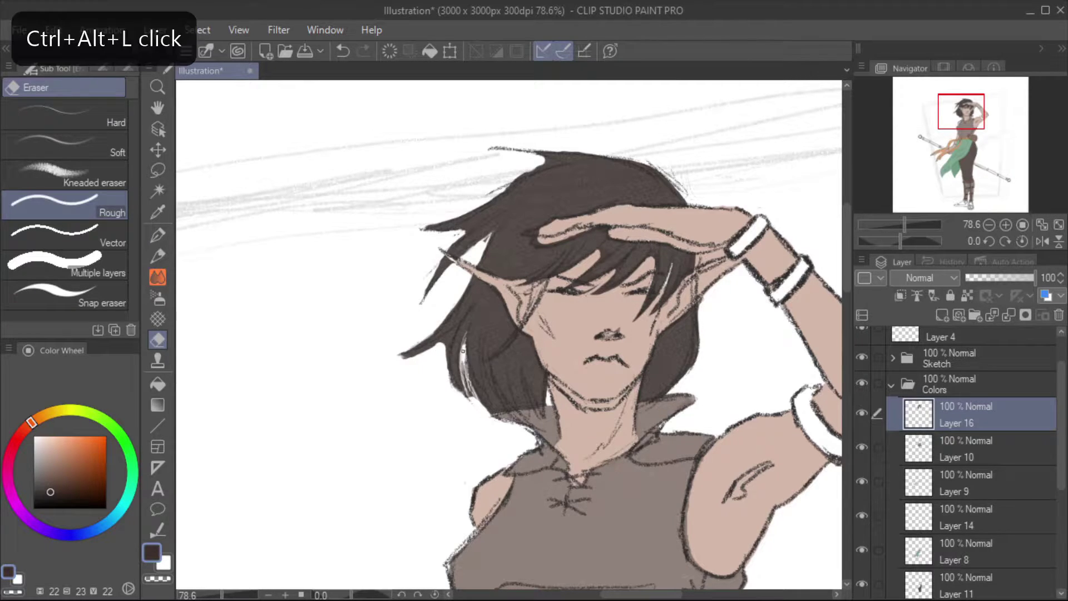
{"action": "left_click_drag", "start_coordinate": [415, 343], "coordinate": [439, 340]}
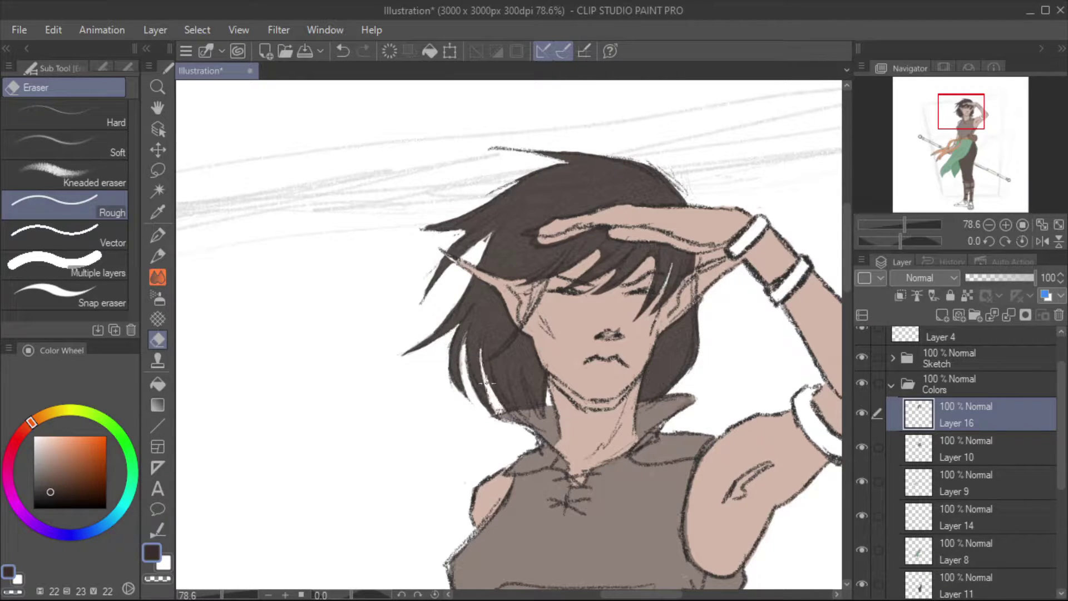
- Soften the hair colour in the loose strand behind the pointed ear tip with the Soft eraser
{"action": "scroll", "coordinate": [394, 419], "scroll_direction": "down", "scroll_amount": 1}
{"action": "left_click", "coordinate": [64, 146]}
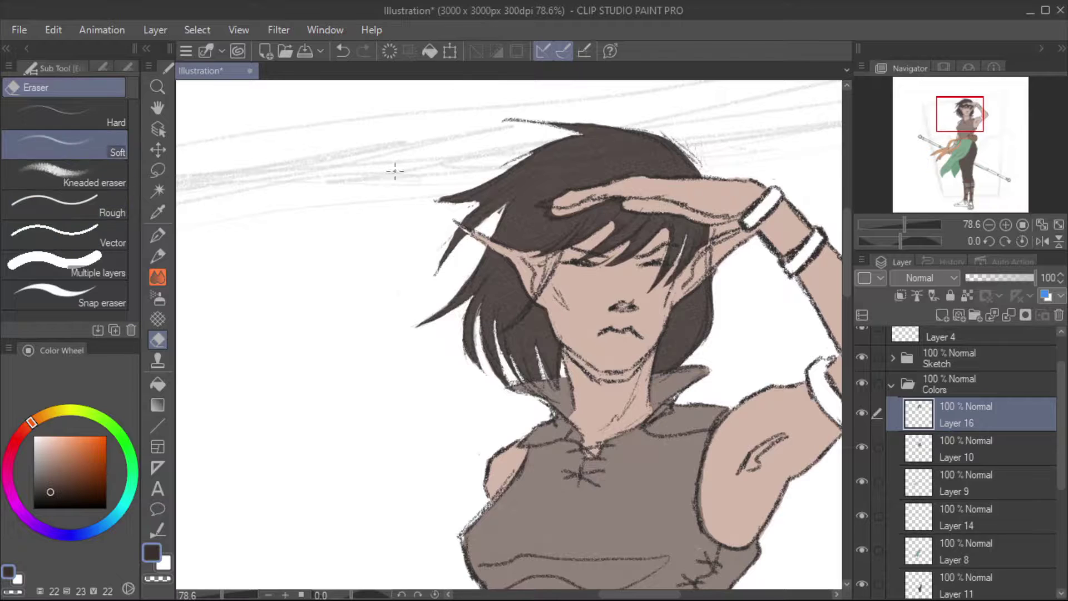
{"action": "left_click", "coordinate": [420, 219], "text": "ctrl+alt"}
{"action": "left_click_drag", "start_coordinate": [459, 223], "coordinate": [432, 251]}
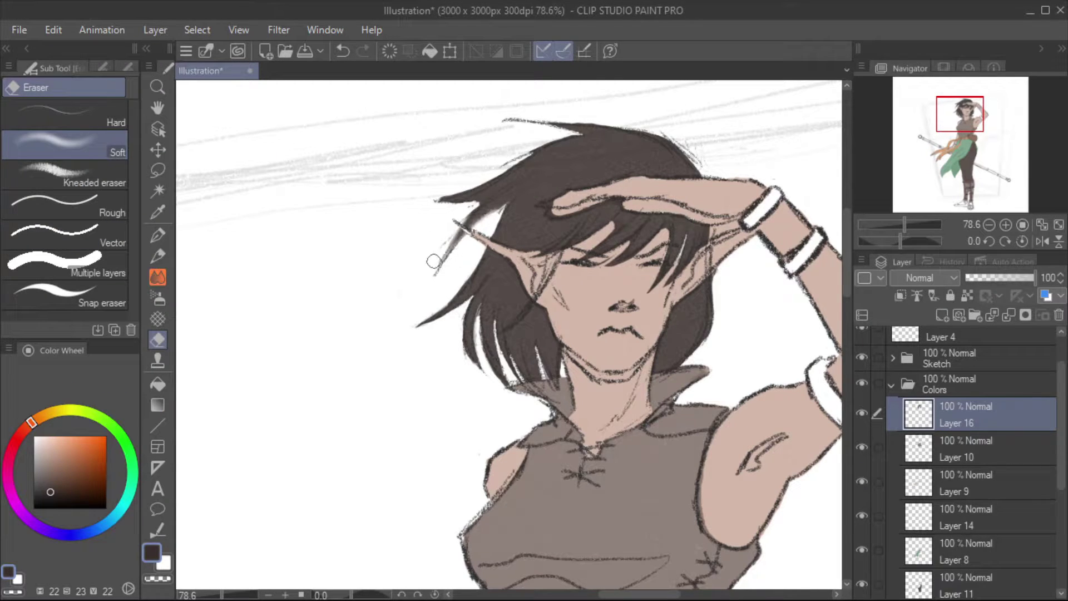
{"action": "left_click", "coordinate": [474, 206], "text": "ctrl+alt"}
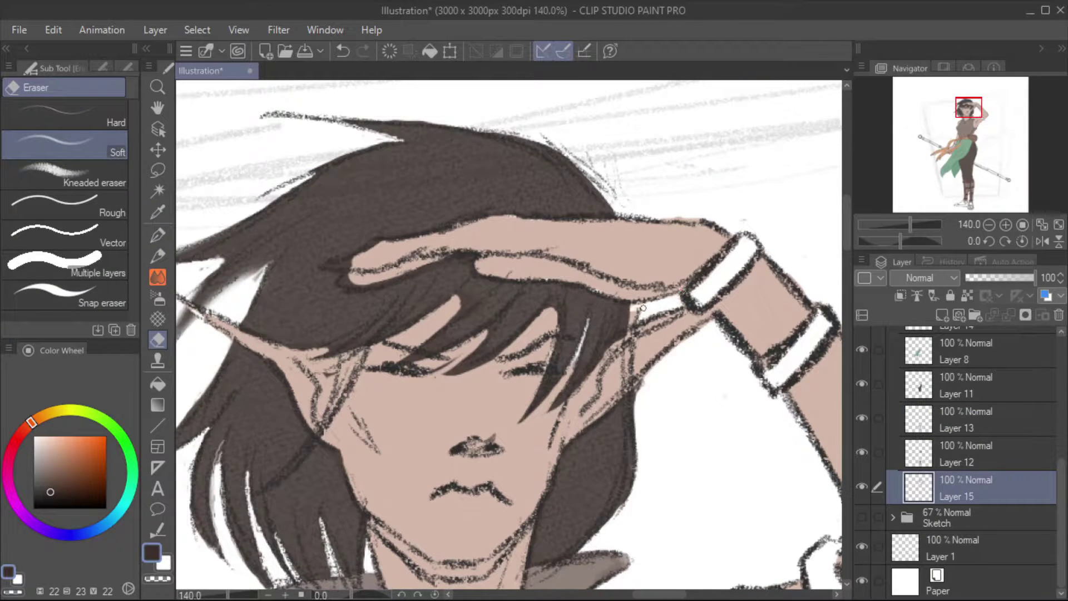
- Sample the hair brown and paint missing strands beside both ears on the hair layer, undoing the last stray stroke
{"action": "key", "text": "p"}
{"action": "left_click_drag", "start_coordinate": [440, 353], "coordinate": [512, 238]}
{"action": "key", "text": "i"}
{"action": "left_click", "coordinate": [584, 290]}
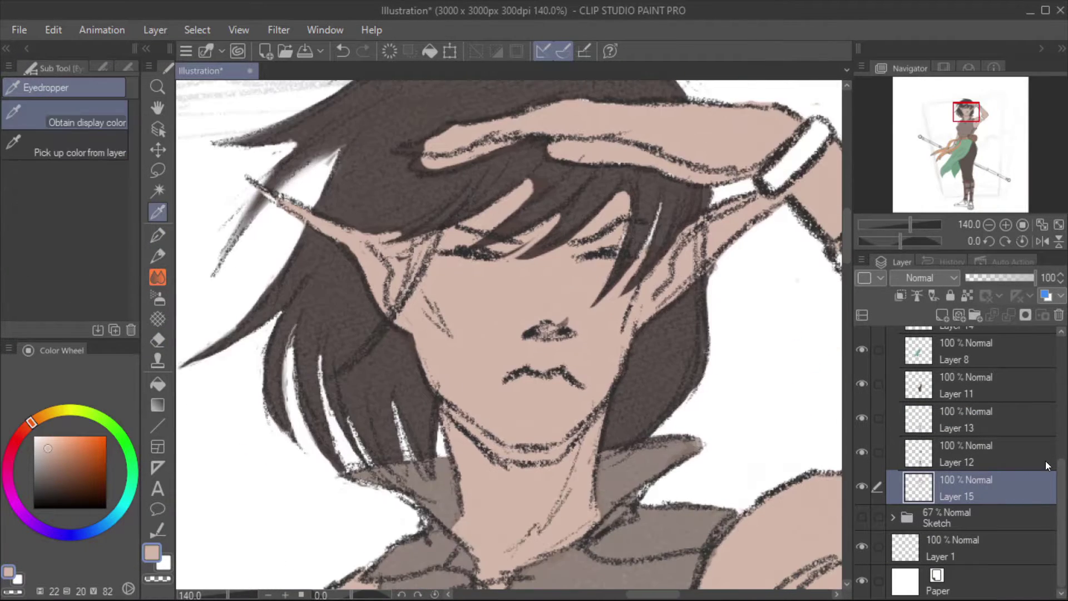
{"action": "left_click", "coordinate": [158, 256]}
{"action": "left_click", "coordinate": [641, 265], "text": "alt"}
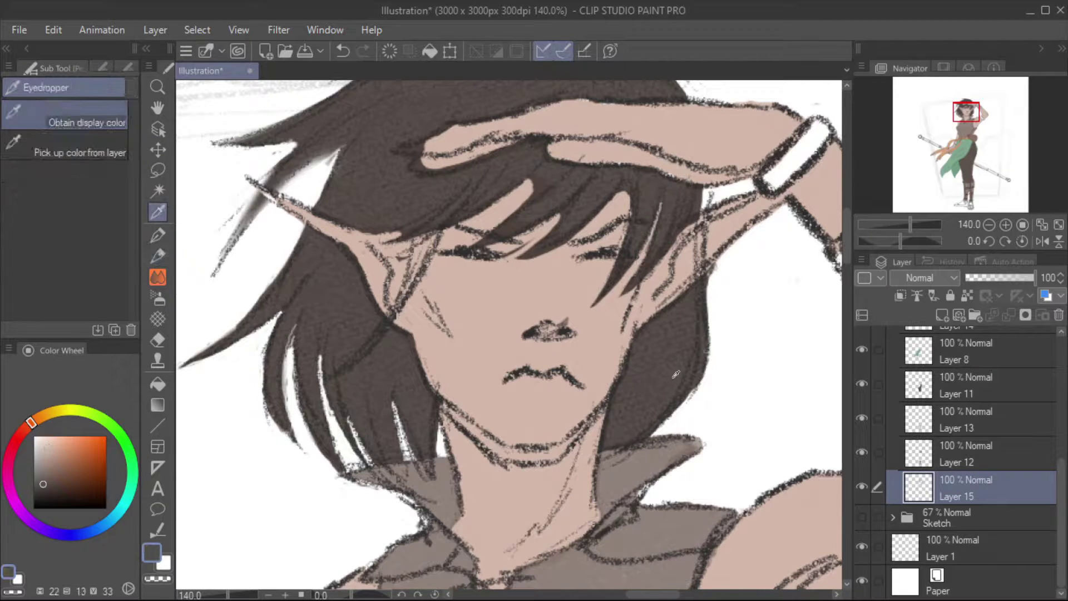
{"action": "left_click", "coordinate": [640, 265], "text": "ctrl+shift"}
{"action": "left_click_drag", "start_coordinate": [706, 192], "coordinate": [710, 221]}
{"action": "left_click_drag", "start_coordinate": [443, 262], "coordinate": [419, 285]}
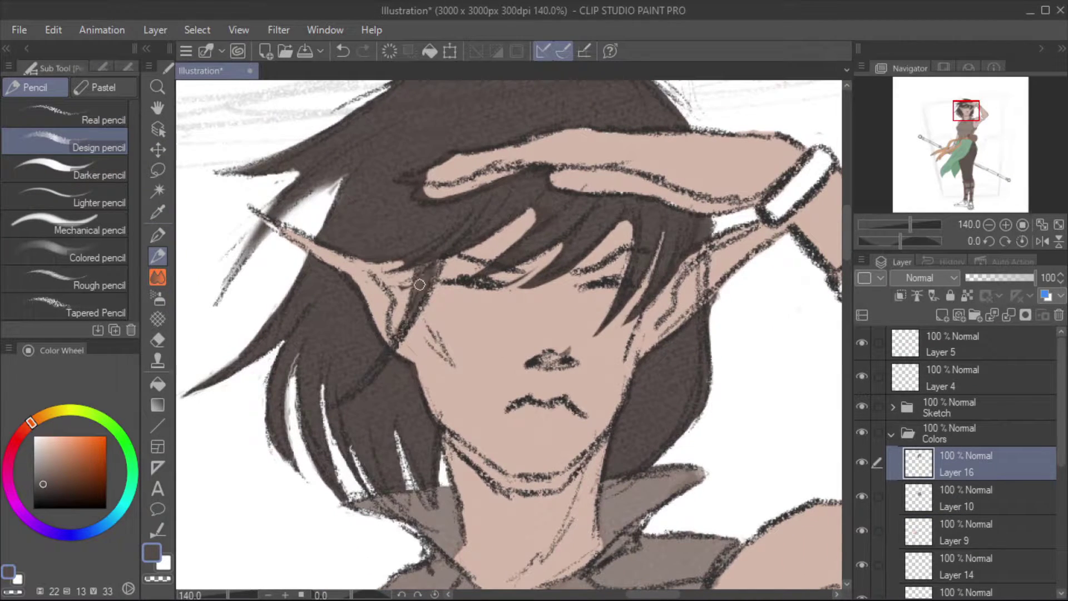
{"action": "left_click_drag", "start_coordinate": [641, 333], "coordinate": [658, 376]}
{"action": "key", "text": "ctrl+z"}
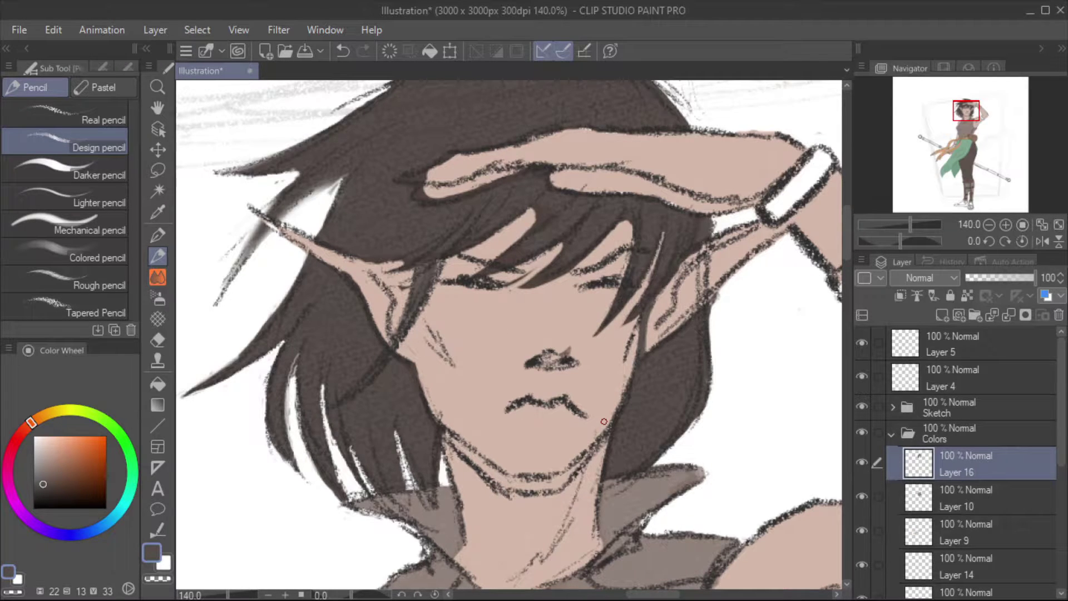
- Add a layer above the skin layer and paint the lowered arm's wrist bands muted gold (H 43, S 38, V 69)
{"action": "left_click_drag", "start_coordinate": [967, 111], "coordinate": [954, 143]}
{"action": "left_click", "coordinate": [942, 315]}
{"action": "left_click", "coordinate": [52, 412]}
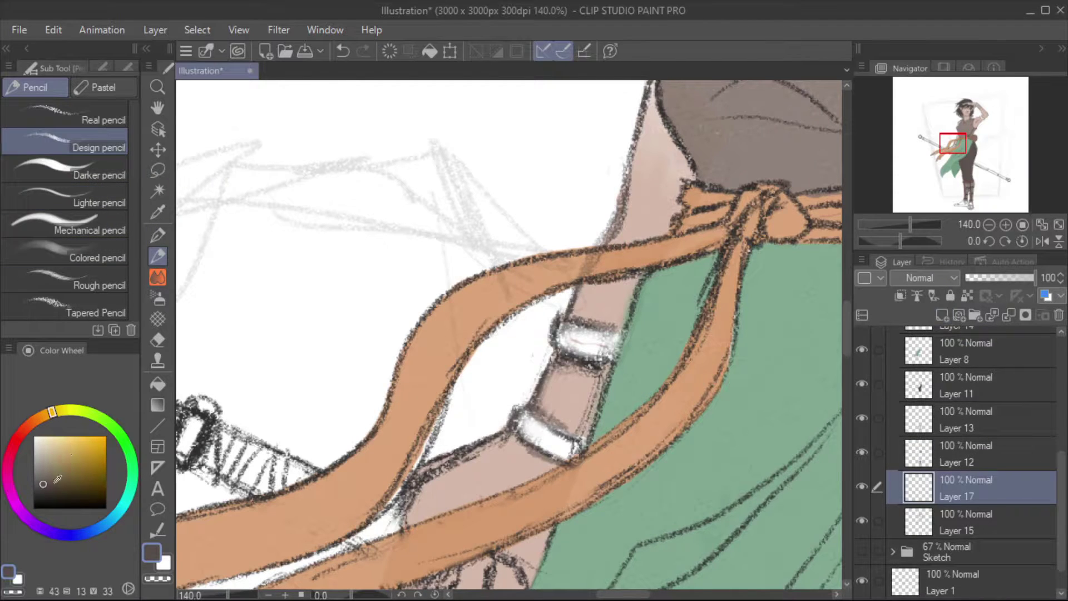
{"action": "left_click_drag", "start_coordinate": [597, 325], "coordinate": [562, 337]}
- Paint the raised arm's upper-arm band and both wrist bands the same muted gold
{"action": "left_click_drag", "start_coordinate": [953, 143], "coordinate": [981, 121]}
{"action": "left_click_drag", "start_coordinate": [573, 295], "coordinate": [646, 384]}
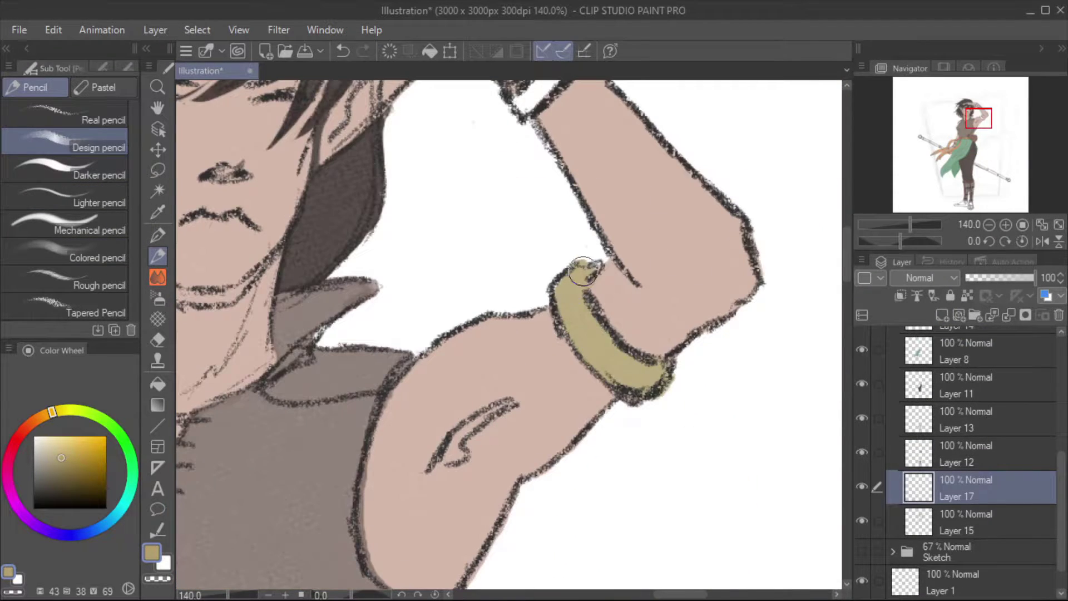
{"action": "left_click_drag", "start_coordinate": [981, 121], "coordinate": [976, 110]}
{"action": "mouse_move", "coordinate": [529, 236]}
{"action": "left_mouse_down"}
{"action": "mouse_move", "coordinate": [573, 195]}
{"action": "mouse_move", "coordinate": [696, 287]}
{"action": "left_mouse_up"}
- Erase the gold overflow around the bands on both arms and tidy their edges on the band and skin layers
{"action": "key", "text": "e"}
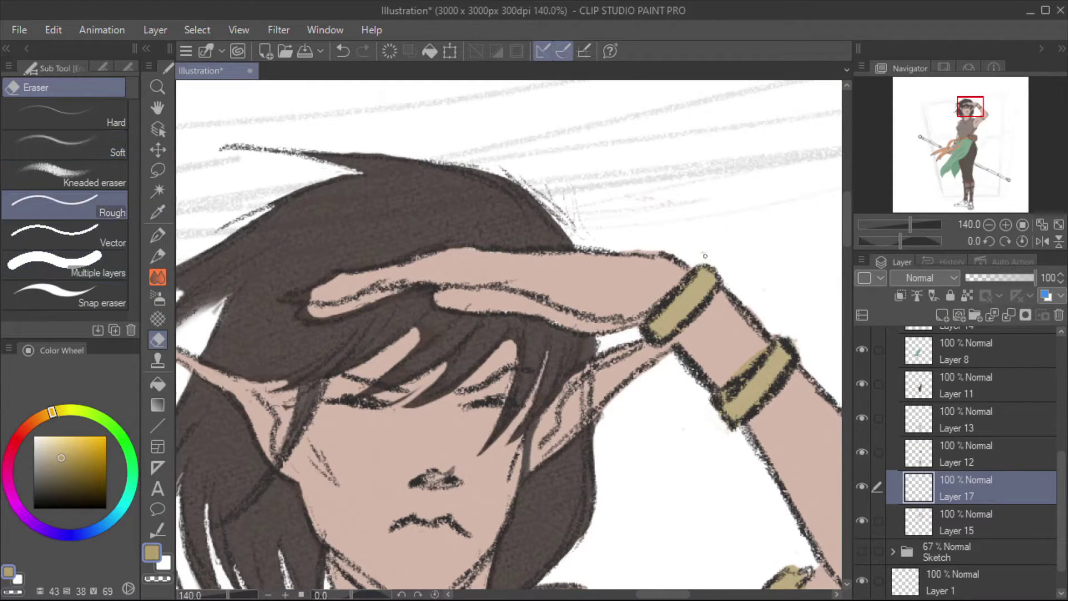
{"action": "left_click_drag", "start_coordinate": [970, 106], "coordinate": [958, 138]}
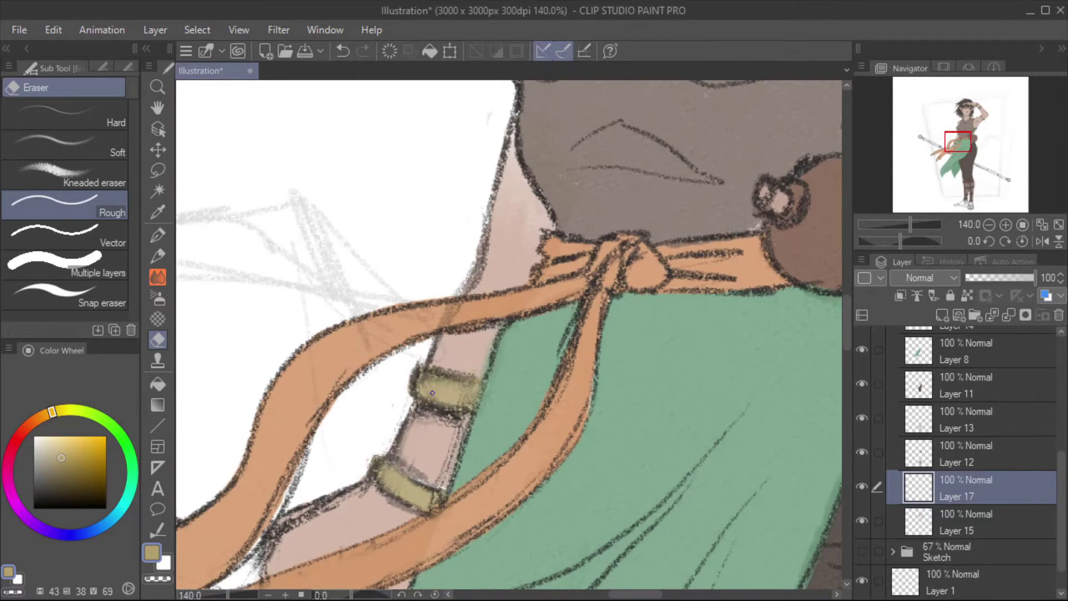
{"action": "key", "text": "p"}
{"action": "scroll", "coordinate": [370, 238], "scroll_direction": "up", "scroll_amount": 5}
{"action": "key", "text": "e"}
{"action": "scroll", "coordinate": [585, 261], "scroll_direction": "up", "scroll_amount": 5}
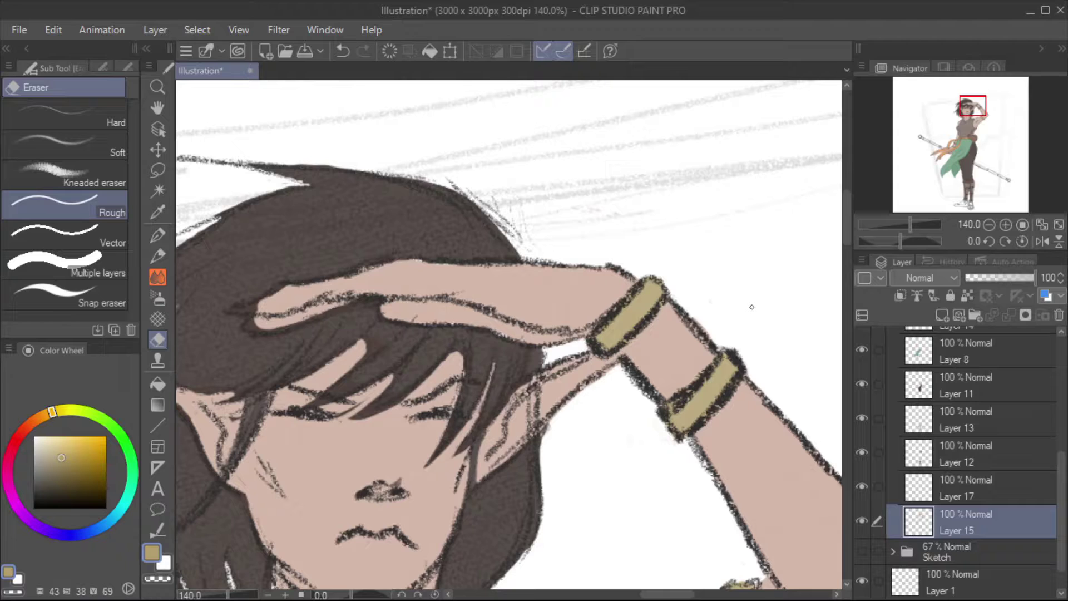
{"action": "scroll", "coordinate": [916, 245], "scroll_direction": "down", "scroll_amount": 5}
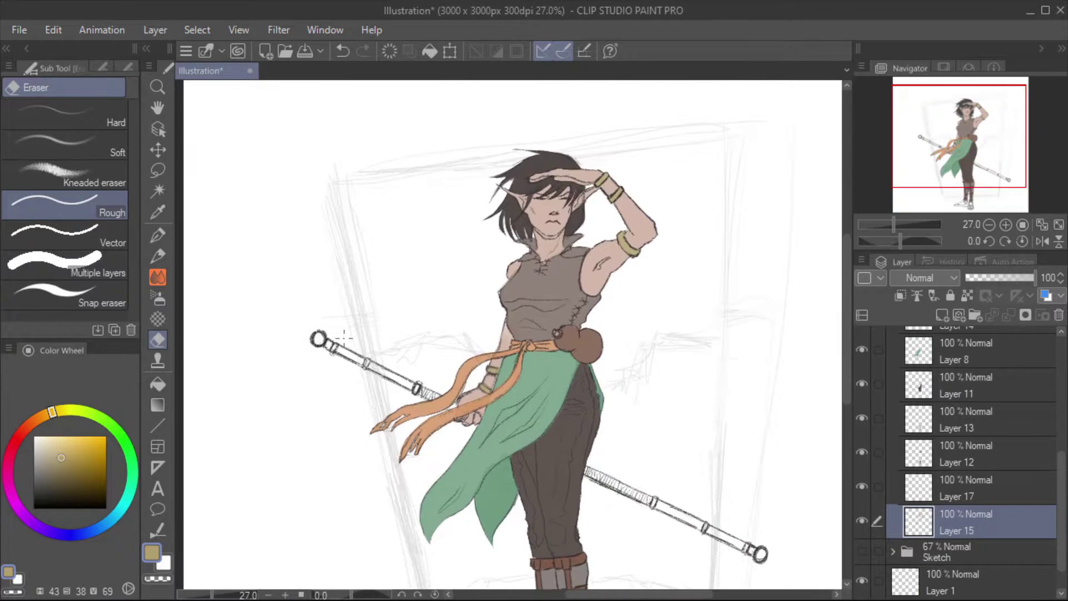
- Collapse the Colors folder and add a folder named Background directly below it
{"action": "scroll", "coordinate": [974, 445], "scroll_direction": "up", "scroll_amount": 5}
{"action": "left_click", "coordinate": [895, 429]}
{"action": "left_click", "coordinate": [893, 432]}
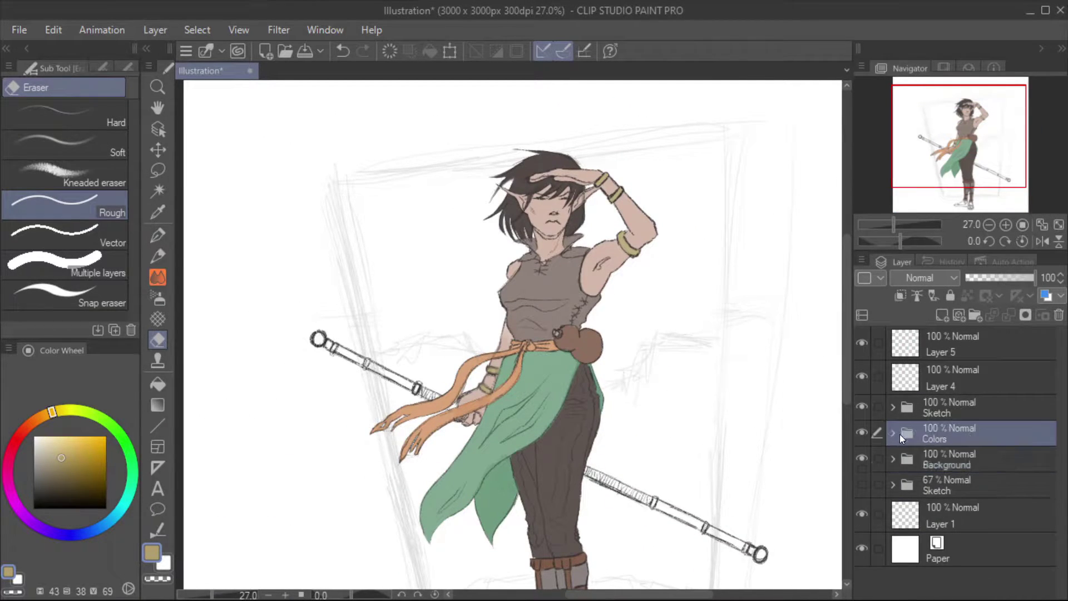
- Erase the leftover hair colour along the raised hand's fingers on the hair layer, Layer 16
{"action": "left_click_drag", "start_coordinate": [318, 239], "coordinate": [322, 258]}
{"action": "scroll", "coordinate": [322, 258], "scroll_direction": "up", "scroll_amount": 10}
{"action": "scroll", "coordinate": [322, 258], "scroll_direction": "up", "scroll_amount": 5}
{"action": "left_click", "coordinate": [966, 464]}
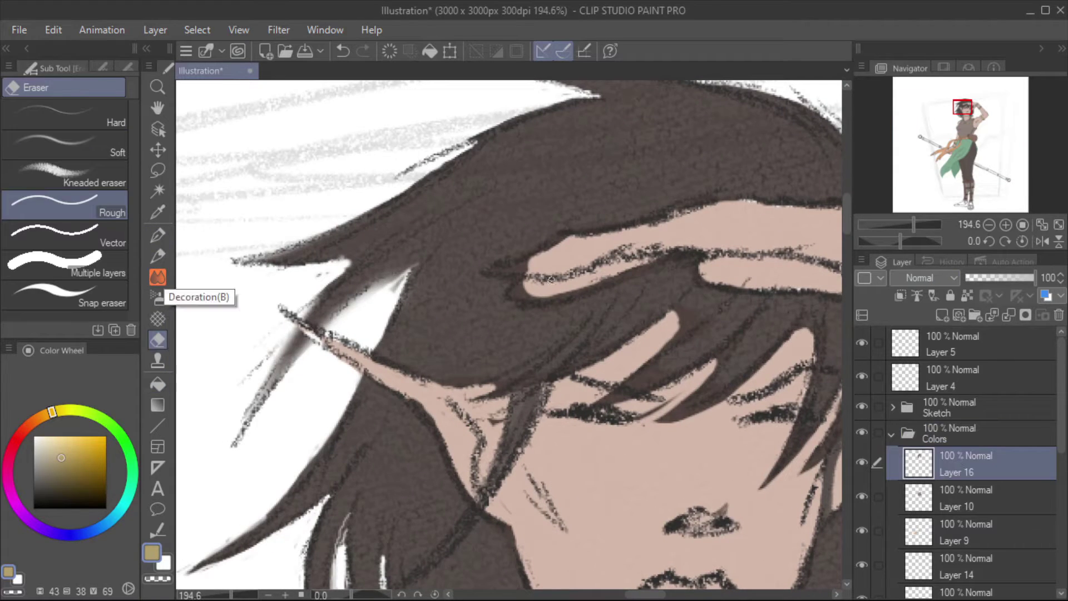
{"action": "left_click_drag", "start_coordinate": [522, 290], "coordinate": [675, 252]}
{"action": "scroll", "coordinate": [267, 261], "scroll_direction": "down", "scroll_amount": 3}
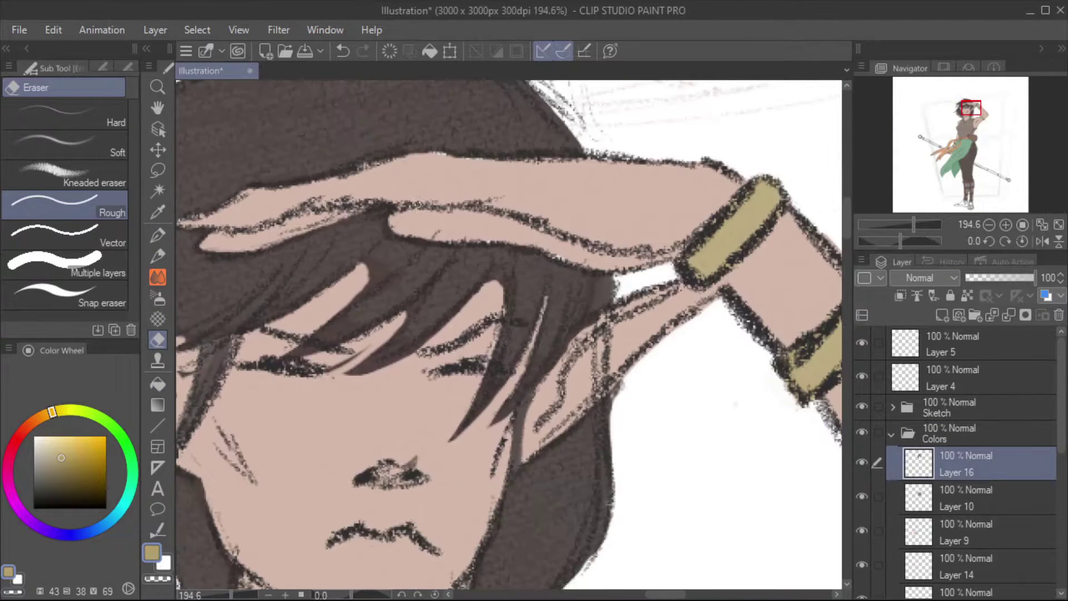
- Clean up the overlapping lines on the raised-arm side's ear on Layer 2 of the Sketch folder, using the sampled dark line colour for touch-ups
{"action": "left_click", "coordinate": [943, 401]}
{"action": "left_click", "coordinate": [893, 407]}
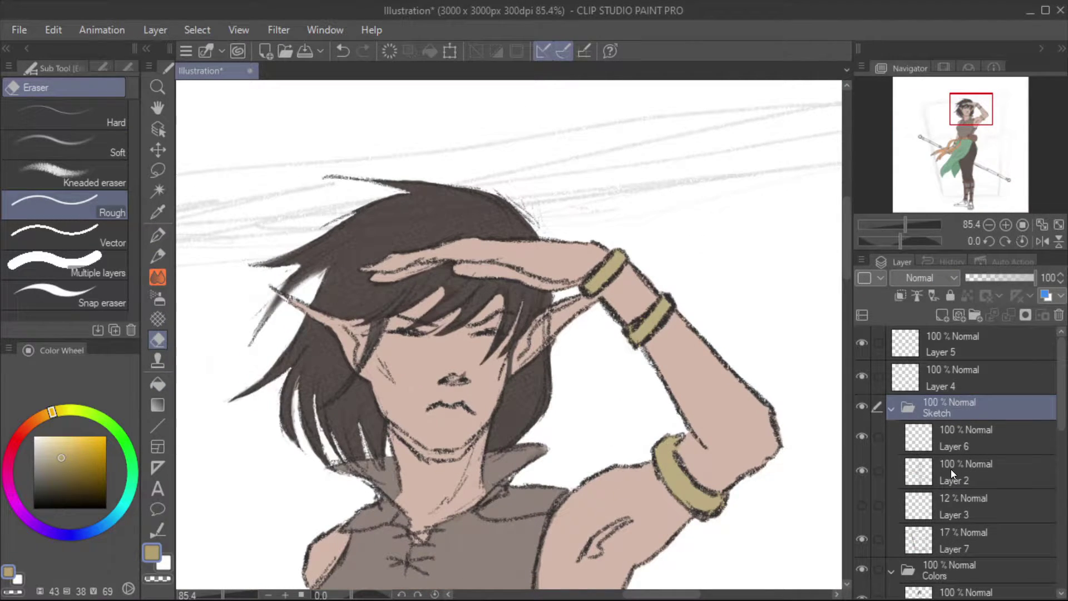
{"action": "left_click", "coordinate": [864, 471]}
{"action": "key", "text": "p"}
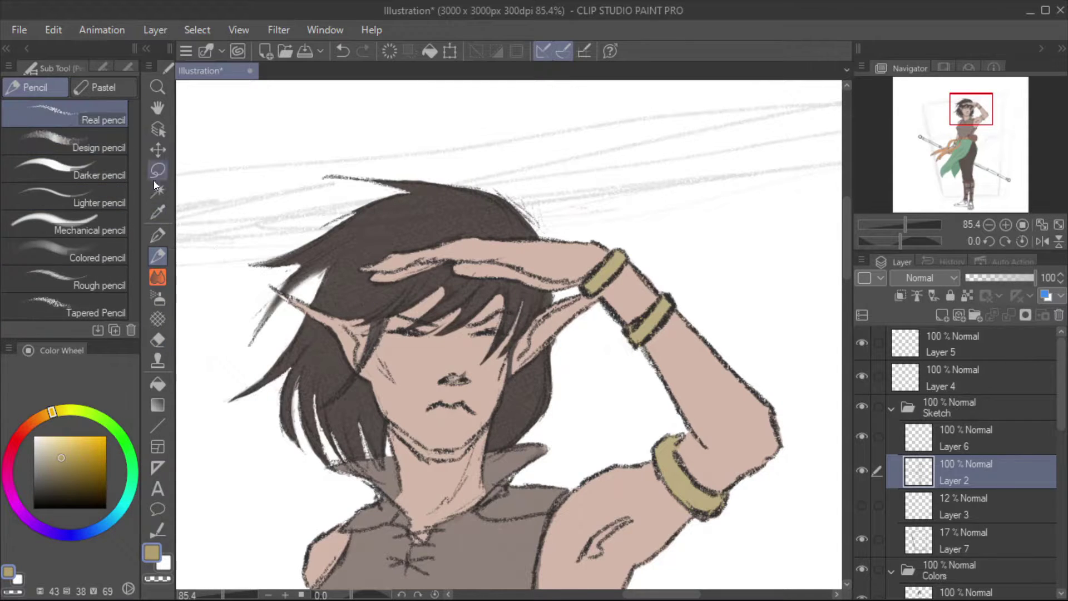
{"action": "left_click", "coordinate": [587, 296], "text": "alt"}
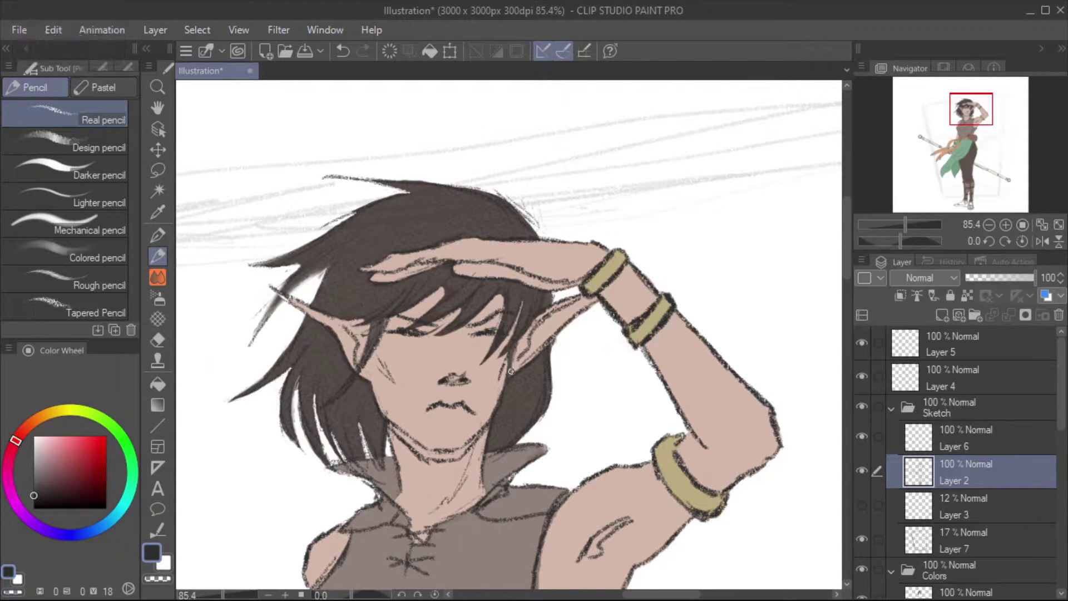
{"action": "left_click_drag", "start_coordinate": [506, 401], "coordinate": [455, 156]}
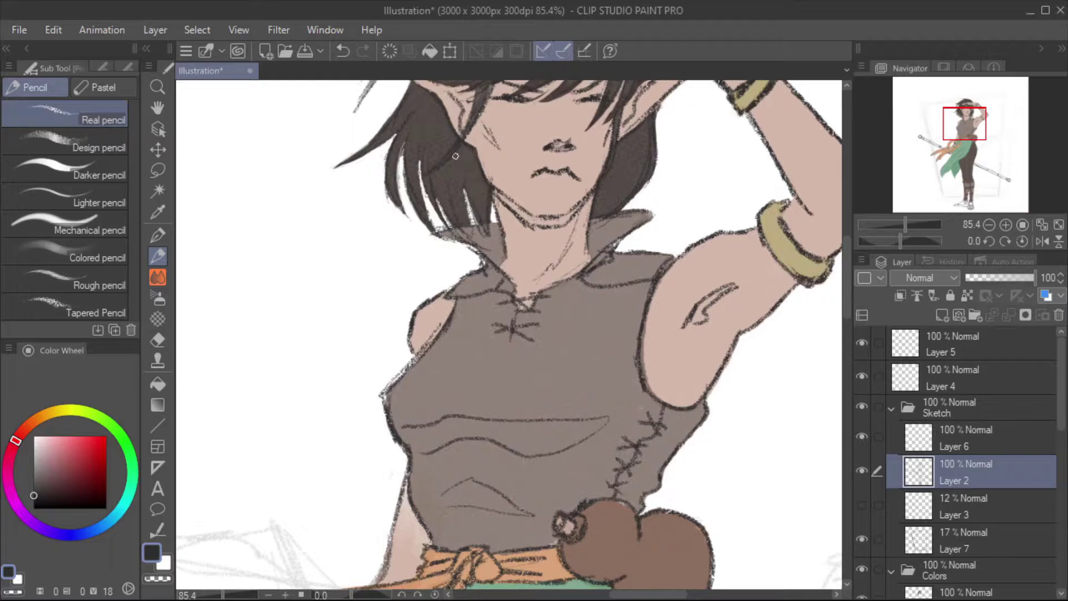
- Collapse the Sketch folder and create a folder named Staff colors between the Colors and Background folders
{"action": "scroll", "coordinate": [405, 322], "scroll_direction": "down", "scroll_amount": 5}
{"action": "scroll", "coordinate": [274, 166], "scroll_direction": "down", "scroll_amount": 3}
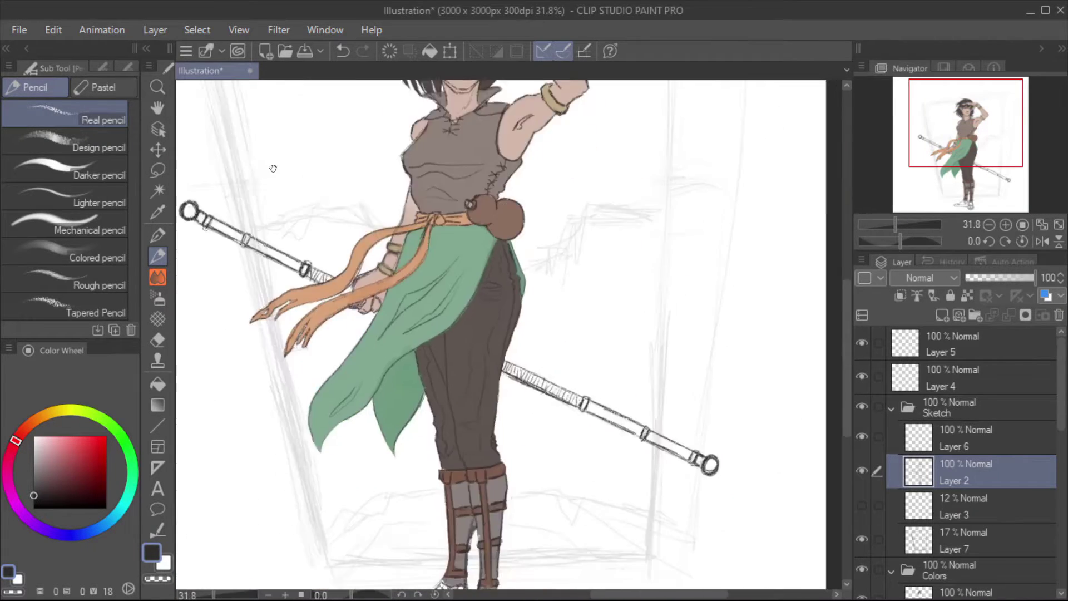
{"action": "scroll", "coordinate": [274, 167], "scroll_direction": "up", "scroll_amount": 3}
{"action": "left_click", "coordinate": [892, 408]}
{"action": "left_click", "coordinate": [937, 412]}
{"action": "left_click", "coordinate": [936, 432]}
{"action": "left_click", "coordinate": [975, 315]}
{"action": "double_click", "coordinate": [939, 461]}
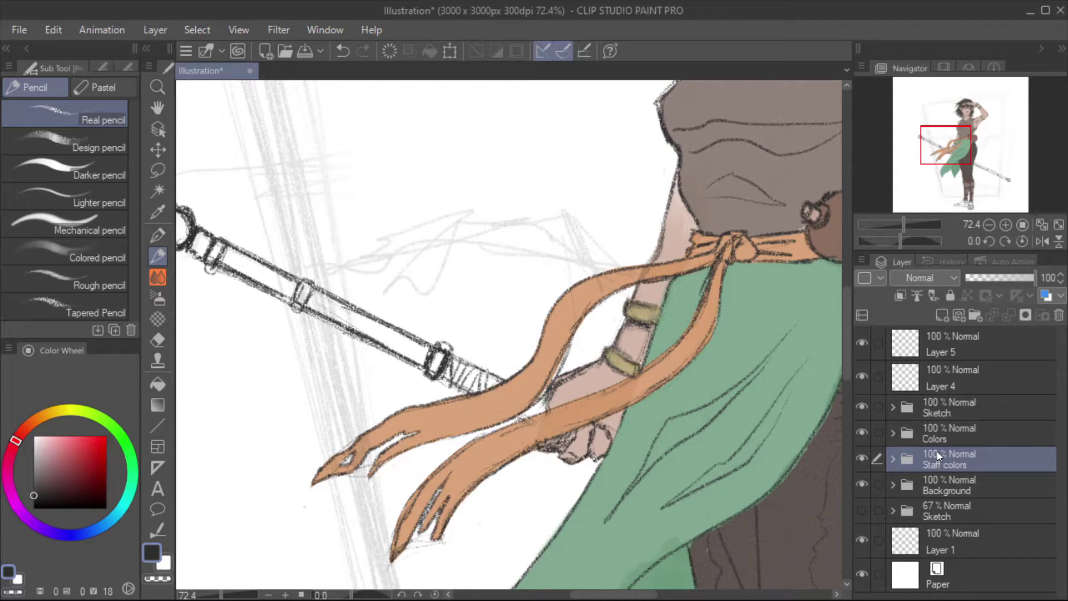
- Paint the staff's wrapped grip sections pale beige on a new layer in the Staff colors folder and erase the excess
{"action": "left_click", "coordinate": [39, 416]}
{"action": "left_click", "coordinate": [39, 447]}
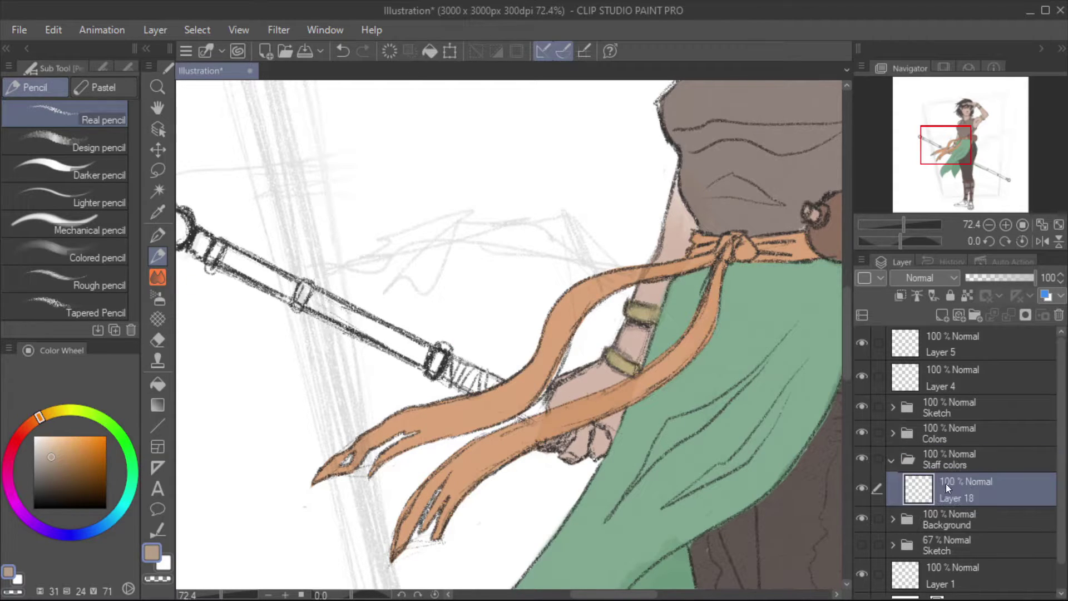
{"action": "key", "text": "ctrl+shift+n"}
{"action": "key", "text": "e"}
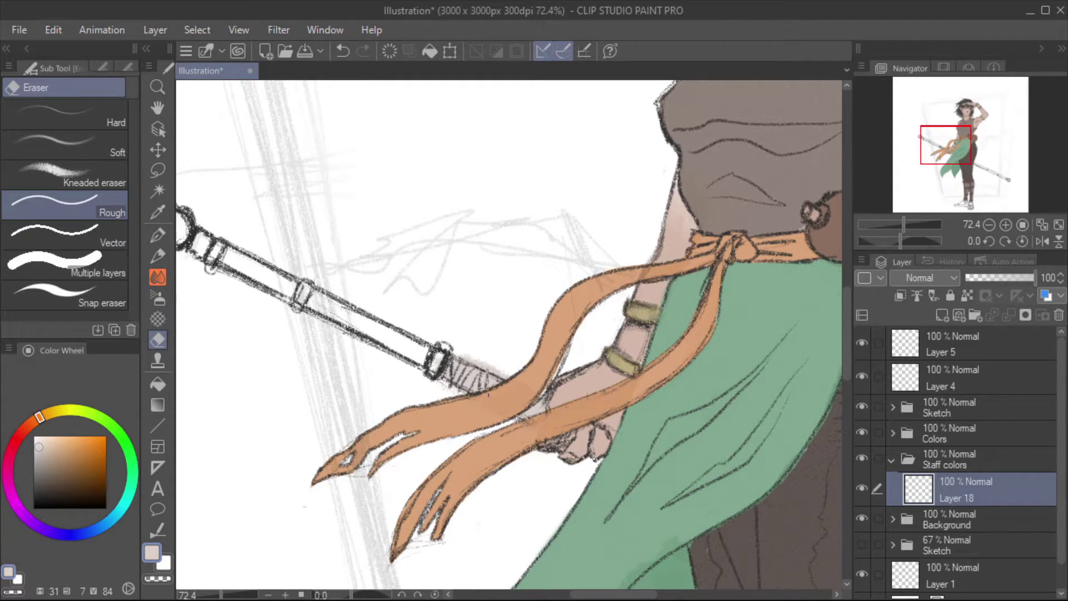
{"action": "left_click", "coordinate": [488, 394], "text": "ctrl+alt"}
{"action": "key", "text": "p"}
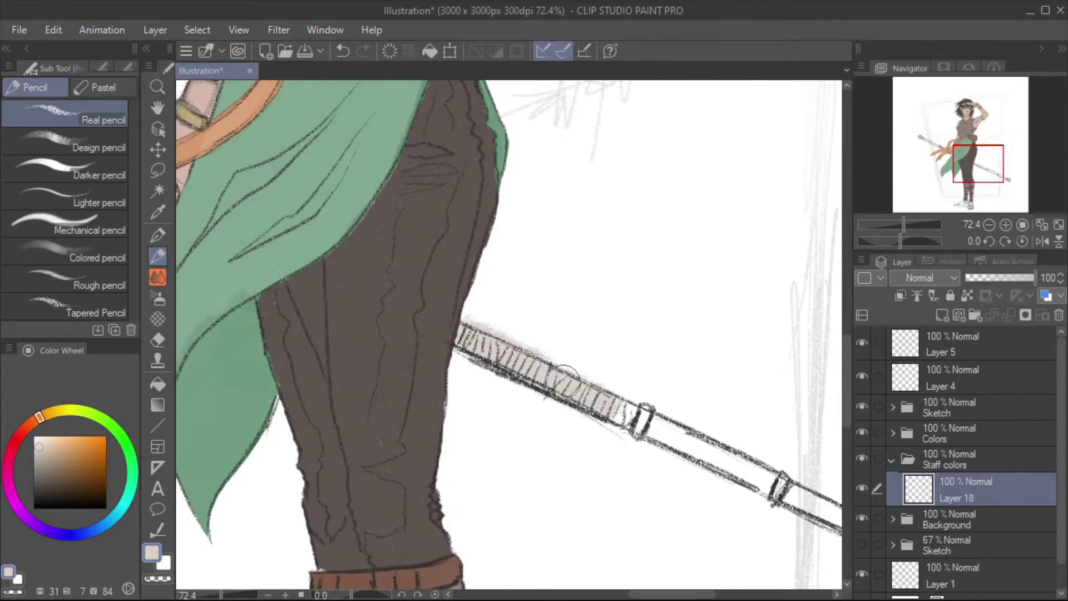
{"action": "key", "text": "e"}
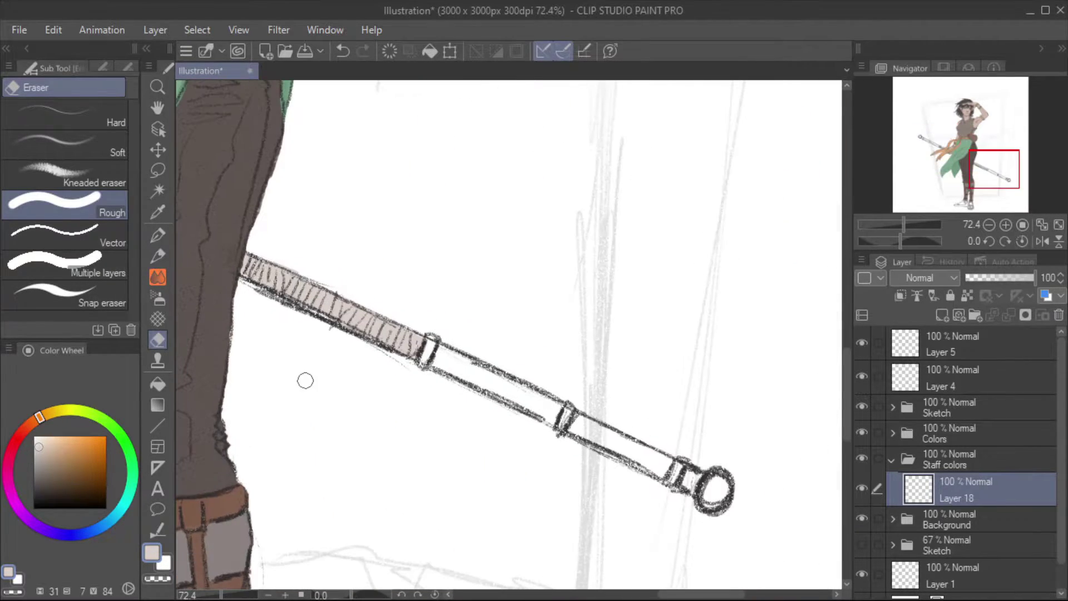
- Paint the staff's shaft sections on both ends muted red on another new layer in the Staff colors folder
{"action": "key", "text": "p"}
{"action": "left_click_drag", "start_coordinate": [441, 424], "coordinate": [543, 382]}
{"action": "key", "text": "ctrl+z"}
{"action": "key", "text": "ctrl+shift+n"}
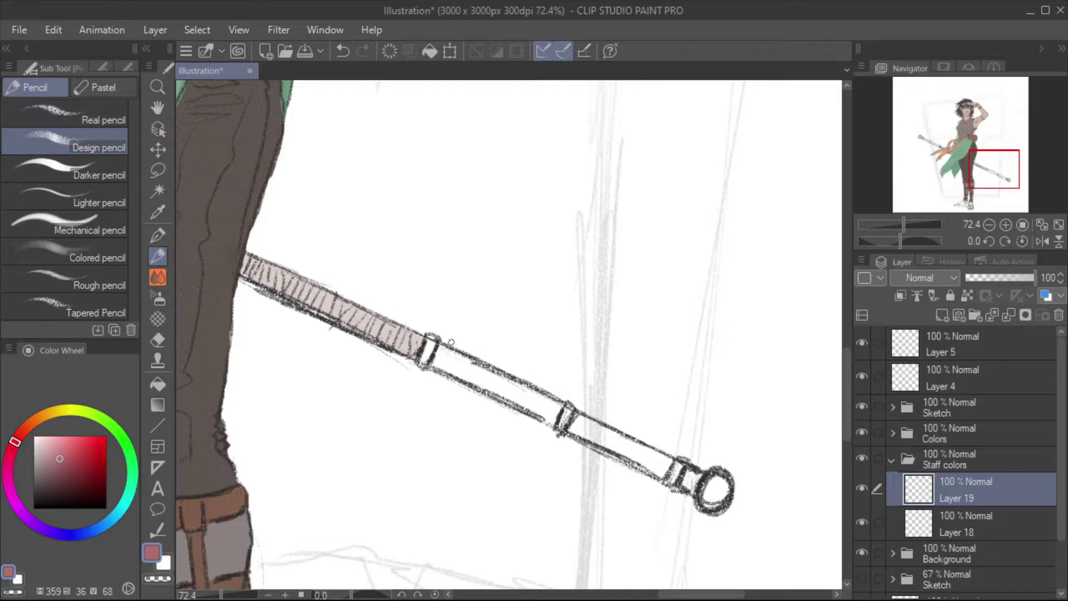
{"action": "mouse_move", "coordinate": [451, 342]}
{"action": "left_mouse_down"}
{"action": "mouse_move", "coordinate": [640, 445]}
{"action": "mouse_move", "coordinate": [706, 453]}
{"action": "left_mouse_up"}
{"action": "left_click_drag", "start_coordinate": [557, 356], "coordinate": [482, 299]}
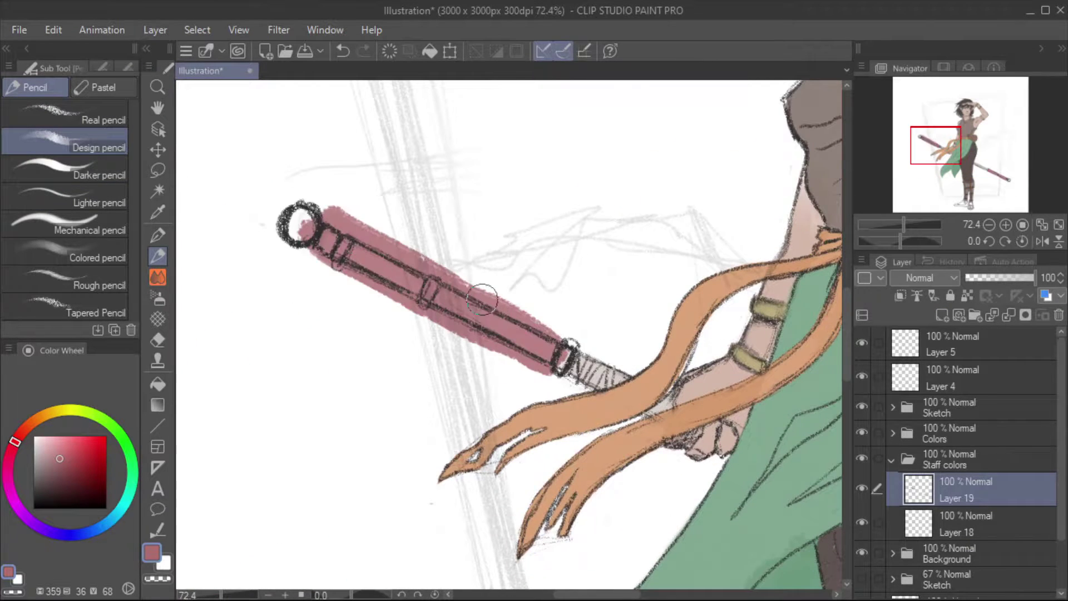
- Erase the red paint outside the shaft lines and over the bands and end knobs, and save the illustration
{"action": "key", "text": "e"}
{"action": "scroll", "coordinate": [482, 300], "scroll_direction": "up", "scroll_amount": 2}
{"action": "mouse_move", "coordinate": [312, 306]}
{"action": "left_mouse_down"}
{"action": "mouse_move", "coordinate": [479, 384]}
{"action": "mouse_move", "coordinate": [562, 406]}
{"action": "left_mouse_up"}
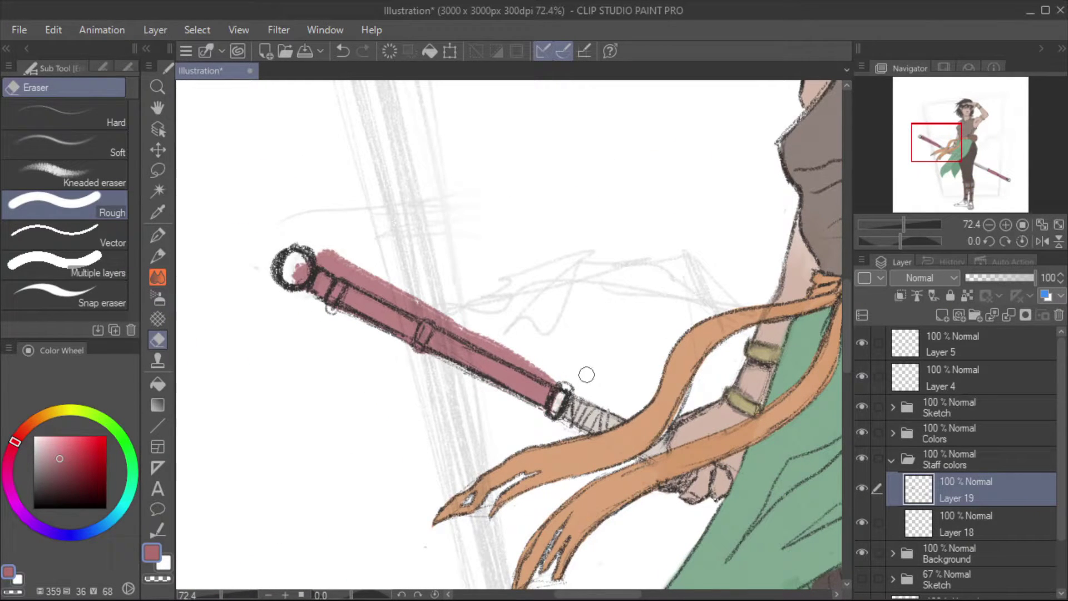
{"action": "left_click", "coordinate": [320, 245], "text": "ctrl+alt"}
{"action": "mouse_move", "coordinate": [334, 267]}
{"action": "left_mouse_down"}
{"action": "mouse_move", "coordinate": [440, 312]}
{"action": "mouse_move", "coordinate": [356, 273]}
{"action": "left_mouse_up"}
{"action": "key", "text": "ctrl+z"}
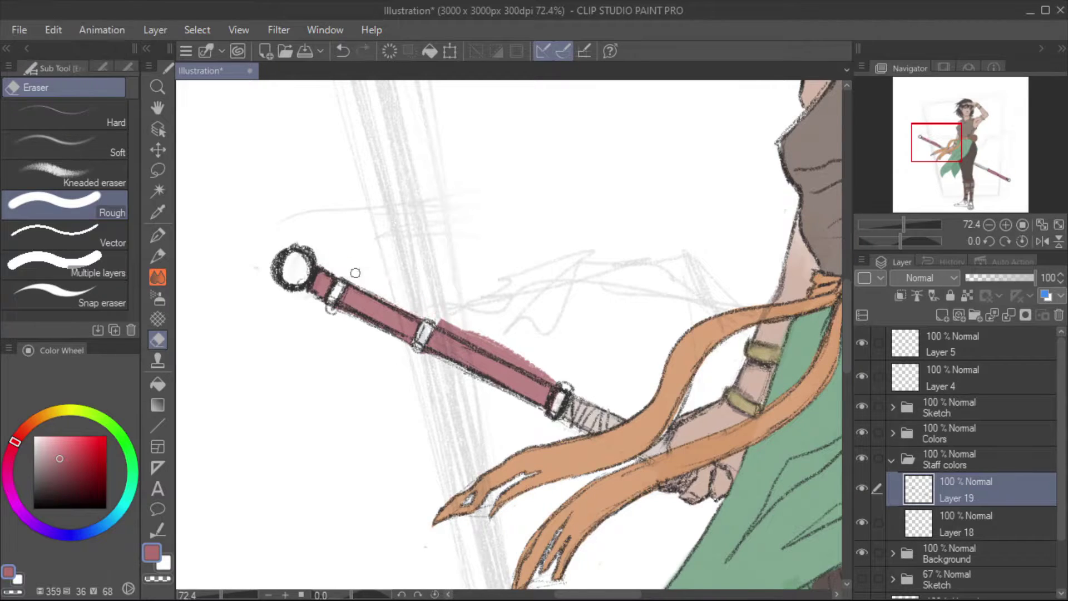
{"action": "left_click_drag", "start_coordinate": [557, 378], "coordinate": [441, 318]}
{"action": "left_click_drag", "start_coordinate": [502, 331], "coordinate": [213, 254]}
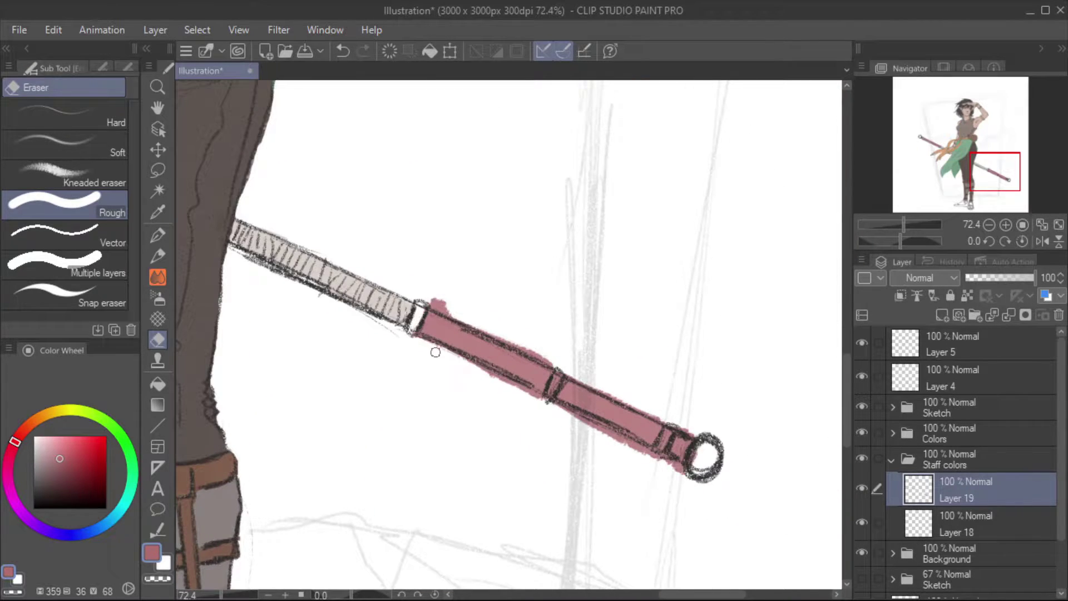
{"action": "mouse_move", "coordinate": [436, 353]}
{"action": "left_mouse_down"}
{"action": "mouse_move", "coordinate": [440, 303]}
{"action": "mouse_move", "coordinate": [513, 328]}
{"action": "left_mouse_up"}
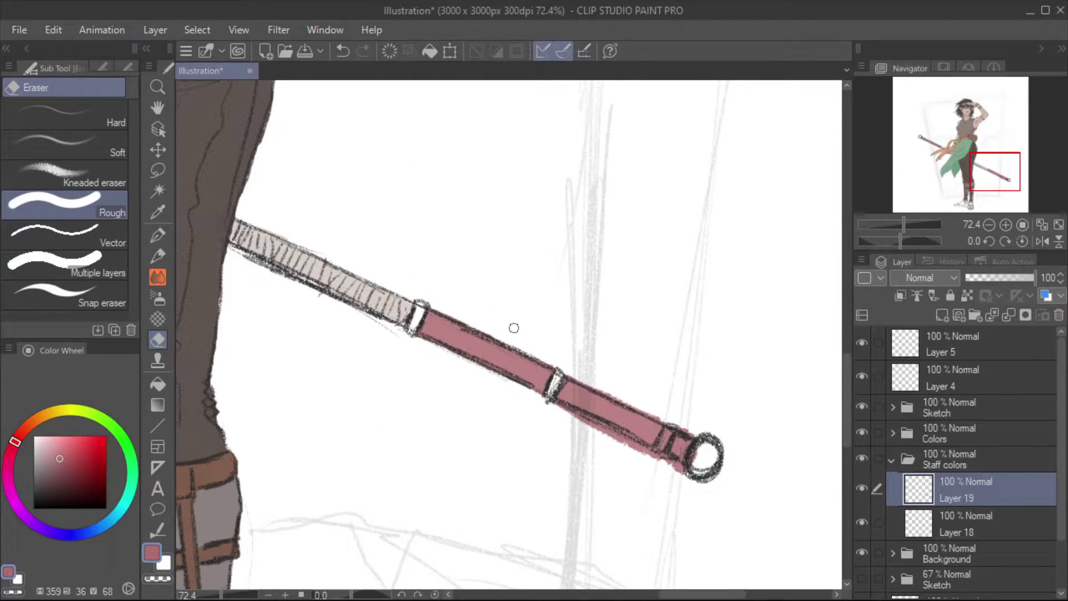
{"action": "left_click_drag", "start_coordinate": [514, 329], "coordinate": [688, 476]}
{"action": "left_click", "coordinate": [20, 29]}
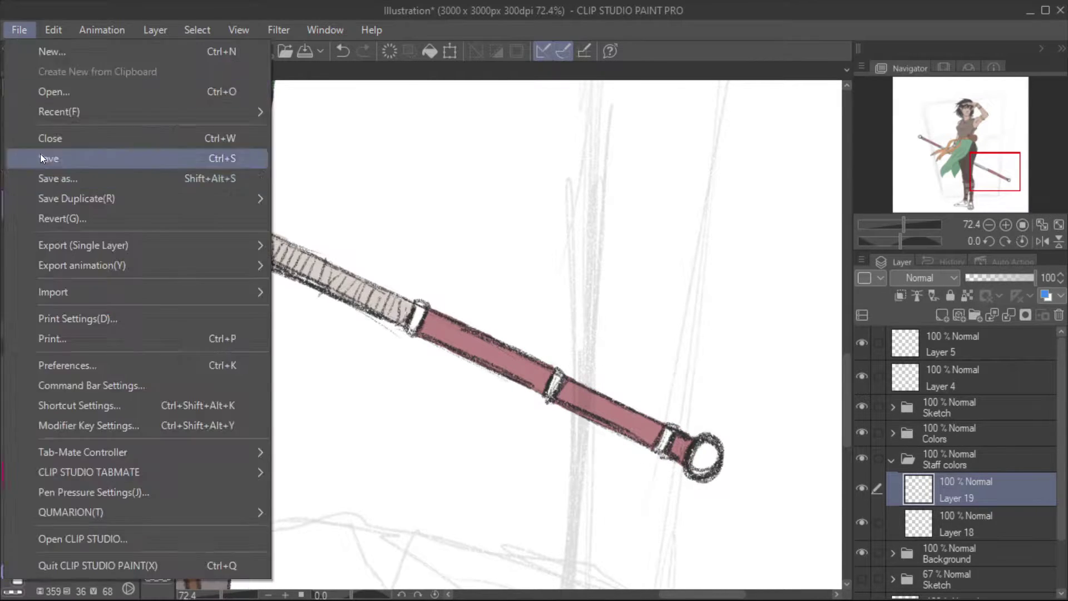
{"action": "left_click", "coordinate": [34, 160]}
- Paint the staff's bands and both end knobs muted gold on a new layer in the Staff colors folder
{"action": "scroll", "coordinate": [833, 504], "scroll_direction": "down", "scroll_amount": 5}
{"action": "left_click", "coordinate": [157, 211]}
{"action": "left_click", "coordinate": [52, 412]}
{"action": "left_click", "coordinate": [65, 448]}
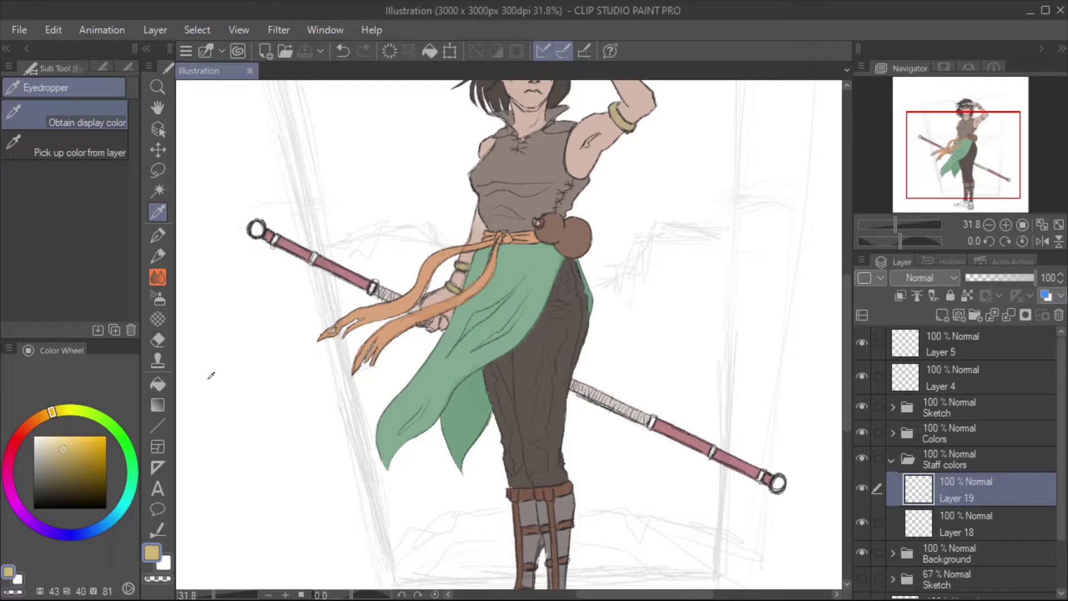
{"action": "key", "text": "p"}
{"action": "key", "text": "ctrl+shift+n"}
{"action": "left_click_drag", "start_coordinate": [314, 251], "coordinate": [316, 262]}
{"action": "left_click_drag", "start_coordinate": [368, 281], "coordinate": [375, 293]}
{"action": "left_click_drag", "start_coordinate": [650, 415], "coordinate": [657, 426]}
{"action": "left_click_drag", "start_coordinate": [710, 445], "coordinate": [782, 487]}
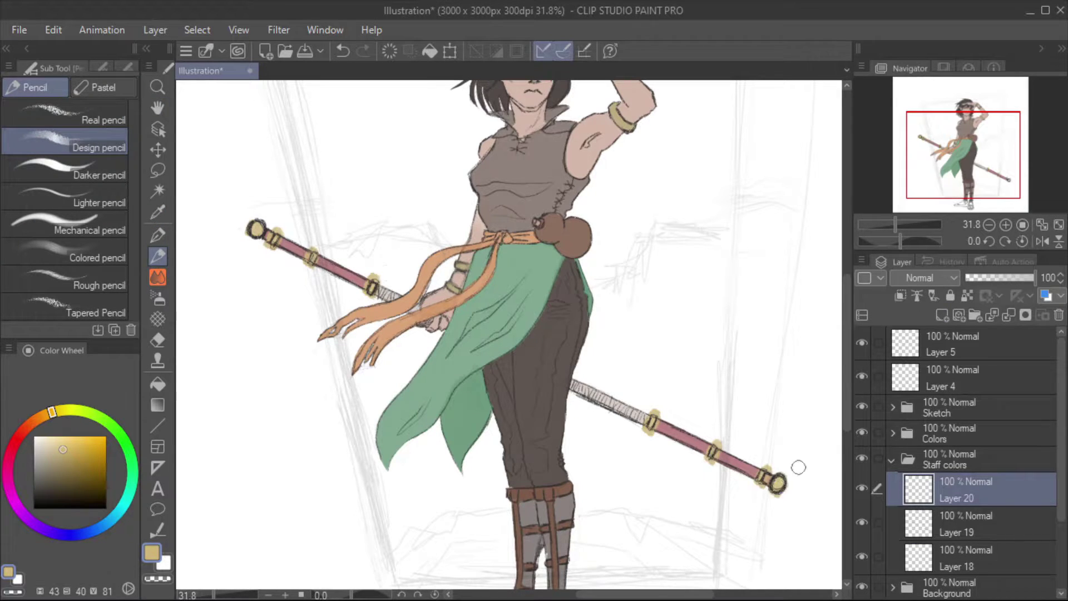
- Erase the gold paint that spills outside the staff's bands and end knobs
{"action": "scroll", "coordinate": [228, 225], "scroll_direction": "up", "scroll_amount": 6}
{"action": "key", "text": "g"}
{"action": "left_click", "coordinate": [157, 340]}
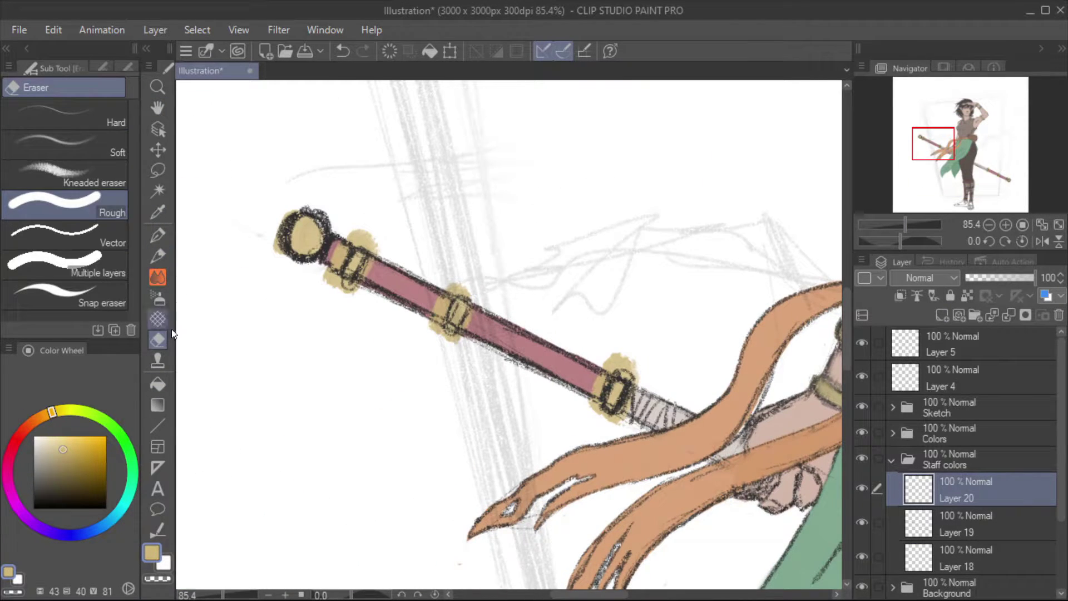
{"action": "left_click_drag", "start_coordinate": [602, 360], "coordinate": [611, 422]}
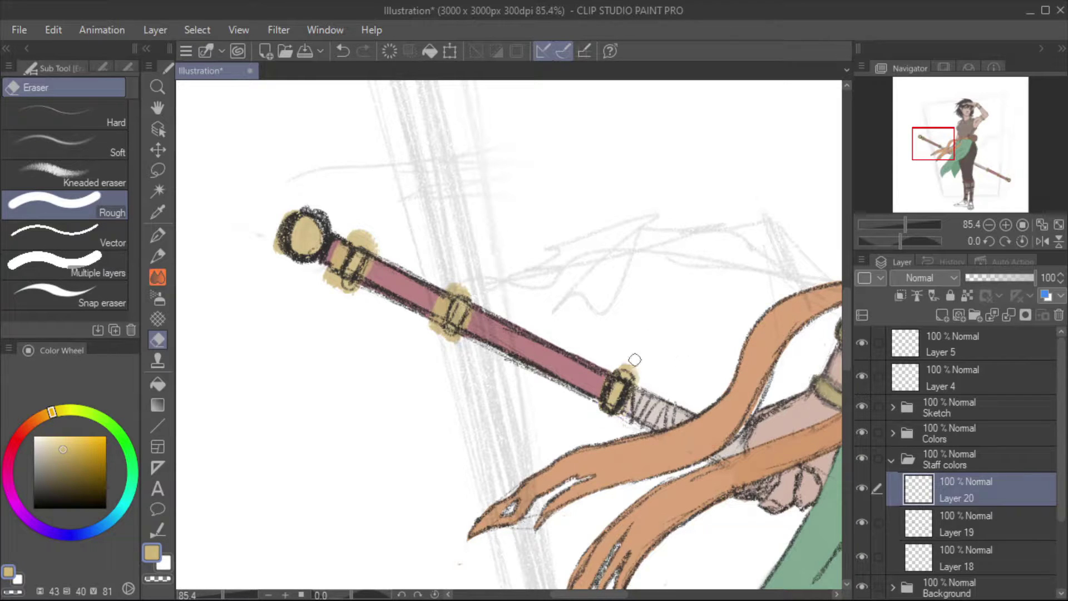
{"action": "left_click_drag", "start_coordinate": [635, 360], "coordinate": [646, 389]}
{"action": "left_click_drag", "start_coordinate": [452, 285], "coordinate": [433, 334]}
{"action": "mouse_move", "coordinate": [326, 296]}
{"action": "left_mouse_down"}
{"action": "mouse_move", "coordinate": [353, 229]}
{"action": "mouse_move", "coordinate": [184, 111]}
{"action": "left_mouse_up"}
{"action": "left_click_drag", "start_coordinate": [550, 334], "coordinate": [579, 384]}
{"action": "left_click_drag", "start_coordinate": [707, 412], "coordinate": [746, 468]}
{"action": "mouse_move", "coordinate": [511, 317]}
{"action": "left_mouse_down"}
{"action": "mouse_move", "coordinate": [527, 323]}
{"action": "mouse_move", "coordinate": [556, 384]}
{"action": "left_mouse_up"}
{"action": "scroll", "coordinate": [357, 315], "scroll_direction": "down", "scroll_amount": 5}
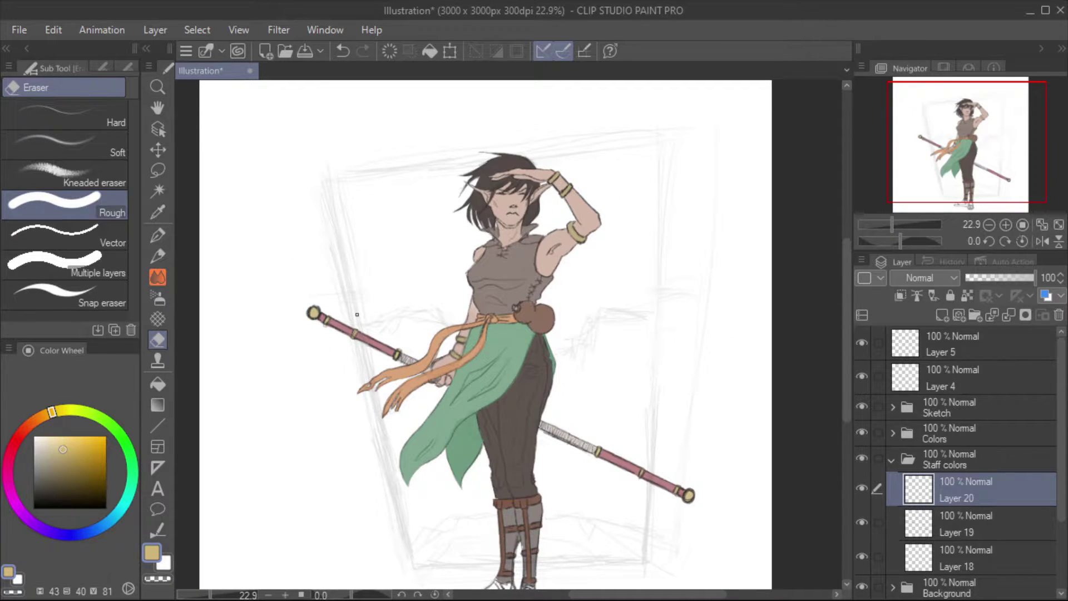
- Collapse the Staff colors folder, add a new layer directly below Layer 1, and make black the drawing colour
{"action": "key", "text": "p"}
{"action": "left_click", "coordinate": [893, 460]}
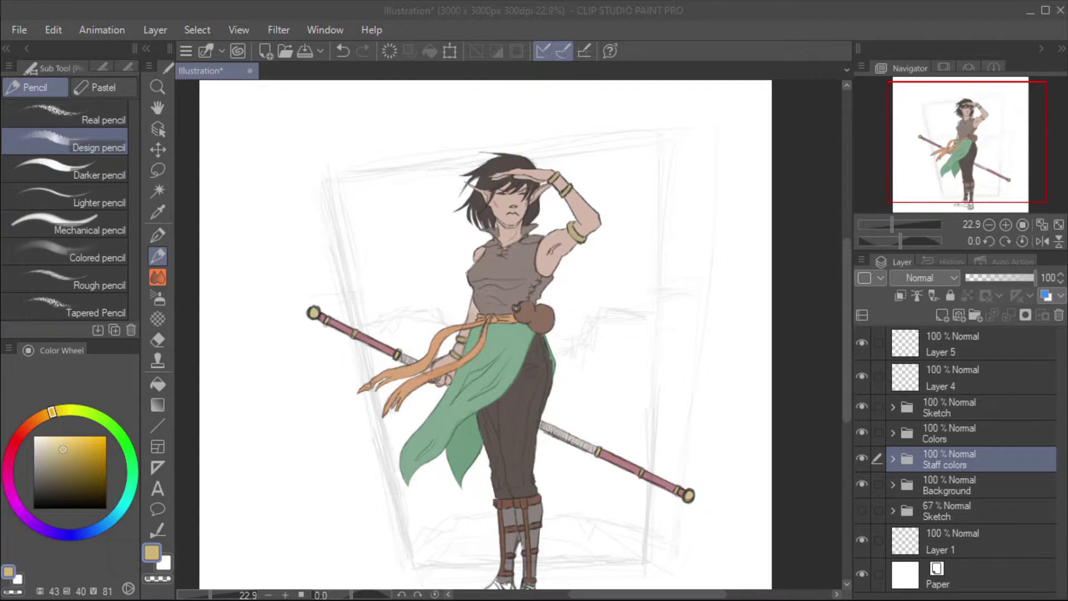
{"action": "scroll", "coordinate": [889, 221], "scroll_direction": "up", "scroll_amount": 1}
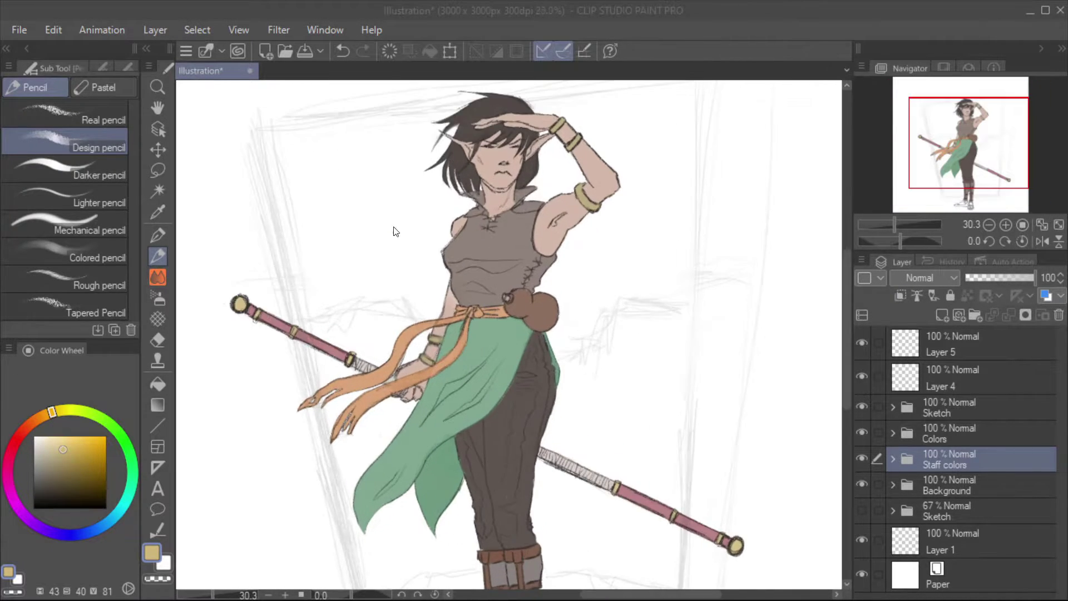
{"action": "scroll", "coordinate": [889, 222], "scroll_direction": "down", "scroll_amount": 3}
{"action": "scroll", "coordinate": [889, 222], "scroll_direction": "up", "scroll_amount": 2}
{"action": "left_click", "coordinate": [438, 272], "text": "ctrl+shift"}
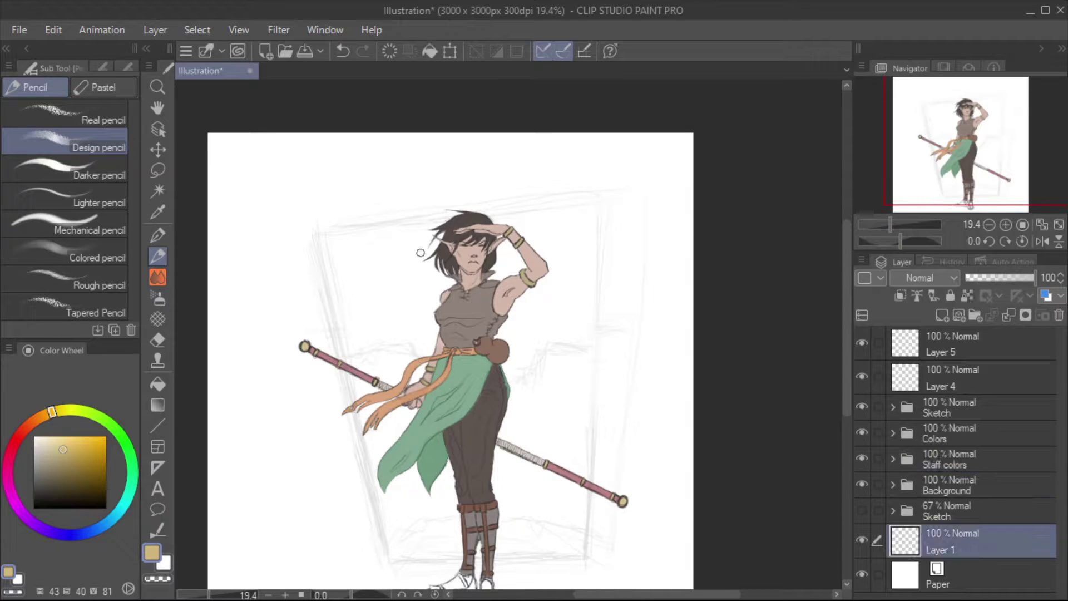
{"action": "key", "text": "ctrl+shift+n"}
{"action": "key", "text": "d"}
{"action": "key", "text": "m"}
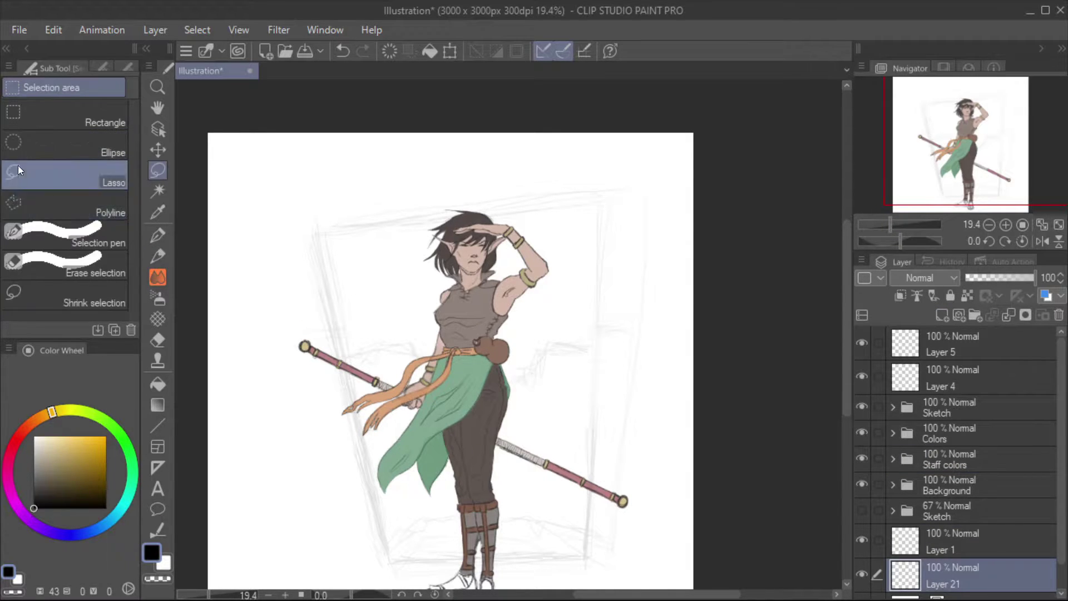
{"action": "key", "text": "m"}
{"action": "left_click", "coordinate": [328, 237]}
{"action": "left_click", "coordinate": [393, 555]}
{"action": "left_click", "coordinate": [583, 555]}
{"action": "double_click", "coordinate": [594, 203]}
- Select the sketched frame's border band by outlining its outer edge with a polyline selection and subtracting the inner area
{"action": "left_click", "coordinate": [605, 191]}
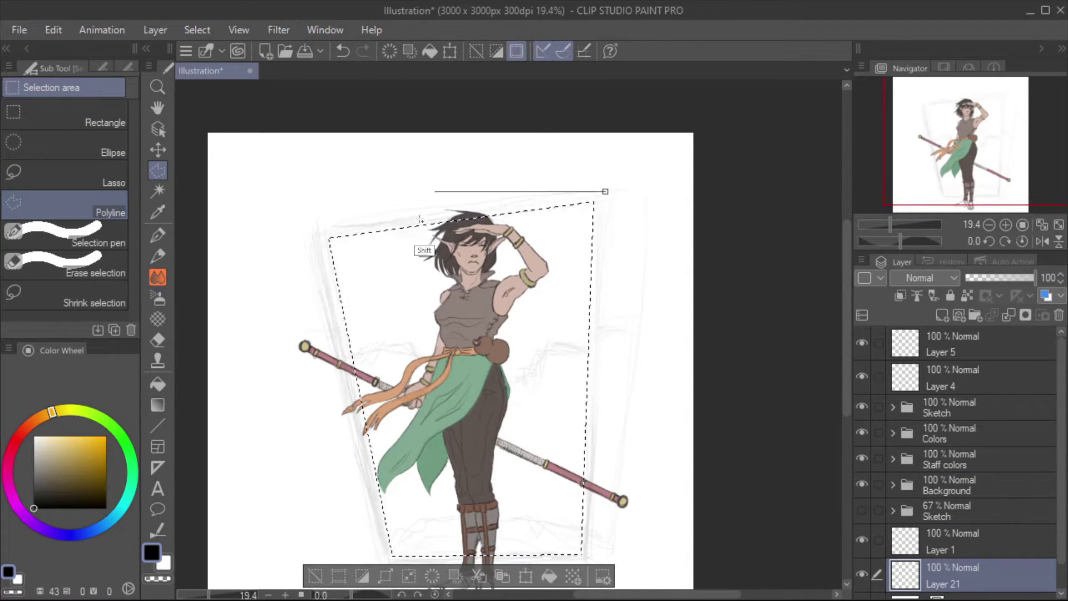
{"action": "left_click", "coordinate": [315, 235]}
{"action": "left_click_drag", "start_coordinate": [342, 439], "coordinate": [308, 355]}
{"action": "left_click", "coordinate": [355, 478]}
{"action": "double_click", "coordinate": [554, 475]}
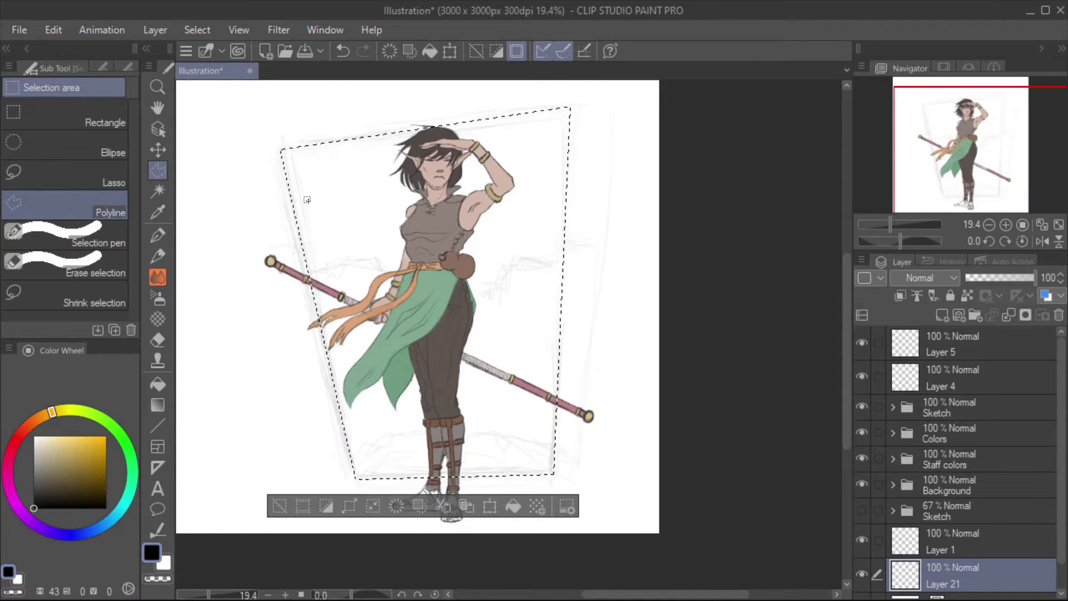
{"action": "left_click", "coordinate": [300, 161], "text": "alt"}
{"action": "left_click", "coordinate": [358, 471]}
{"action": "left_click", "coordinate": [547, 467]}
{"action": "double_click", "coordinate": [558, 122]}
- Fill the selected frame band with black using the Design pencil on Layer 21 and deselect
{"action": "key", "text": "p"}
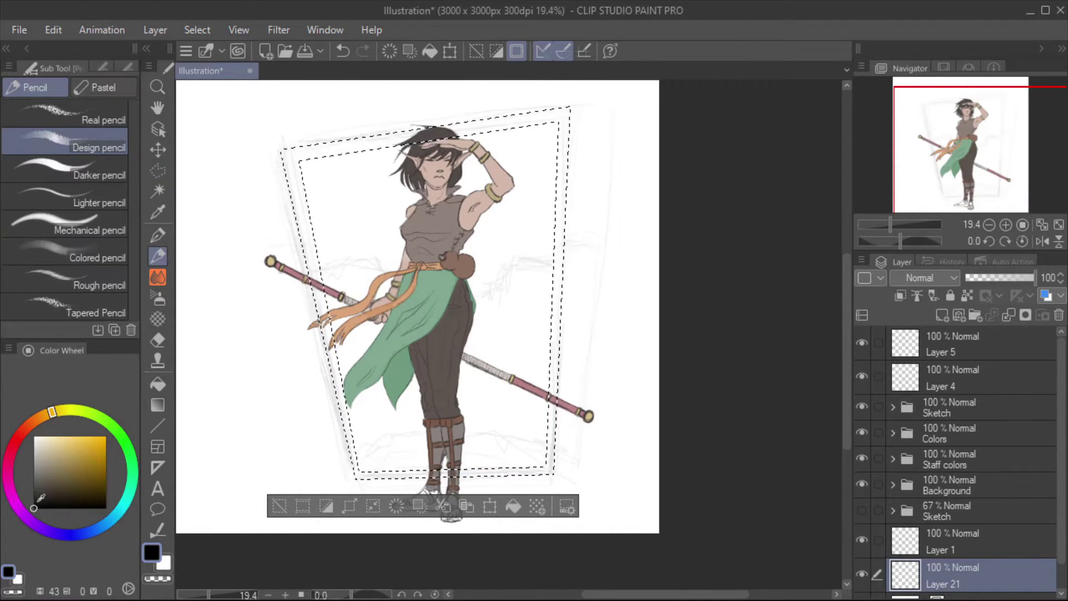
{"action": "mouse_move", "coordinate": [290, 153]}
{"action": "left_mouse_down"}
{"action": "mouse_move", "coordinate": [563, 175]}
{"action": "mouse_move", "coordinate": [377, 115]}
{"action": "mouse_move", "coordinate": [348, 470]}
{"action": "left_mouse_up"}
{"action": "key", "text": "ctrl+d"}
- Erase the black frame on Layer 21 where it shows through the character's hair and the staff
{"action": "left_click_drag", "start_coordinate": [890, 224], "coordinate": [904, 224]}
{"action": "left_click_drag", "start_coordinate": [986, 153], "coordinate": [964, 114]}
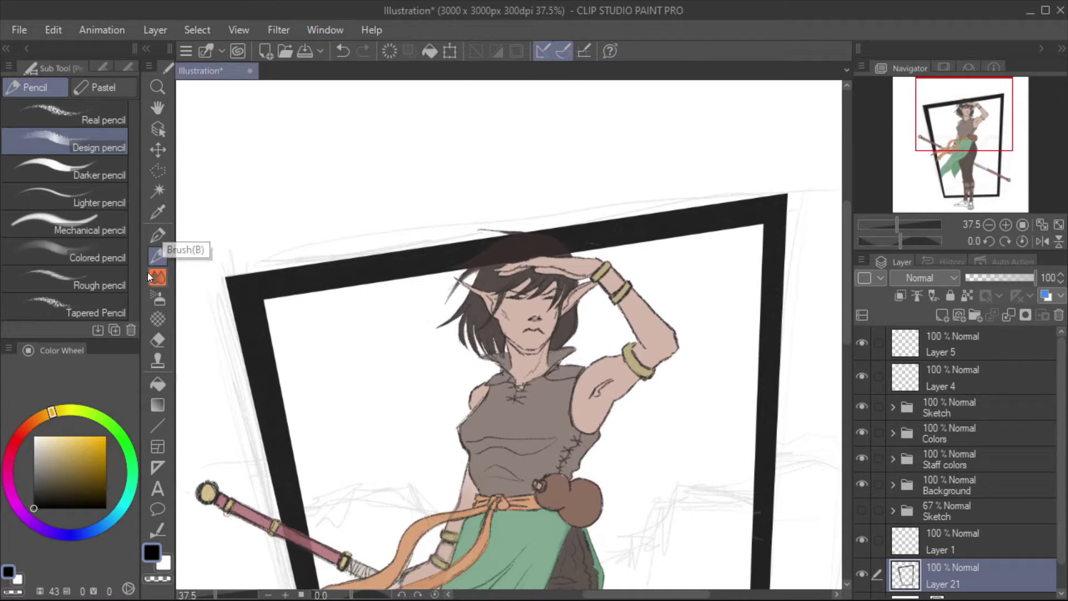
{"action": "left_click", "coordinate": [158, 339]}
{"action": "left_click", "coordinate": [543, 249], "text": "ctrl+alt"}
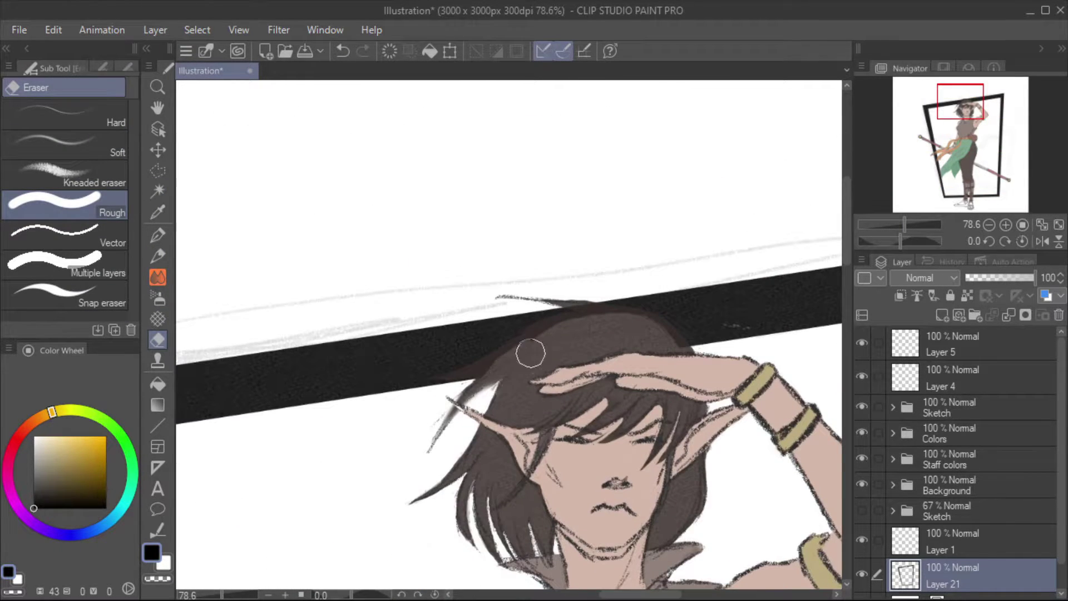
{"action": "key", "text": "bracketleft"}
{"action": "key", "text": "ctrl+z"}
{"action": "left_click_drag", "start_coordinate": [573, 310], "coordinate": [601, 313]}
{"action": "key", "text": "ctrl+z"}
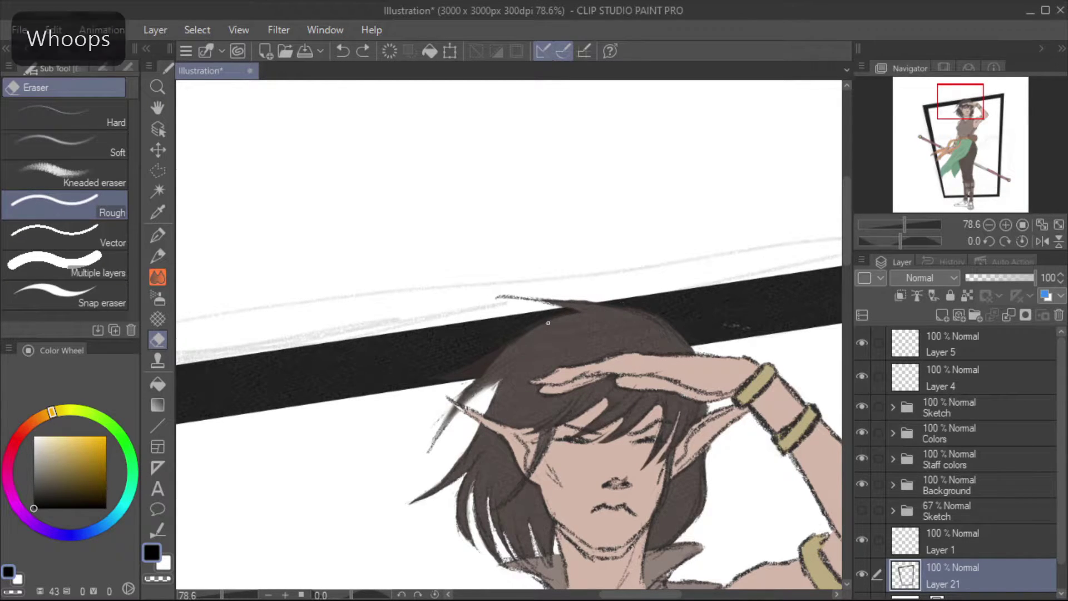
{"action": "mouse_move", "coordinate": [507, 348]}
{"action": "left_mouse_down"}
{"action": "mouse_move", "coordinate": [439, 376]}
{"action": "mouse_move", "coordinate": [467, 376]}
{"action": "left_mouse_up"}
{"action": "key", "text": "ctrl+z"}
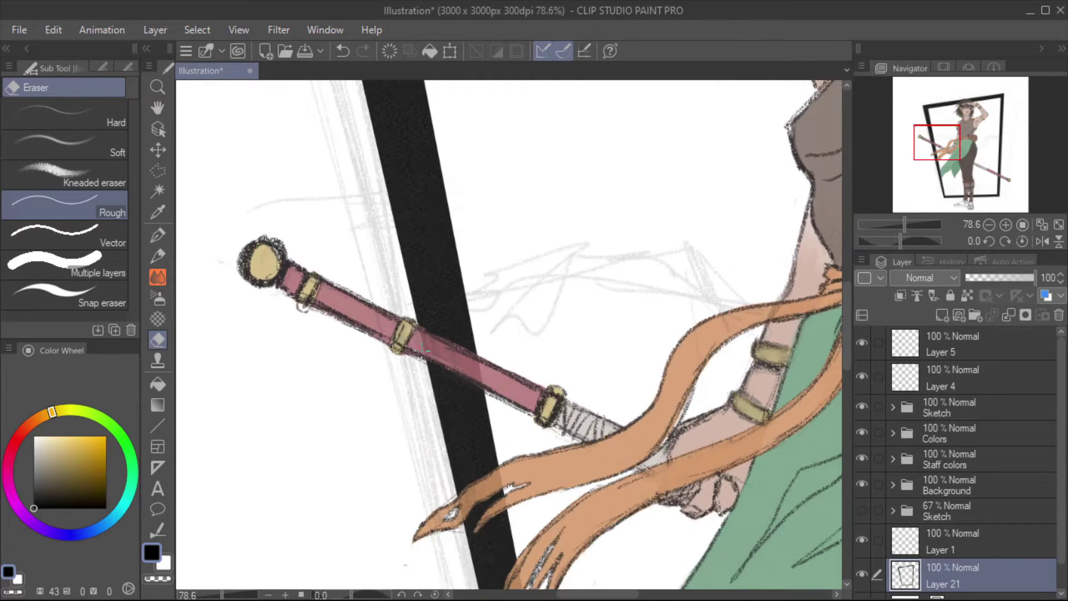
{"action": "left_click_drag", "start_coordinate": [445, 367], "coordinate": [467, 361]}
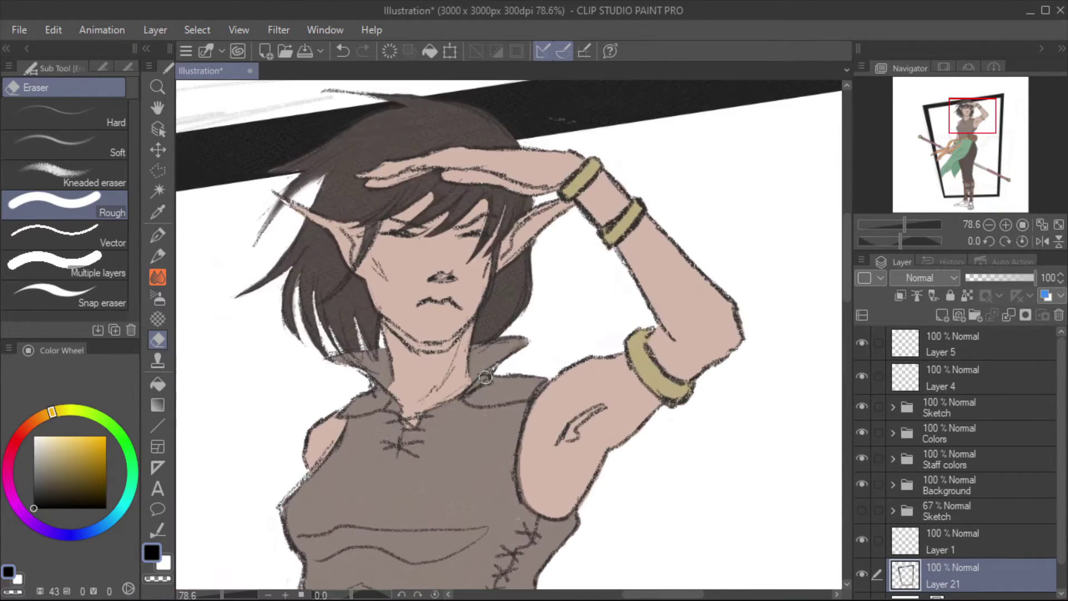
{"action": "left_click", "coordinate": [893, 434]}
{"action": "left_click", "coordinate": [952, 455]}
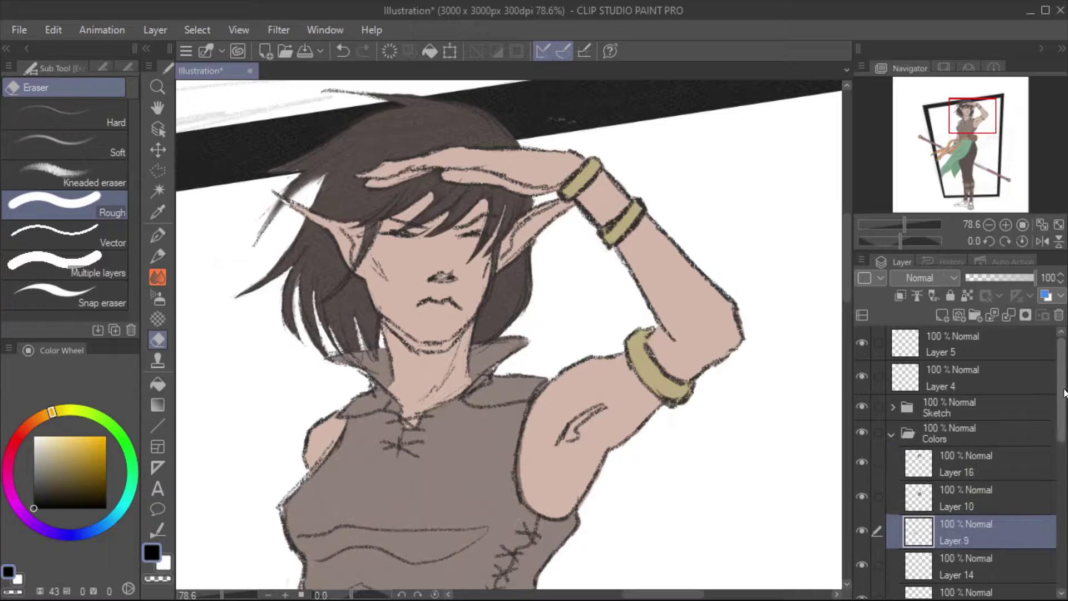
{"action": "scroll", "coordinate": [1053, 411], "scroll_direction": "down", "scroll_amount": 3}
{"action": "left_click", "coordinate": [891, 350]}
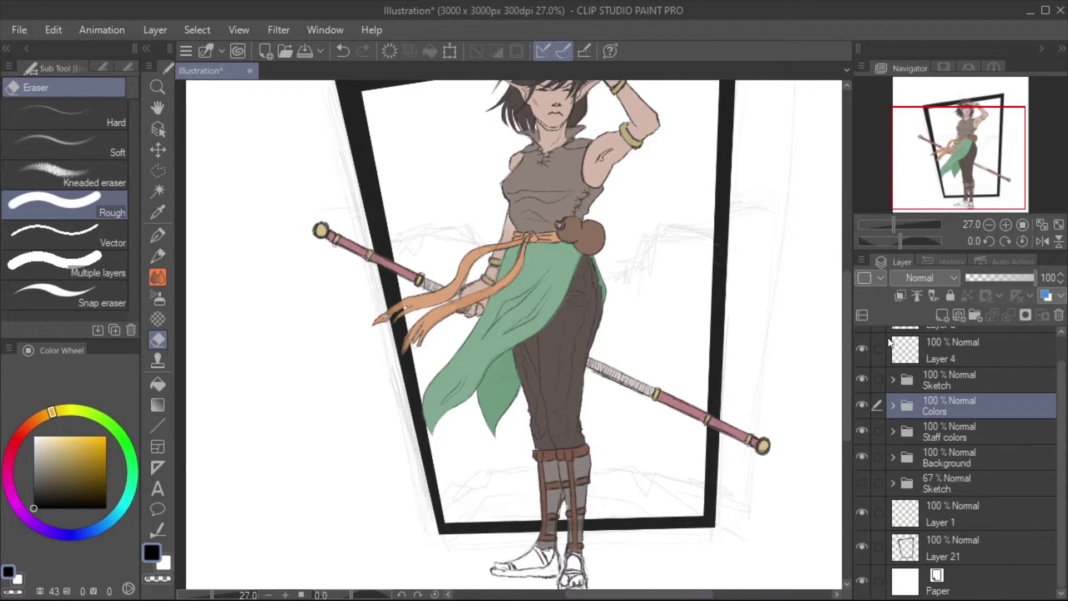
- Clear the lower legs and feet that extend below the frame's bottom bar, using a polyline selection, and deselect
{"action": "key", "text": "m"}
{"action": "scroll", "coordinate": [709, 542], "scroll_direction": "down", "scroll_amount": 3}
{"action": "double_click", "coordinate": [462, 590]}
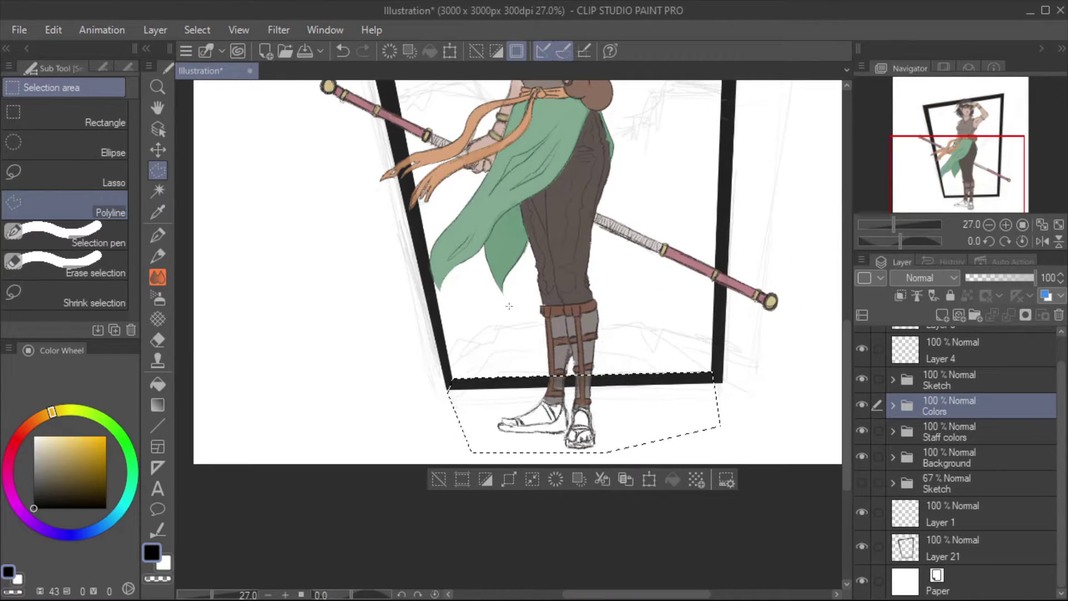
{"action": "left_click", "coordinate": [946, 380]}
{"action": "key", "text": "Delete"}
{"action": "key", "text": "ctrl+d"}
- Clean up the overlap between the black frame and the green cloth's outer edge with the Rough eraser, using Layer 21 and Layer 8
{"action": "scroll", "coordinate": [428, 259], "scroll_direction": "up", "scroll_amount": 5}
{"action": "left_click", "coordinate": [946, 406]}
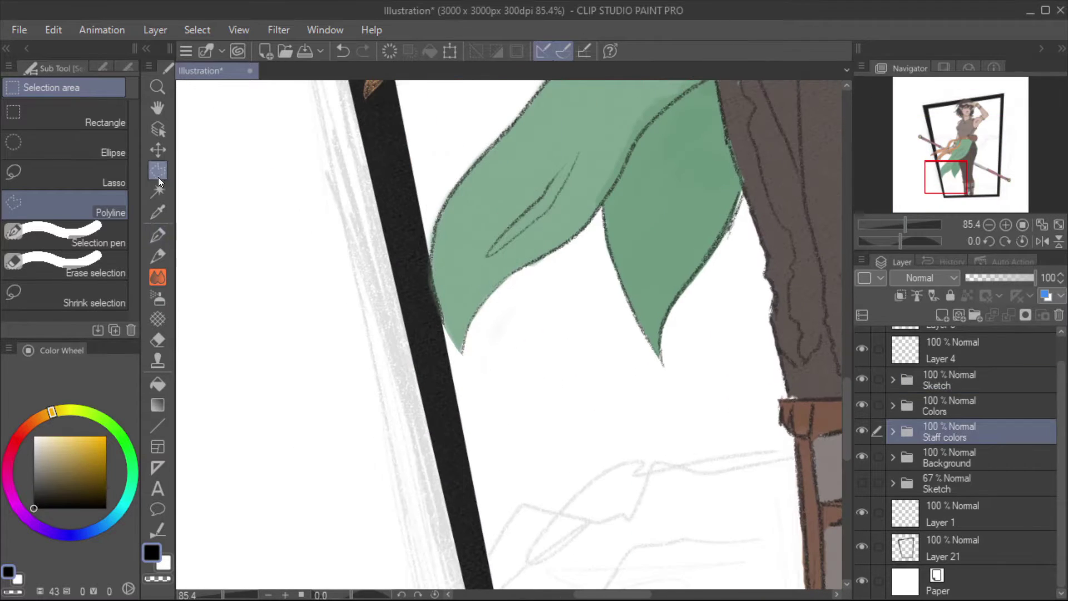
{"action": "key", "text": "e"}
{"action": "left_click", "coordinate": [894, 406]}
{"action": "left_click", "coordinate": [968, 573]}
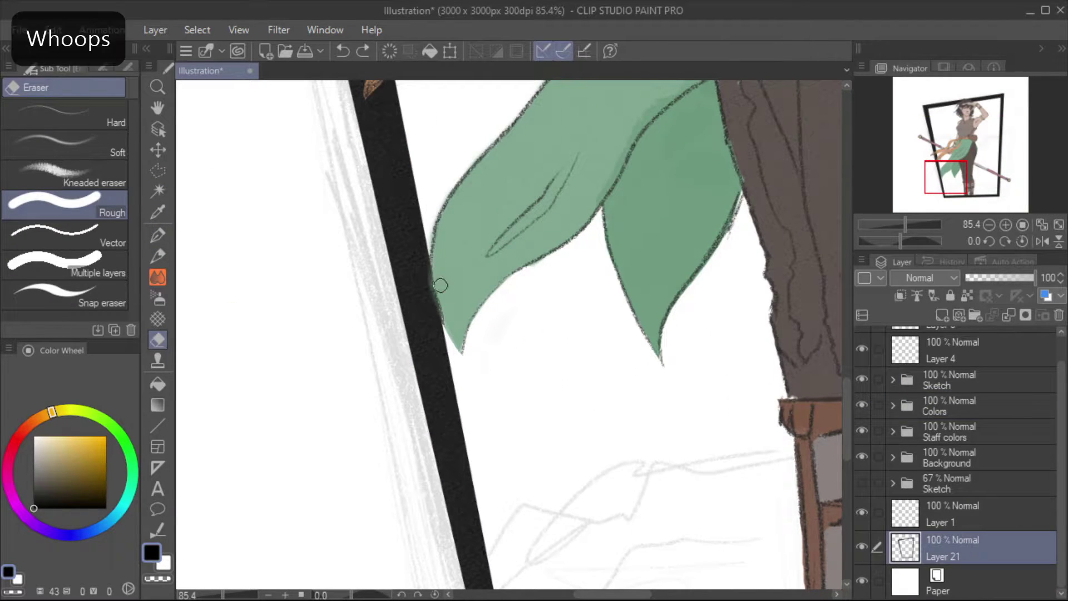
{"action": "left_click", "coordinate": [941, 405]}
{"action": "left_click", "coordinate": [432, 300], "text": "ctrl+shift"}
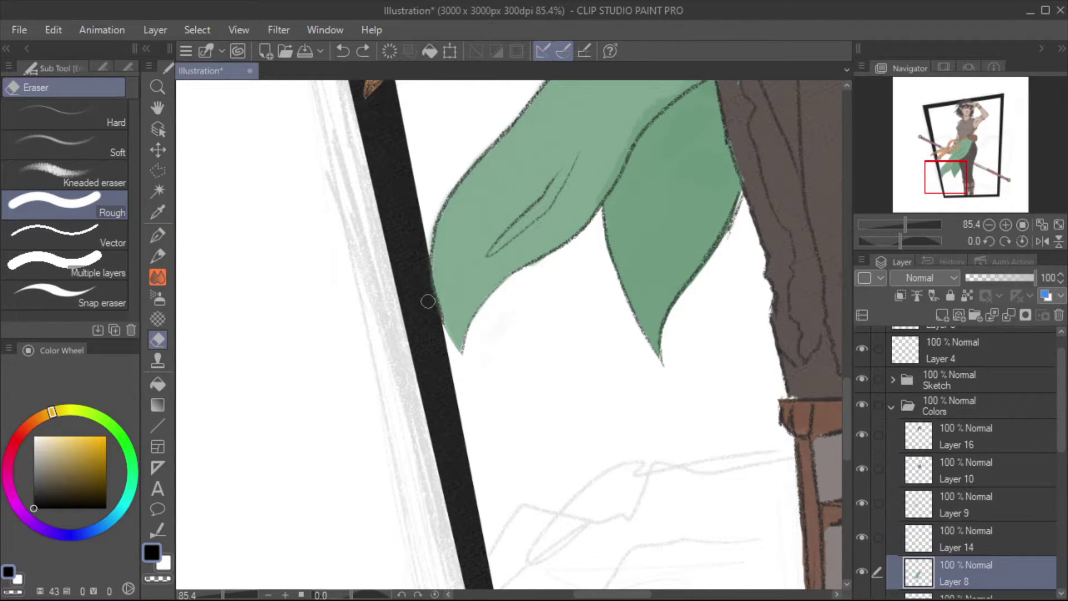
{"action": "scroll", "coordinate": [390, 389], "scroll_direction": "down", "scroll_amount": 5}
{"action": "scroll", "coordinate": [393, 249], "scroll_direction": "down", "scroll_amount": 2}
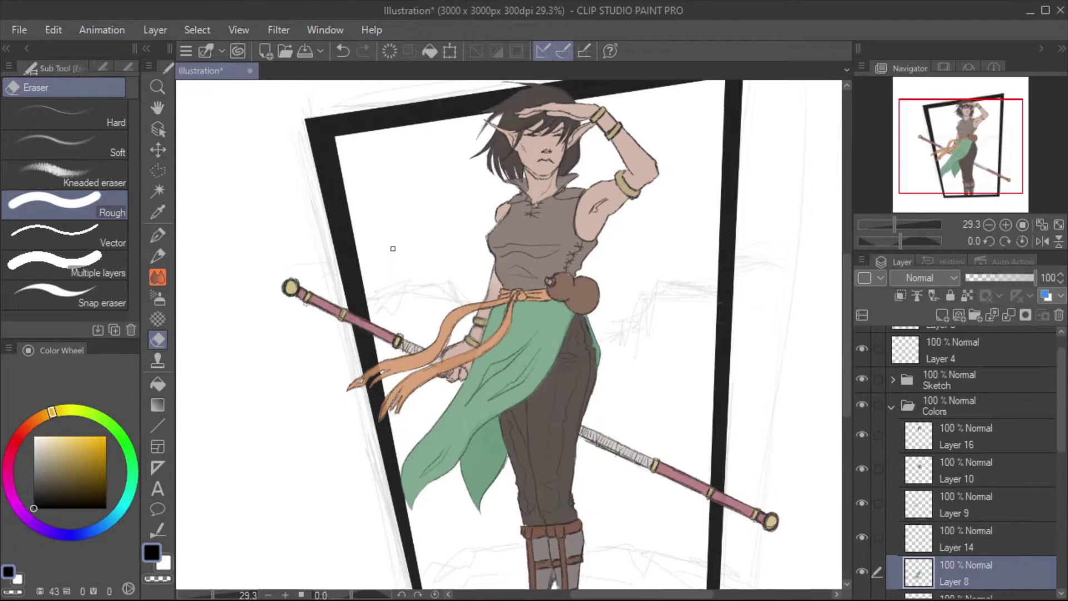
- Try muted purple shading on the raised arm with the Design pencil, on a new layer above the Sketch folder
{"action": "scroll", "coordinate": [344, 209], "scroll_direction": "up", "scroll_amount": 4}
{"action": "left_click", "coordinate": [892, 407]}
{"action": "left_click", "coordinate": [937, 379]}
{"action": "key", "text": "ctrl+shift+n"}
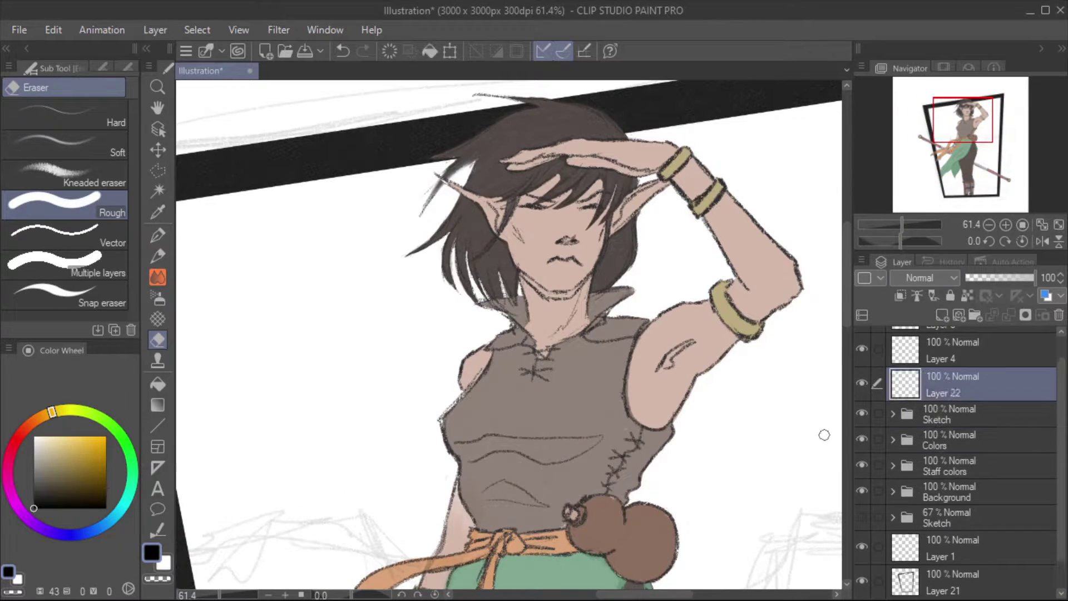
{"action": "left_click", "coordinate": [81, 459]}
{"action": "left_click", "coordinate": [61, 535]}
{"action": "key", "text": "p"}
{"action": "left_click", "coordinate": [718, 340], "text": "ctrl+alt"}
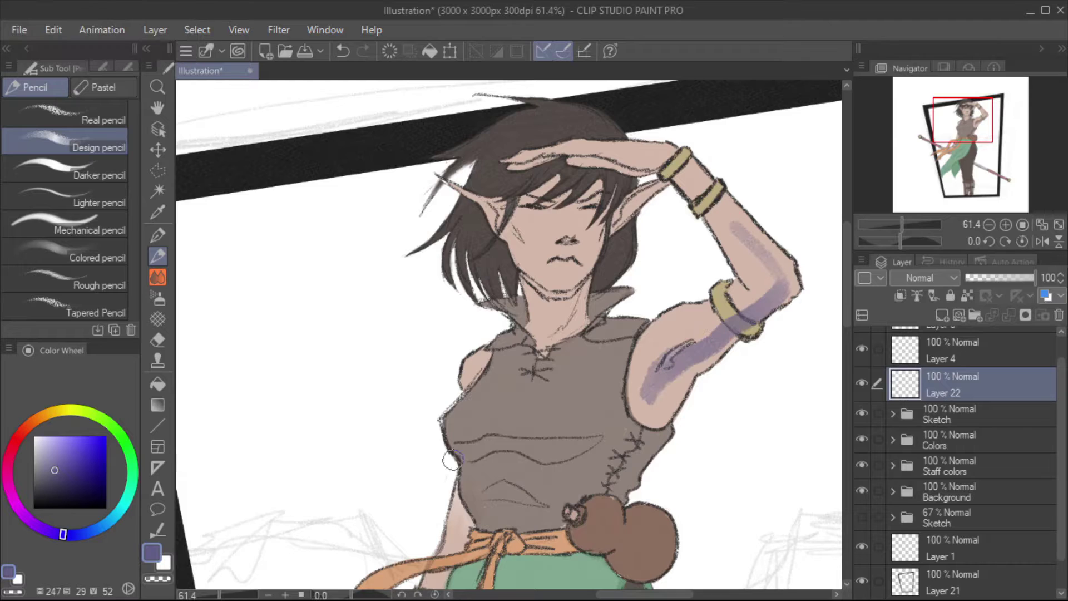
- Add a layer above Layer 15 in the Colors folder and paint red blush on the raised arm and hand with the Design pencil
{"action": "key", "text": "ctrl+shift+n"}
{"action": "left_click", "coordinate": [18, 436]}
{"action": "left_click", "coordinate": [83, 450]}
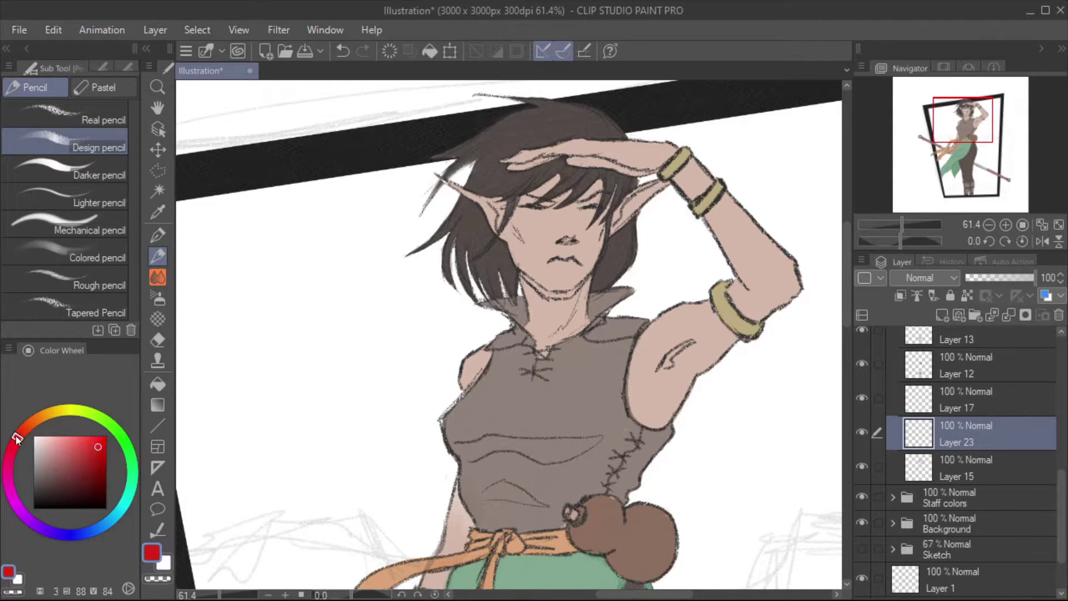
{"action": "mouse_move", "coordinate": [760, 279]}
{"action": "left_mouse_down"}
{"action": "mouse_move", "coordinate": [737, 241]}
{"action": "mouse_move", "coordinate": [762, 278]}
{"action": "left_mouse_up"}
{"action": "left_click_drag", "start_coordinate": [734, 303], "coordinate": [704, 323]}
{"action": "left_click", "coordinate": [659, 298], "text": "ctrl+alt"}
{"action": "left_click_drag", "start_coordinate": [724, 217], "coordinate": [768, 278]}
{"action": "left_click_drag", "start_coordinate": [684, 166], "coordinate": [701, 189]}
{"action": "left_click_drag", "start_coordinate": [568, 151], "coordinate": [646, 148]}
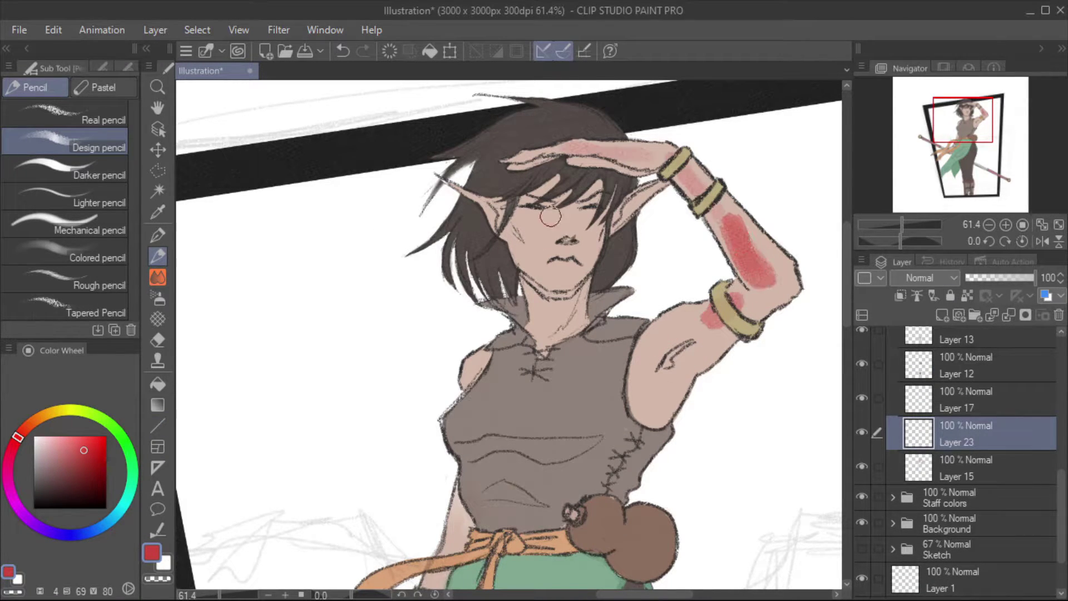
- Paint red blush on the cheeks, nose, lips, ears, neck, shoulders and upper arm, undoing any stray stroke
{"action": "left_click", "coordinate": [608, 215], "text": "ctrl+alt"}
{"action": "left_click_drag", "start_coordinate": [518, 223], "coordinate": [534, 245]}
{"action": "mouse_move", "coordinate": [589, 226]}
{"action": "left_mouse_down"}
{"action": "mouse_move", "coordinate": [604, 242]}
{"action": "mouse_move", "coordinate": [576, 240]}
{"action": "mouse_move", "coordinate": [543, 334]}
{"action": "left_mouse_up"}
{"action": "left_click_drag", "start_coordinate": [568, 278], "coordinate": [581, 334]}
{"action": "mouse_move", "coordinate": [649, 318]}
{"action": "left_mouse_down"}
{"action": "mouse_move", "coordinate": [696, 356]}
{"action": "mouse_move", "coordinate": [681, 412]}
{"action": "left_mouse_up"}
{"action": "left_click_drag", "start_coordinate": [511, 170], "coordinate": [606, 264]}
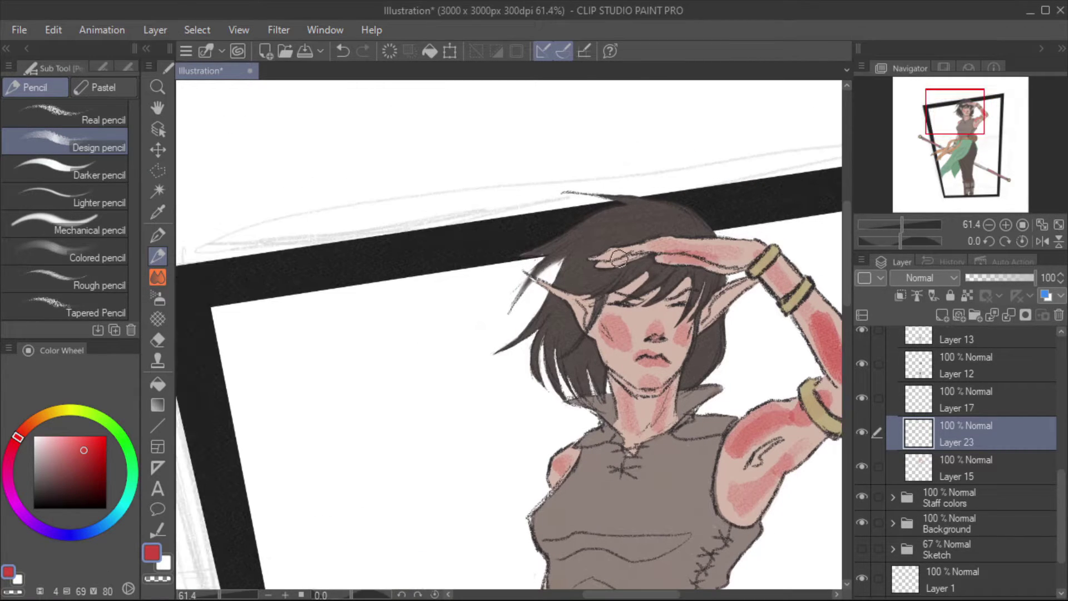
{"action": "key", "text": "ctrl+z"}
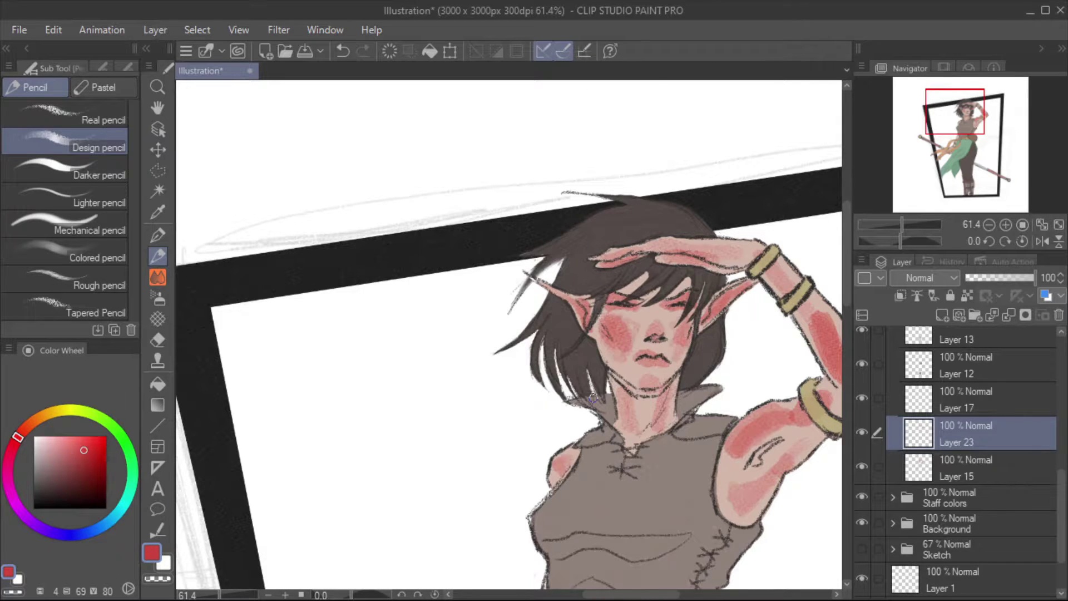
- Lower the opacity of the red blush layer to 64%
{"action": "scroll", "coordinate": [594, 397], "scroll_direction": "down", "scroll_amount": 5}
{"action": "key", "text": "ctrl+0"}
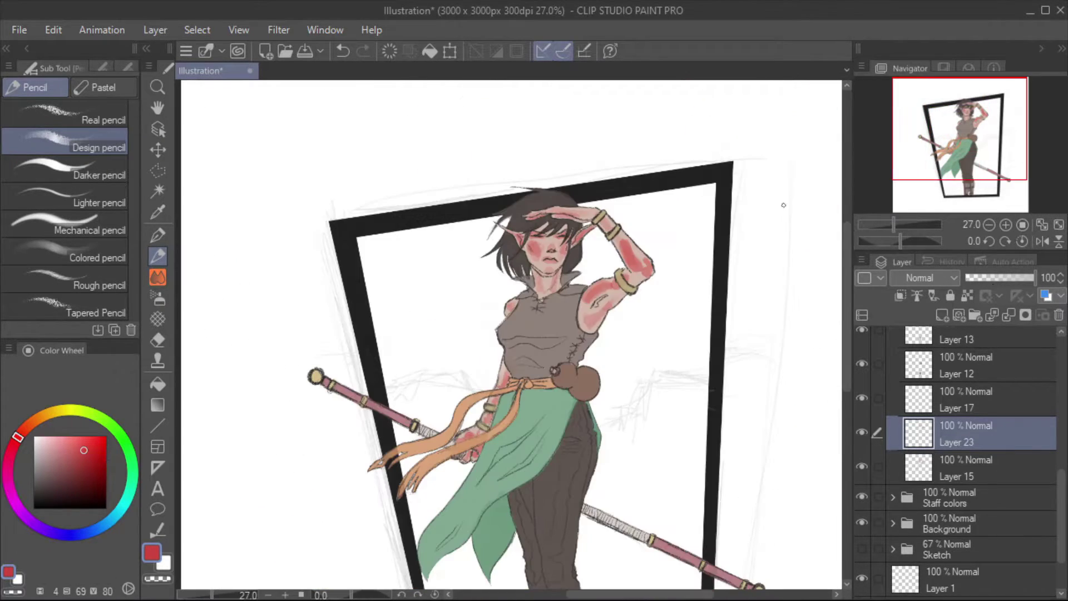
{"action": "scroll", "coordinate": [584, 262], "scroll_direction": "up", "scroll_amount": 3}
{"action": "mouse_move", "coordinate": [1034, 278]}
{"action": "left_mouse_down"}
{"action": "mouse_move", "coordinate": [995, 262]}
{"action": "mouse_move", "coordinate": [1010, 277]}
{"action": "left_mouse_up"}
- Refine the blush on the arm with the Design pencil and soften the red on the face and arm with the Soft eraser
{"action": "key", "text": "e"}
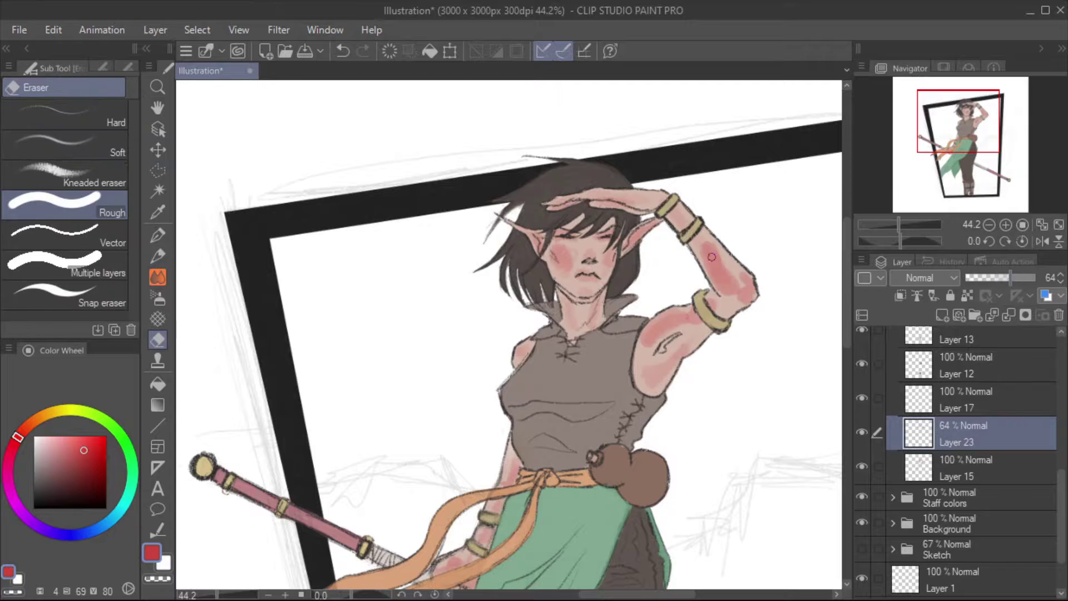
{"action": "left_click", "coordinate": [553, 189], "text": "ctrl+alt"}
{"action": "key", "text": "p"}
{"action": "left_click_drag", "start_coordinate": [662, 348], "coordinate": [686, 343]}
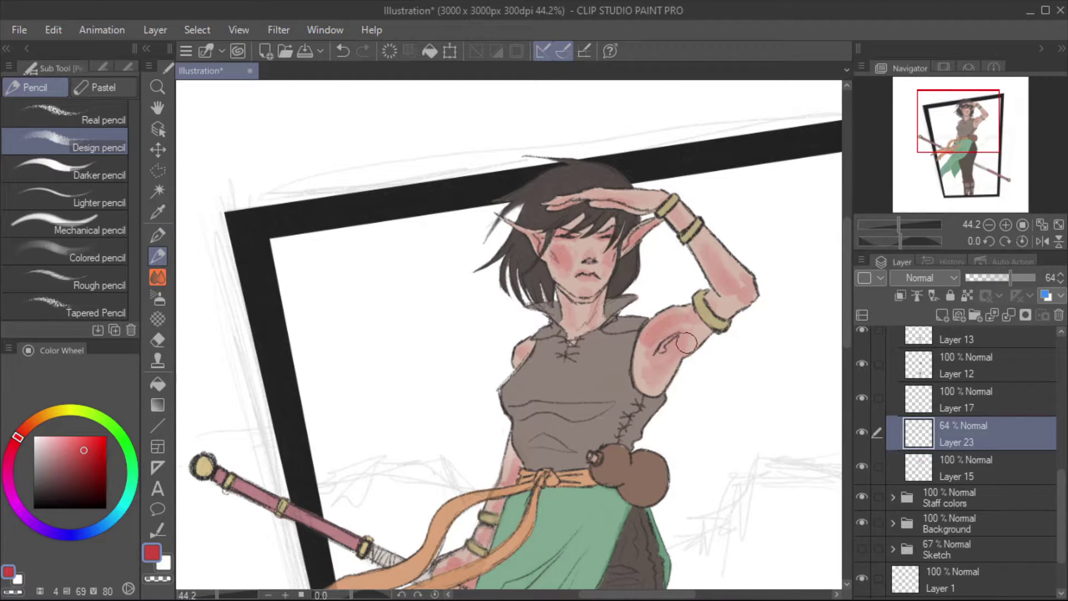
{"action": "key", "text": "e"}
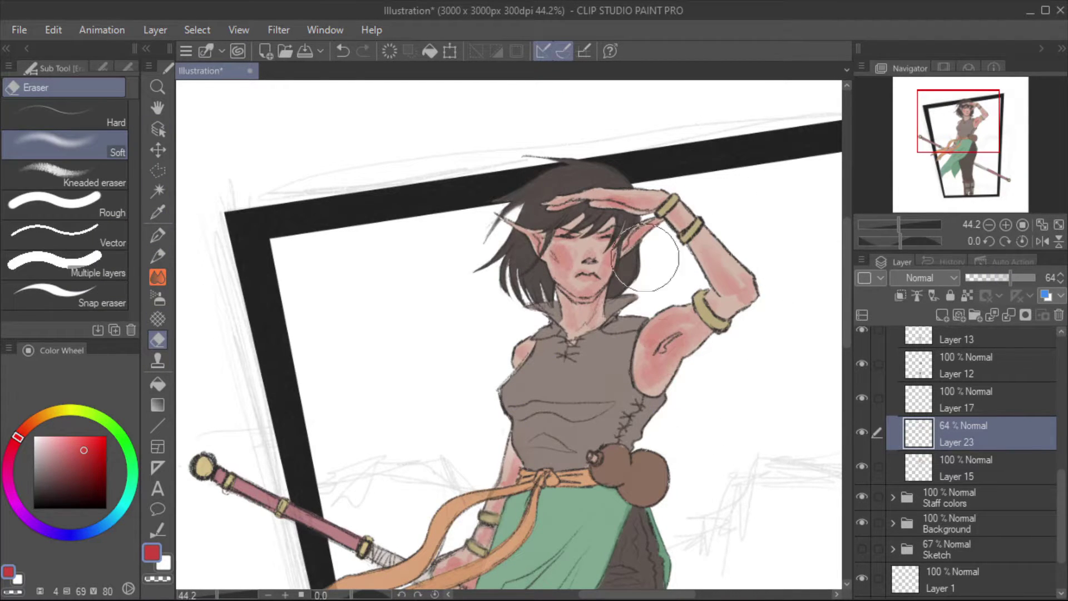
{"action": "left_click_drag", "start_coordinate": [646, 259], "coordinate": [616, 322]}
{"action": "left_click_drag", "start_coordinate": [524, 283], "coordinate": [598, 205]}
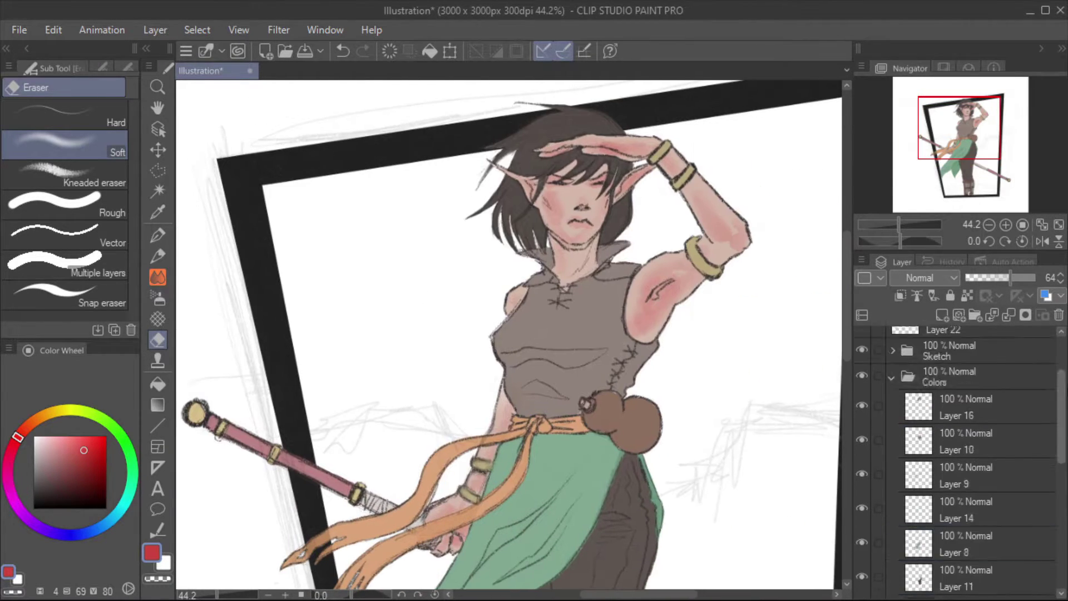
- Create a folder above the Colors folder with a new layer inside it for shading, and choose a dark blue
{"action": "left_click", "coordinate": [940, 440]}
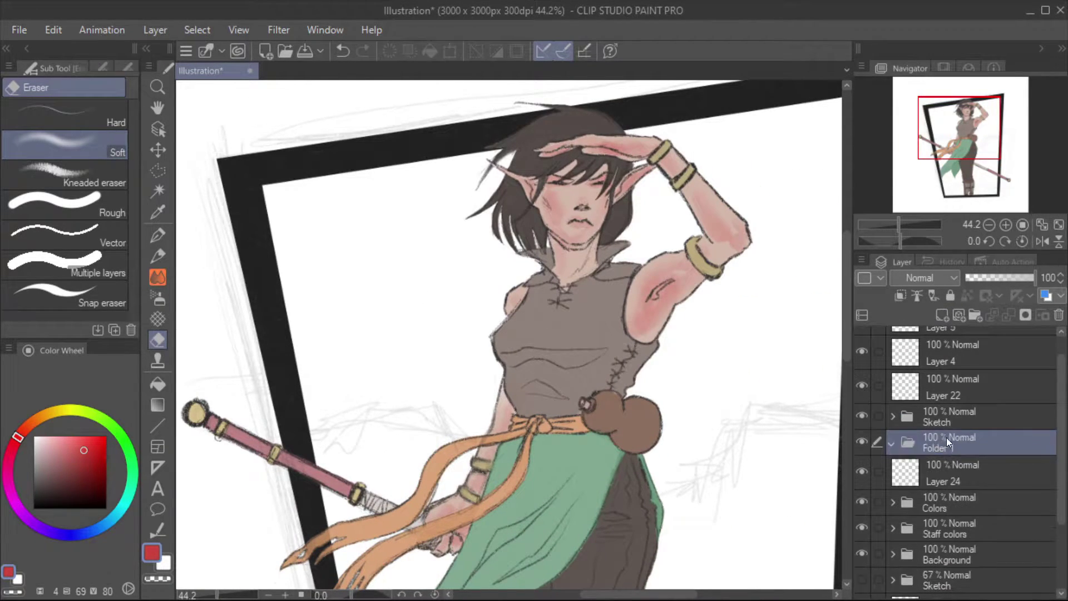
{"action": "left_click", "coordinate": [71, 536]}
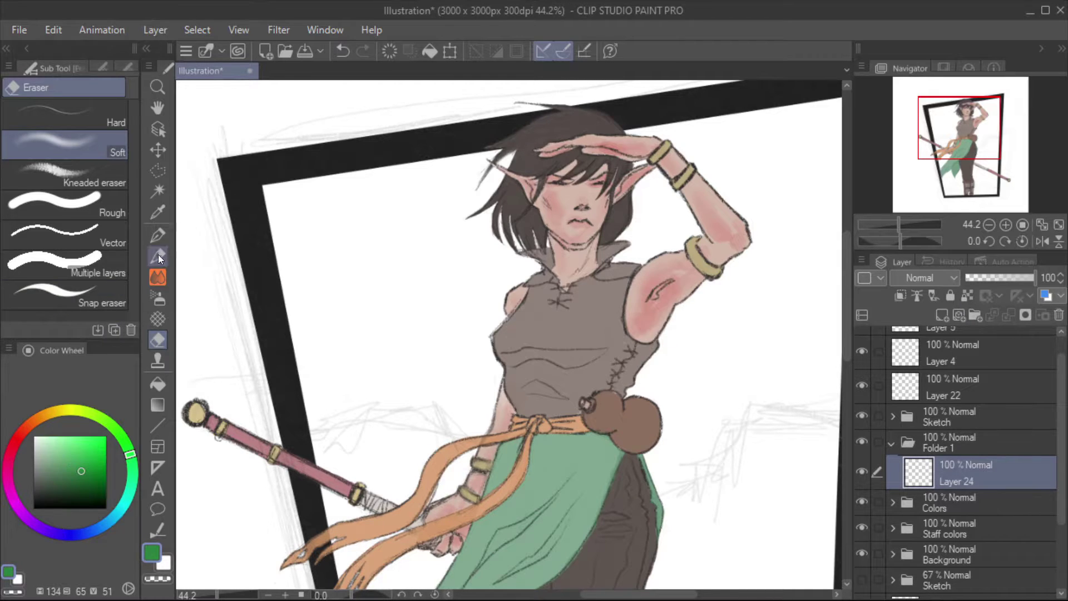
- Try dark blue shading over the vest, raised arm and gourd with the Design pencil, and delete that shading layer
{"action": "key", "text": "p"}
{"action": "mouse_move", "coordinate": [601, 353]}
{"action": "left_mouse_down"}
{"action": "mouse_move", "coordinate": [514, 358]}
{"action": "mouse_move", "coordinate": [541, 314]}
{"action": "mouse_move", "coordinate": [651, 239]}
{"action": "left_mouse_up"}
{"action": "key", "text": "ctrl+z"}
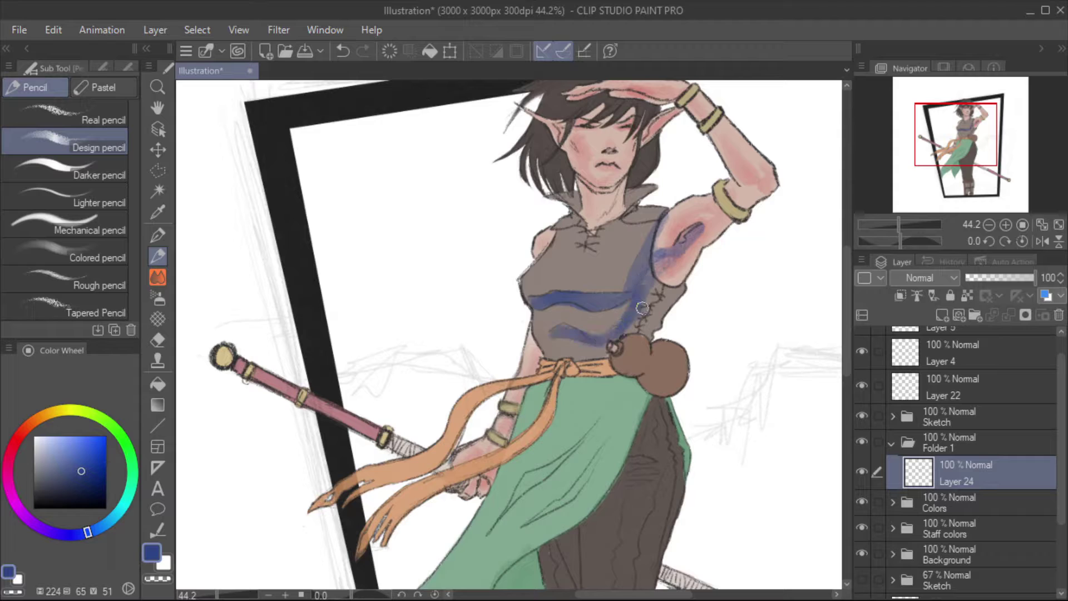
{"action": "mouse_move", "coordinate": [642, 307]}
{"action": "left_mouse_down"}
{"action": "mouse_move", "coordinate": [645, 289]}
{"action": "mouse_move", "coordinate": [593, 306]}
{"action": "left_mouse_up"}
{"action": "mouse_move", "coordinate": [684, 221]}
{"action": "left_mouse_down"}
{"action": "mouse_move", "coordinate": [634, 321]}
{"action": "mouse_move", "coordinate": [556, 408]}
{"action": "mouse_move", "coordinate": [562, 380]}
{"action": "left_mouse_up"}
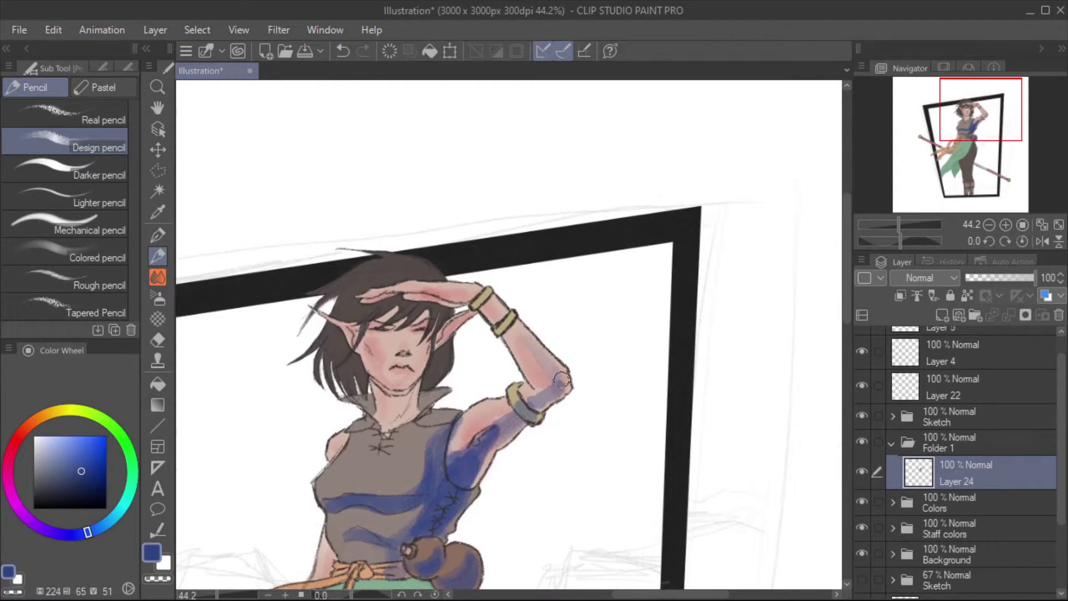
{"action": "left_click_drag", "start_coordinate": [471, 287], "coordinate": [492, 238]}
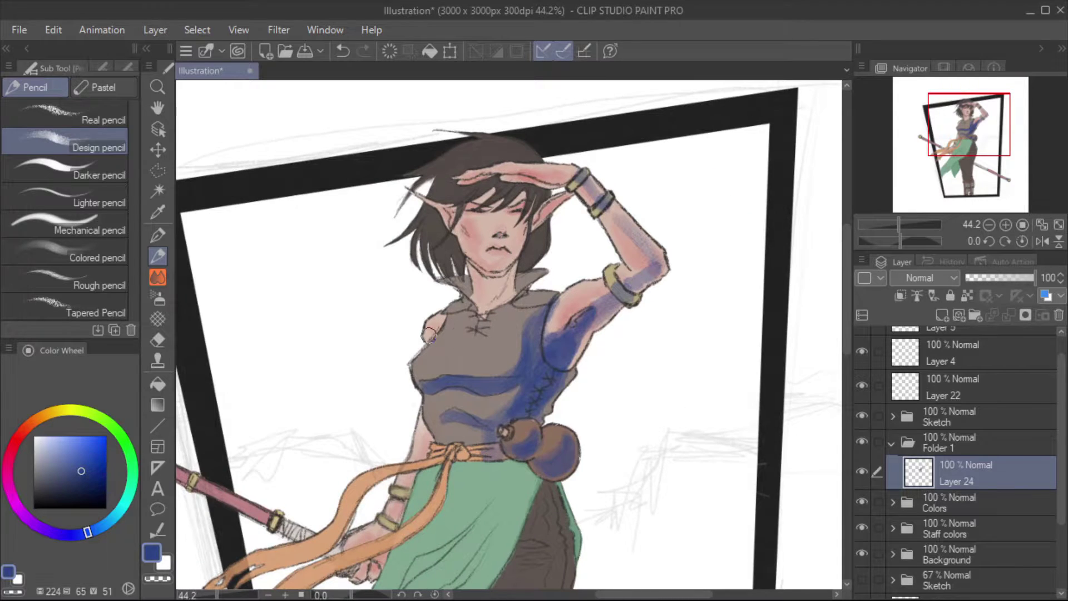
{"action": "left_click_drag", "start_coordinate": [429, 334], "coordinate": [445, 273]}
{"action": "left_click", "coordinate": [1059, 315]}
{"action": "key", "text": "Return"}
- Add a new layer in the shading folder and paint dark blue shadows over the forehead, side of the face, lips and jaw
{"action": "left_click", "coordinate": [942, 315]}
{"action": "left_click_drag", "start_coordinate": [475, 157], "coordinate": [490, 203]}
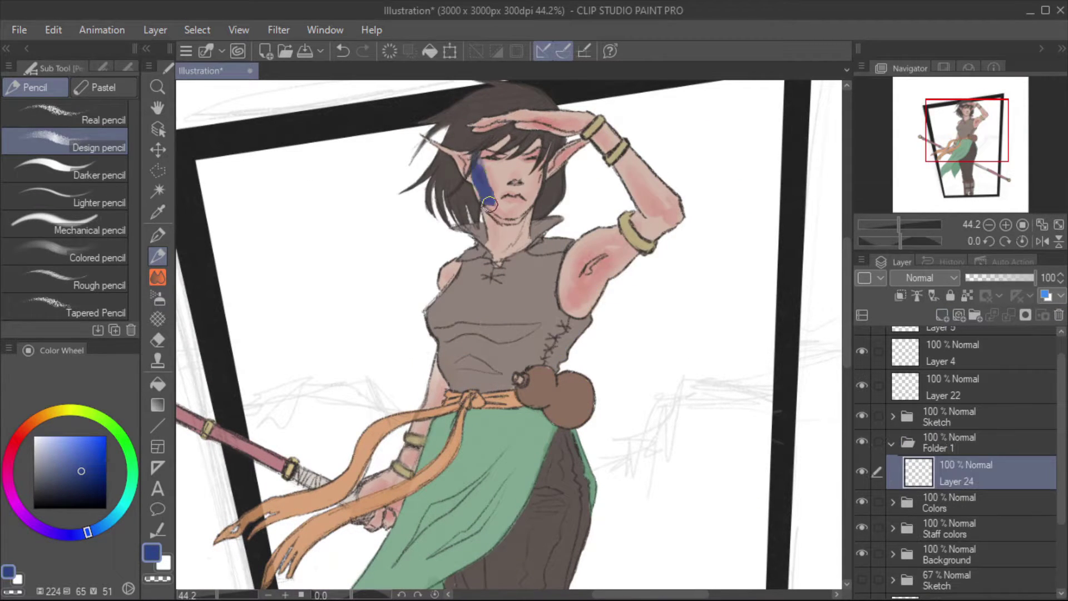
{"action": "left_click", "coordinate": [552, 159], "text": "ctrl+alt"}
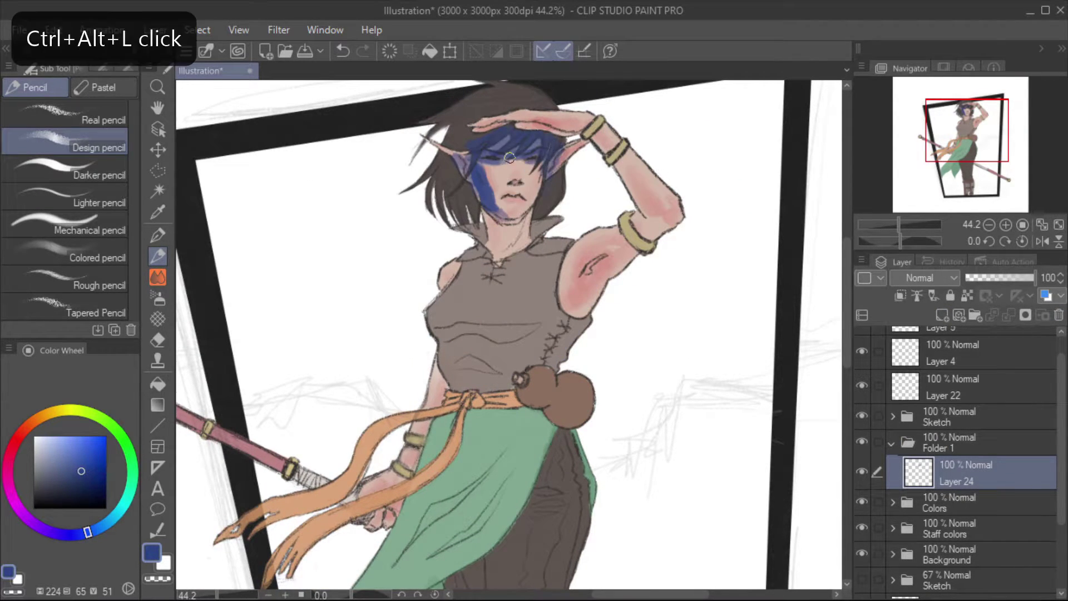
{"action": "left_click_drag", "start_coordinate": [523, 215], "coordinate": [576, 296]}
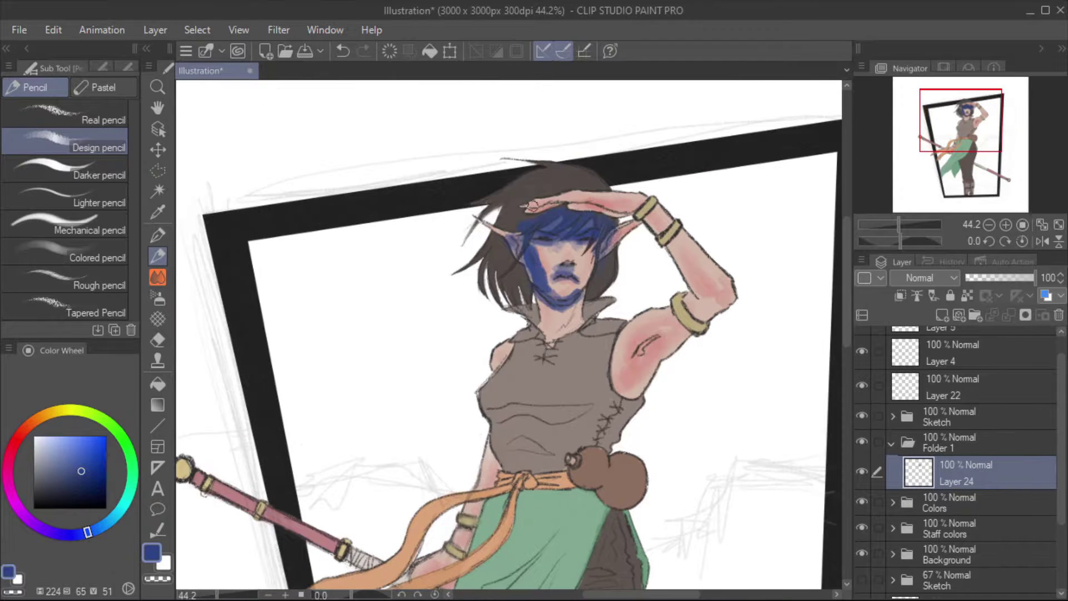
- Paint dark blue shadows on the underside of the raised hand, the forearm and the upper arm
{"action": "left_click_drag", "start_coordinate": [608, 208], "coordinate": [696, 278]}
{"action": "left_click_drag", "start_coordinate": [639, 334], "coordinate": [758, 426]}
{"action": "left_click_drag", "start_coordinate": [734, 417], "coordinate": [784, 462]}
{"action": "left_click_drag", "start_coordinate": [779, 389], "coordinate": [824, 428]}
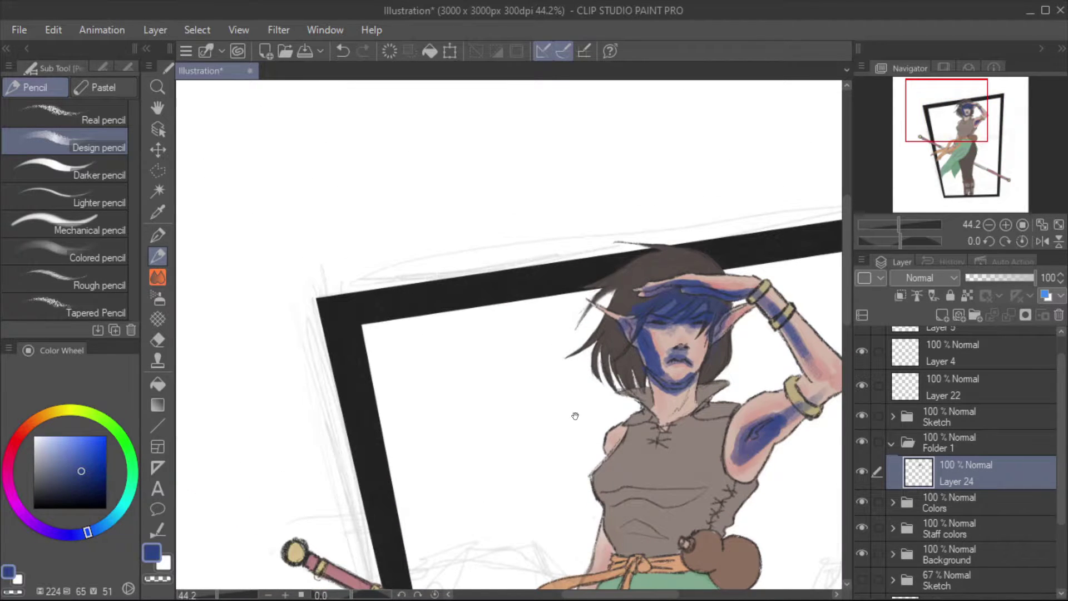
- Paint dark blue shadows on the vest's side and folds, the collar and the hair behind the neck
{"action": "left_click_drag", "start_coordinate": [575, 416], "coordinate": [501, 286]}
{"action": "mouse_move", "coordinate": [523, 317]}
{"action": "left_mouse_down"}
{"action": "mouse_move", "coordinate": [544, 373]}
{"action": "mouse_move", "coordinate": [634, 367]}
{"action": "left_mouse_up"}
{"action": "left_click_drag", "start_coordinate": [543, 387], "coordinate": [558, 408]}
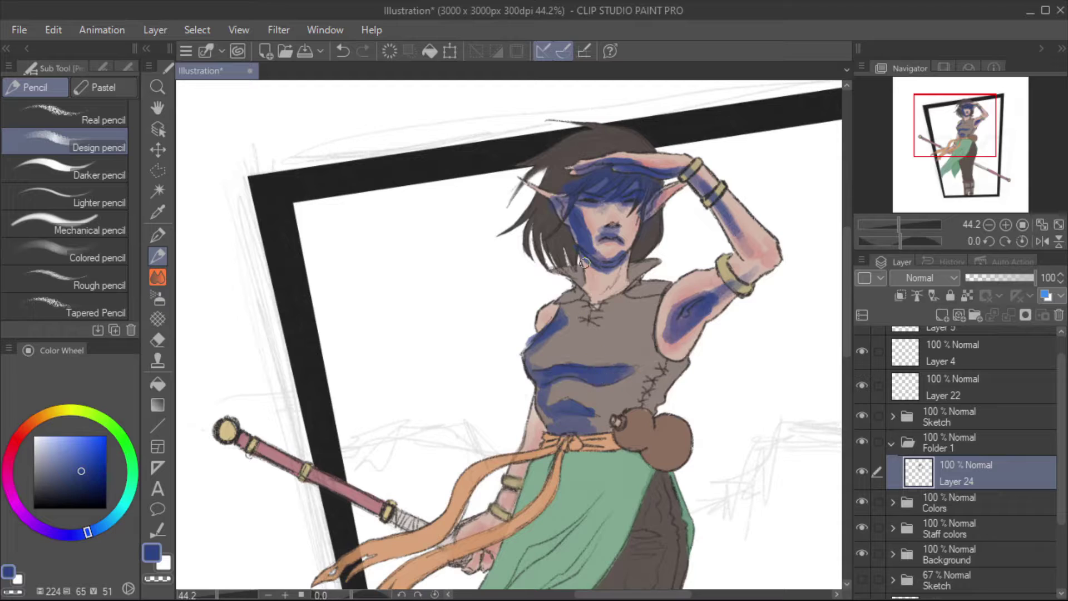
{"action": "left_click_drag", "start_coordinate": [475, 207], "coordinate": [490, 269]}
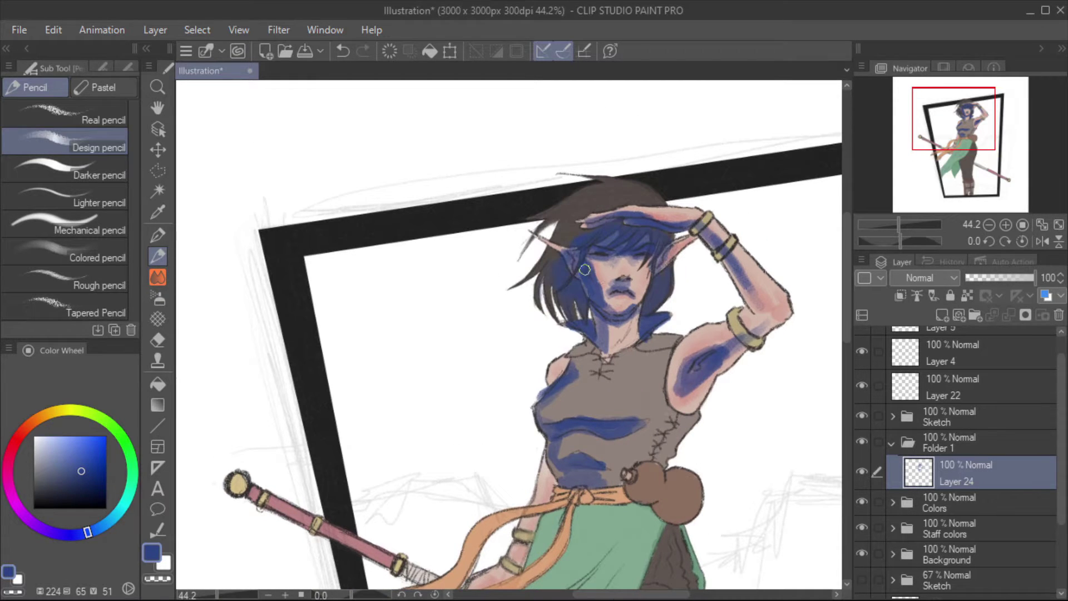
{"action": "left_click_drag", "start_coordinate": [597, 352], "coordinate": [706, 228]}
- Shade the orange sash, the area beneath the gourd and the lowered arm in dark blue
{"action": "left_click_drag", "start_coordinate": [670, 355], "coordinate": [579, 293]}
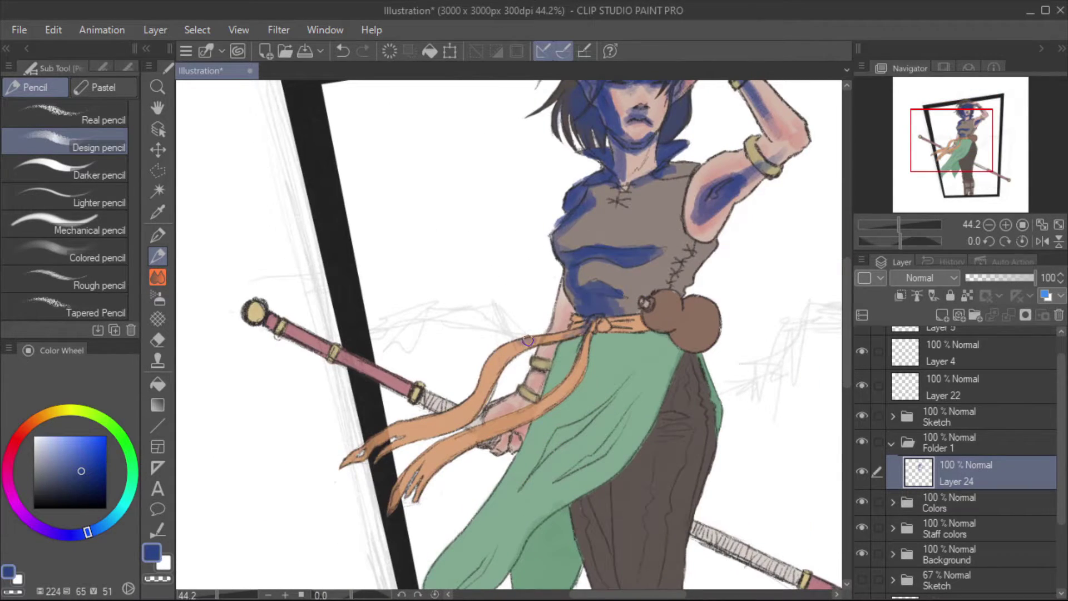
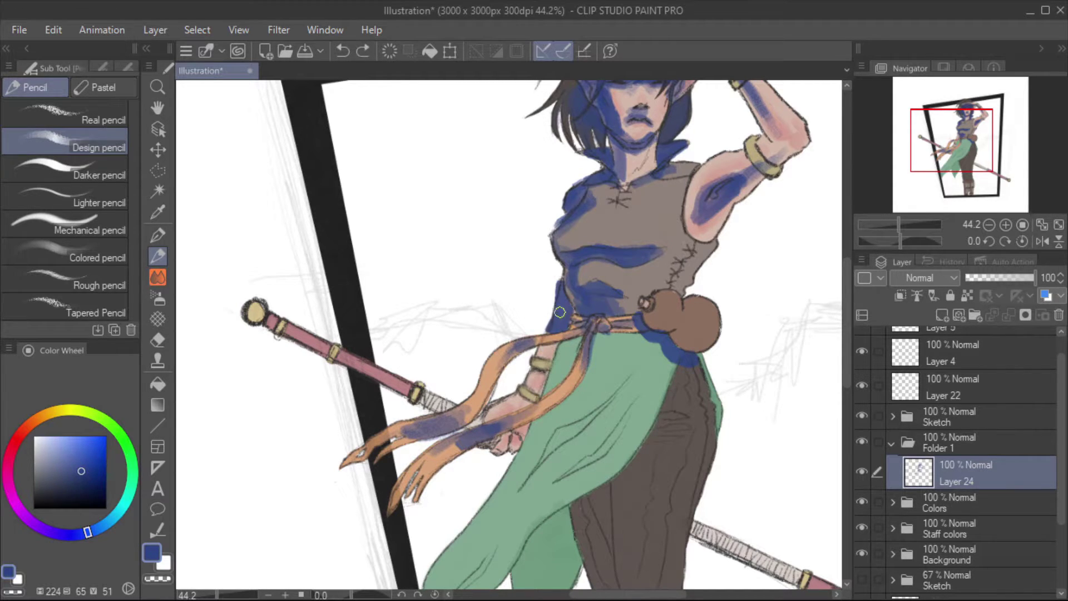
{"action": "mouse_move", "coordinate": [557, 342]}
{"action": "left_mouse_down"}
{"action": "mouse_move", "coordinate": [490, 420]}
{"action": "mouse_move", "coordinate": [503, 445]}
{"action": "left_mouse_up"}
{"action": "mouse_move", "coordinate": [434, 414]}
{"action": "left_mouse_down"}
{"action": "mouse_move", "coordinate": [277, 289]}
{"action": "mouse_move", "coordinate": [427, 315]}
{"action": "left_mouse_up"}
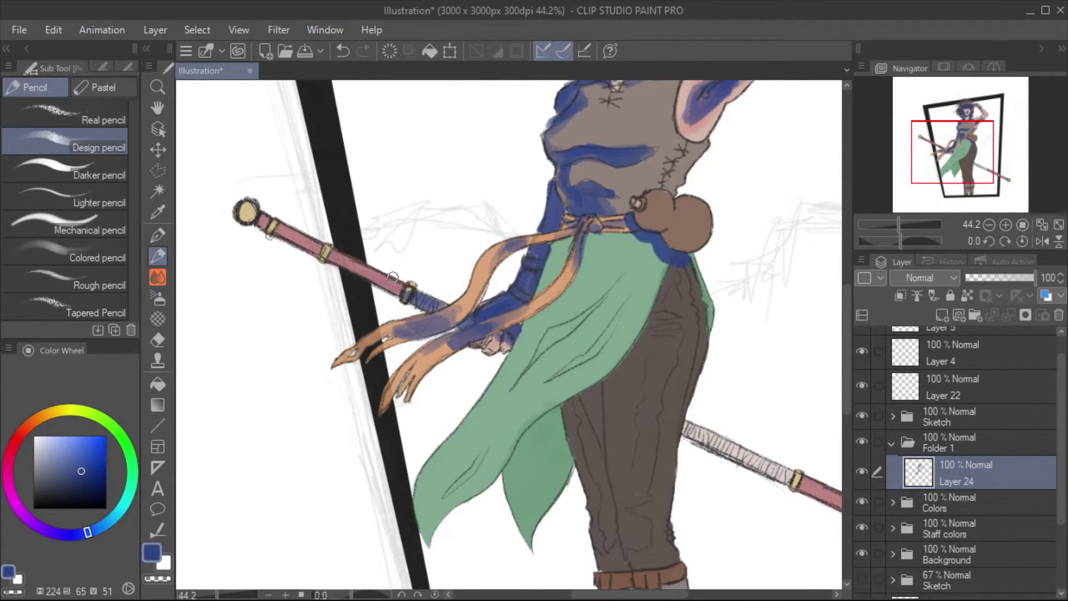
- Shade the underside of the staff in dark blue along both visible halves
{"action": "left_click_drag", "start_coordinate": [393, 277], "coordinate": [331, 256]}
{"action": "key", "text": "ctrl+z"}
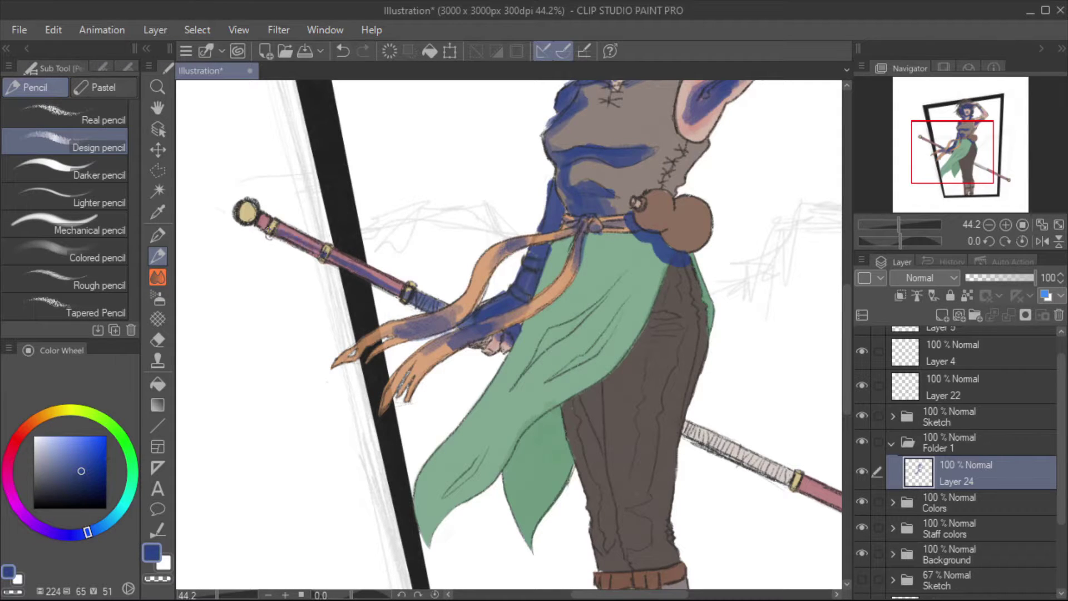
{"action": "left_click_drag", "start_coordinate": [684, 428], "coordinate": [509, 320]}
{"action": "left_click_drag", "start_coordinate": [509, 322], "coordinate": [562, 339]}
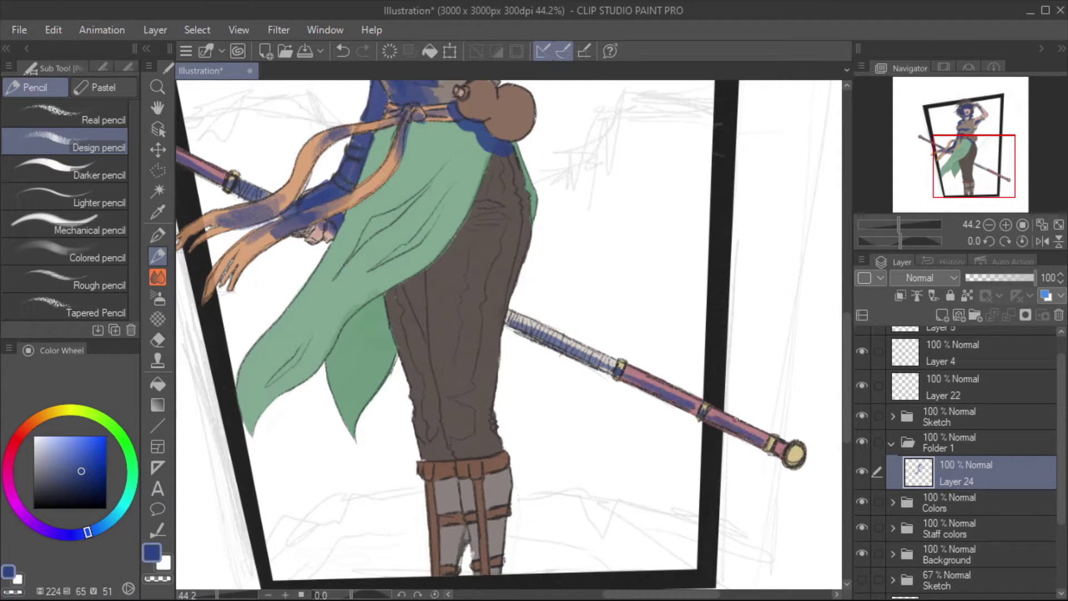
- Paint dark blue shadows along the green cloth's folds and fill its rear flap with shadow
{"action": "left_click_drag", "start_coordinate": [397, 385], "coordinate": [600, 530]}
{"action": "left_click_drag", "start_coordinate": [580, 287], "coordinate": [587, 334]}
{"action": "mouse_move", "coordinate": [573, 413]}
{"action": "left_mouse_down"}
{"action": "mouse_move", "coordinate": [649, 318]}
{"action": "mouse_move", "coordinate": [657, 331]}
{"action": "left_mouse_up"}
{"action": "left_click_drag", "start_coordinate": [473, 529], "coordinate": [512, 477]}
{"action": "left_click_drag", "start_coordinate": [537, 503], "coordinate": [560, 461]}
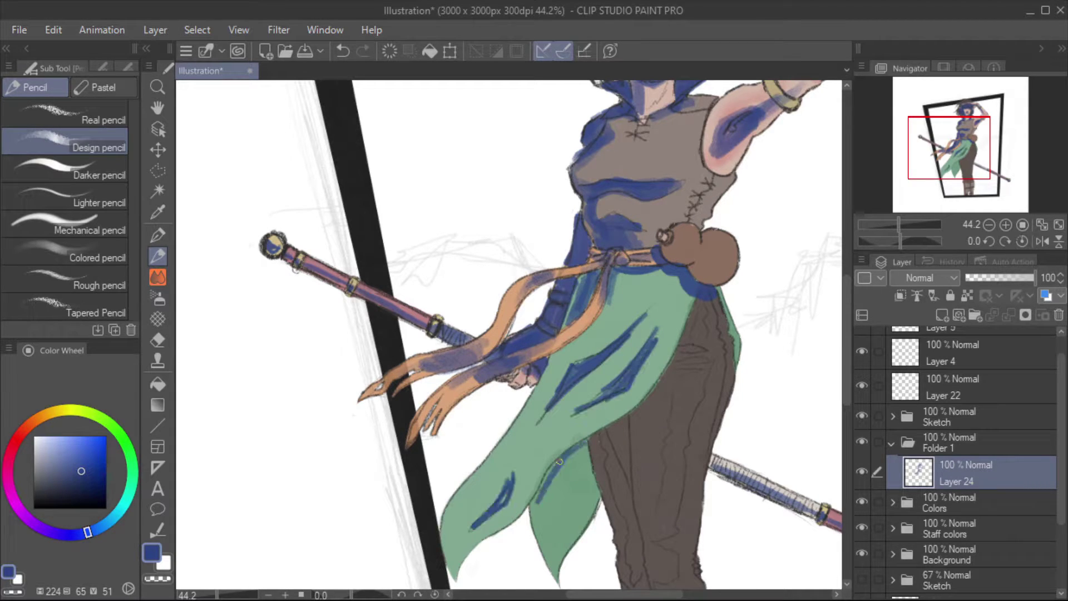
{"action": "left_click_drag", "start_coordinate": [597, 495], "coordinate": [587, 469]}
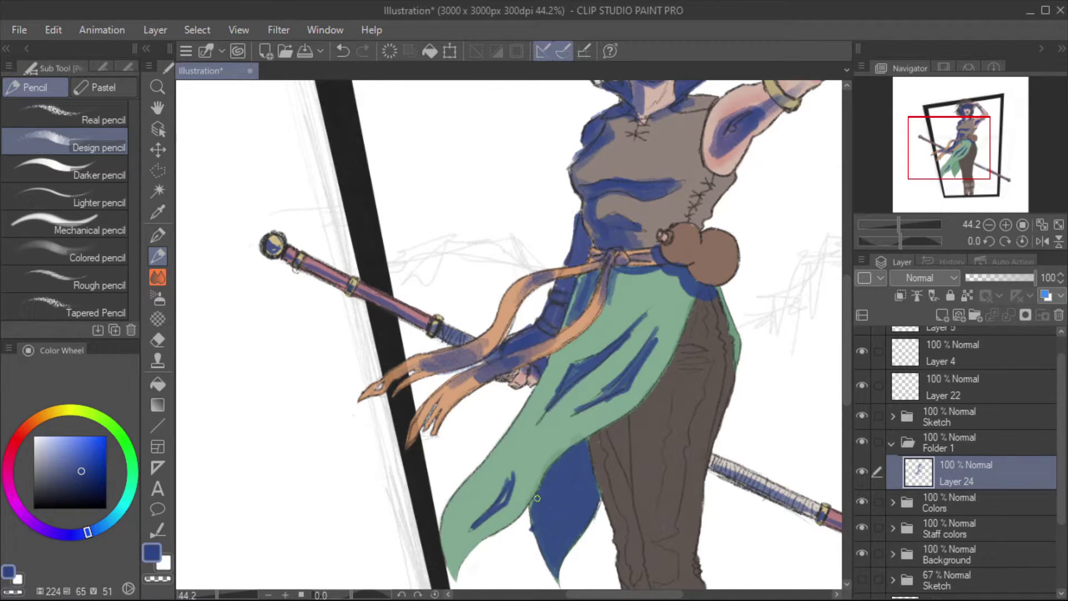
- Paint dark blue shadows on the trousers, the front of the green cloth and the gourd
{"action": "left_click_drag", "start_coordinate": [713, 303], "coordinate": [772, 243]}
{"action": "mouse_move", "coordinate": [741, 289]}
{"action": "left_mouse_down"}
{"action": "mouse_move", "coordinate": [697, 382]}
{"action": "mouse_move", "coordinate": [673, 358]}
{"action": "left_mouse_up"}
{"action": "mouse_move", "coordinate": [684, 474]}
{"action": "left_mouse_down"}
{"action": "mouse_move", "coordinate": [625, 389]}
{"action": "mouse_move", "coordinate": [691, 351]}
{"action": "mouse_move", "coordinate": [644, 445]}
{"action": "mouse_move", "coordinate": [646, 384]}
{"action": "left_mouse_up"}
{"action": "mouse_move", "coordinate": [557, 250]}
{"action": "left_mouse_down"}
{"action": "mouse_move", "coordinate": [660, 361]}
{"action": "mouse_move", "coordinate": [563, 489]}
{"action": "mouse_move", "coordinate": [712, 289]}
{"action": "left_mouse_up"}
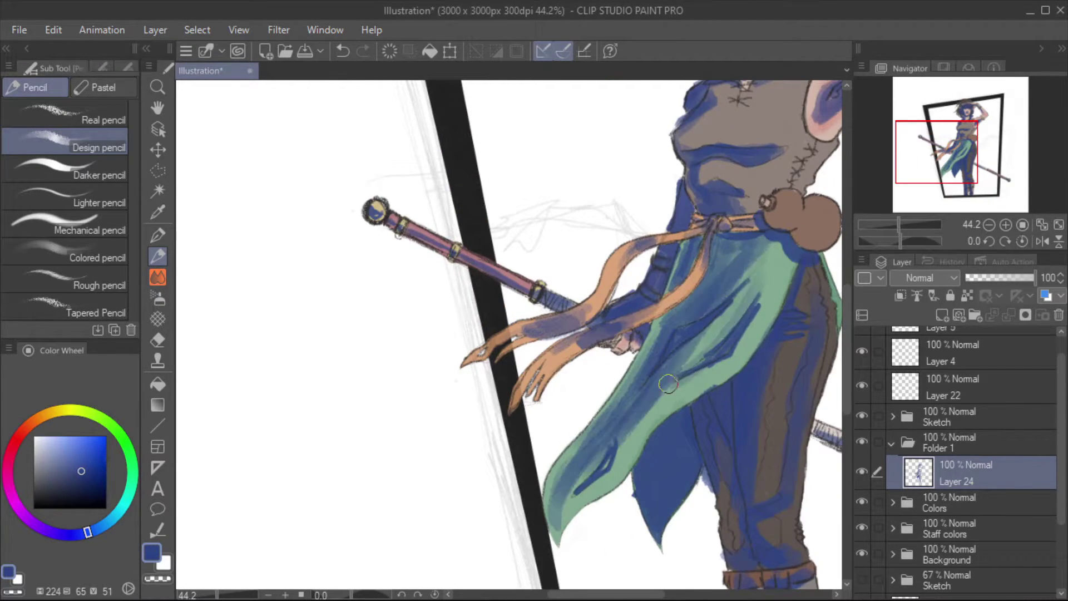
{"action": "left_click_drag", "start_coordinate": [640, 251], "coordinate": [546, 451]}
{"action": "mouse_move", "coordinate": [590, 356]}
{"action": "left_mouse_down"}
{"action": "mouse_move", "coordinate": [624, 323]}
{"action": "mouse_move", "coordinate": [612, 362]}
{"action": "mouse_move", "coordinate": [529, 317]}
{"action": "mouse_move", "coordinate": [563, 350]}
{"action": "left_mouse_up"}
- Lower the opacity of the dark blue shading layer to 51%
{"action": "left_click", "coordinate": [529, 363], "text": "ctrl+alt"}
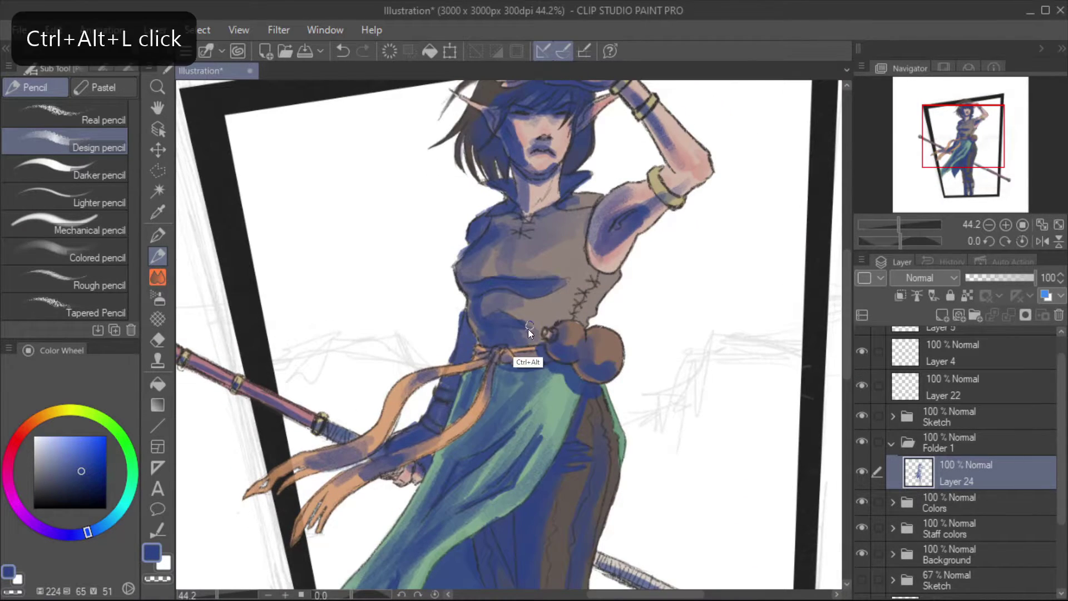
{"action": "left_click_drag", "start_coordinate": [1034, 277], "coordinate": [1001, 277]}
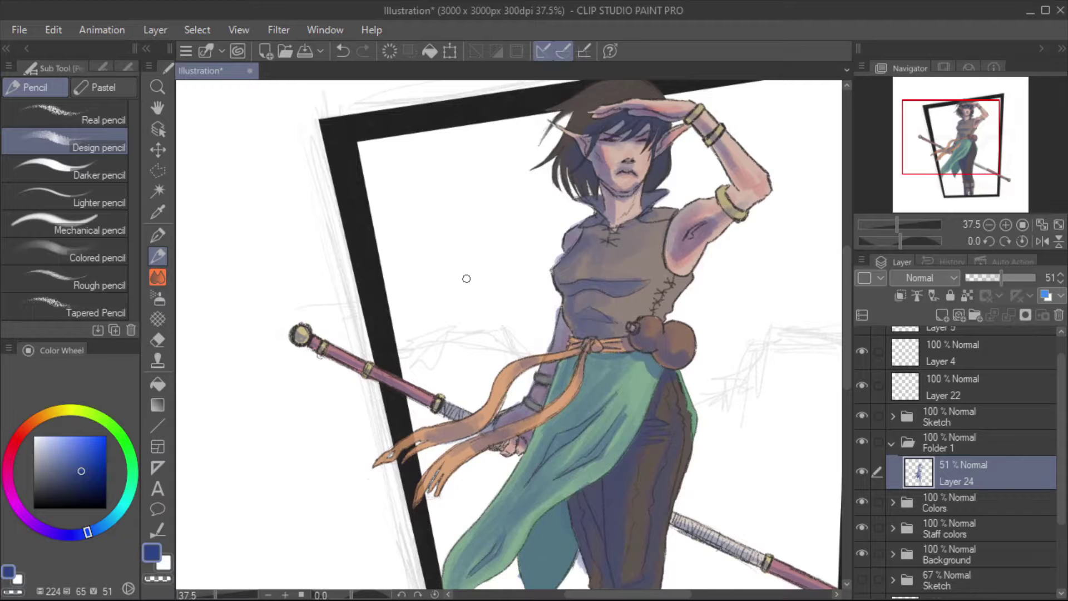
{"action": "mouse_move", "coordinate": [467, 278]}
{"action": "left_mouse_down"}
{"action": "mouse_move", "coordinate": [446, 62]}
{"action": "mouse_move", "coordinate": [473, 198]}
{"action": "left_mouse_up"}
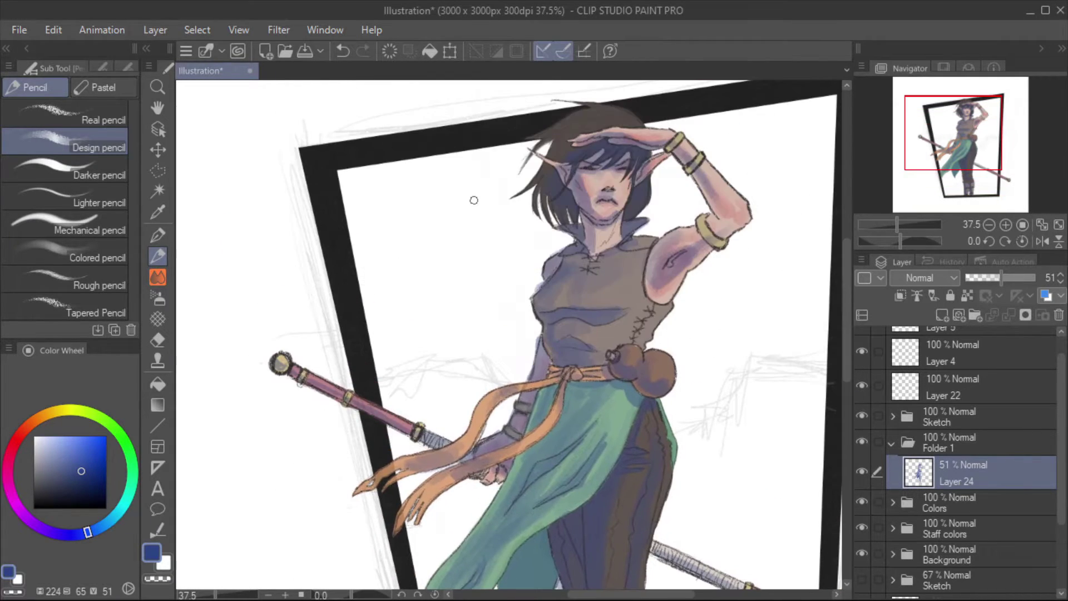
- Soften the dark blue shading on the figure with the Soft eraser
{"action": "key", "text": "e"}
{"action": "left_click", "coordinate": [538, 284], "text": "ctrl+alt"}
{"action": "left_click_drag", "start_coordinate": [507, 416], "coordinate": [593, 277]}
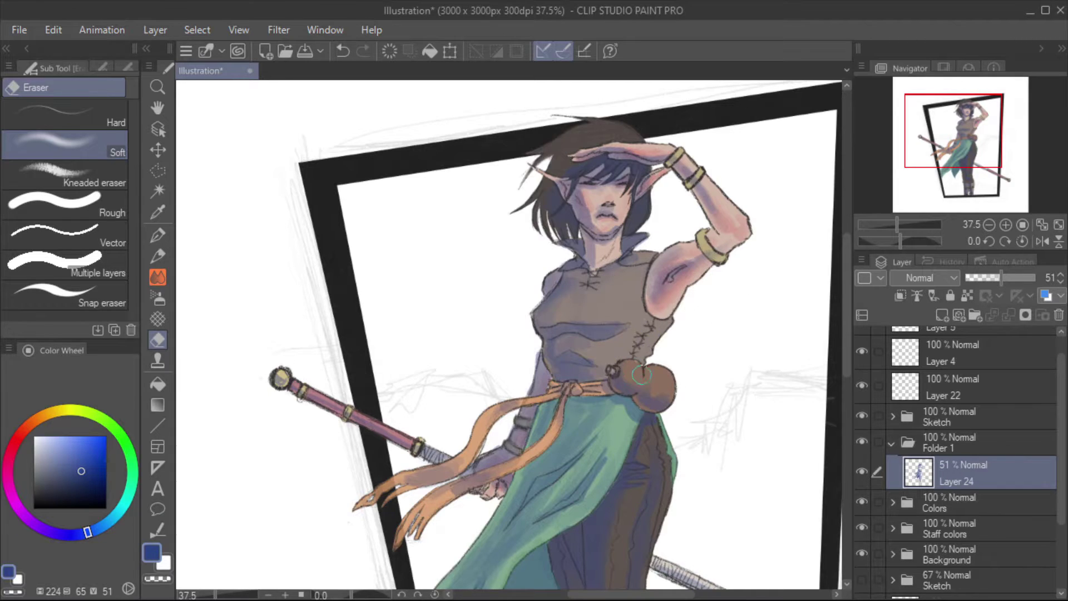
{"action": "scroll", "coordinate": [555, 325], "scroll_direction": "down", "scroll_amount": 5}
{"action": "scroll", "coordinate": [334, 278], "scroll_direction": "up", "scroll_amount": 5}
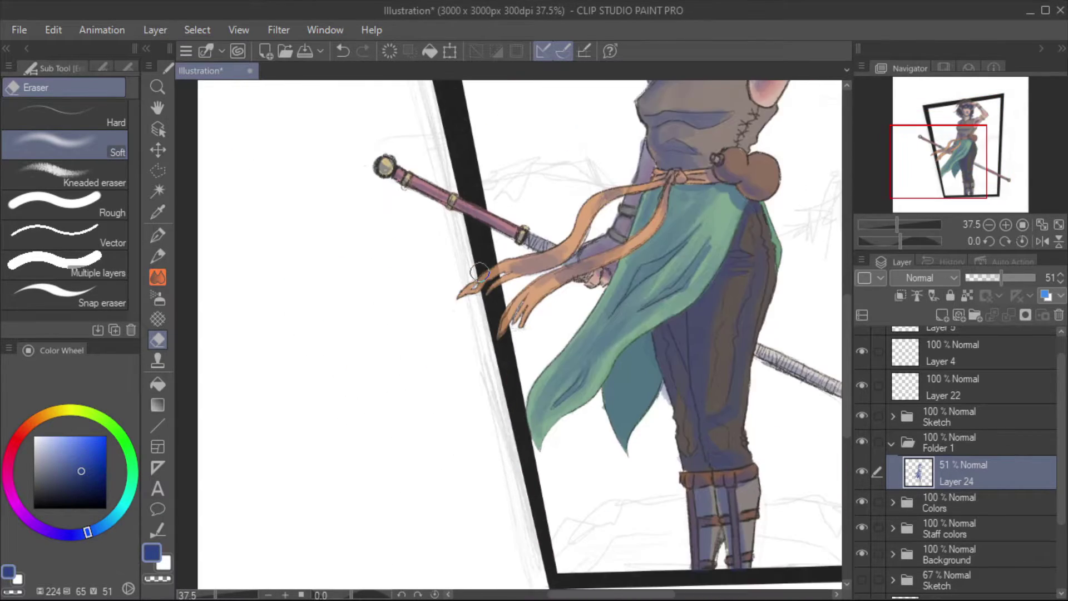
- Clean up stray paint around the sash ends and the green cloth's tips with the Rough eraser
{"action": "left_click", "coordinate": [500, 222], "text": "ctrl+alt"}
{"action": "left_click", "coordinate": [66, 206]}
{"action": "left_click_drag", "start_coordinate": [556, 289], "coordinate": [579, 235]}
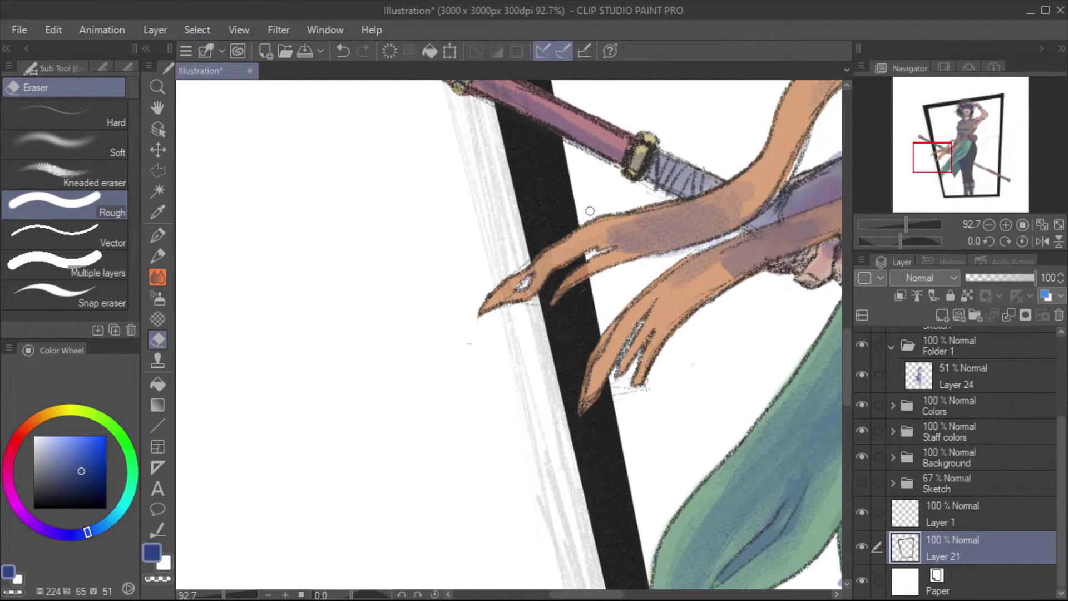
{"action": "scroll", "coordinate": [589, 211], "scroll_direction": "down", "scroll_amount": 5}
{"action": "left_click", "coordinate": [689, 337], "text": "ctrl+alt"}
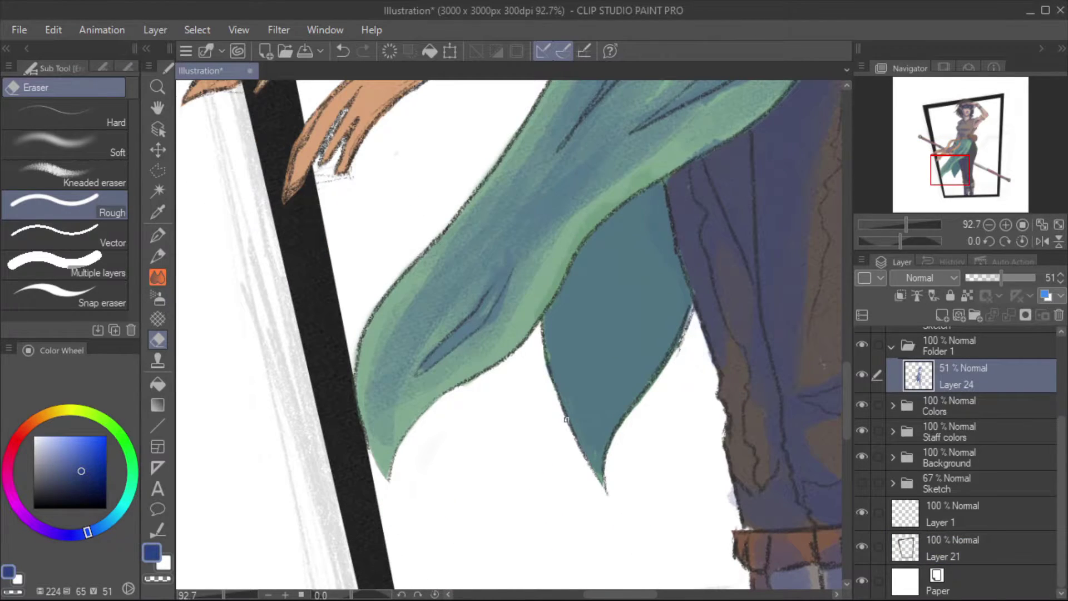
{"action": "scroll", "coordinate": [567, 420], "scroll_direction": "down", "scroll_amount": 3}
{"action": "scroll", "coordinate": [460, 519], "scroll_direction": "up", "scroll_amount": 10}
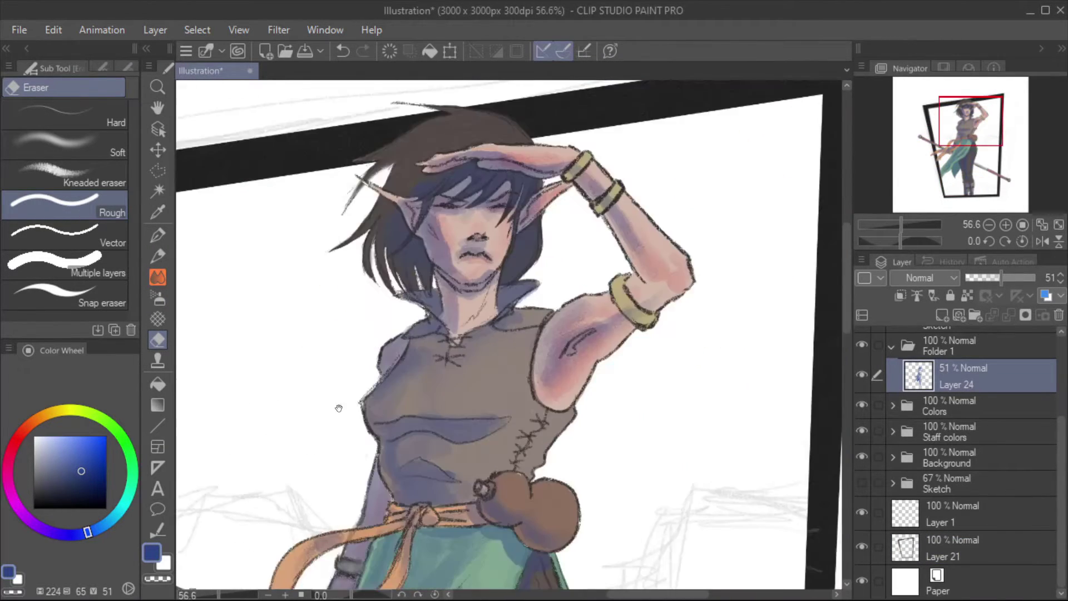
{"action": "scroll", "coordinate": [339, 408], "scroll_direction": "down", "scroll_amount": 10}
{"action": "scroll", "coordinate": [555, 188], "scroll_direction": "down", "scroll_amount": 4}
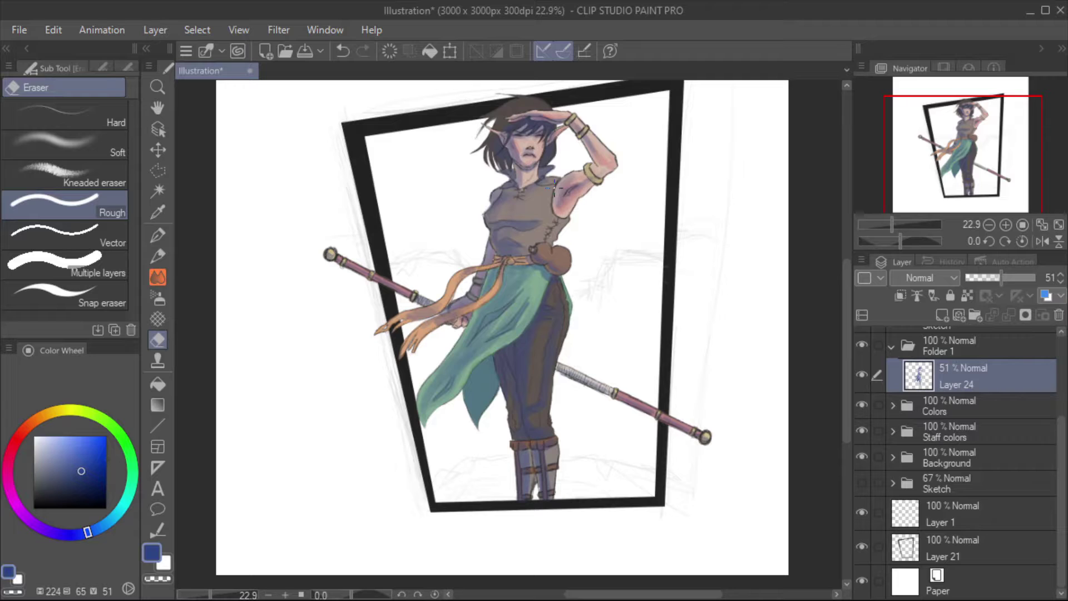
- Add a new layer above the blue shading layer and choose a pale yellow for the Design pencil
{"action": "scroll", "coordinate": [555, 188], "scroll_direction": "up", "scroll_amount": 2}
{"action": "key", "text": "ctrl+shift+n"}
{"action": "left_click", "coordinate": [65, 414]}
{"action": "left_click", "coordinate": [152, 241]}
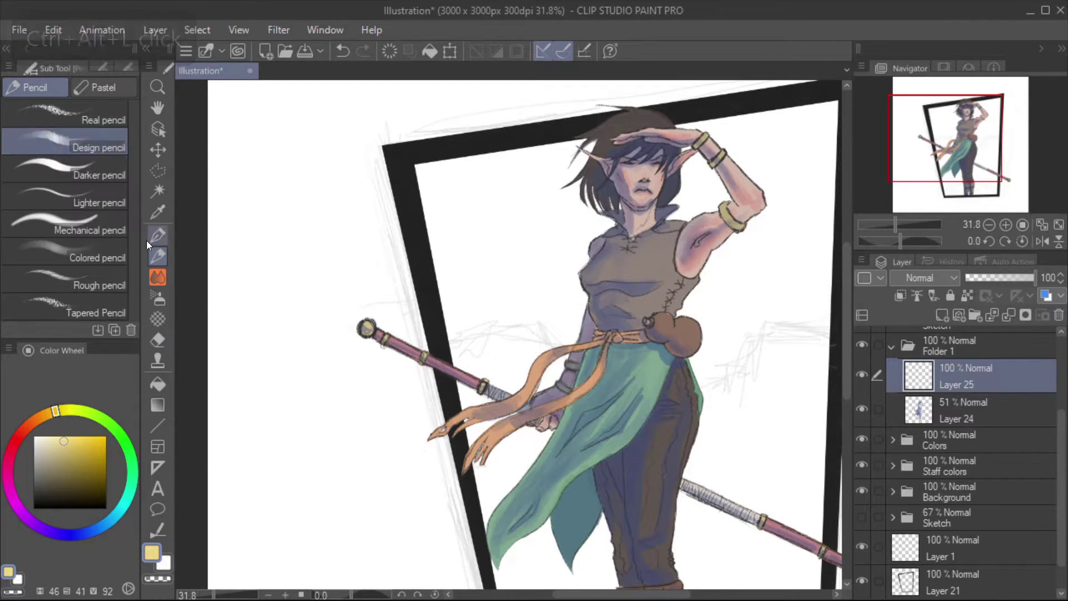
{"action": "left_click_drag", "start_coordinate": [640, 239], "coordinate": [676, 289]}
{"action": "left_click_drag", "start_coordinate": [644, 167], "coordinate": [668, 223]}
{"action": "scroll", "coordinate": [605, 401], "scroll_direction": "up", "scroll_amount": 2}
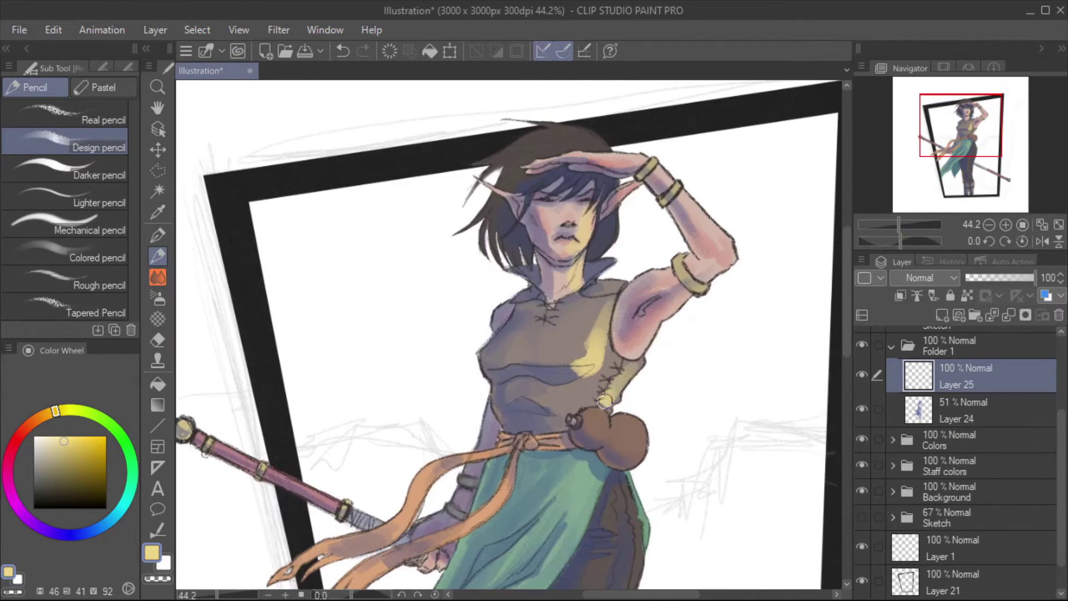
{"action": "scroll", "coordinate": [605, 401], "scroll_direction": "down", "scroll_amount": 4}
{"action": "key", "text": "ctrl+z"}
{"action": "scroll", "coordinate": [612, 147], "scroll_direction": "up", "scroll_amount": 3}
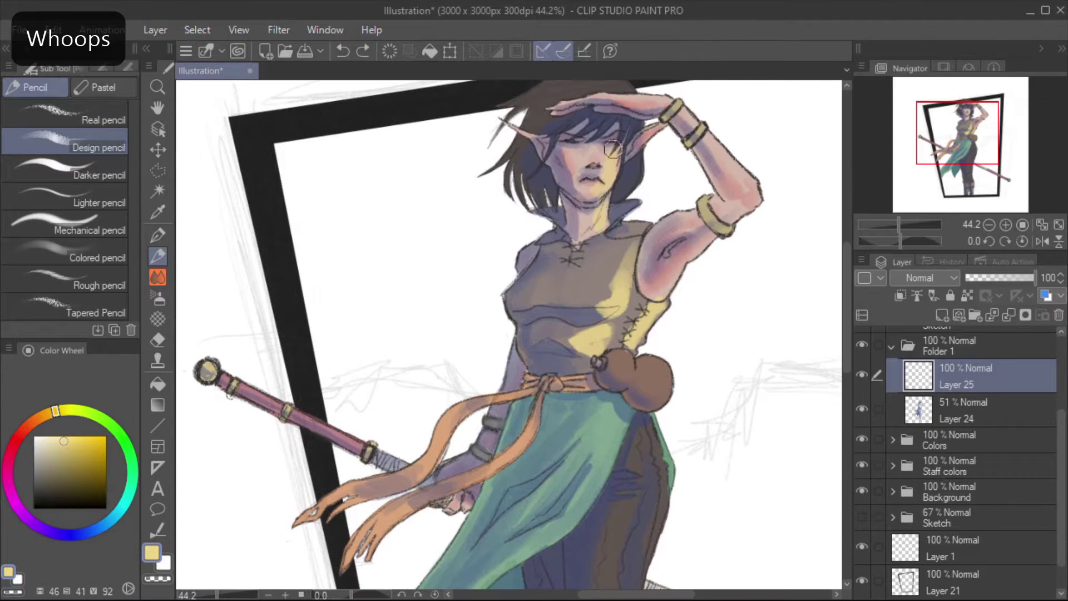
{"action": "key", "text": "ctrl+z"}
{"action": "key", "text": "ctrl+z"}
- Paint thin cream highlights on the face, raised arm, bracelets, tunic edges and gourd
{"action": "mouse_move", "coordinate": [612, 156]}
{"action": "left_mouse_down"}
{"action": "mouse_move", "coordinate": [603, 179]}
{"action": "mouse_move", "coordinate": [643, 250]}
{"action": "mouse_move", "coordinate": [611, 271]}
{"action": "left_mouse_up"}
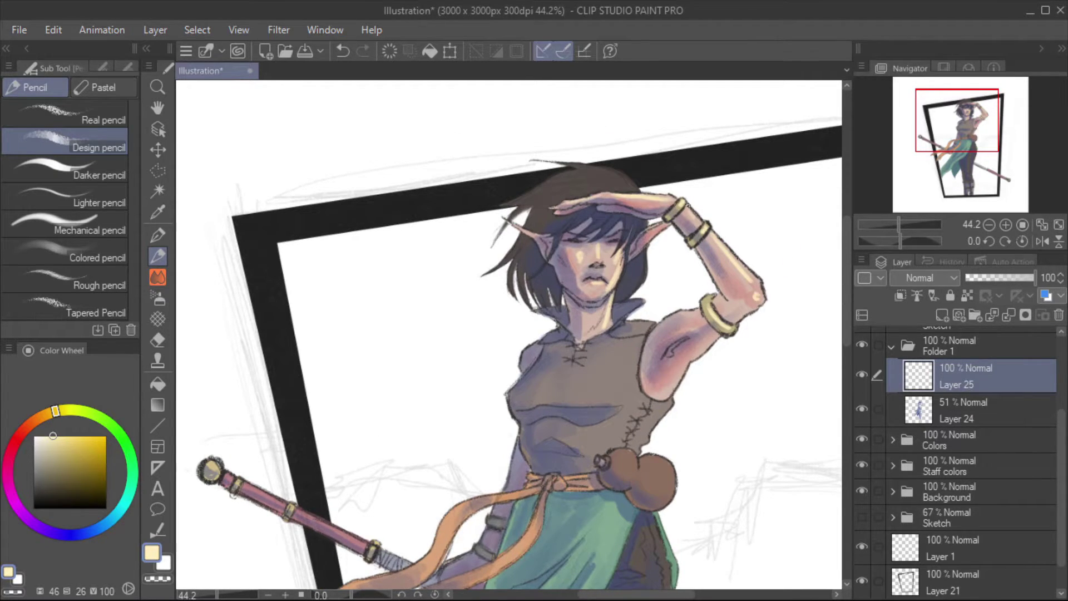
{"action": "left_click_drag", "start_coordinate": [664, 382], "coordinate": [660, 287]}
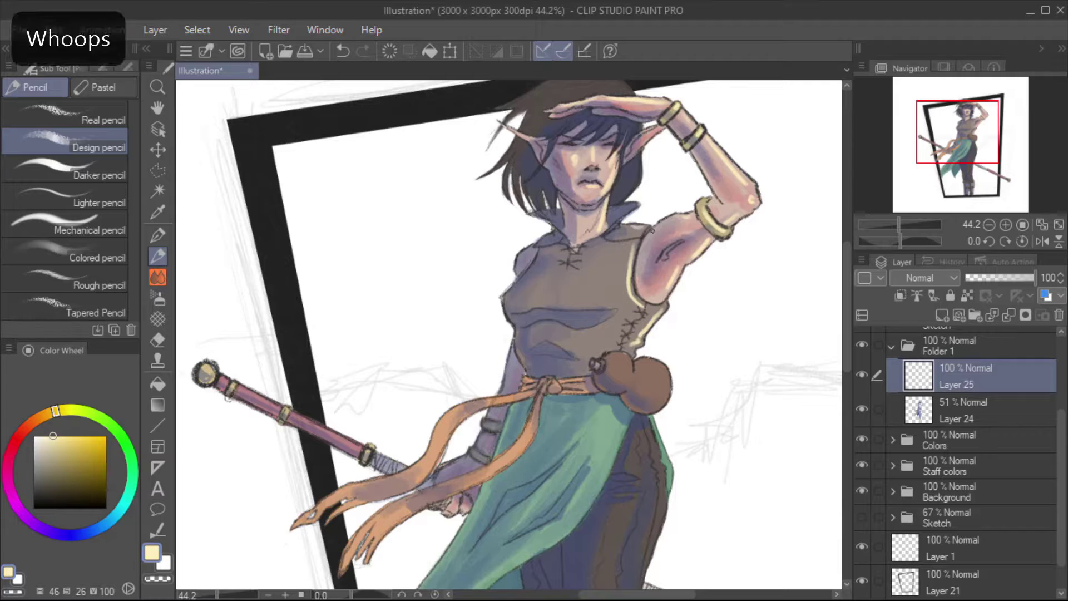
{"action": "left_click_drag", "start_coordinate": [661, 379], "coordinate": [641, 282]}
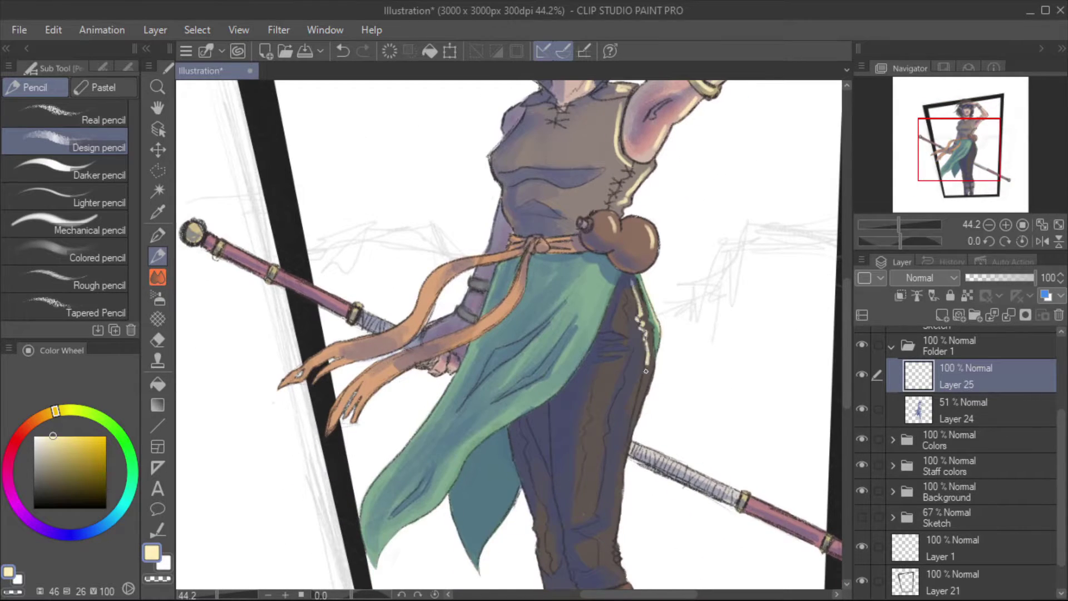
- Paint cream highlights along the trousers' outer edge, the knee bands and the front edge of the green cloth
{"action": "left_click_drag", "start_coordinate": [646, 371], "coordinate": [701, 429]}
{"action": "mouse_move", "coordinate": [733, 466]}
{"action": "left_mouse_down"}
{"action": "mouse_move", "coordinate": [626, 406]}
{"action": "mouse_move", "coordinate": [573, 531]}
{"action": "left_mouse_up"}
{"action": "left_click_drag", "start_coordinate": [501, 362], "coordinate": [579, 387]}
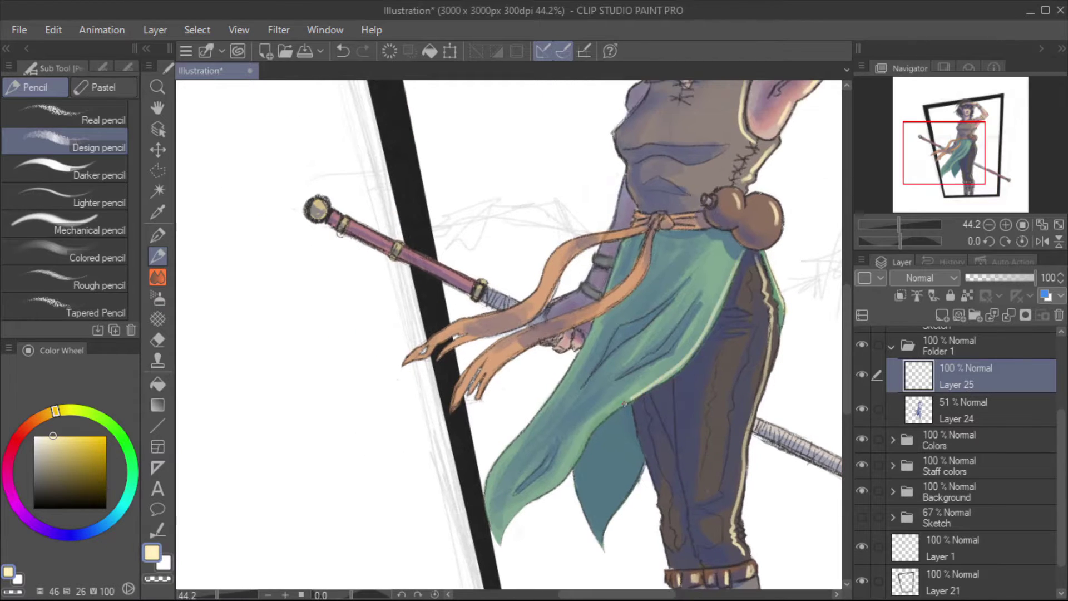
- Highlight the orange sash ribbons, the lowered forearm and the outer edge of the tunic in cream
{"action": "left_click_drag", "start_coordinate": [627, 281], "coordinate": [546, 332]}
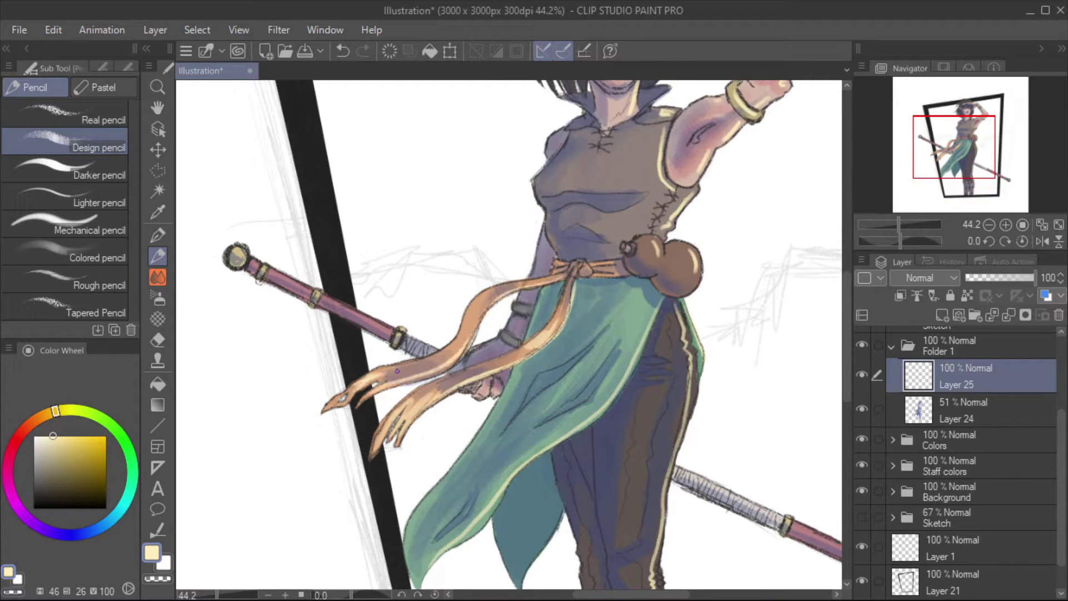
{"action": "left_click_drag", "start_coordinate": [584, 273], "coordinate": [500, 356]}
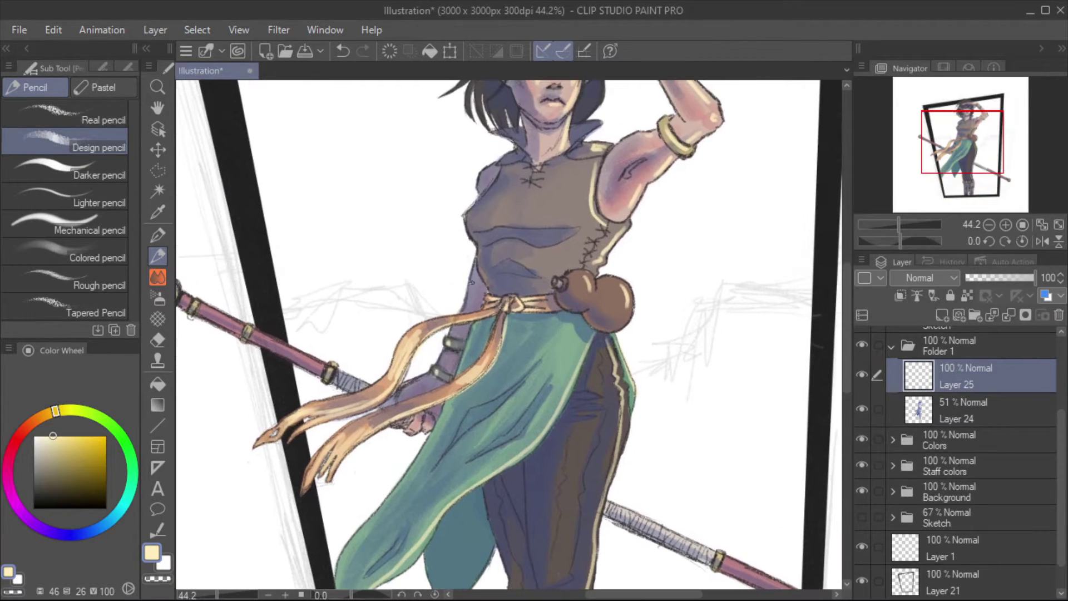
{"action": "left_click_drag", "start_coordinate": [334, 234], "coordinate": [487, 314]}
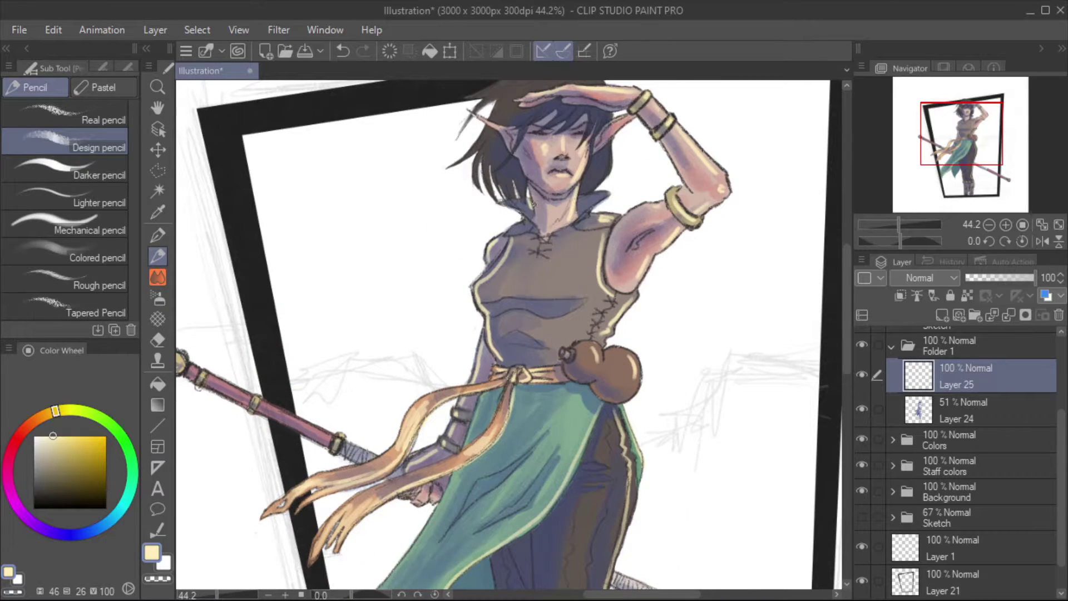
{"action": "scroll", "coordinate": [533, 203], "scroll_direction": "down", "scroll_amount": 2}
{"action": "scroll", "coordinate": [345, 186], "scroll_direction": "up", "scroll_amount": 2}
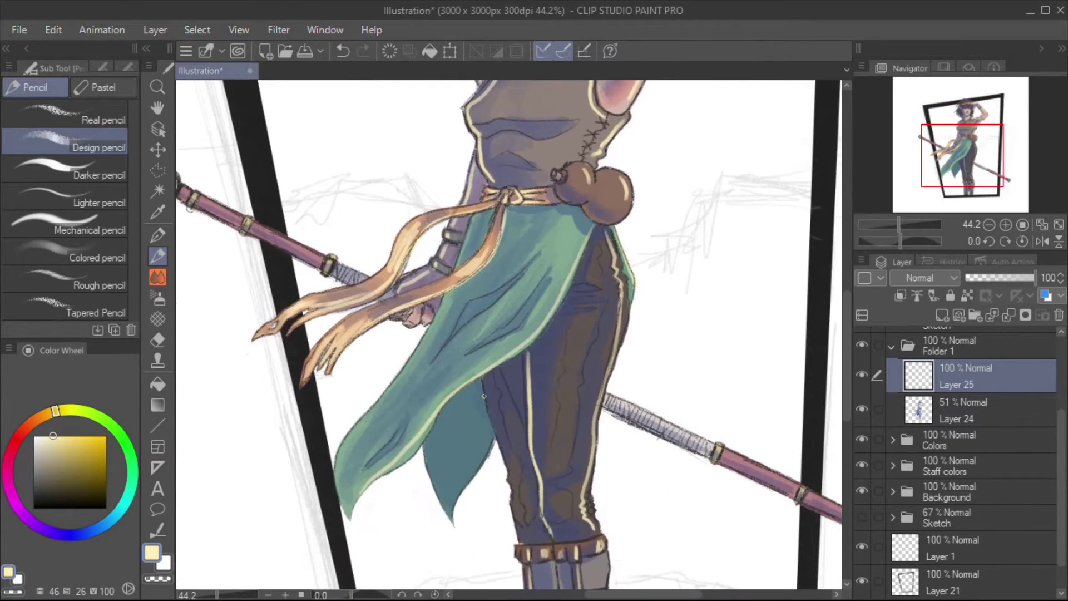
- Add cream highlights along the edge of the rear cloth flap and the upper side of the staff
{"action": "left_click_drag", "start_coordinate": [483, 396], "coordinate": [401, 201]}
{"action": "mouse_move", "coordinate": [504, 266]}
{"action": "left_mouse_down"}
{"action": "mouse_move", "coordinate": [592, 480]}
{"action": "mouse_move", "coordinate": [300, 309]}
{"action": "left_mouse_up"}
{"action": "left_click_drag", "start_coordinate": [421, 269], "coordinate": [750, 439]}
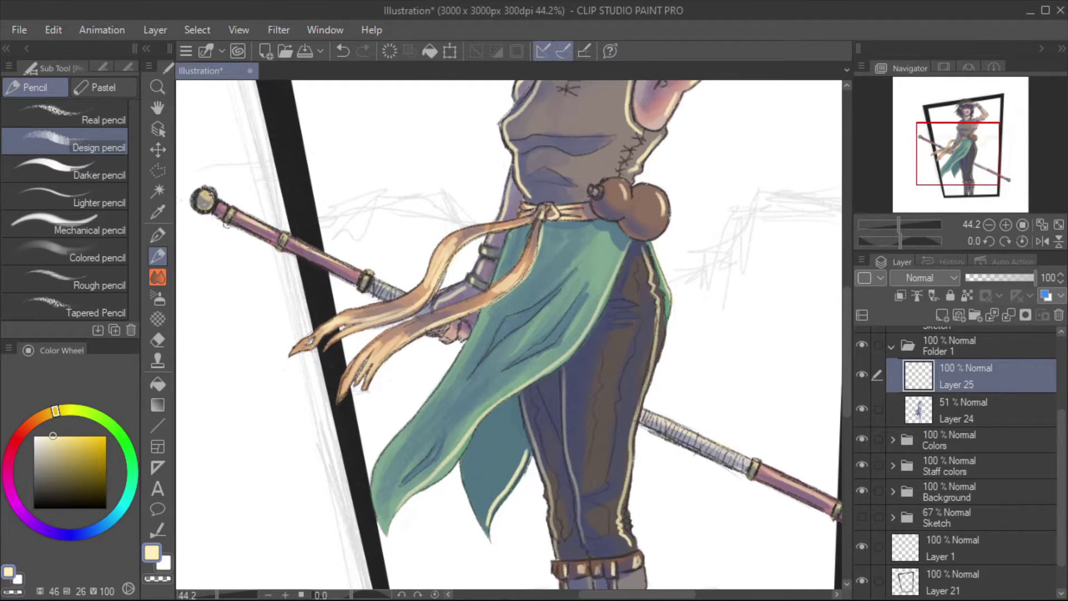
{"action": "left_click_drag", "start_coordinate": [501, 222], "coordinate": [430, 314]}
- Add a layer above the blue shading and paint broad cream light over the tunic, gourd, green cloth and trousers
{"action": "left_click", "coordinate": [961, 416]}
{"action": "key", "text": "ctrl+shift+n"}
{"action": "left_click_drag", "start_coordinate": [477, 223], "coordinate": [537, 320]}
{"action": "mouse_move", "coordinate": [624, 334]}
{"action": "left_mouse_down"}
{"action": "mouse_move", "coordinate": [633, 163]}
{"action": "mouse_move", "coordinate": [557, 111]}
{"action": "mouse_move", "coordinate": [601, 289]}
{"action": "left_mouse_up"}
{"action": "left_click_drag", "start_coordinate": [601, 362], "coordinate": [504, 262]}
{"action": "mouse_move", "coordinate": [526, 414]}
{"action": "left_mouse_down"}
{"action": "mouse_move", "coordinate": [577, 236]}
{"action": "mouse_move", "coordinate": [534, 462]}
{"action": "left_mouse_up"}
{"action": "left_click", "coordinate": [529, 334], "text": "ctrl+alt"}
{"action": "left_click", "coordinate": [543, 336], "text": "ctrl"}
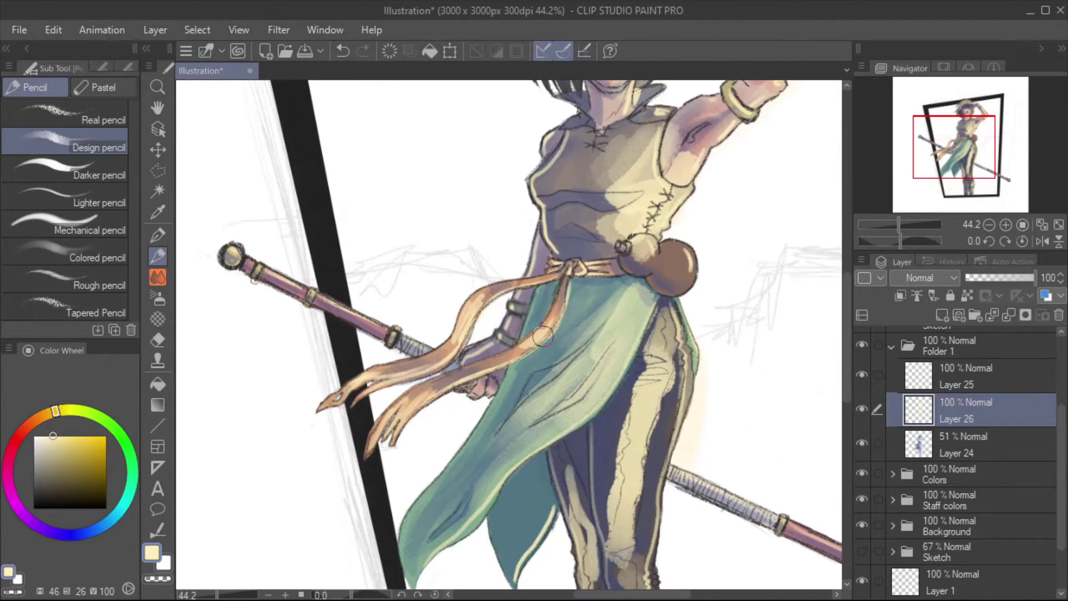
- Lower the opacity of the broad cream light layer to 67%
{"action": "left_click_drag", "start_coordinate": [544, 336], "coordinate": [405, 155]}
{"action": "left_click_drag", "start_coordinate": [1035, 277], "coordinate": [1012, 278]}
{"action": "left_click_drag", "start_coordinate": [363, 341], "coordinate": [362, 445]}
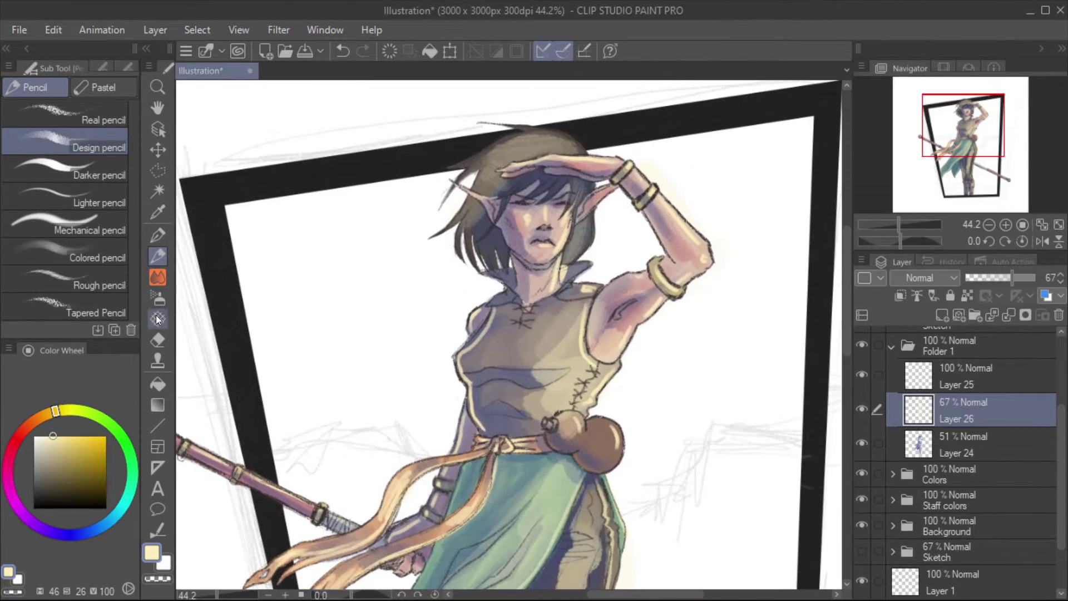
- Soften the cream light on the hair, tunic and gourd with the Soft eraser
{"action": "left_click", "coordinate": [158, 339]}
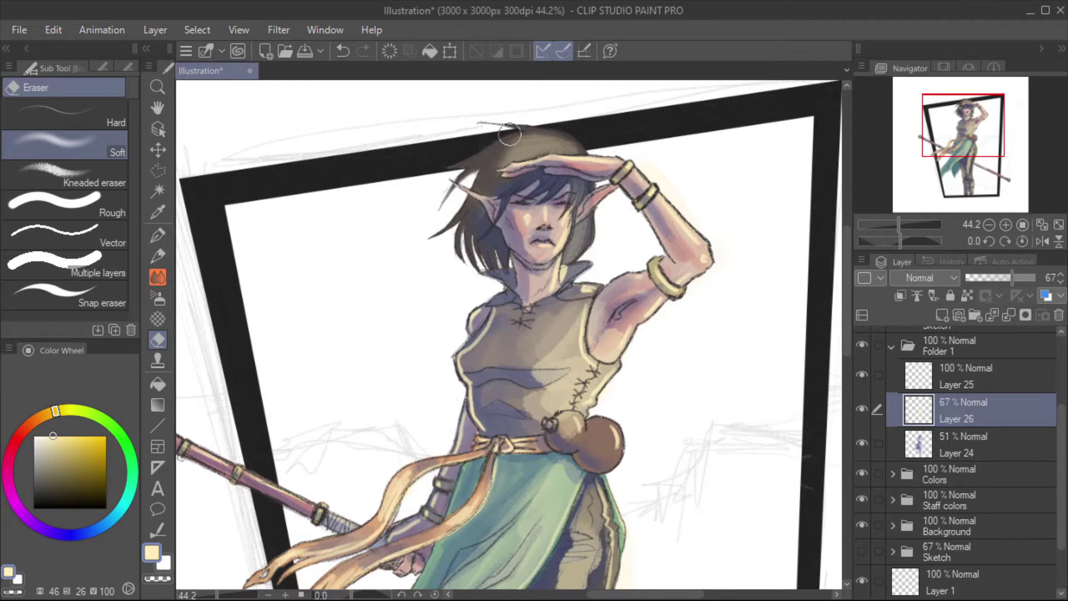
{"action": "left_click_drag", "start_coordinate": [487, 161], "coordinate": [535, 152]}
{"action": "mouse_move", "coordinate": [595, 373]}
{"action": "left_mouse_down"}
{"action": "mouse_move", "coordinate": [562, 312]}
{"action": "mouse_move", "coordinate": [512, 361]}
{"action": "mouse_move", "coordinate": [523, 346]}
{"action": "mouse_move", "coordinate": [504, 139]}
{"action": "mouse_move", "coordinate": [594, 203]}
{"action": "left_mouse_up"}
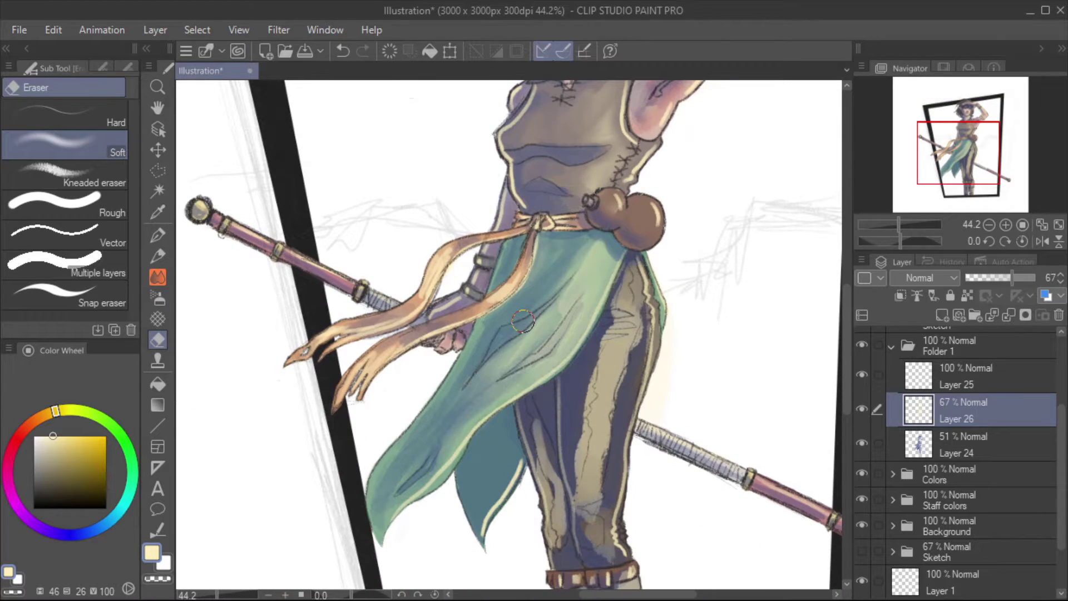
- Erase excess cream light from the green cloth and trousers to refine their lit areas
{"action": "left_click_drag", "start_coordinate": [523, 322], "coordinate": [495, 240]}
{"action": "mouse_move", "coordinate": [473, 149]}
{"action": "left_mouse_down"}
{"action": "mouse_move", "coordinate": [477, 138]}
{"action": "mouse_move", "coordinate": [525, 264]}
{"action": "left_mouse_up"}
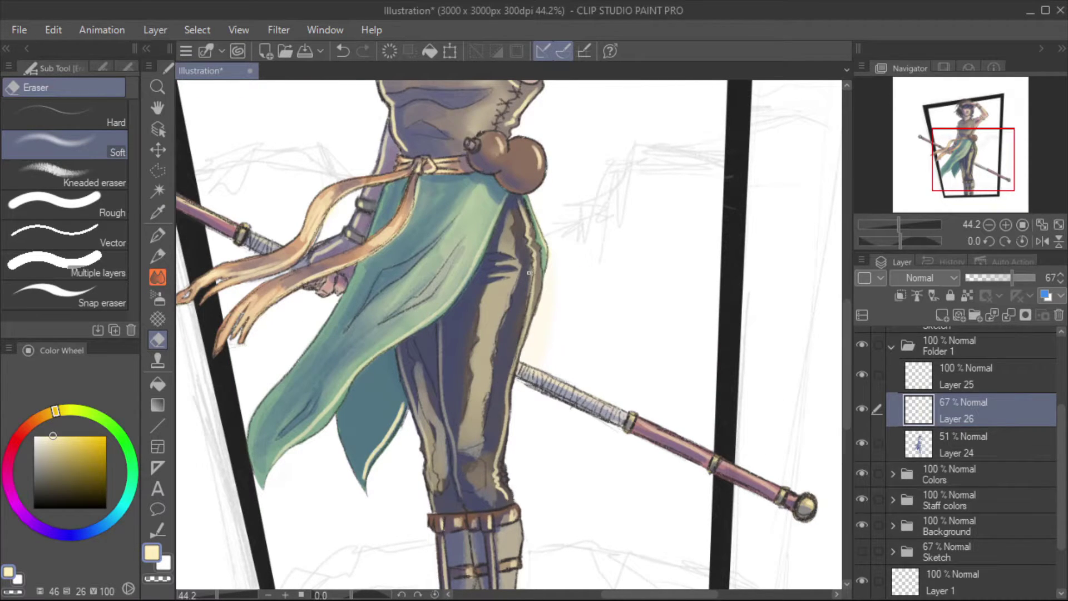
{"action": "left_click_drag", "start_coordinate": [529, 272], "coordinate": [571, 258]}
{"action": "left_click_drag", "start_coordinate": [501, 411], "coordinate": [490, 452]}
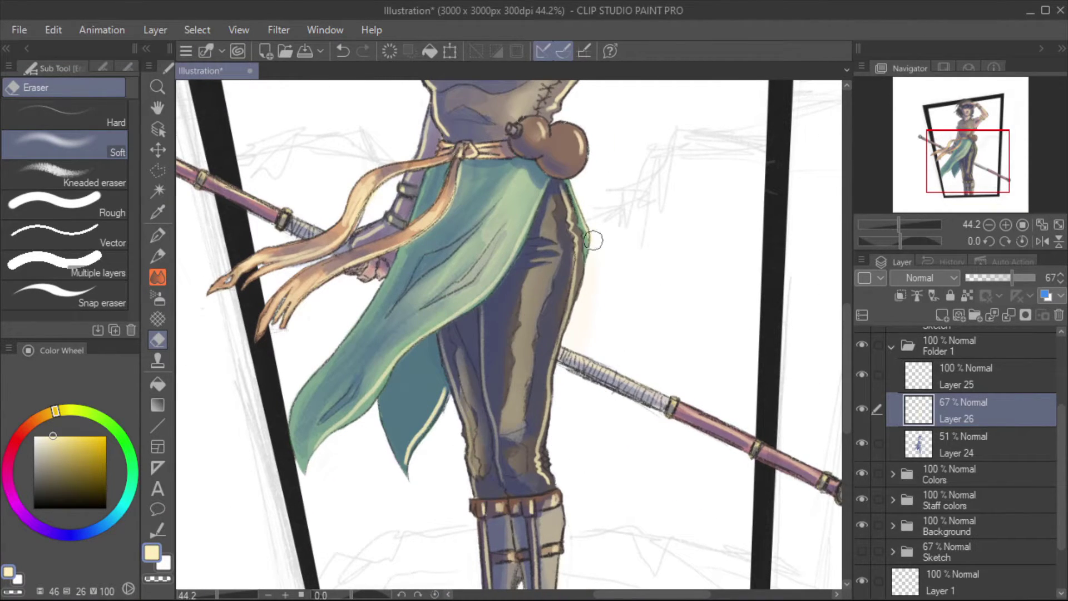
{"action": "left_click_drag", "start_coordinate": [593, 241], "coordinate": [473, 430]}
- Set the opacity of the thin edge highlight layer to 75%
{"action": "left_click", "coordinate": [979, 376]}
{"action": "left_click", "coordinate": [991, 278]}
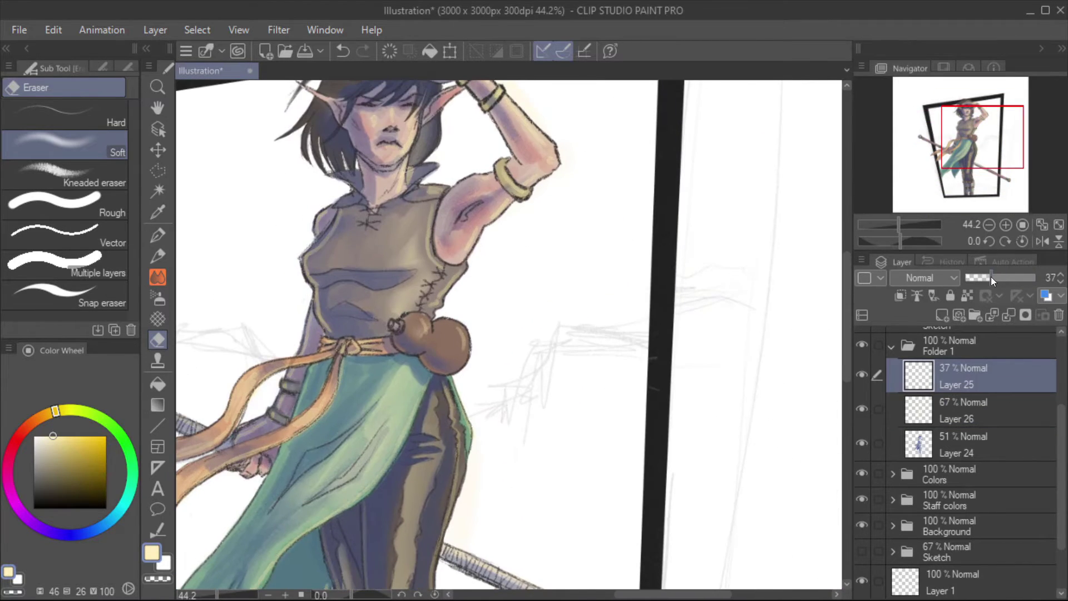
{"action": "left_click", "coordinate": [1008, 276]}
{"action": "left_click", "coordinate": [539, 324], "text": "ctrl+alt"}
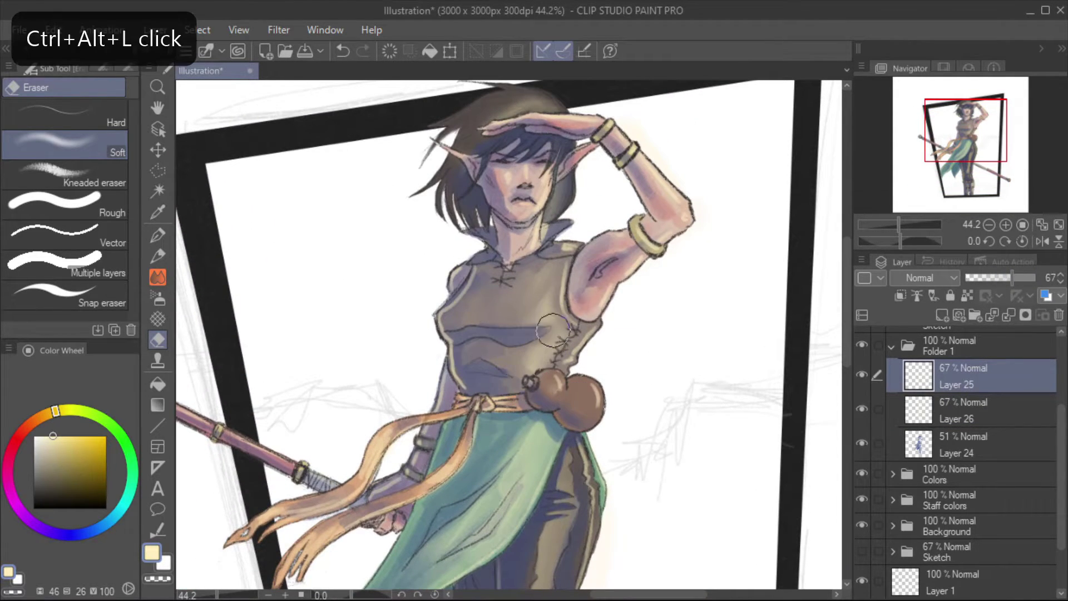
{"action": "scroll", "coordinate": [569, 204], "scroll_direction": "down", "scroll_amount": 5}
{"action": "scroll", "coordinate": [570, 204], "scroll_direction": "up", "scroll_amount": 5}
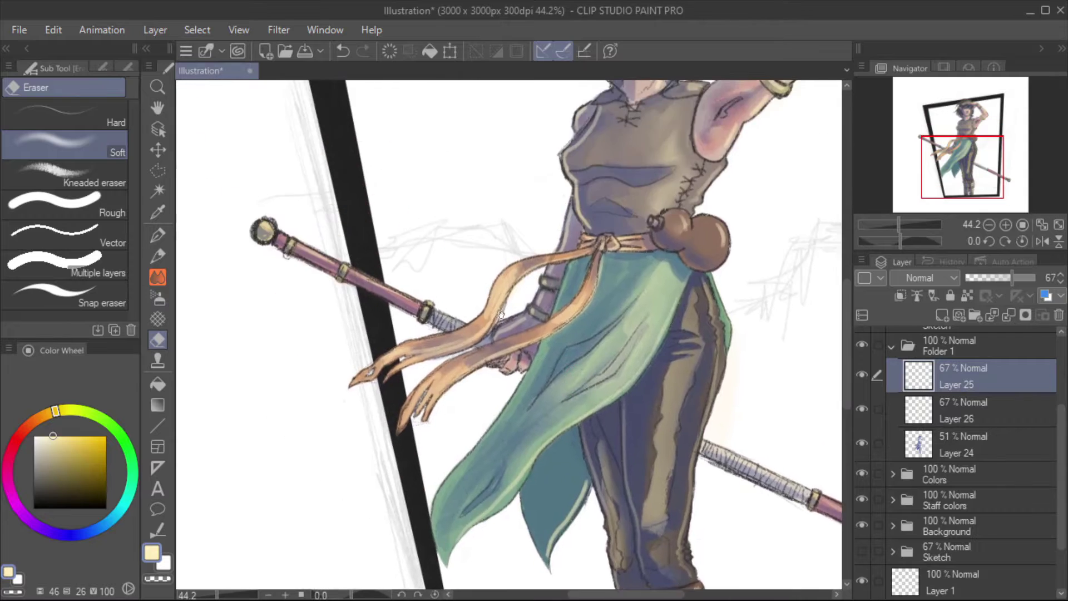
{"action": "scroll", "coordinate": [570, 205], "scroll_direction": "down", "scroll_amount": 5}
{"action": "mouse_move", "coordinate": [1001, 278]}
{"action": "left_mouse_down"}
{"action": "mouse_move", "coordinate": [1025, 276]}
{"action": "mouse_move", "coordinate": [1015, 275]}
{"action": "left_mouse_up"}
{"action": "left_click_drag", "start_coordinate": [900, 224], "coordinate": [896, 224]}
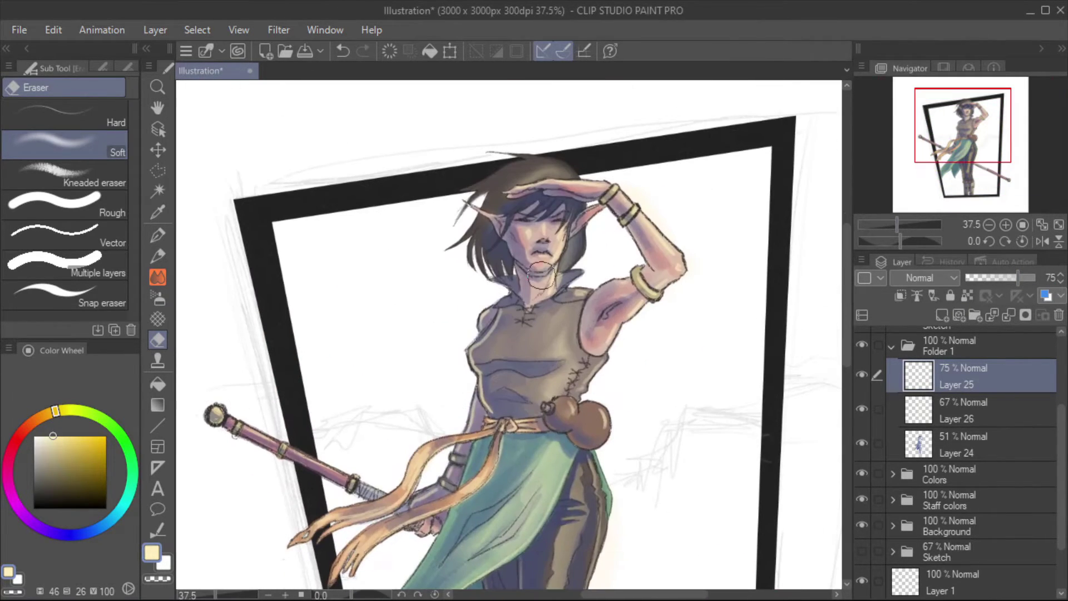
{"action": "left_click_drag", "start_coordinate": [388, 500], "coordinate": [388, 267]}
{"action": "scroll", "coordinate": [388, 267], "scroll_direction": "up", "scroll_amount": 5}
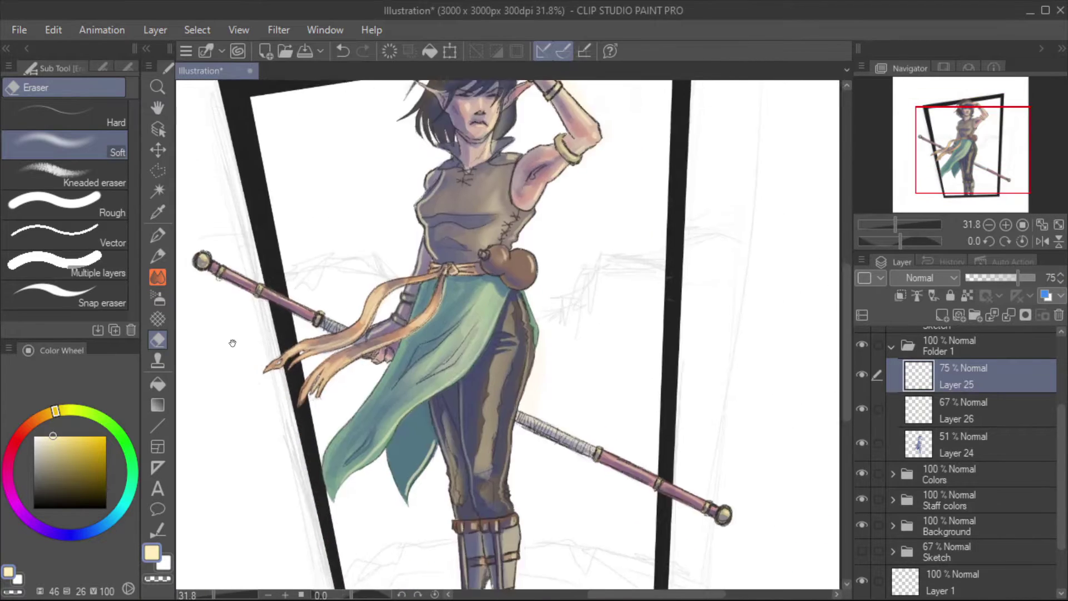
- Fill a new layer directly above the paper with dark grey
{"action": "left_click", "coordinate": [891, 346]}
{"action": "left_click", "coordinate": [946, 581]}
{"action": "key", "text": "g"}
{"action": "left_click", "coordinate": [232, 477]}
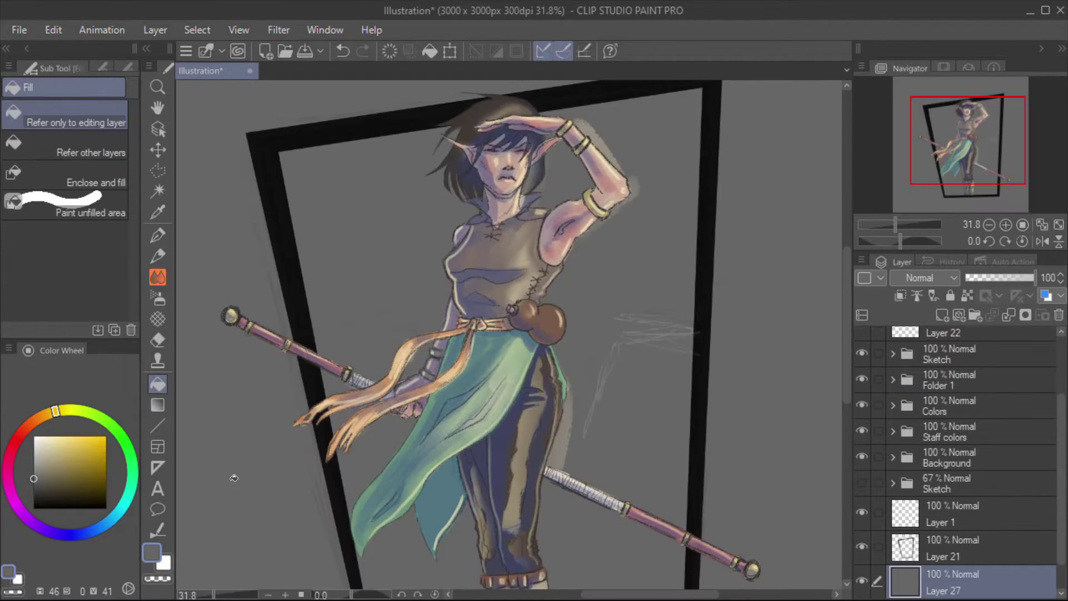
- Erase the cream light that spills outside the raised arm and thigh on the broad light layer
{"action": "key", "text": "e"}
{"action": "left_click", "coordinate": [892, 380]}
{"action": "left_click", "coordinate": [969, 445]}
{"action": "left_click_drag", "start_coordinate": [582, 414], "coordinate": [576, 362]}
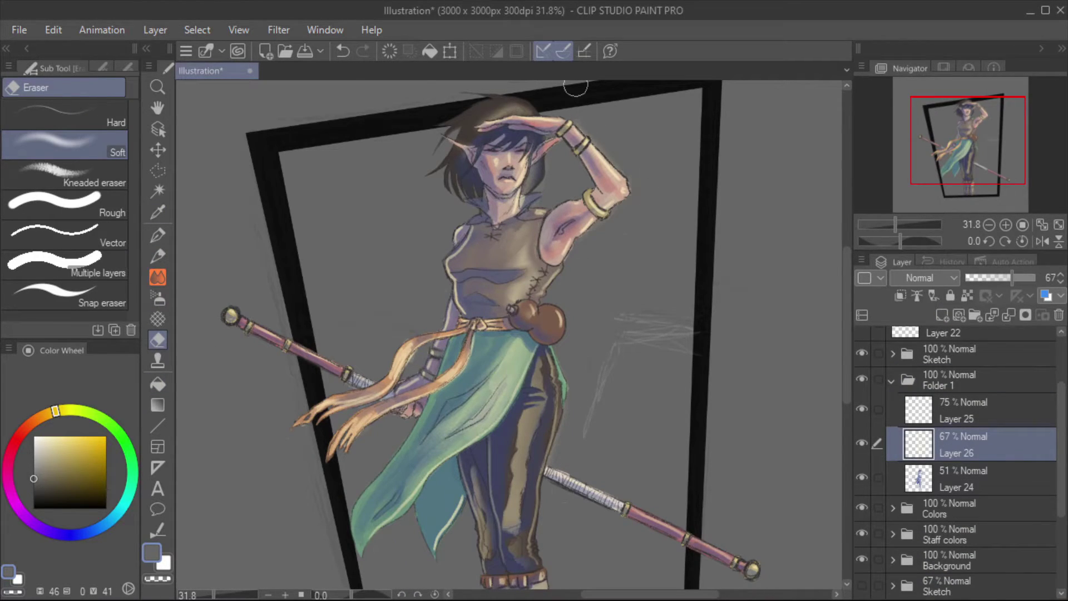
{"action": "scroll", "coordinate": [540, 202], "scroll_direction": "down", "scroll_amount": 3}
{"action": "key", "text": "ctrl+z"}
- Create a new folder holding an empty layer just below the hidden sketch folder for the background painting
{"action": "left_click", "coordinate": [942, 477]}
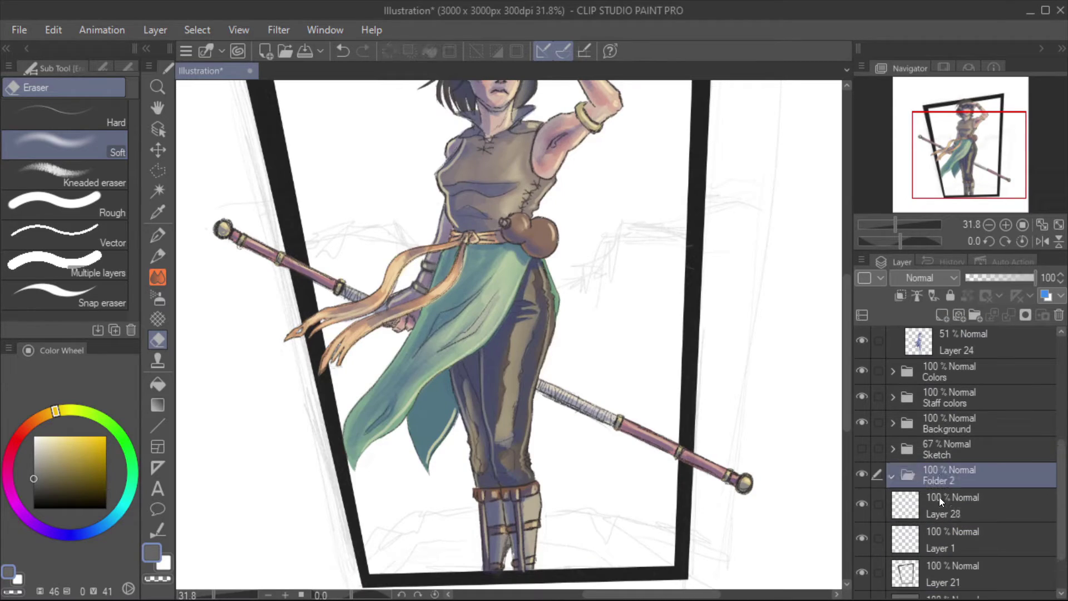
{"action": "left_click", "coordinate": [132, 463]}
{"action": "left_click", "coordinate": [52, 442]}
{"action": "scroll", "coordinate": [253, 310], "scroll_direction": "up", "scroll_amount": 3}
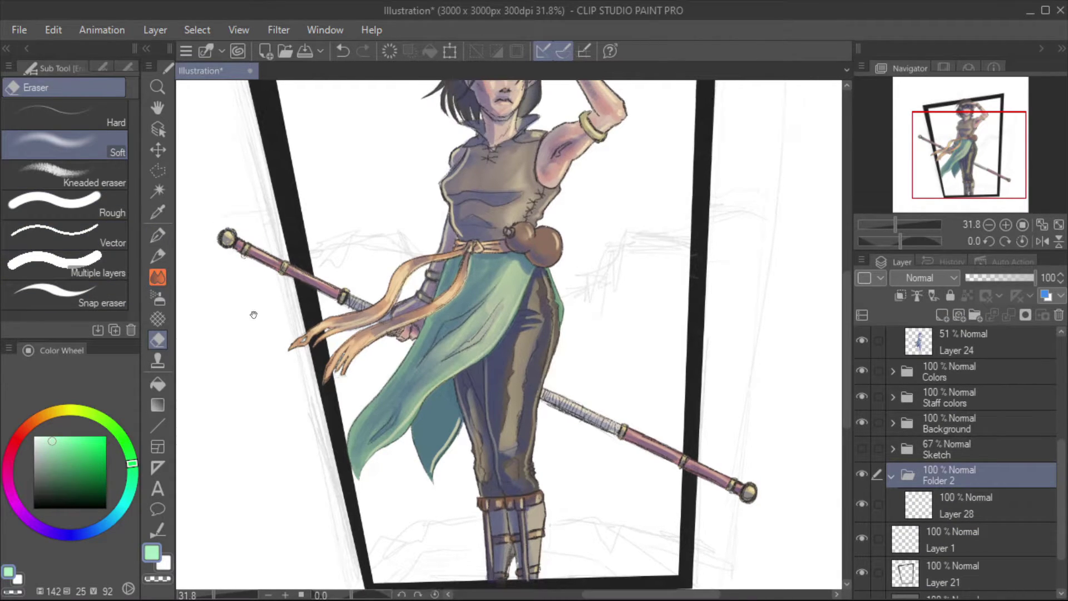
{"action": "left_click", "coordinate": [46, 415]}
{"action": "key", "text": "p"}
{"action": "scroll", "coordinate": [191, 203], "scroll_direction": "down", "scroll_amount": 2}
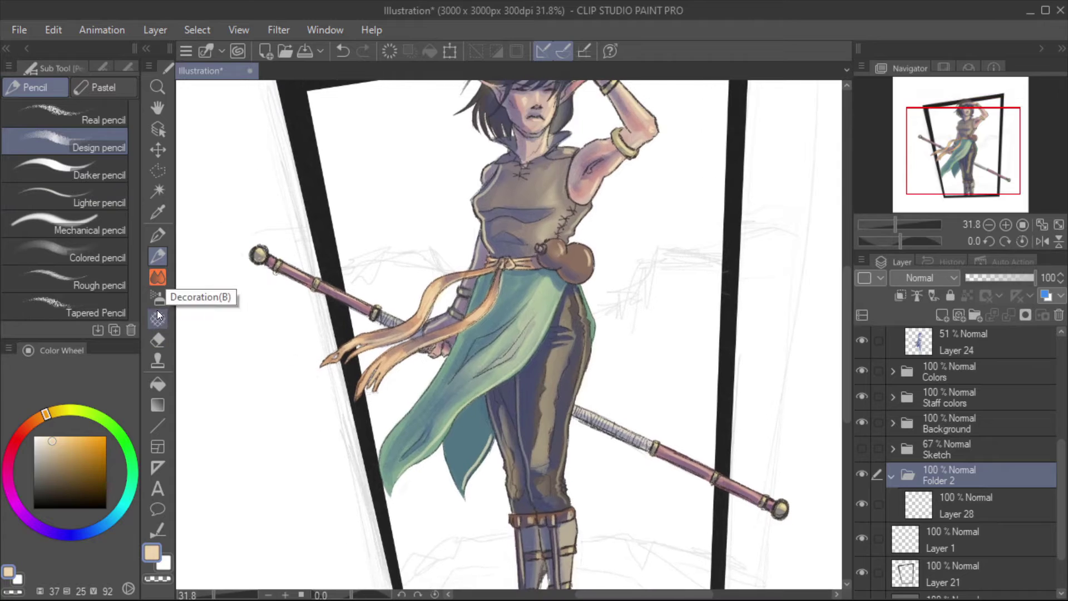
- Move the black frame layer above the new background folder and select the empty layer inside the folder
{"action": "left_click_drag", "start_coordinate": [946, 574], "coordinate": [950, 458]}
{"action": "left_click", "coordinate": [957, 539]}
{"action": "scroll", "coordinate": [892, 209], "scroll_direction": "down", "scroll_amount": 2}
- Choose a soft pink and paint the sky behind the figure down to the sketched mountain line
{"action": "left_click_drag", "start_coordinate": [30, 421], "coordinate": [18, 436]}
{"action": "key", "text": "ctrl+alt+l"}
{"action": "mouse_move", "coordinate": [378, 167]}
{"action": "left_mouse_down"}
{"action": "mouse_move", "coordinate": [640, 145]}
{"action": "mouse_move", "coordinate": [446, 234]}
{"action": "mouse_move", "coordinate": [504, 156]}
{"action": "left_mouse_up"}
{"action": "left_click_drag", "start_coordinate": [557, 289], "coordinate": [651, 361]}
{"action": "left_click_drag", "start_coordinate": [257, 238], "coordinate": [296, 272]}
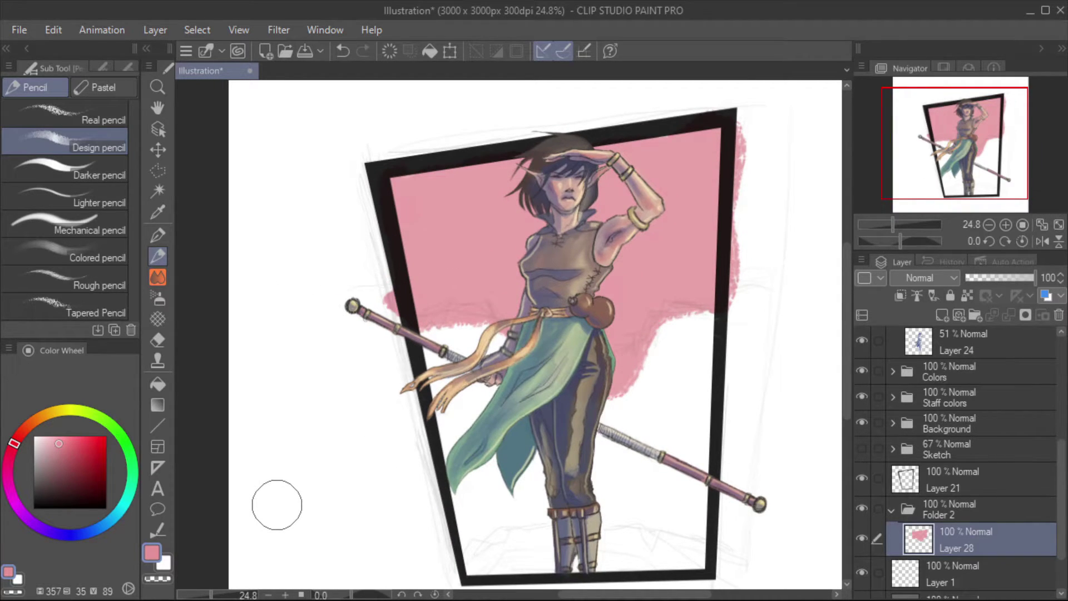
- Add a new layer above the pink sky and outline the mountains and ground inside the frame with a polyline selection
{"action": "left_click", "coordinate": [151, 167]}
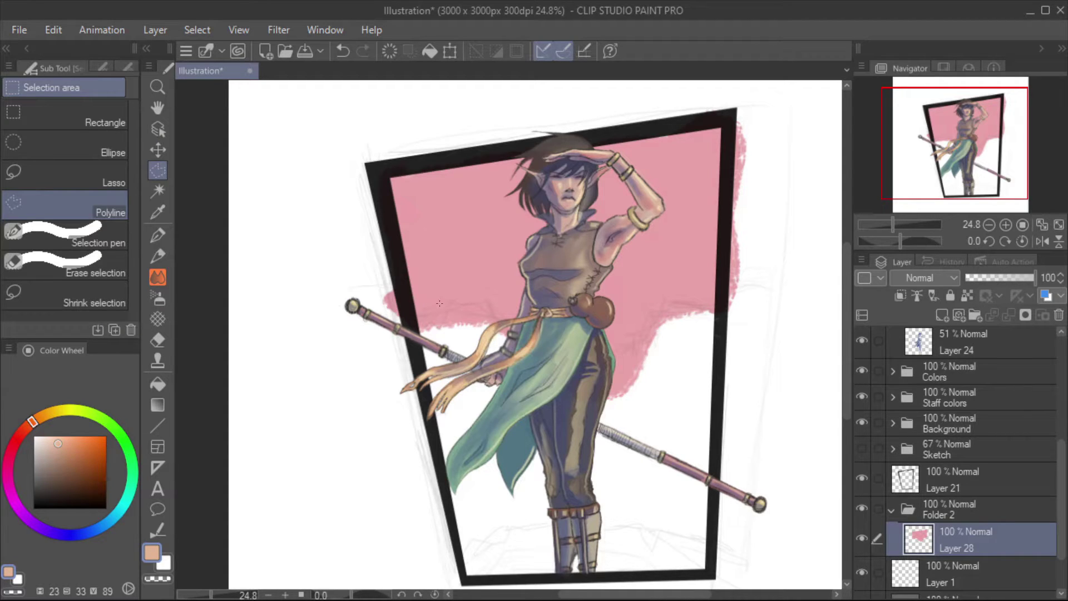
{"action": "left_click", "coordinate": [942, 315]}
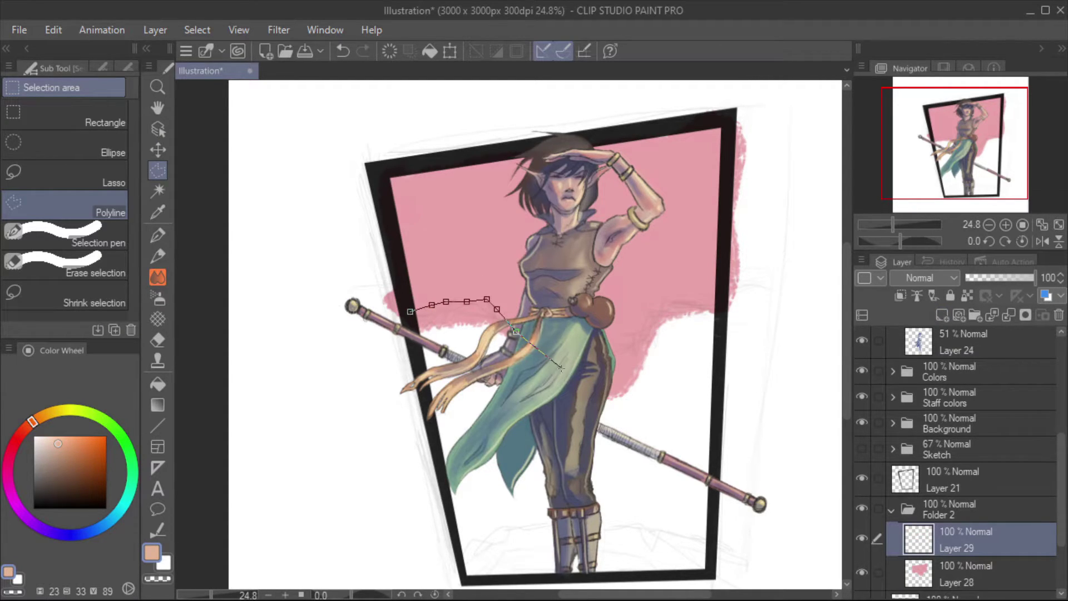
{"action": "left_click", "coordinate": [481, 582]}
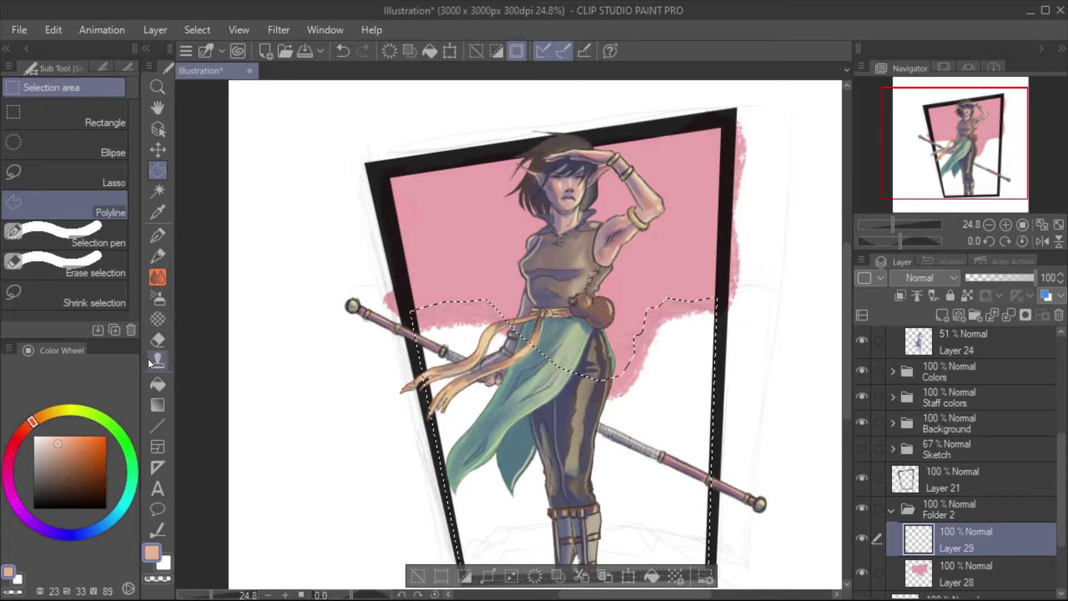
- Fill the selected mountain and ground area with a reddish orange of hue 13, saturation 53, value 90, and deselect
{"action": "left_click", "coordinate": [158, 384]}
{"action": "left_click", "coordinate": [490, 559]}
{"action": "left_click", "coordinate": [65, 460]}
{"action": "left_click", "coordinate": [23, 428]}
{"action": "left_click", "coordinate": [72, 442]}
{"action": "key", "text": "alt+BackSpace"}
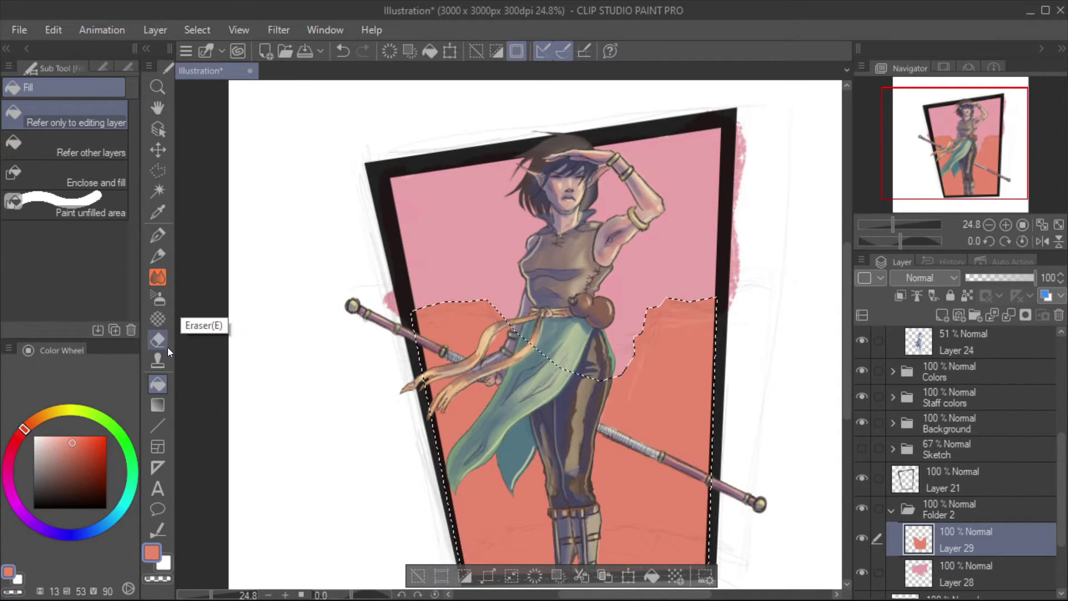
{"action": "key", "text": "ctrl+d"}
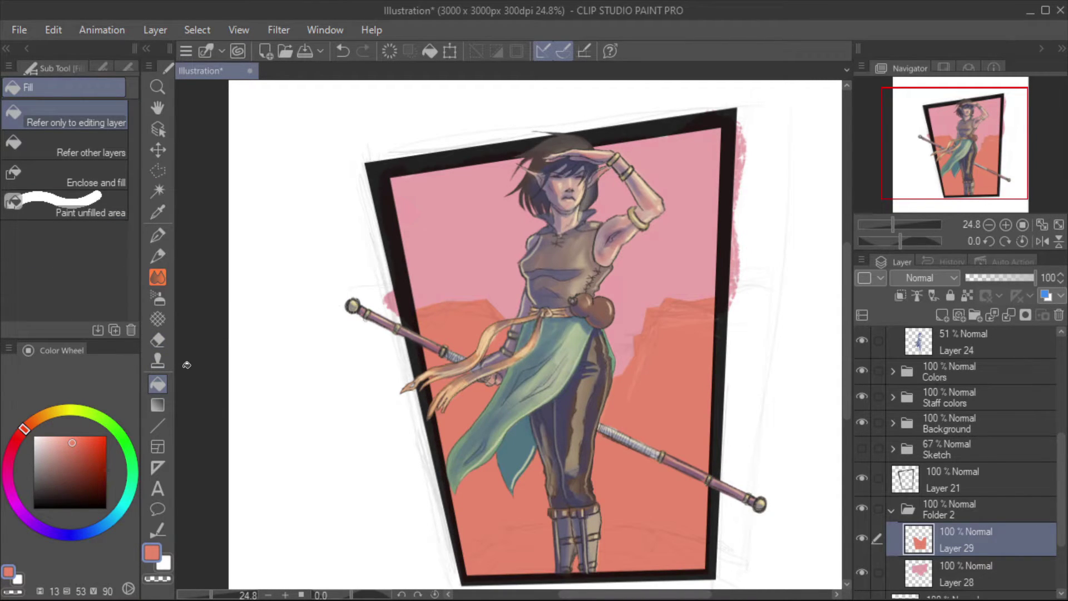
- Select the frame's interior, invert the selection, and delete the pink sky paint that spills outside the frame
{"action": "key", "text": "m"}
{"action": "key", "text": "ctrl+shift+d"}
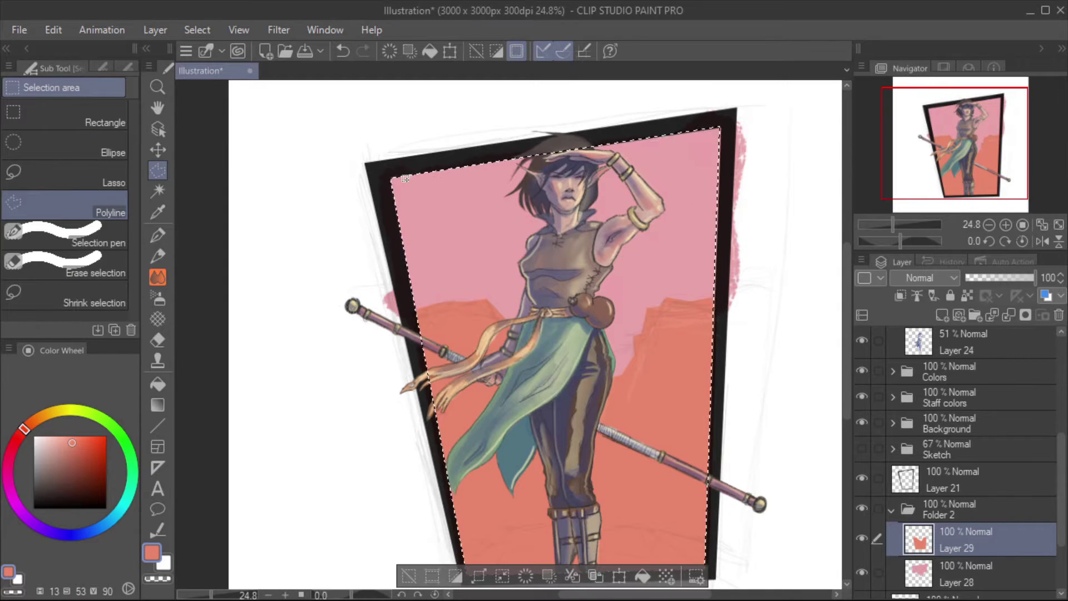
{"action": "left_click", "coordinate": [198, 29]}
{"action": "key", "text": "Escape"}
{"action": "left_click", "coordinate": [962, 570]}
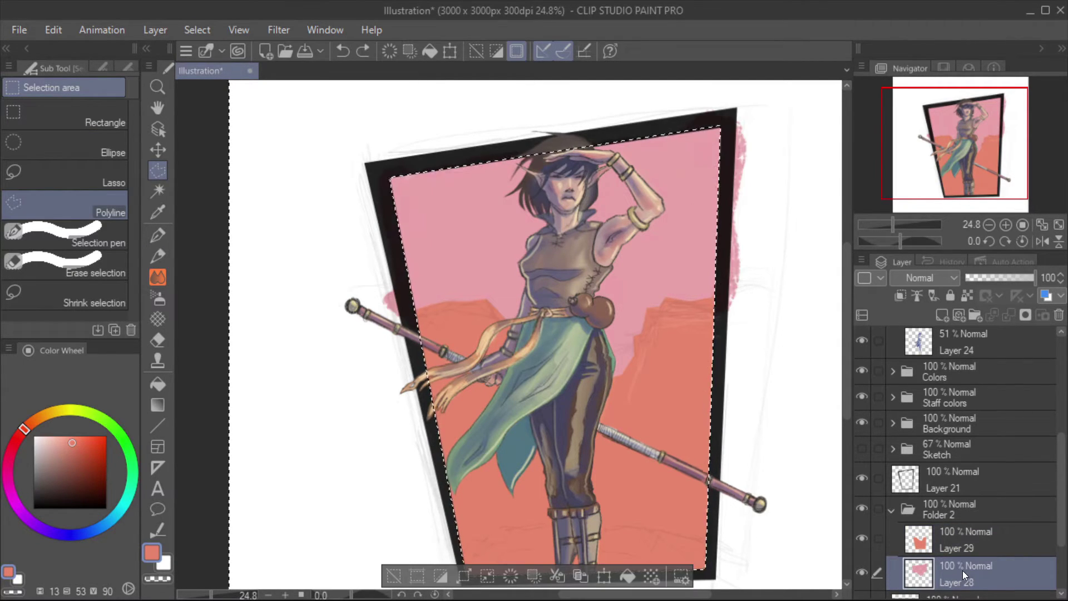
{"action": "key", "text": "ctrl+d"}
{"action": "left_click", "coordinate": [197, 29]}
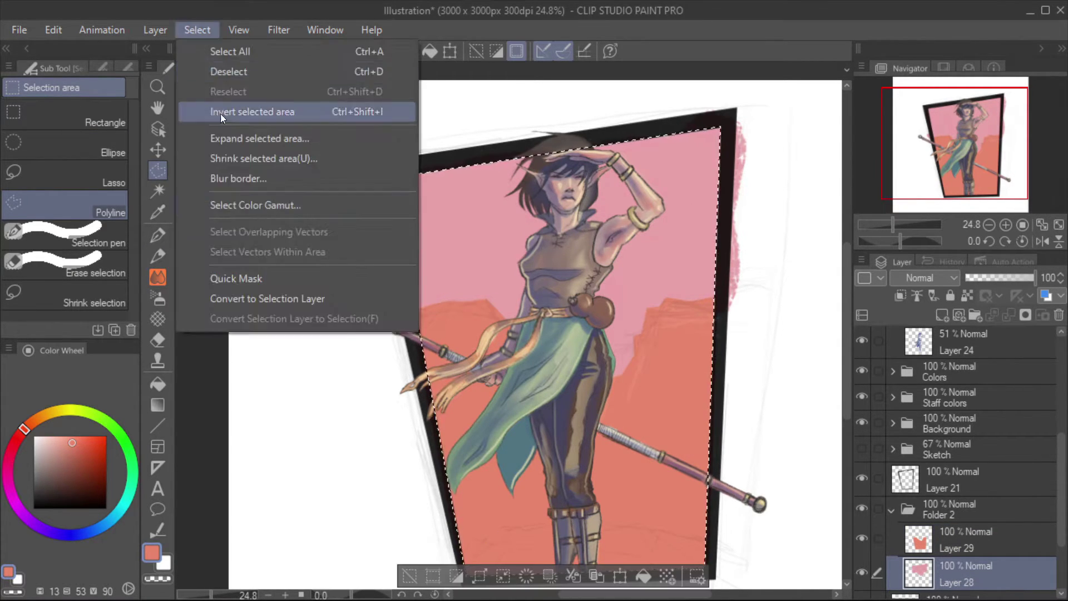
{"action": "left_click", "coordinate": [245, 107]}
{"action": "key", "text": "Delete"}
{"action": "key", "text": "ctrl+d"}
- Lower Folder 2's opacity to 67% and paint a pale yellow glow over the upper sky on a new top layer inside it
{"action": "left_click", "coordinate": [957, 507]}
{"action": "left_click_drag", "start_coordinate": [1035, 277], "coordinate": [1012, 271]}
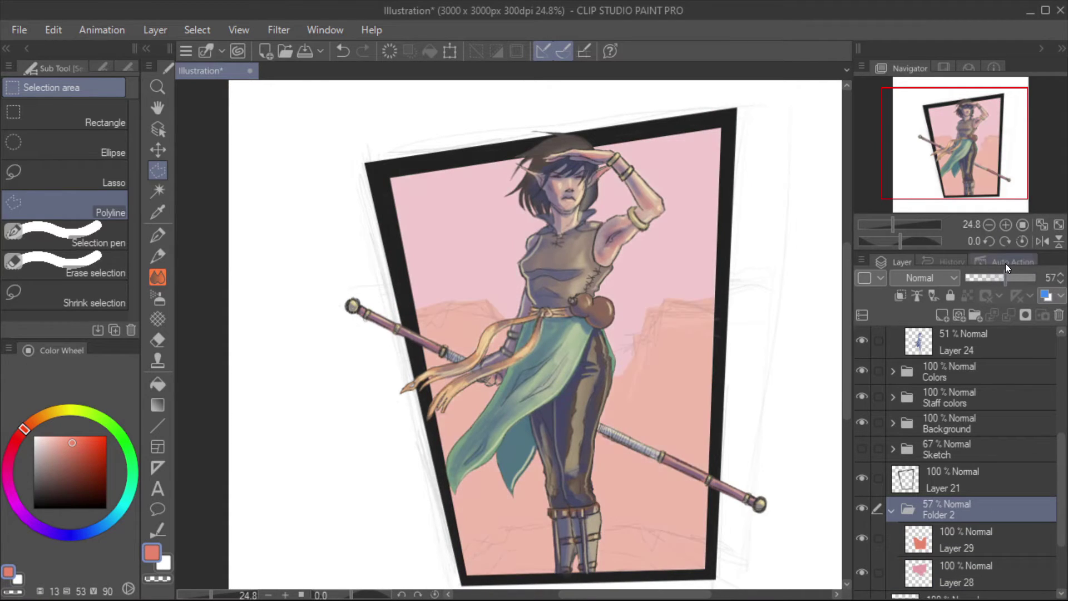
{"action": "key", "text": "p"}
{"action": "left_click", "coordinate": [969, 540]}
{"action": "left_click", "coordinate": [942, 315]}
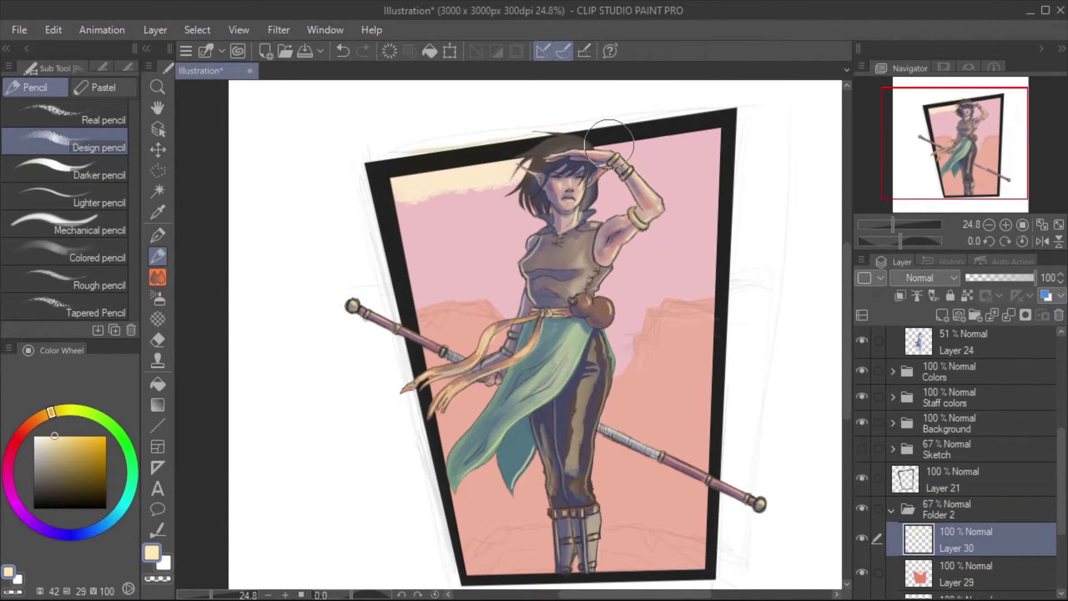
{"action": "mouse_move", "coordinate": [506, 192]}
{"action": "left_mouse_down"}
{"action": "mouse_move", "coordinate": [697, 148]}
{"action": "mouse_move", "coordinate": [690, 184]}
{"action": "mouse_move", "coordinate": [402, 189]}
{"action": "left_mouse_up"}
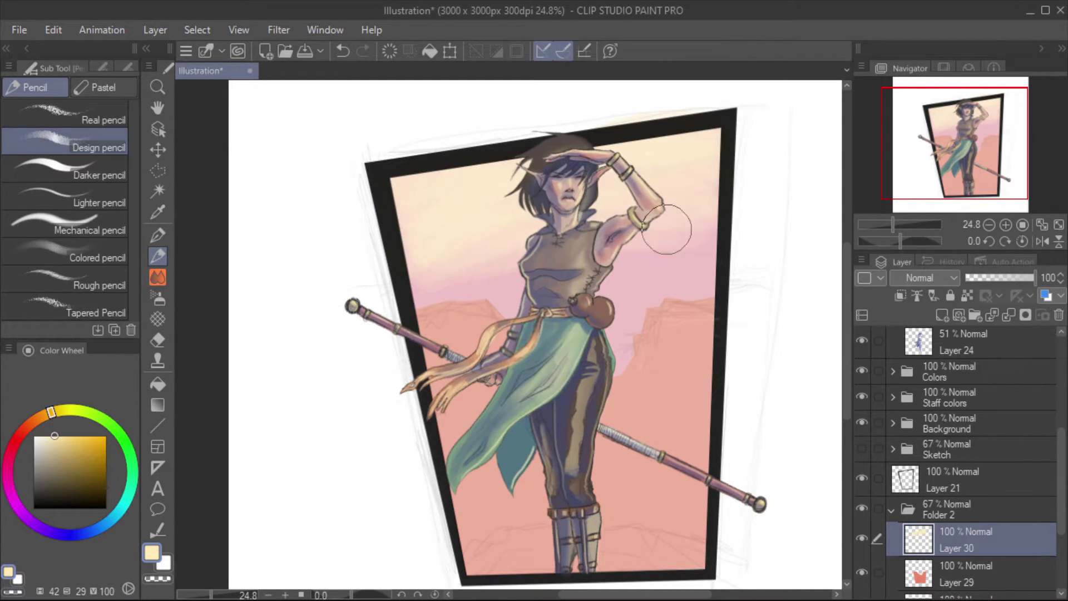
- Choose a dark blue and paint shadows over the rock formations and distant ground on a new layer above the orange fill
{"action": "left_click", "coordinate": [81, 534]}
{"action": "left_click", "coordinate": [74, 481]}
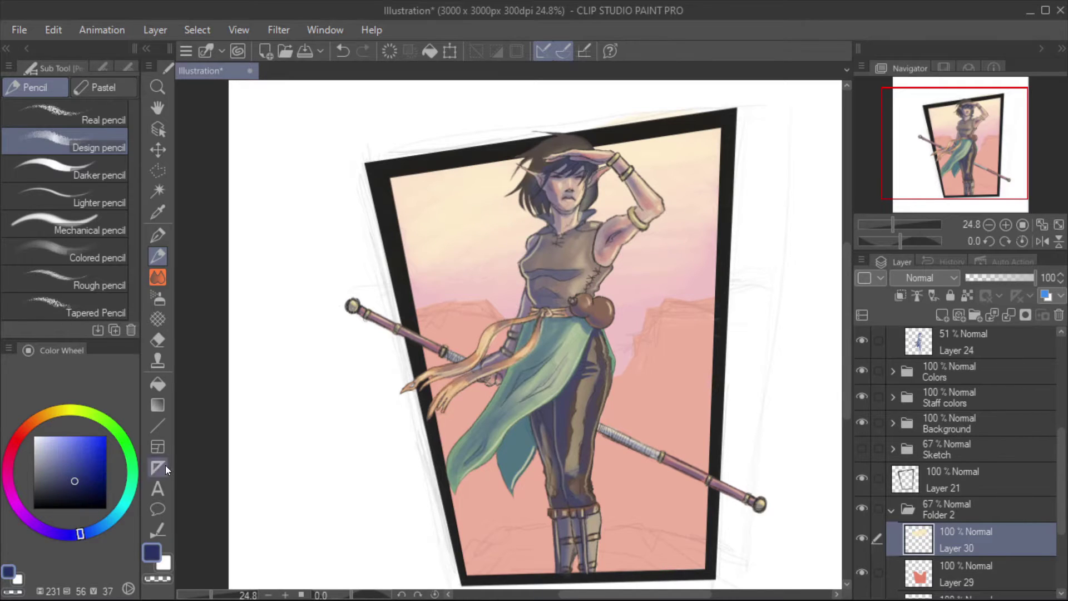
{"action": "left_click", "coordinate": [942, 315]}
{"action": "mouse_move", "coordinate": [716, 389]}
{"action": "left_mouse_down"}
{"action": "mouse_move", "coordinate": [484, 483]}
{"action": "mouse_move", "coordinate": [629, 479]}
{"action": "mouse_move", "coordinate": [470, 500]}
{"action": "mouse_move", "coordinate": [471, 445]}
{"action": "left_mouse_up"}
- Select the foreground hill along its ridge with a polyline and clear the blue shadow paint from it
{"action": "key", "text": "m"}
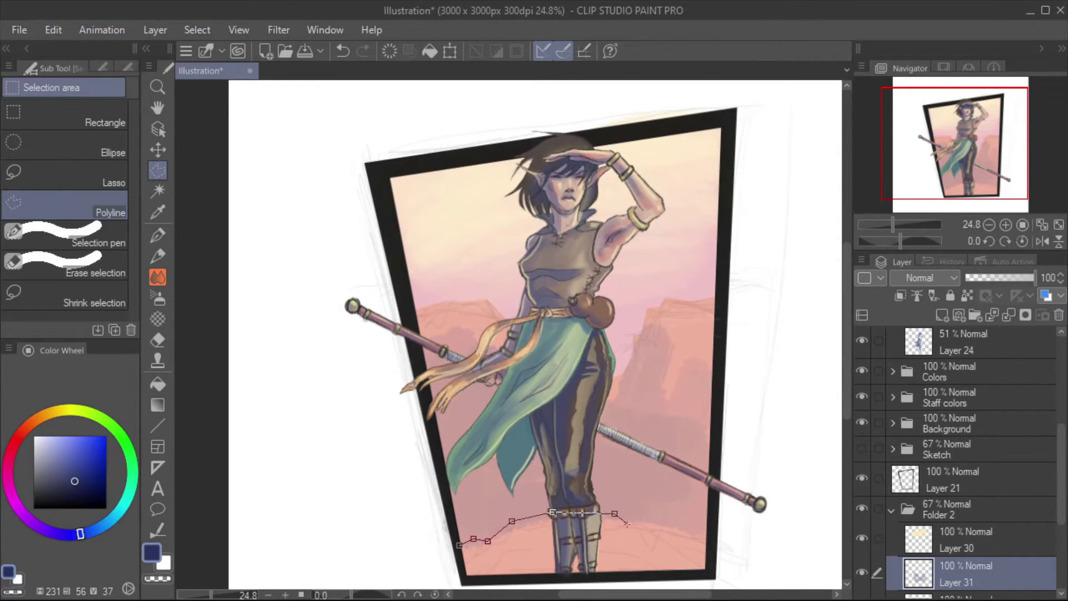
{"action": "double_click", "coordinate": [711, 572]}
{"action": "key", "text": "ctrl+d"}
- Select everything outside the frame's interior and clear the paint that spills past it from the background layers
{"action": "key", "text": "alt+bracketright"}
{"action": "left_click", "coordinate": [466, 578]}
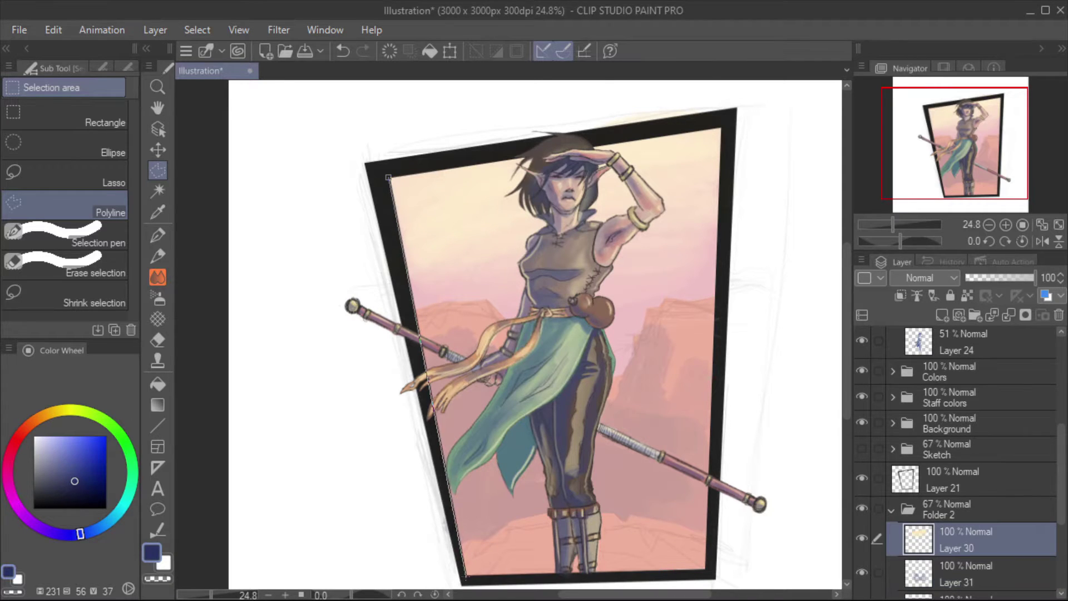
{"action": "double_click", "coordinate": [722, 128]}
{"action": "left_click", "coordinate": [957, 573]}
{"action": "scroll", "coordinate": [957, 501], "scroll_direction": "down", "scroll_amount": 3}
{"action": "left_click", "coordinate": [957, 551]}
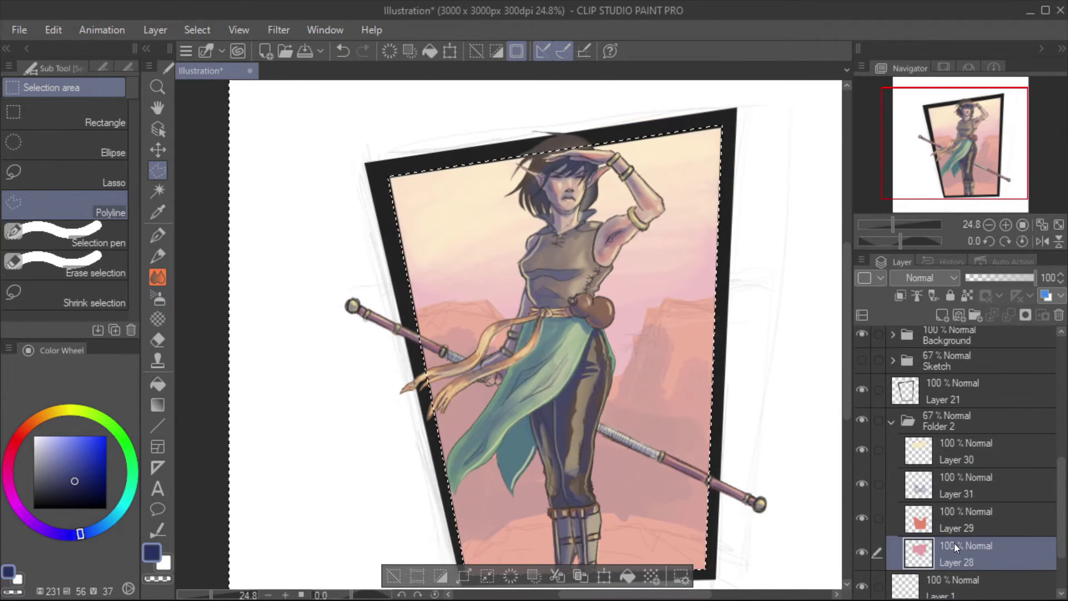
{"action": "key", "text": "ctrl+d"}
- Rename the upper Sketch folder to Outline and expand it to reach its line layers
{"action": "scroll", "coordinate": [958, 445], "scroll_direction": "up", "scroll_amount": 6}
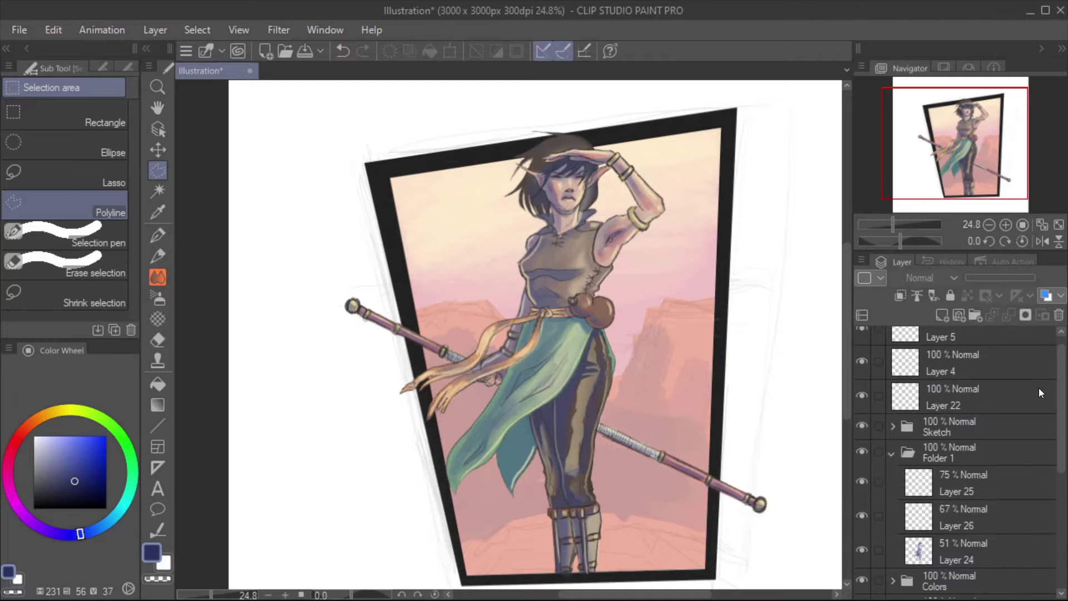
{"action": "double_click", "coordinate": [941, 430]}
{"action": "left_click", "coordinate": [894, 429]}
{"action": "left_click", "coordinate": [155, 29]}
{"action": "mouse_move", "coordinate": [312, 96]}
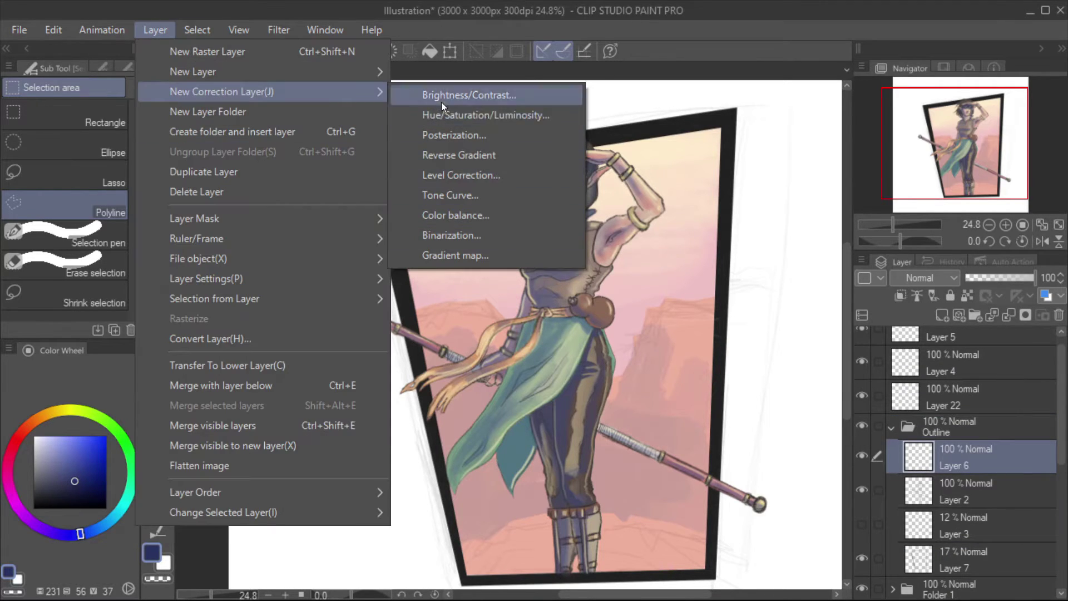
{"action": "left_click", "coordinate": [442, 235]}
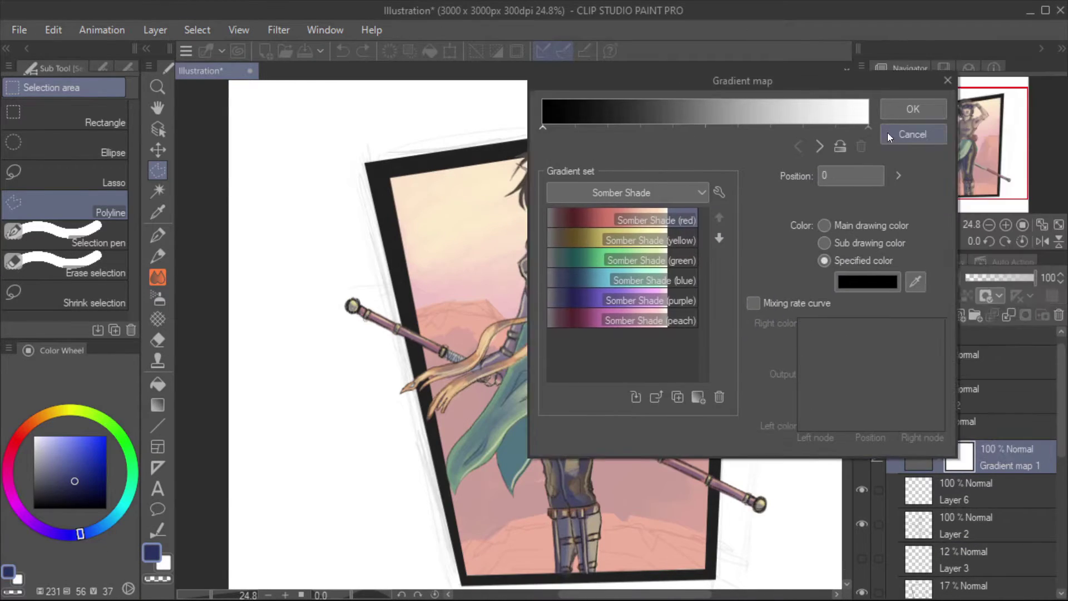
{"action": "left_click", "coordinate": [887, 133]}
- Add a gradient map correction layer above the line layers in the Outline folder and set its starting colour to dark brown
{"action": "scroll", "coordinate": [501, 222], "scroll_direction": "up", "scroll_amount": 3}
{"action": "scroll", "coordinate": [501, 223], "scroll_direction": "down", "scroll_amount": 2}
{"action": "left_click", "coordinate": [155, 30]}
{"action": "mouse_move", "coordinate": [312, 96]}
{"action": "left_click", "coordinate": [442, 235]}
{"action": "left_click", "coordinate": [868, 282]}
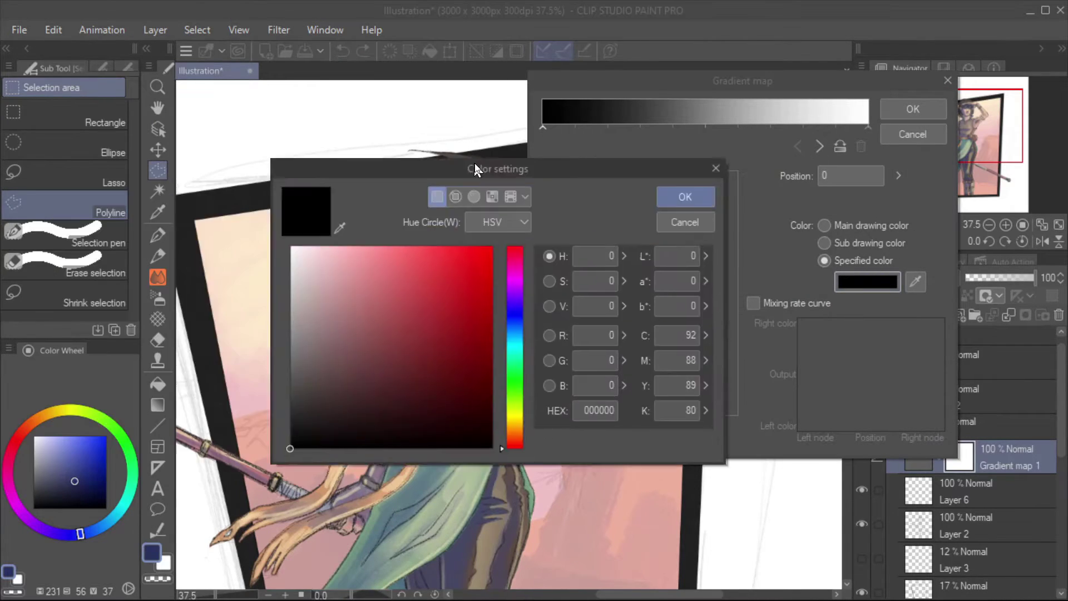
{"action": "left_click_drag", "start_coordinate": [515, 167], "coordinate": [260, 128]}
{"action": "left_click", "coordinate": [258, 395]}
{"action": "left_click", "coordinate": [186, 305]}
{"action": "left_click", "coordinate": [428, 156]}
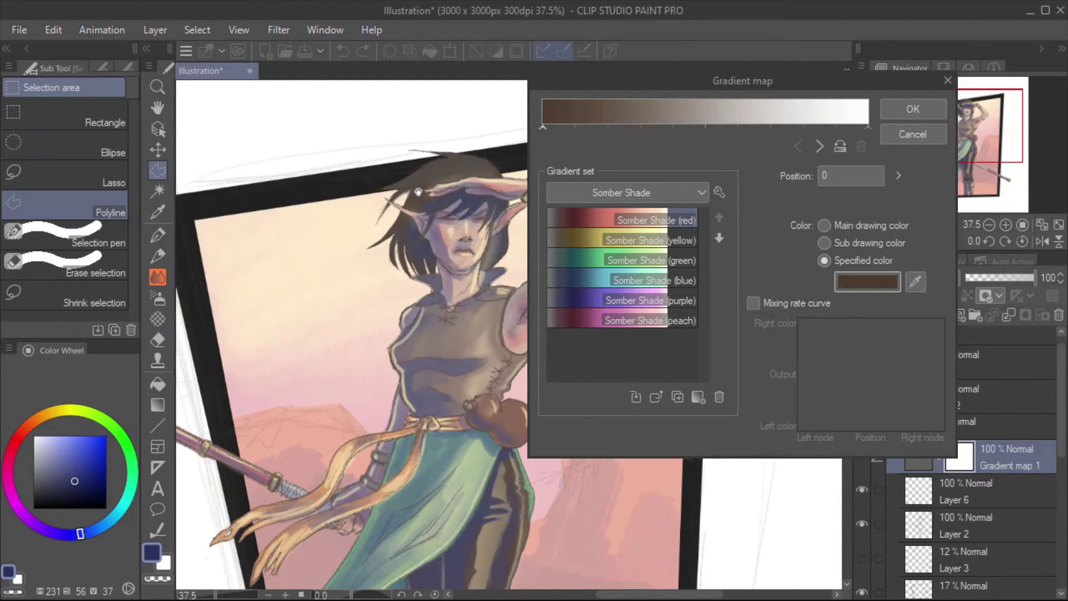
- Add intermediate nodes to the gradient map, one near-black and one purple at position 37
{"action": "left_click", "coordinate": [621, 127]}
{"action": "left_click", "coordinate": [868, 282]}
{"action": "left_click", "coordinate": [43, 382]}
{"action": "left_click", "coordinate": [428, 156]}
{"action": "left_click_drag", "start_coordinate": [652, 72], "coordinate": [729, 107]}
{"action": "left_click", "coordinate": [944, 316]}
{"action": "left_click", "coordinate": [258, 367]}
{"action": "left_click", "coordinate": [139, 311]}
{"action": "left_click", "coordinate": [428, 156]}
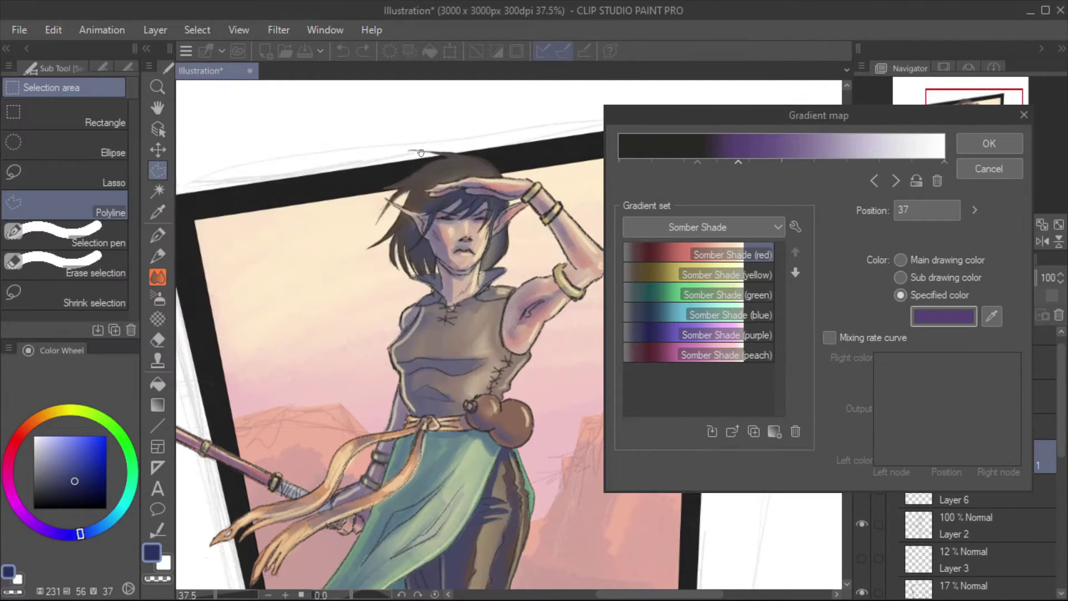
- Move the near-black gradient node farther toward the light end, adjust the node colours, and apply the gradient map
{"action": "left_click_drag", "start_coordinate": [697, 161], "coordinate": [756, 157]}
{"action": "left_click", "coordinate": [944, 316]}
{"action": "left_click", "coordinate": [428, 150]}
{"action": "left_click_drag", "start_coordinate": [819, 115], "coordinate": [852, 204]}
{"action": "left_click", "coordinate": [978, 405]}
{"action": "left_click", "coordinate": [428, 156]}
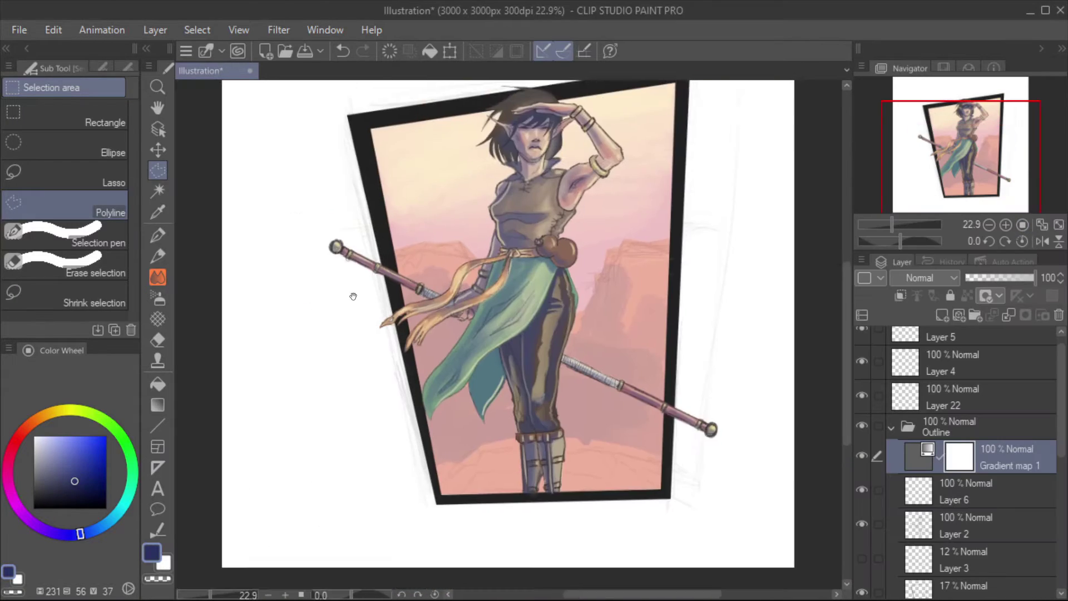
- Select a rectangle around the framed figure and staff and crop the canvas to it, 2382 x 2445 px
{"action": "scroll", "coordinate": [373, 371], "scroll_direction": "up", "scroll_amount": 3}
{"action": "left_click_drag", "start_coordinate": [898, 224], "coordinate": [893, 217]}
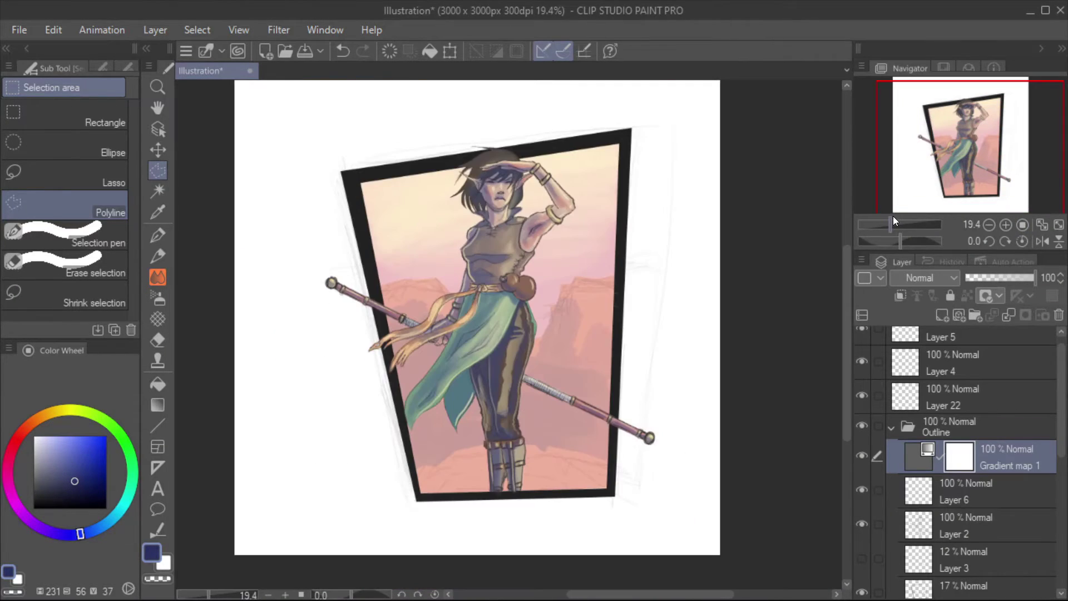
{"action": "left_click", "coordinate": [13, 114]}
{"action": "left_click_drag", "start_coordinate": [687, 554], "coordinate": [318, 112]}
{"action": "key", "text": "ctrl+alt+shift+c"}
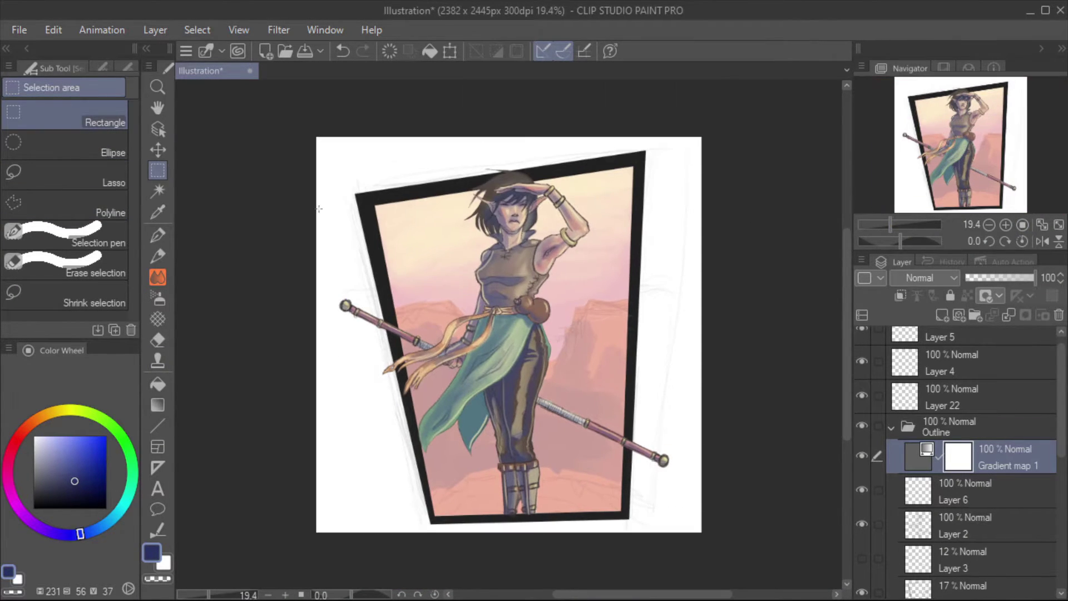
- Soften the lines around the staff's upper end on Layer 2 with a large soft eraser
{"action": "scroll", "coordinate": [322, 263], "scroll_direction": "up", "scroll_amount": 3}
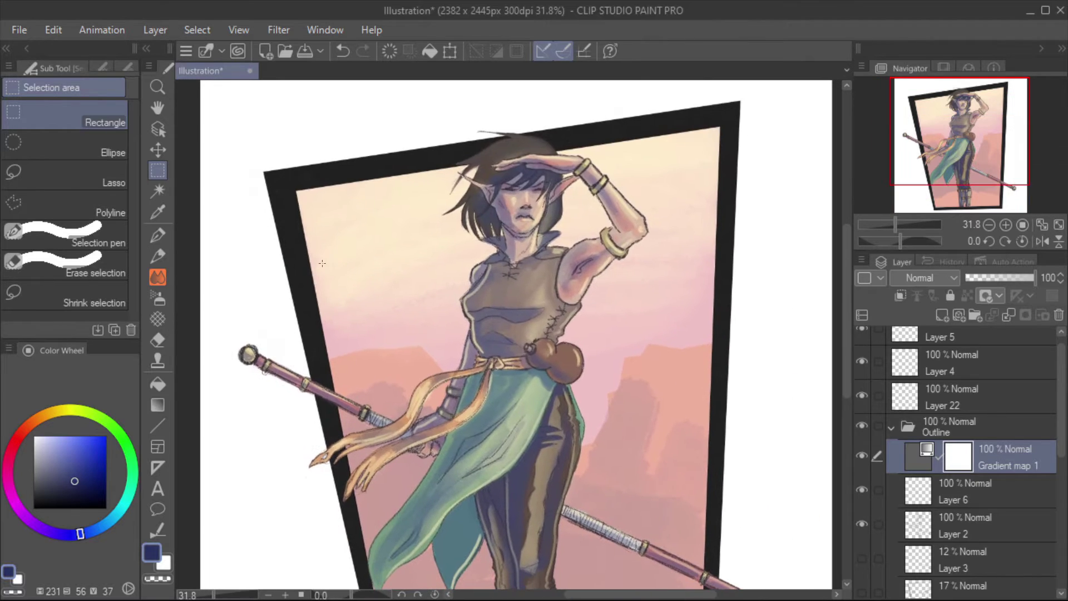
{"action": "left_click_drag", "start_coordinate": [322, 263], "coordinate": [360, 182]}
{"action": "scroll", "coordinate": [967, 529], "scroll_direction": "down", "scroll_amount": 2}
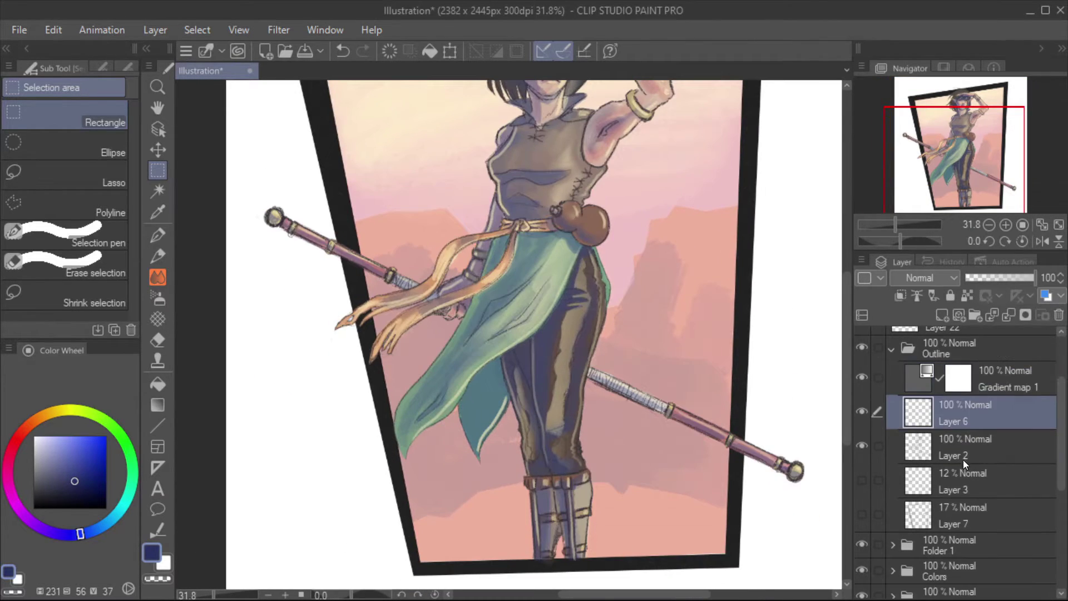
{"action": "left_click", "coordinate": [963, 456]}
{"action": "key", "text": "e"}
{"action": "left_click", "coordinate": [275, 203], "text": "ctrl+alt"}
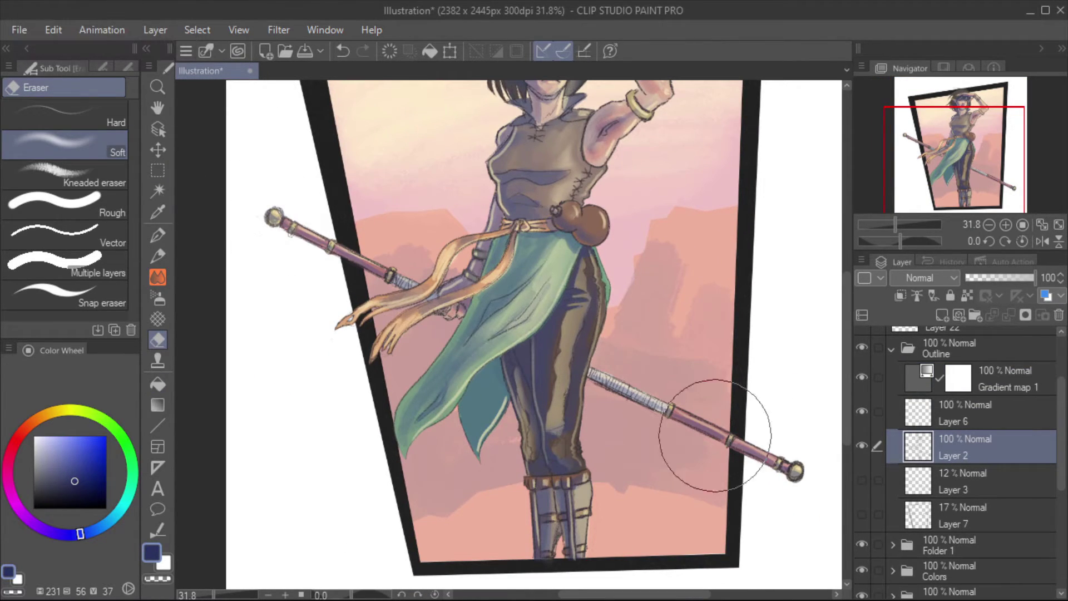
{"action": "left_click_drag", "start_coordinate": [245, 177], "coordinate": [286, 294]}
{"action": "left_click_drag", "start_coordinate": [364, 324], "coordinate": [315, 265]}
- Add a new layer above Layer 6 and sign the artist's initials in pencil beside the boots
{"action": "left_click", "coordinate": [946, 413]}
{"action": "key", "text": "ctrl+shift+n"}
{"action": "key", "text": "p"}
{"action": "left_click_drag", "start_coordinate": [636, 524], "coordinate": [652, 525]}
{"action": "scroll", "coordinate": [644, 523], "scroll_direction": "up", "scroll_amount": 3}
{"action": "left_click", "coordinate": [616, 375], "text": "ctrl+alt"}
{"action": "key", "text": "ctrl+0"}
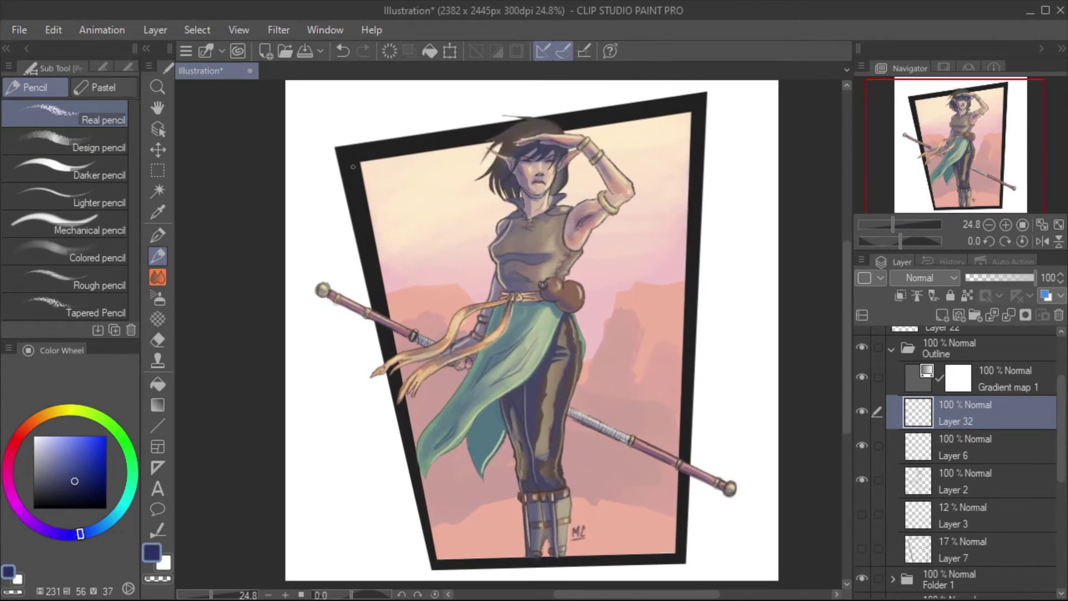
- Fade the old outline on Layer 2 to 35% opacity and add a new layer above it for Real G-Pen inking
{"action": "left_click_drag", "start_coordinate": [357, 154], "coordinate": [374, 174]}
{"action": "scroll", "coordinate": [542, 265], "scroll_direction": "up", "scroll_amount": 3}
{"action": "scroll", "coordinate": [542, 265], "scroll_direction": "down", "scroll_amount": 3}
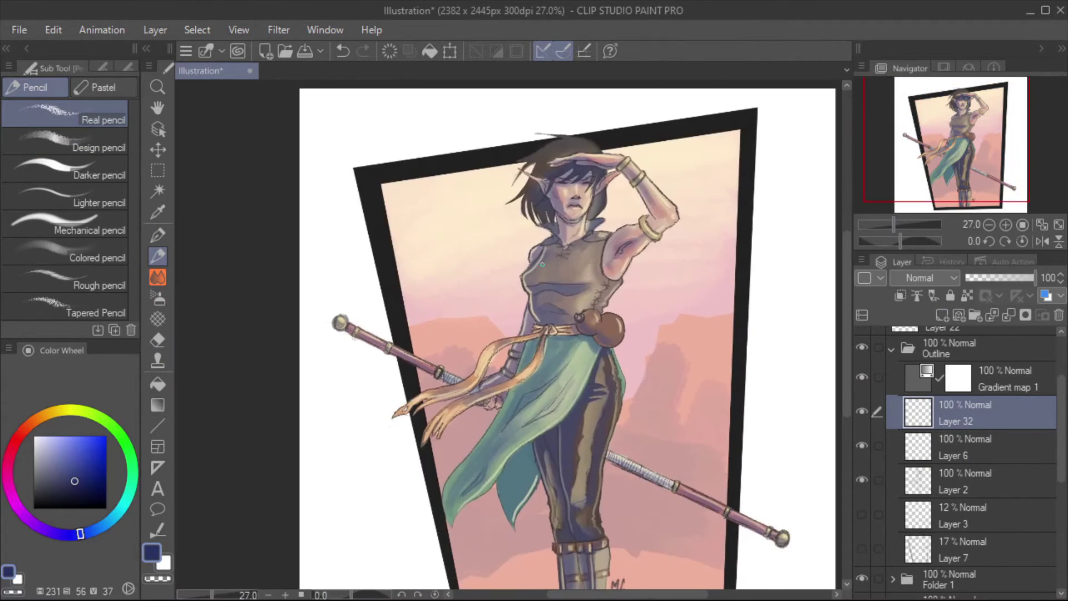
{"action": "scroll", "coordinate": [542, 265], "scroll_direction": "up", "scroll_amount": 3}
{"action": "left_click_drag", "start_coordinate": [501, 139], "coordinate": [500, 498]}
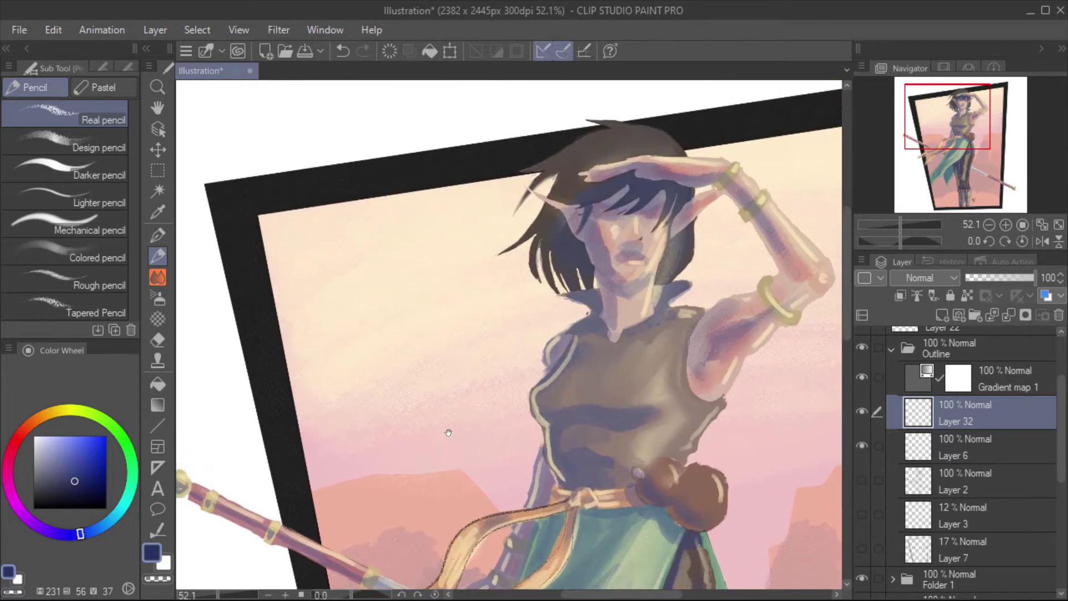
{"action": "mouse_move", "coordinate": [502, 274]}
{"action": "left_mouse_down"}
{"action": "mouse_move", "coordinate": [502, 179]}
{"action": "mouse_move", "coordinate": [592, 219]}
{"action": "left_mouse_up"}
{"action": "key", "text": "p"}
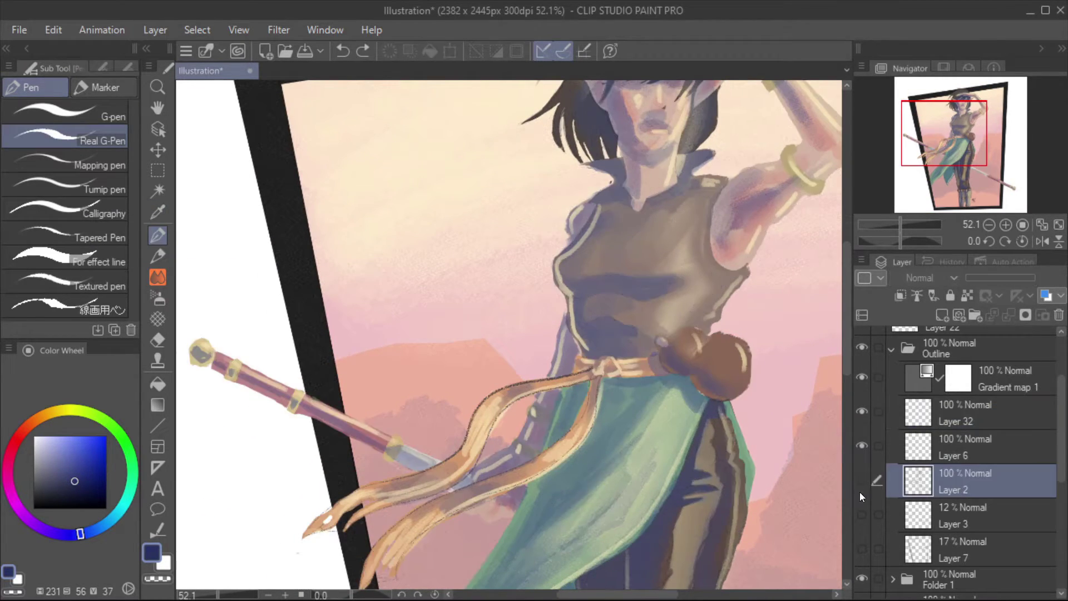
{"action": "key", "text": "ctrl+shift+n"}
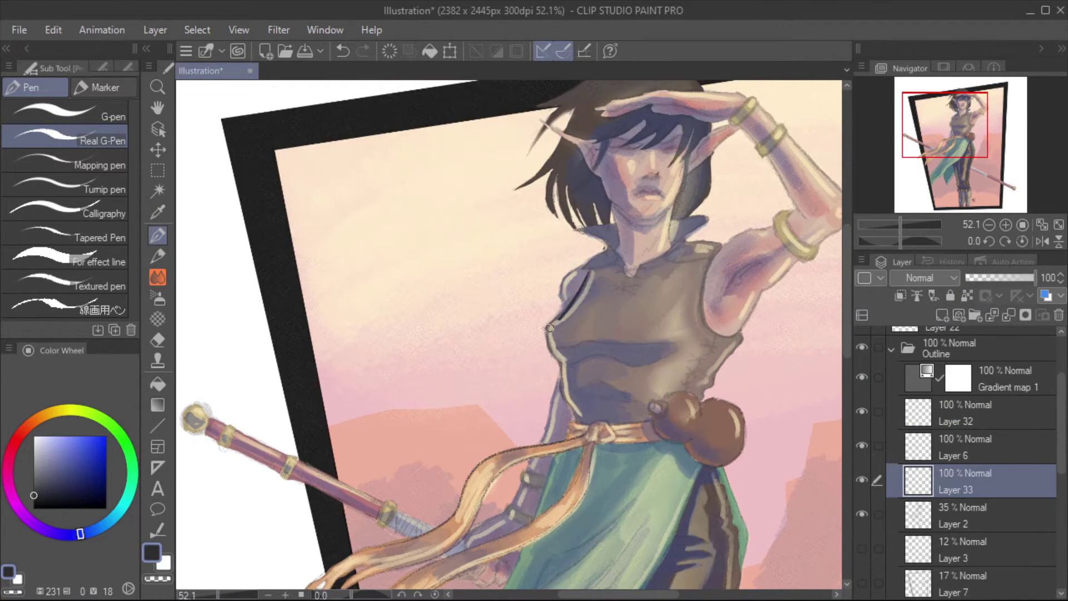
- Ink the torso's left contour and the belt knot with dark pen lines, undoing the misplaced stroke
{"action": "left_click_drag", "start_coordinate": [563, 395], "coordinate": [676, 314]}
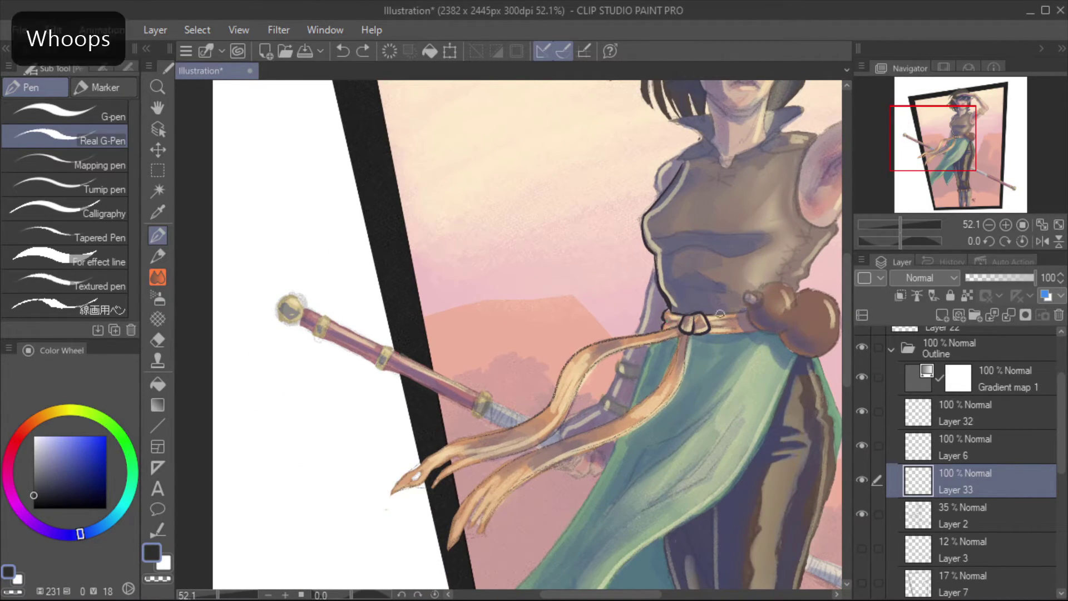
{"action": "left_click_drag", "start_coordinate": [652, 364], "coordinate": [650, 235]}
{"action": "key", "text": "ctrl+z"}
- Ink the edges and frayed ends of both trailing sash ribbons, undoing the misplaced strokes
{"action": "mouse_move", "coordinate": [684, 201]}
{"action": "left_mouse_down"}
{"action": "mouse_move", "coordinate": [459, 374]}
{"action": "mouse_move", "coordinate": [700, 225]}
{"action": "left_mouse_up"}
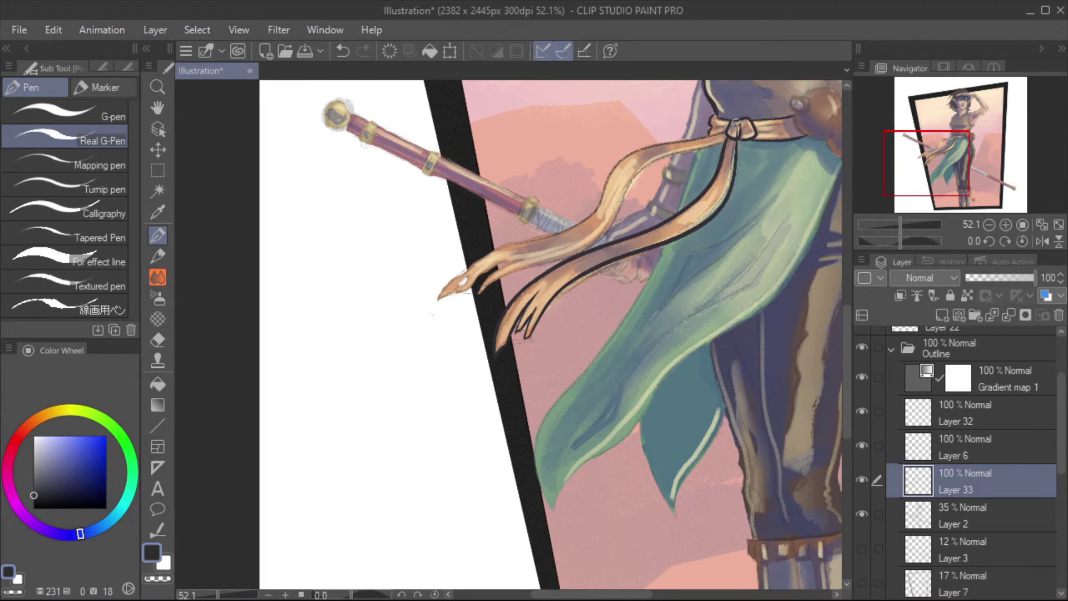
{"action": "key", "text": "ctrl+z"}
{"action": "mouse_move", "coordinate": [523, 336]}
{"action": "left_mouse_down"}
{"action": "mouse_move", "coordinate": [684, 234]}
{"action": "mouse_move", "coordinate": [736, 127]}
{"action": "left_mouse_up"}
{"action": "left_click_drag", "start_coordinate": [476, 201], "coordinate": [492, 313]}
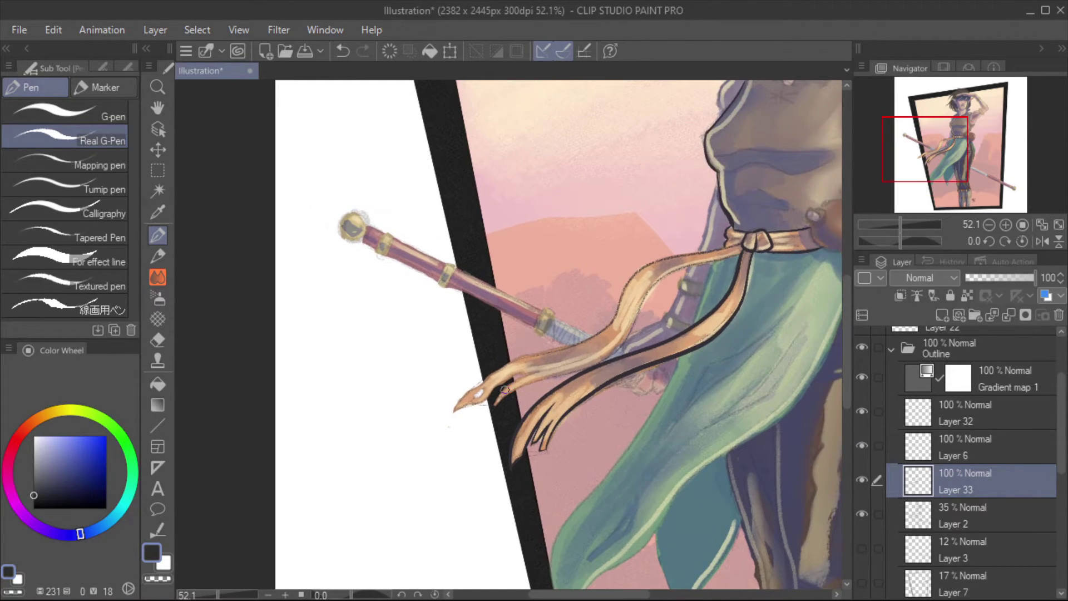
{"action": "key", "text": "ctrl+z"}
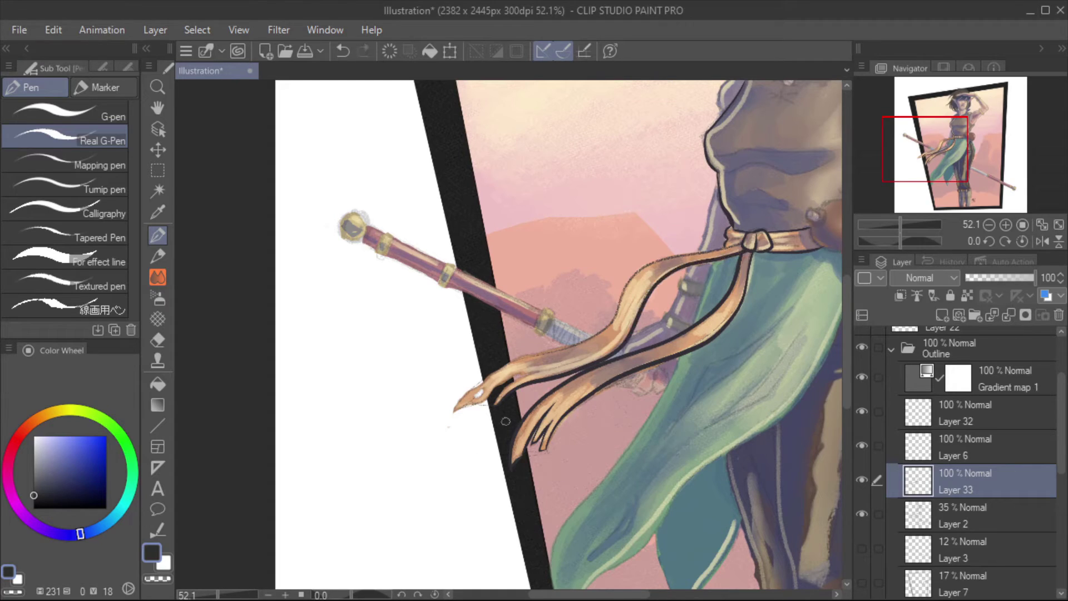
{"action": "mouse_move", "coordinate": [505, 421]}
{"action": "left_mouse_down"}
{"action": "mouse_move", "coordinate": [518, 376]}
{"action": "mouse_move", "coordinate": [535, 365]}
{"action": "left_mouse_up"}
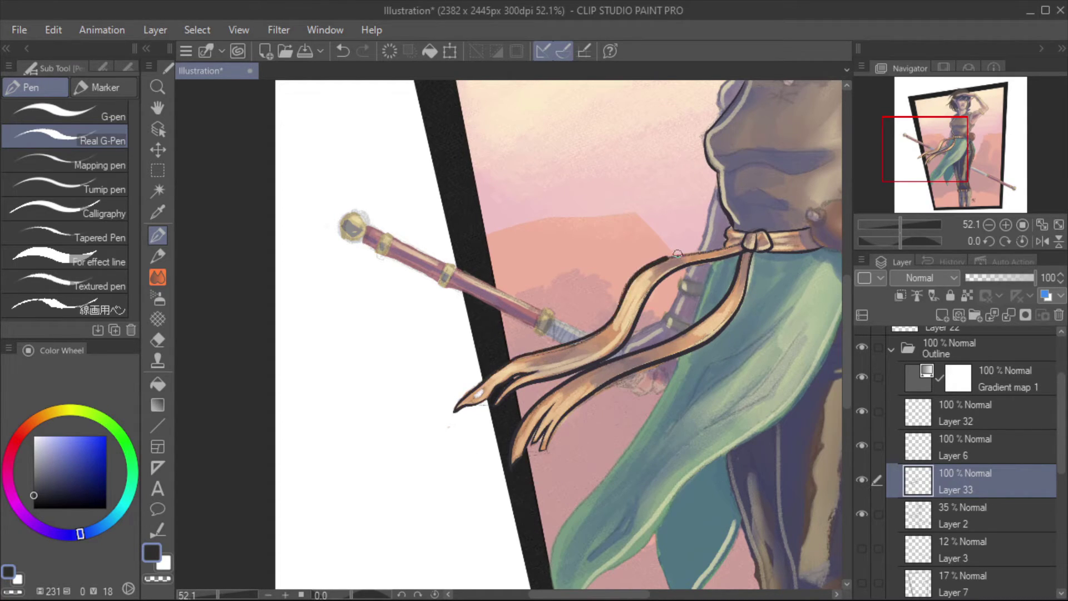
- Ink the green skirt's outer contours, front edge, rear flap and inner folds, redoing the misplaced front edge stroke
{"action": "mouse_move", "coordinate": [677, 254]}
{"action": "left_mouse_down"}
{"action": "mouse_move", "coordinate": [579, 211]}
{"action": "mouse_move", "coordinate": [442, 342]}
{"action": "left_mouse_up"}
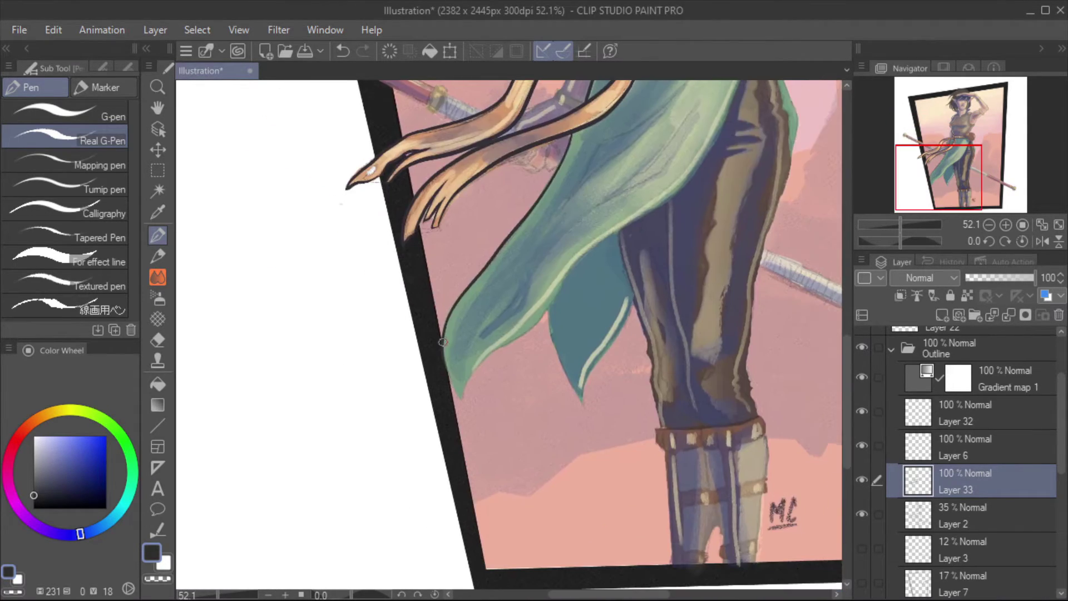
{"action": "scroll", "coordinate": [657, 201], "scroll_direction": "down", "scroll_amount": 2}
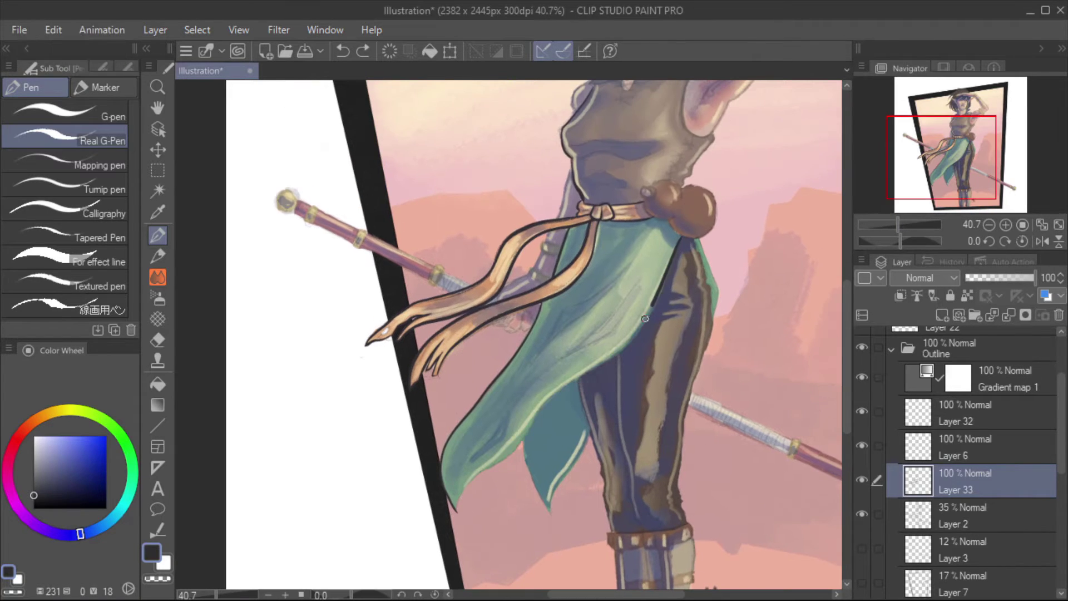
{"action": "left_click_drag", "start_coordinate": [665, 281], "coordinate": [461, 503]}
{"action": "key", "text": "ctrl+z"}
{"action": "left_click_drag", "start_coordinate": [675, 254], "coordinate": [482, 472]}
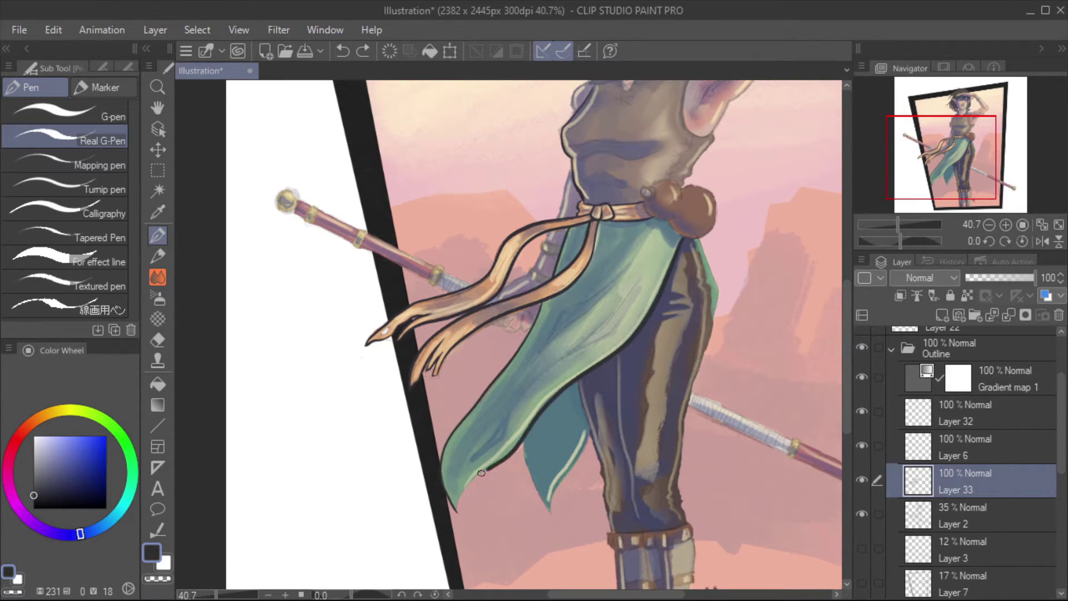
{"action": "left_click_drag", "start_coordinate": [636, 294], "coordinate": [564, 356]}
{"action": "left_click_drag", "start_coordinate": [501, 431], "coordinate": [564, 320]}
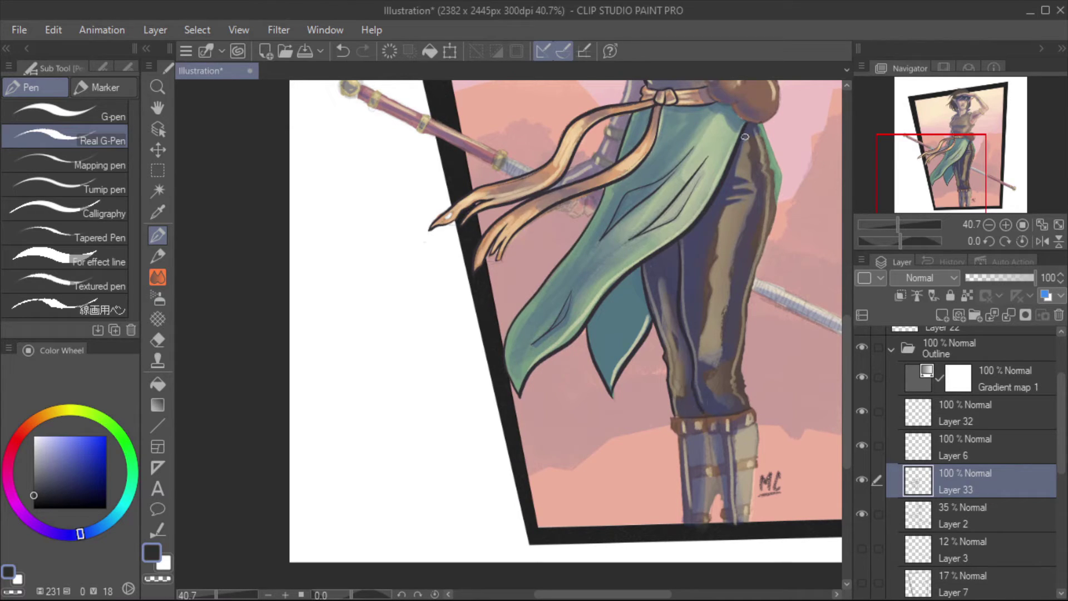
- Ink the trouser contours, the creases at the thigh and the outlines of the pale leg panel and knee patch
{"action": "left_click_drag", "start_coordinate": [517, 271], "coordinate": [456, 282]}
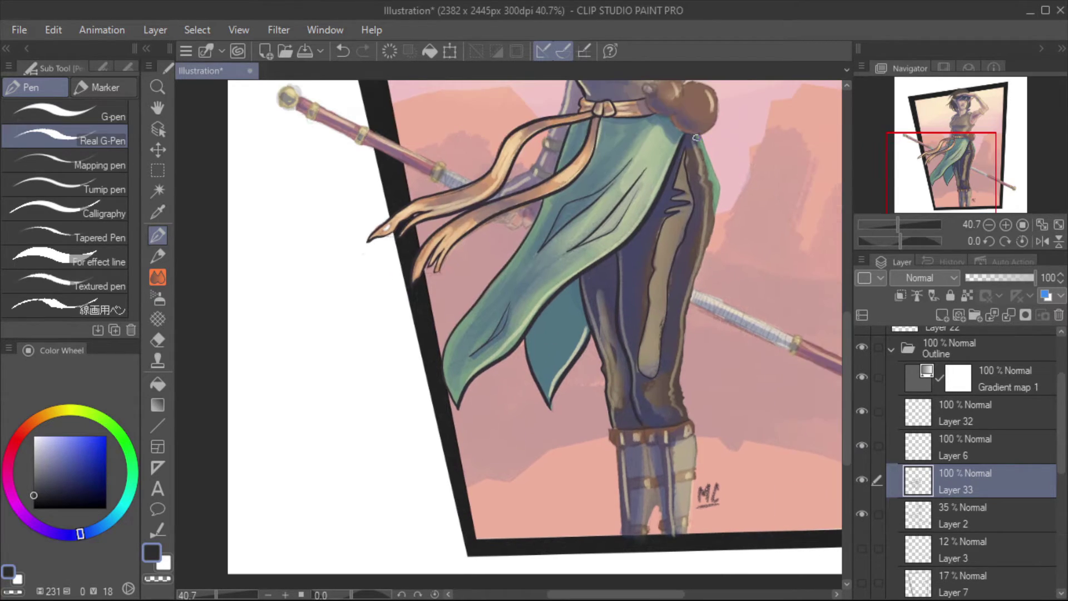
{"action": "left_click_drag", "start_coordinate": [690, 302], "coordinate": [677, 401]}
{"action": "left_click_drag", "start_coordinate": [622, 410], "coordinate": [654, 395]}
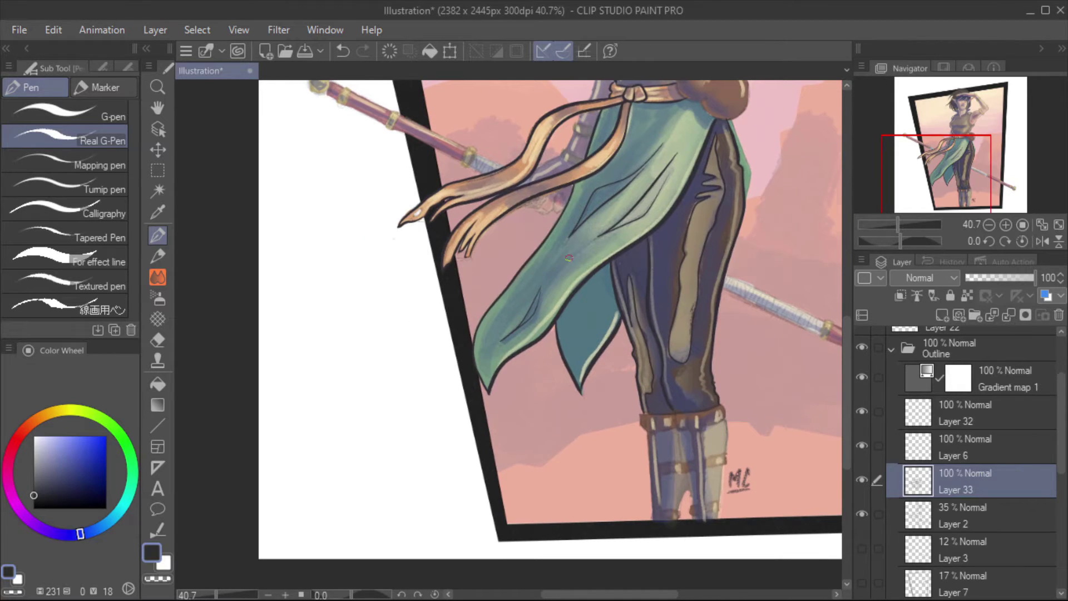
{"action": "mouse_move", "coordinate": [569, 258]}
{"action": "left_mouse_down"}
{"action": "mouse_move", "coordinate": [589, 417]}
{"action": "mouse_move", "coordinate": [537, 362]}
{"action": "left_mouse_up"}
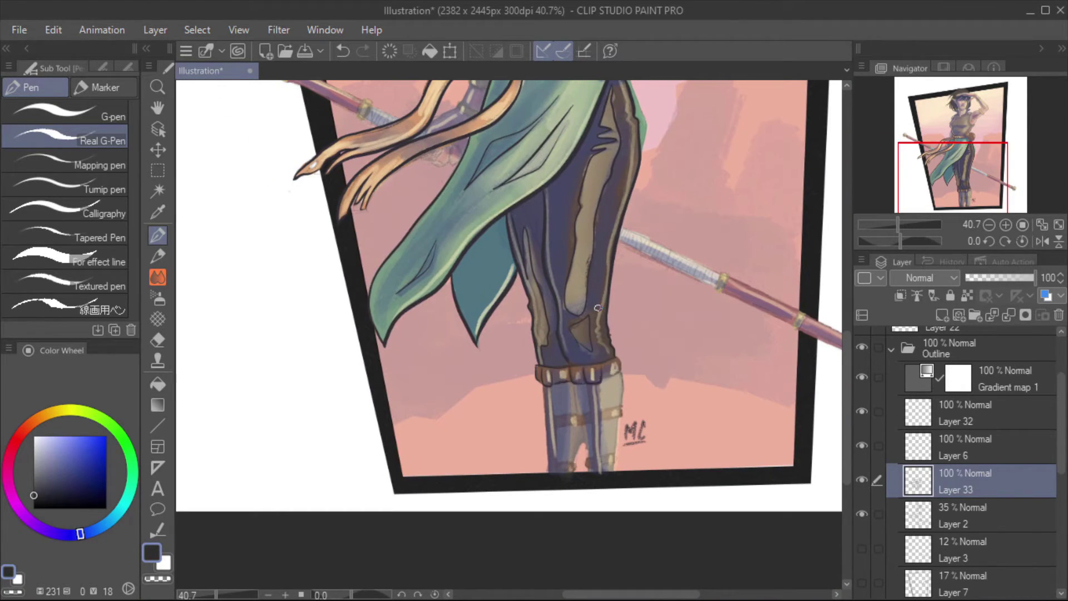
- Ink the boots' contours, cuff band and straps down to the frame's lower edge
{"action": "mouse_move", "coordinate": [601, 370]}
{"action": "left_mouse_down"}
{"action": "mouse_move", "coordinate": [579, 306]}
{"action": "mouse_move", "coordinate": [529, 350]}
{"action": "mouse_move", "coordinate": [552, 332]}
{"action": "mouse_move", "coordinate": [569, 405]}
{"action": "left_mouse_up"}
{"action": "left_click_drag", "start_coordinate": [580, 316], "coordinate": [583, 408]}
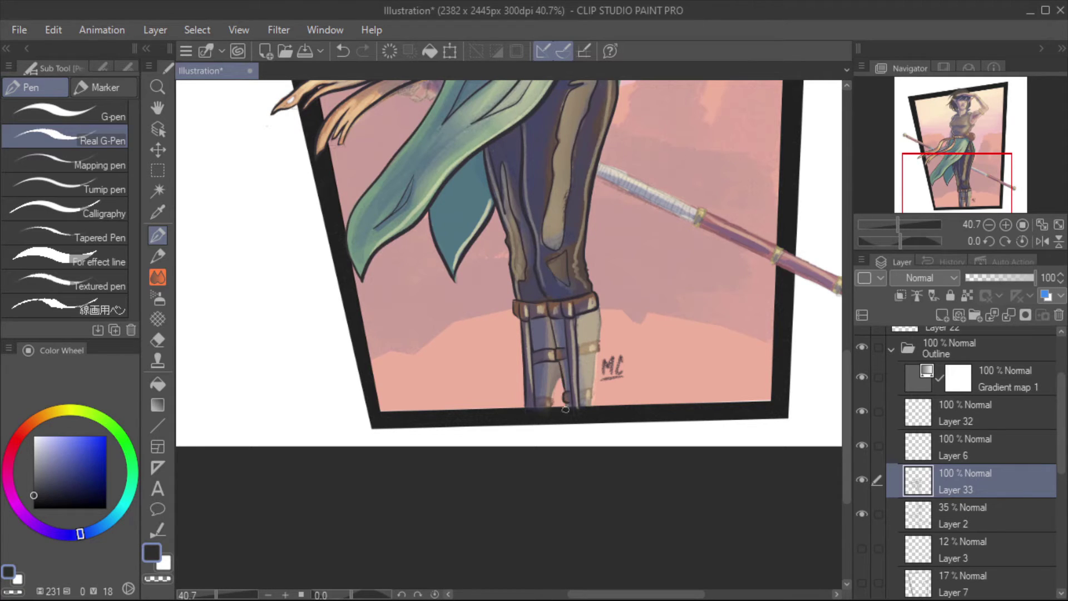
{"action": "left_click_drag", "start_coordinate": [598, 305], "coordinate": [594, 388]}
{"action": "left_click_drag", "start_coordinate": [557, 183], "coordinate": [579, 504]}
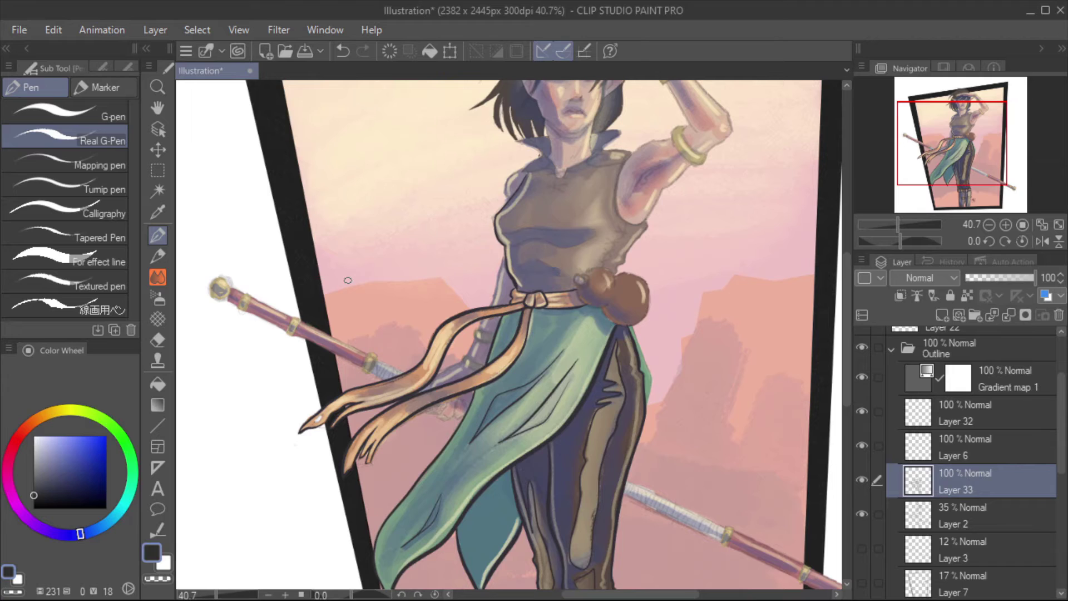
- Ink the gourd's stopper and rounded bulbs at the hip, undoing the stray stroke
{"action": "scroll", "coordinate": [348, 281], "scroll_direction": "down", "scroll_amount": 5}
{"action": "scroll", "coordinate": [348, 281], "scroll_direction": "up", "scroll_amount": 5}
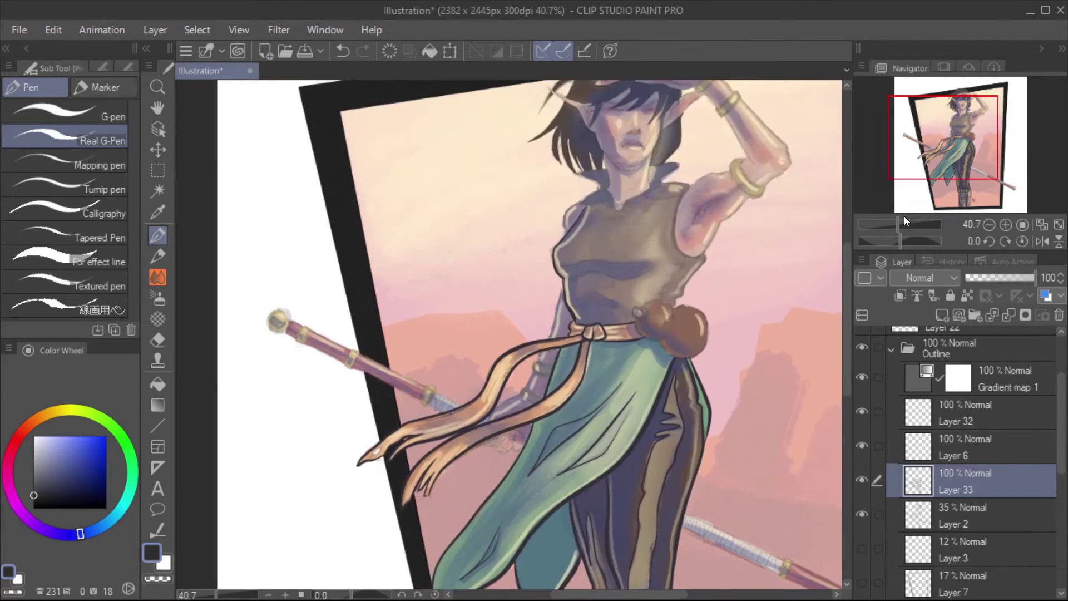
{"action": "scroll", "coordinate": [519, 244], "scroll_direction": "up", "scroll_amount": 3}
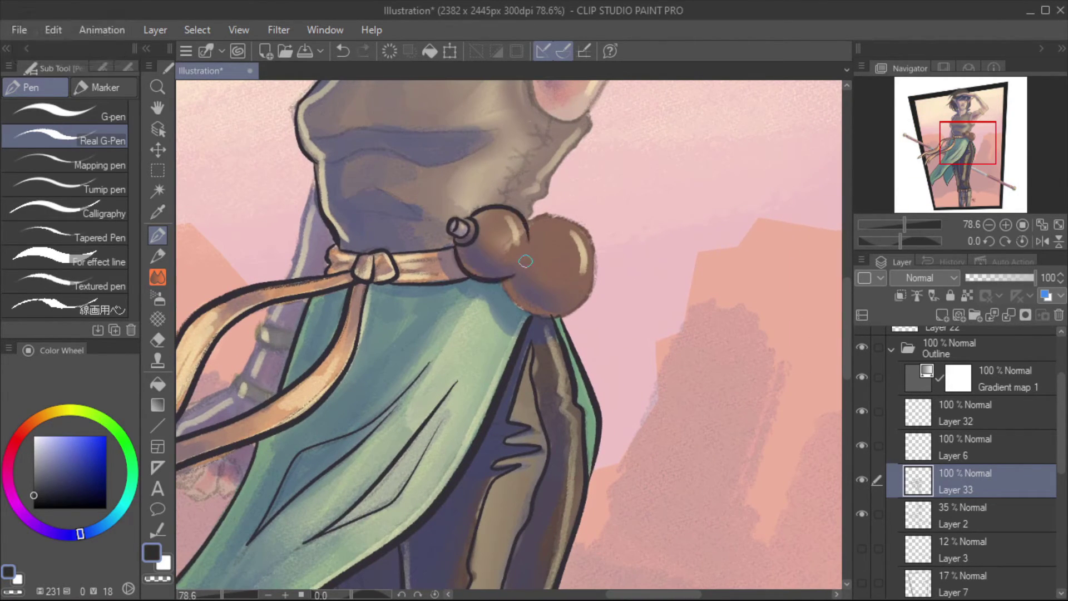
{"action": "scroll", "coordinate": [598, 232], "scroll_direction": "up", "scroll_amount": 5}
{"action": "key", "text": "ctrl+z"}
- Ink the tunic's armhole and side contour under the raised arm, plus the fold shapes across the chest and stomach
{"action": "mouse_move", "coordinate": [626, 162]}
{"action": "left_mouse_down"}
{"action": "mouse_move", "coordinate": [657, 301]}
{"action": "mouse_move", "coordinate": [599, 396]}
{"action": "left_mouse_up"}
{"action": "left_click_drag", "start_coordinate": [599, 396], "coordinate": [674, 446]}
{"action": "left_click_drag", "start_coordinate": [454, 373], "coordinate": [467, 396]}
{"action": "left_click_drag", "start_coordinate": [482, 435], "coordinate": [560, 450]}
- Ink the jawline, chin and both sides of the neck
{"action": "scroll", "coordinate": [501, 233], "scroll_direction": "up", "scroll_amount": 3}
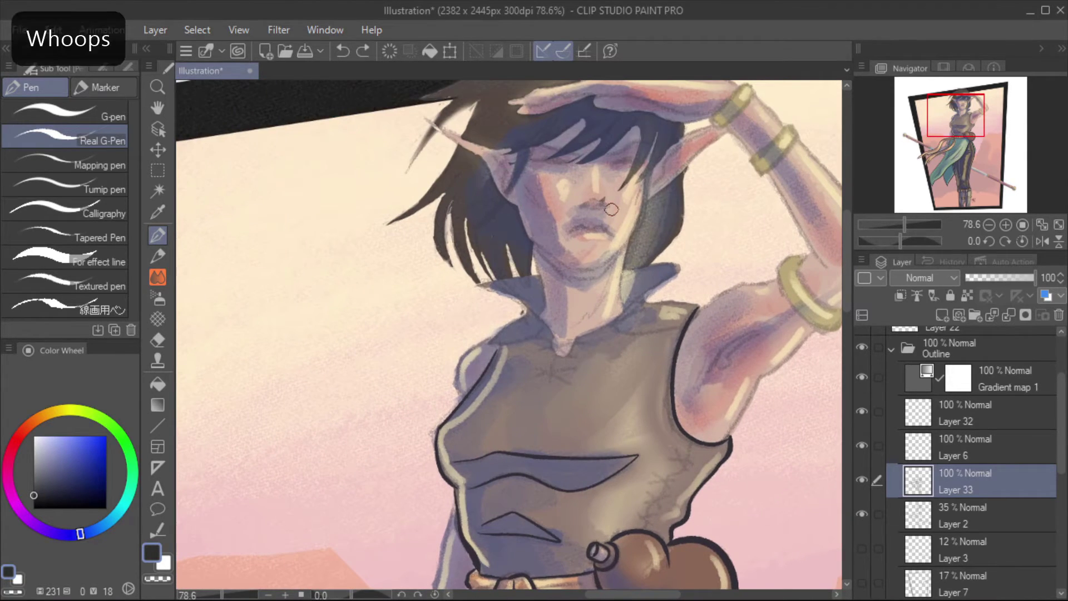
{"action": "left_click_drag", "start_coordinate": [653, 165], "coordinate": [635, 236]}
{"action": "mouse_move", "coordinate": [519, 211]}
{"action": "left_mouse_down"}
{"action": "mouse_move", "coordinate": [528, 251]}
{"action": "mouse_move", "coordinate": [607, 261]}
{"action": "mouse_move", "coordinate": [635, 231]}
{"action": "left_mouse_up"}
{"action": "left_click_drag", "start_coordinate": [541, 311], "coordinate": [572, 362]}
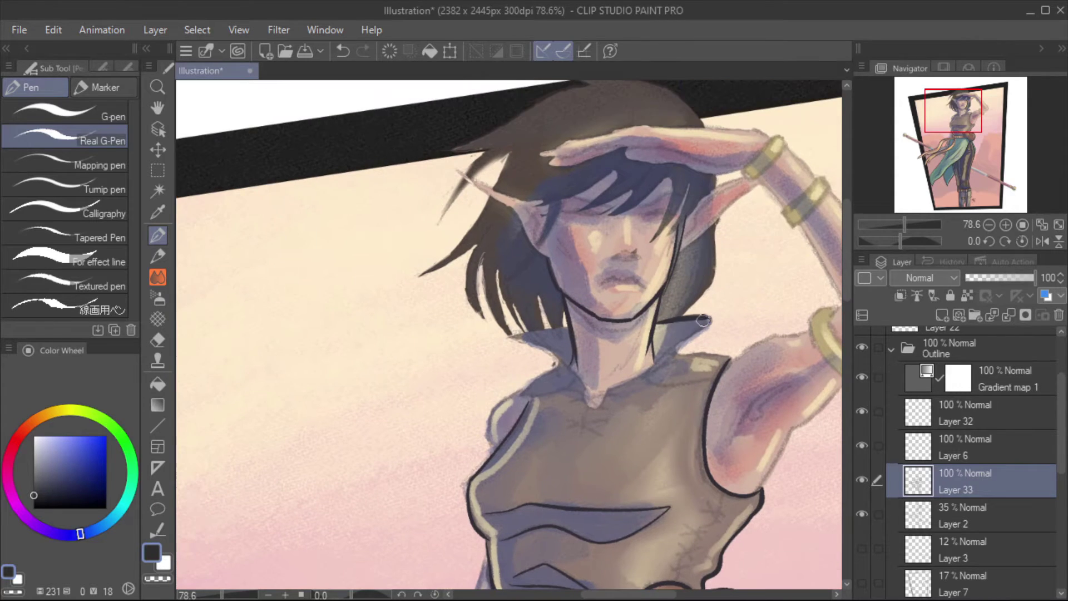
- Ink the tunic's pointed collar, shoulder flaps and crossed neck lacing
{"action": "mouse_move", "coordinate": [713, 313]}
{"action": "left_mouse_down"}
{"action": "mouse_move", "coordinate": [657, 328]}
{"action": "mouse_move", "coordinate": [651, 370]}
{"action": "left_mouse_up"}
{"action": "left_click_drag", "start_coordinate": [728, 286], "coordinate": [723, 234]}
{"action": "left_click_drag", "start_coordinate": [572, 328], "coordinate": [559, 273]}
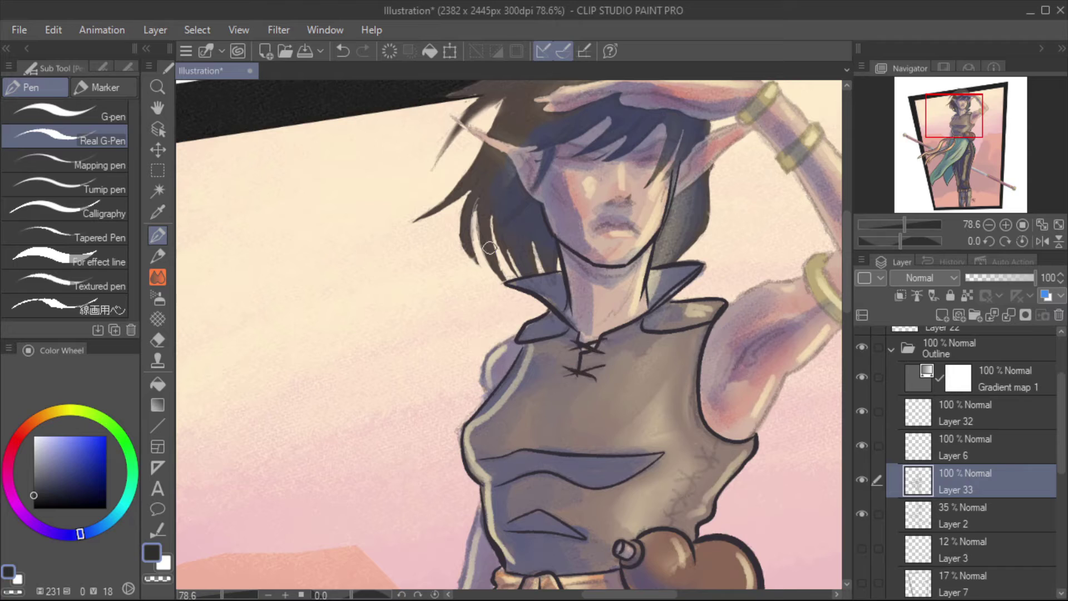
- Ink the cross stitches along the tunic's side seam and the lowered arm's contour with its wrist bands
{"action": "scroll", "coordinate": [711, 472], "scroll_direction": "down", "scroll_amount": 6}
{"action": "scroll", "coordinate": [711, 473], "scroll_direction": "left", "scroll_amount": 2}
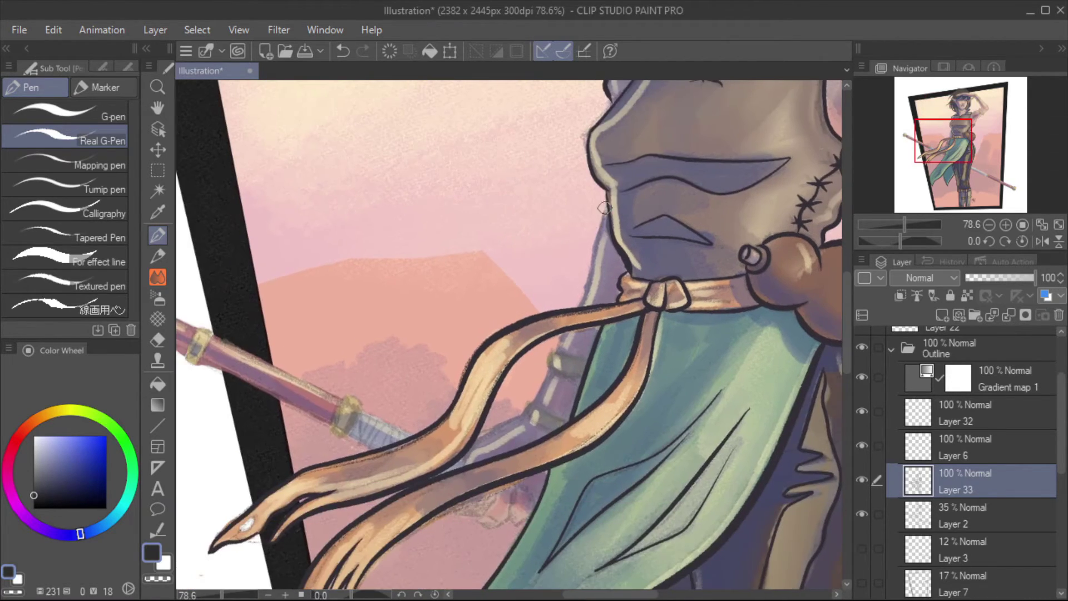
{"action": "scroll", "coordinate": [601, 303], "scroll_direction": "left", "scroll_amount": 3}
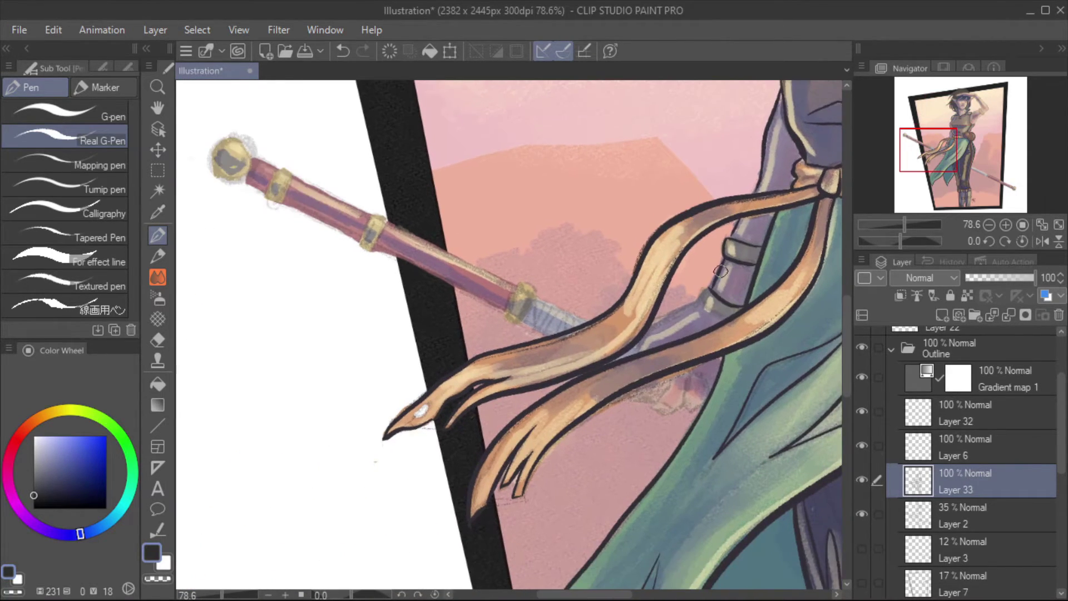
- Ink the rounded shoulder of the lowered arm and tidy that arm's outline, undoing a misplaced stroke
{"action": "scroll", "coordinate": [590, 356], "scroll_direction": "right", "scroll_amount": 2}
{"action": "scroll", "coordinate": [590, 356], "scroll_direction": "up", "scroll_amount": 1}
{"action": "key", "text": "ctrl+z"}
{"action": "scroll", "coordinate": [586, 387], "scroll_direction": "down", "scroll_amount": 3}
{"action": "scroll", "coordinate": [586, 388], "scroll_direction": "left", "scroll_amount": 2}
{"action": "key", "text": "ctrl+y"}
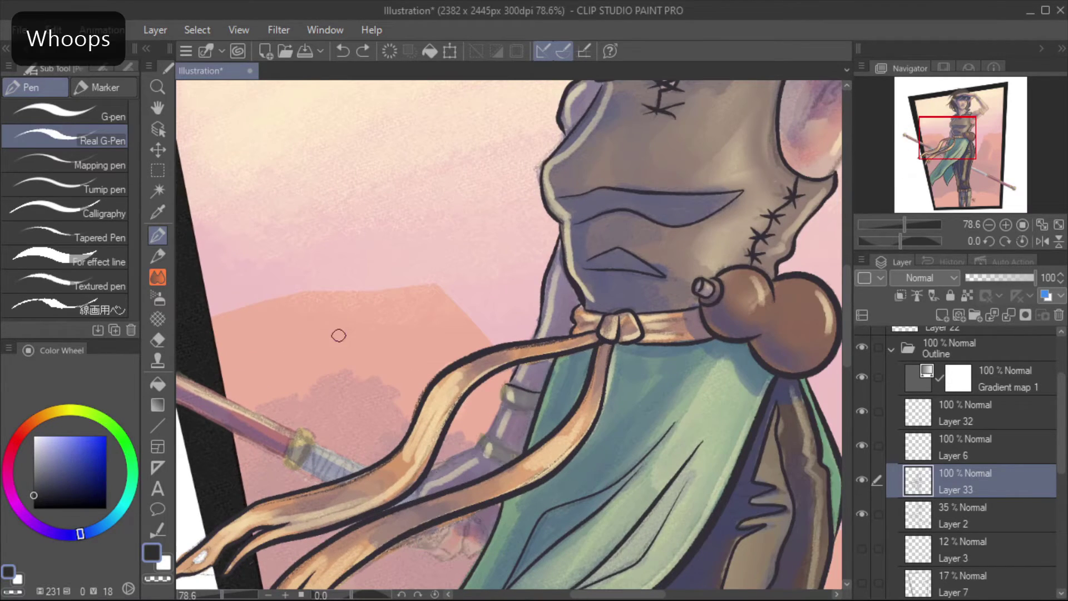
{"action": "scroll", "coordinate": [336, 334], "scroll_direction": "right", "scroll_amount": 2}
{"action": "scroll", "coordinate": [371, 379], "scroll_direction": "down", "scroll_amount": 3}
{"action": "scroll", "coordinate": [365, 379], "scroll_direction": "up", "scroll_amount": 8}
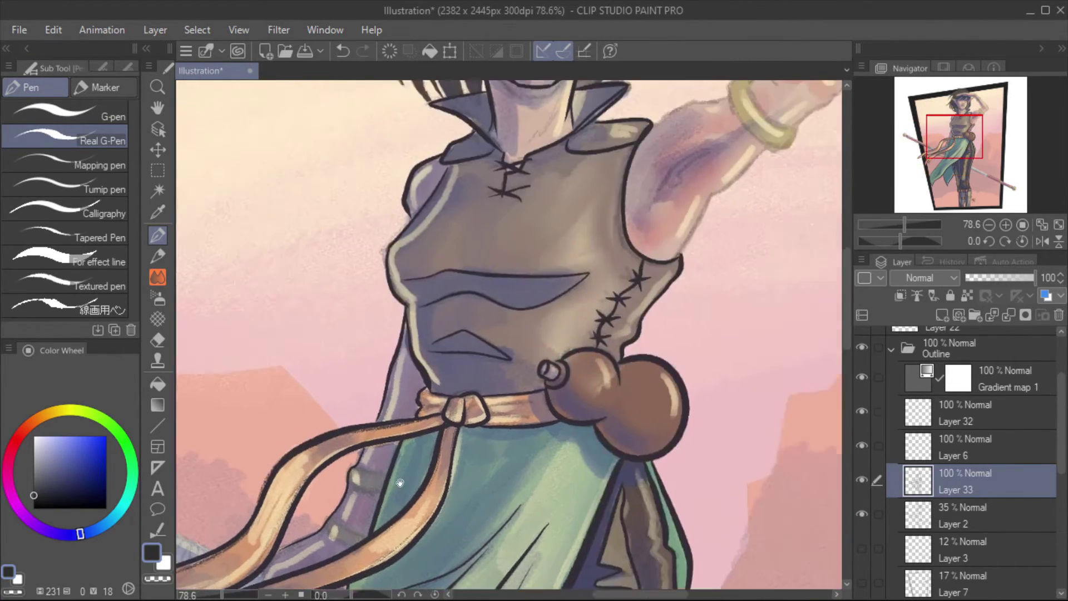
- Ink the raised arm's contours, armpit fold, elbow, forearm and upper armband
{"action": "scroll", "coordinate": [637, 390], "scroll_direction": "right", "scroll_amount": 2}
{"action": "scroll", "coordinate": [527, 399], "scroll_direction": "up", "scroll_amount": 1}
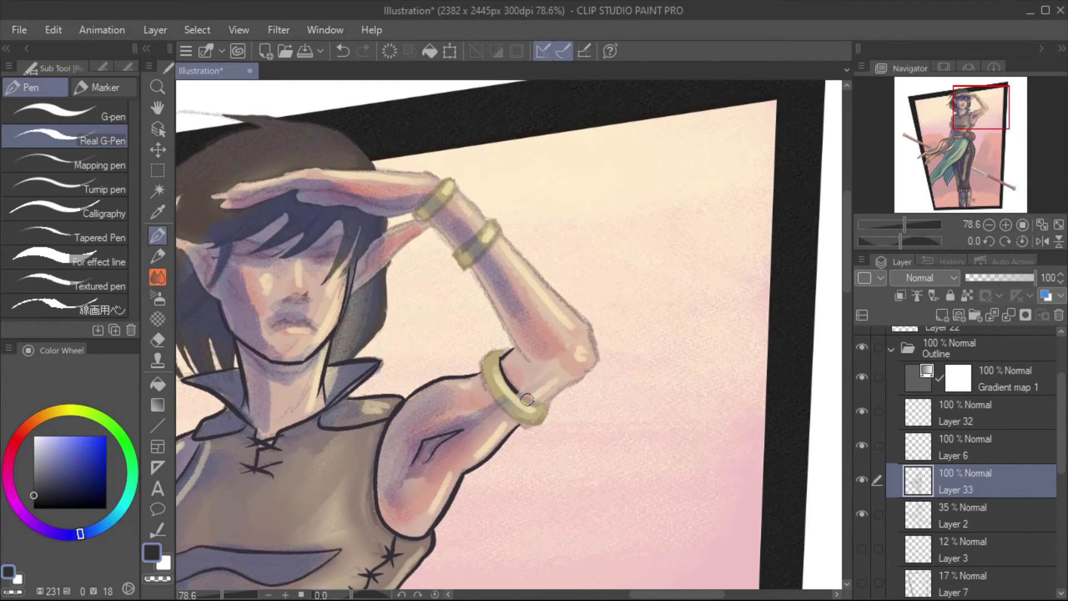
{"action": "scroll", "coordinate": [449, 326], "scroll_direction": "up", "scroll_amount": 2}
{"action": "scroll", "coordinate": [494, 319], "scroll_direction": "up", "scroll_amount": 1}
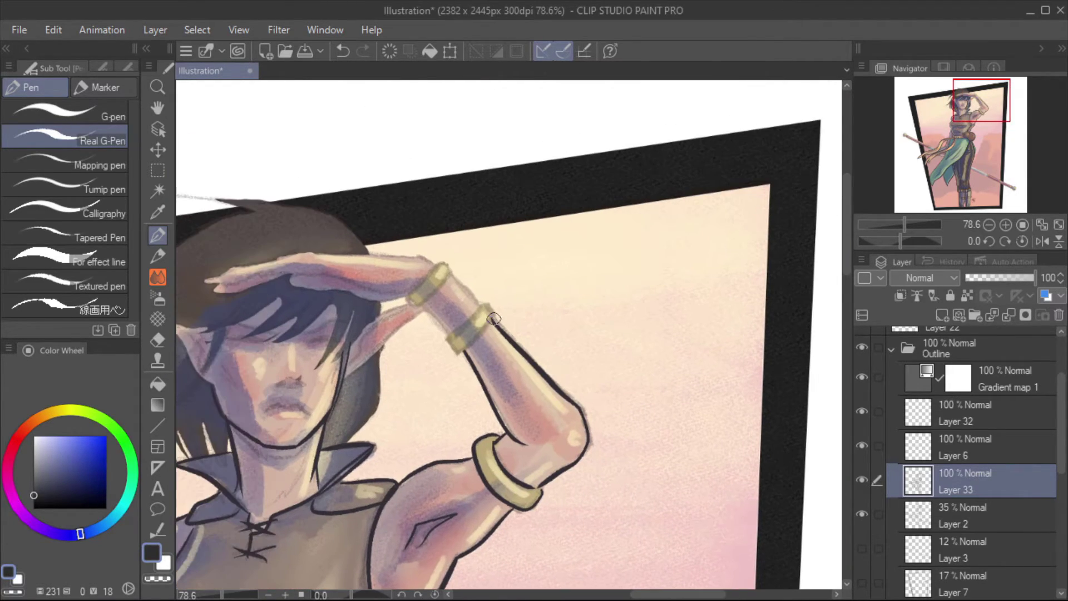
{"action": "scroll", "coordinate": [473, 311], "scroll_direction": "left", "scroll_amount": 3}
{"action": "scroll", "coordinate": [557, 267], "scroll_direction": "down", "scroll_amount": 3}
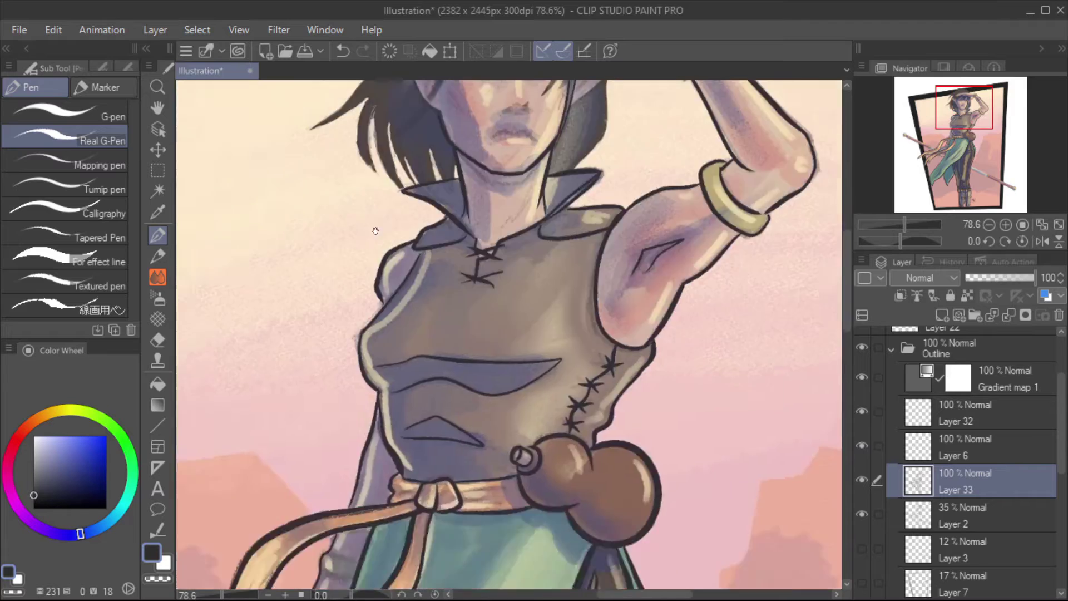
- Ink the hand shading the face and the two bracelets on its forearm, undoing a misplaced stroke
{"action": "scroll", "coordinate": [623, 222], "scroll_direction": "up", "scroll_amount": 3}
{"action": "key", "text": "ctrl+z"}
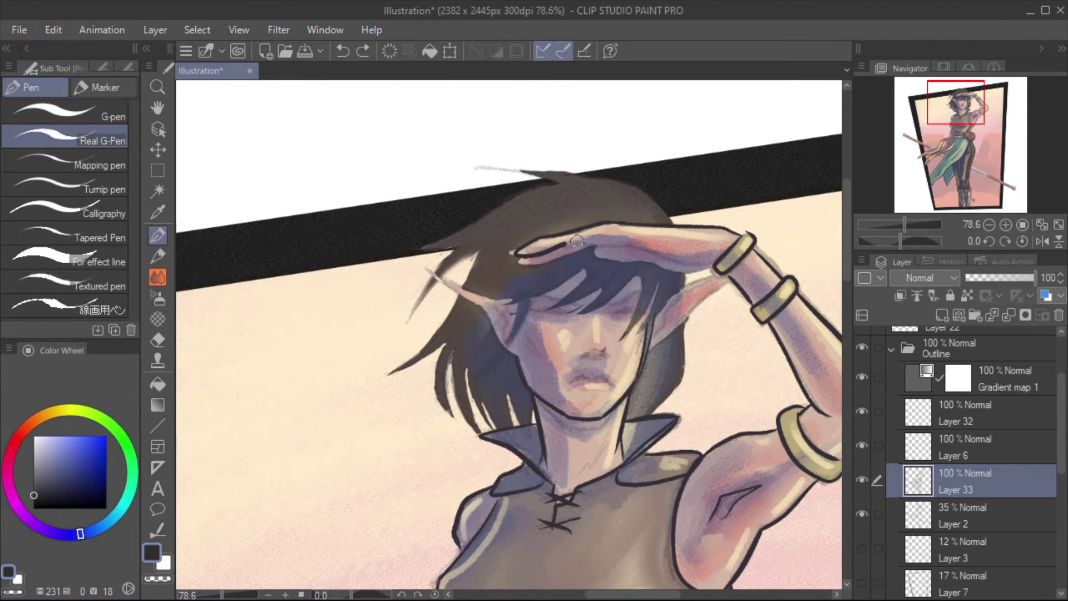
{"action": "scroll", "coordinate": [519, 256], "scroll_direction": "right", "scroll_amount": 2}
{"action": "scroll", "coordinate": [520, 289], "scroll_direction": "up", "scroll_amount": 1}
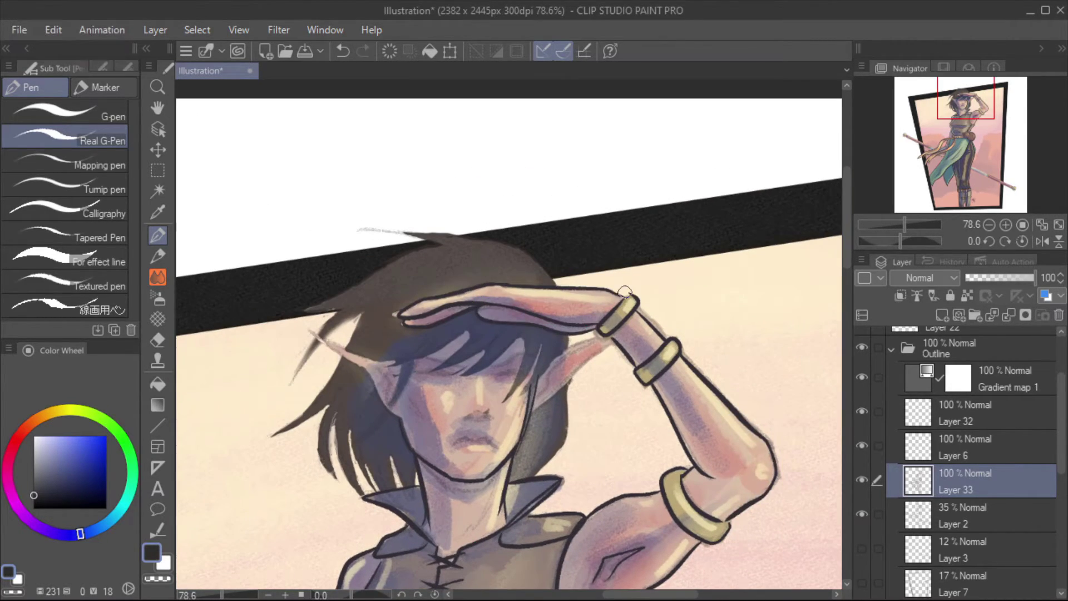
- Ink the face's brows, closed eyes, nose, mouth and cheek mark
{"action": "scroll", "coordinate": [521, 332], "scroll_direction": "right", "scroll_amount": 2}
{"action": "key", "text": "ctrl+z"}
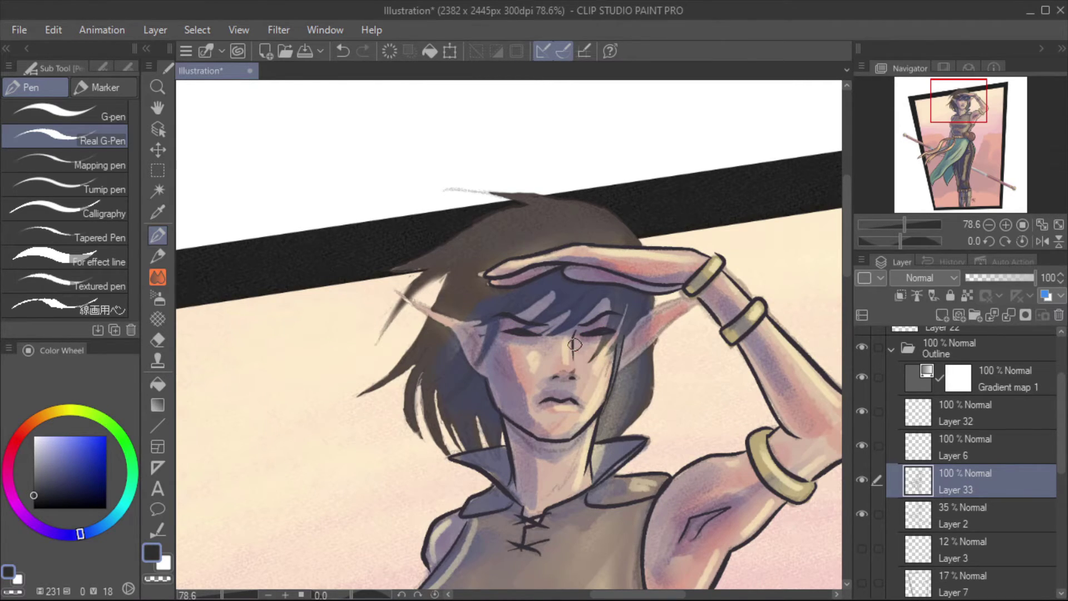
{"action": "scroll", "coordinate": [575, 345], "scroll_direction": "down", "scroll_amount": 2}
{"action": "scroll", "coordinate": [546, 289], "scroll_direction": "left", "scroll_amount": 2}
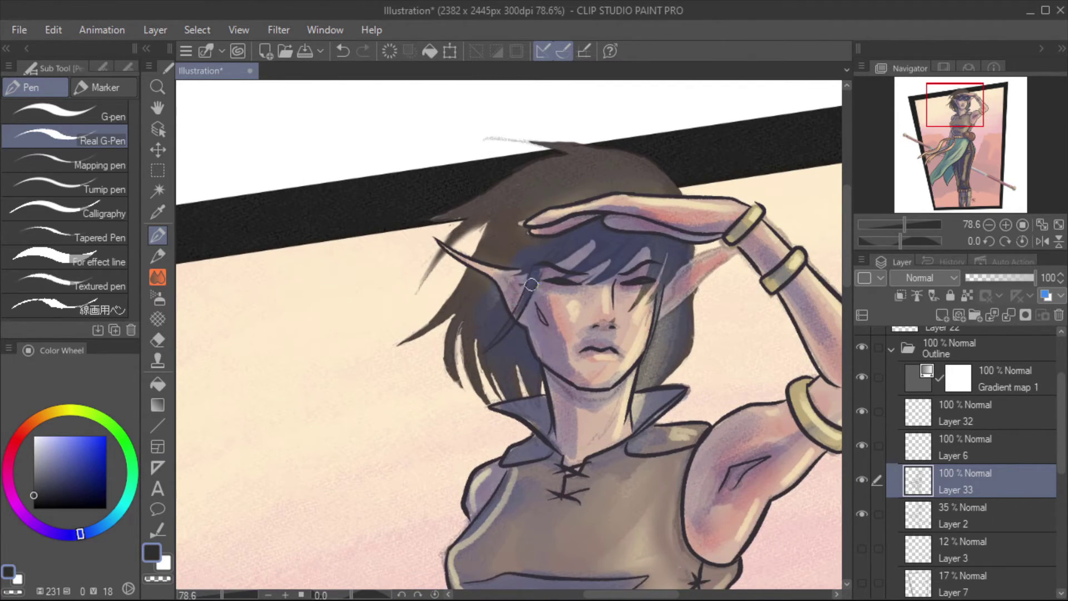
- Ink both pointed ears and the thin hair strands framing the face, undoing the misplaced strokes
{"action": "key", "text": "ctrl+z"}
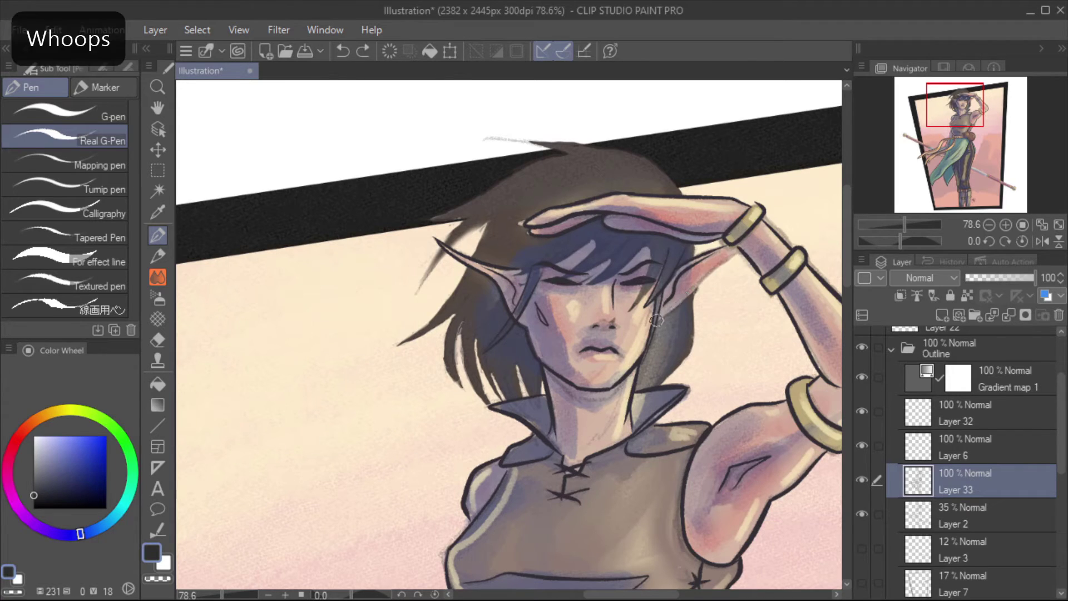
{"action": "scroll", "coordinate": [465, 287], "scroll_direction": "up", "scroll_amount": 3}
{"action": "key", "text": "ctrl+z"}
- Ink the hair's crown contour and the wispy strands near the ear with the canvas rotated, undoing misplaced strokes
{"action": "left_click_drag", "start_coordinate": [555, 202], "coordinate": [438, 211]}
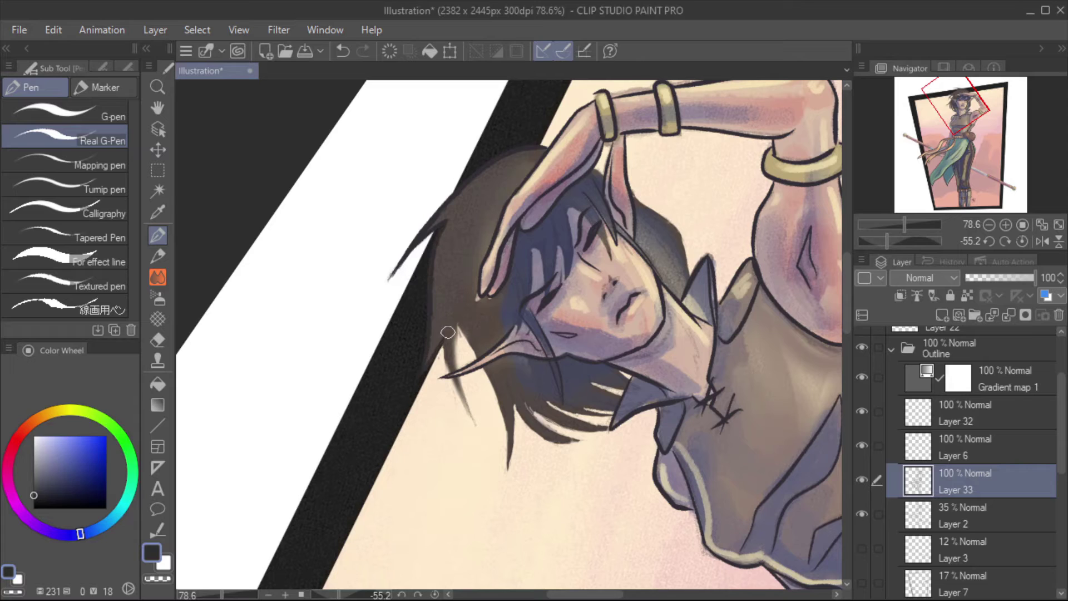
{"action": "key", "text": "ctrl+z"}
{"action": "mouse_move", "coordinate": [453, 323]}
{"action": "left_mouse_down"}
{"action": "mouse_move", "coordinate": [473, 406]}
{"action": "mouse_move", "coordinate": [508, 471]}
{"action": "left_mouse_up"}
{"action": "key", "text": "ctrl+z"}
{"action": "key", "text": "ctrl+0"}
{"action": "scroll", "coordinate": [460, 300], "scroll_direction": "up", "scroll_amount": 3}
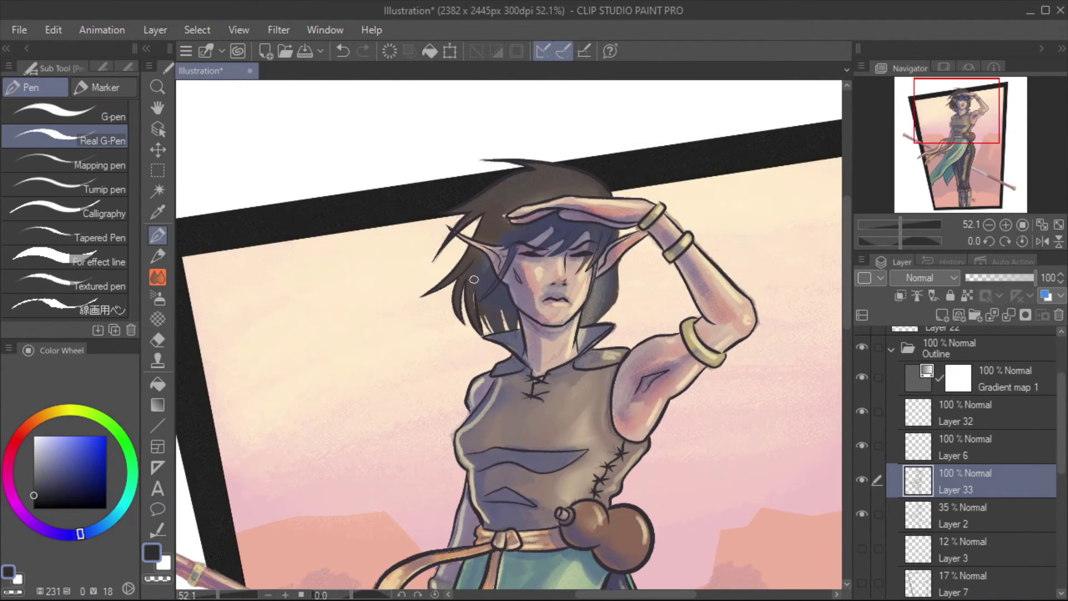
- Ink the pointed hair strands hanging beside the face and down to the collar, undoing misplaced strokes
{"action": "key", "text": "ctrl+z"}
{"action": "scroll", "coordinate": [474, 279], "scroll_direction": "up", "scroll_amount": 5}
{"action": "key", "text": "ctrl+z"}
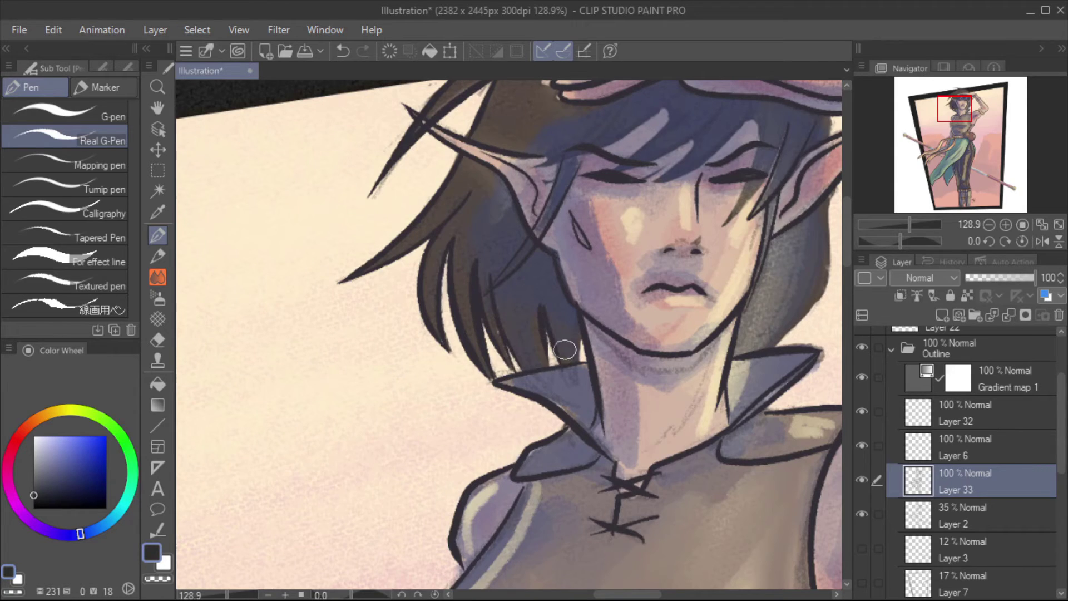
{"action": "scroll", "coordinate": [491, 276], "scroll_direction": "down", "scroll_amount": 3}
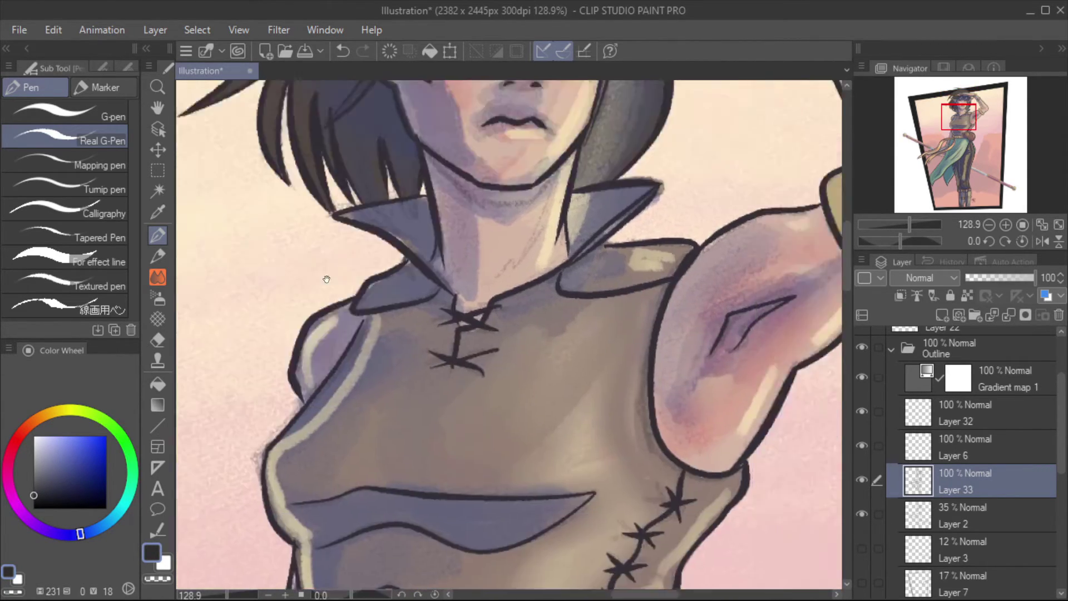
- Ink dark strands into the fringe over the forehead and the hair beside the far ear, undoing misplaced strokes
{"action": "scroll", "coordinate": [445, 294], "scroll_direction": "up", "scroll_amount": 3}
{"action": "mouse_move", "coordinate": [445, 295]}
{"action": "left_mouse_down"}
{"action": "mouse_move", "coordinate": [553, 214]}
{"action": "mouse_move", "coordinate": [526, 303]}
{"action": "left_mouse_up"}
{"action": "key", "text": "ctrl+z"}
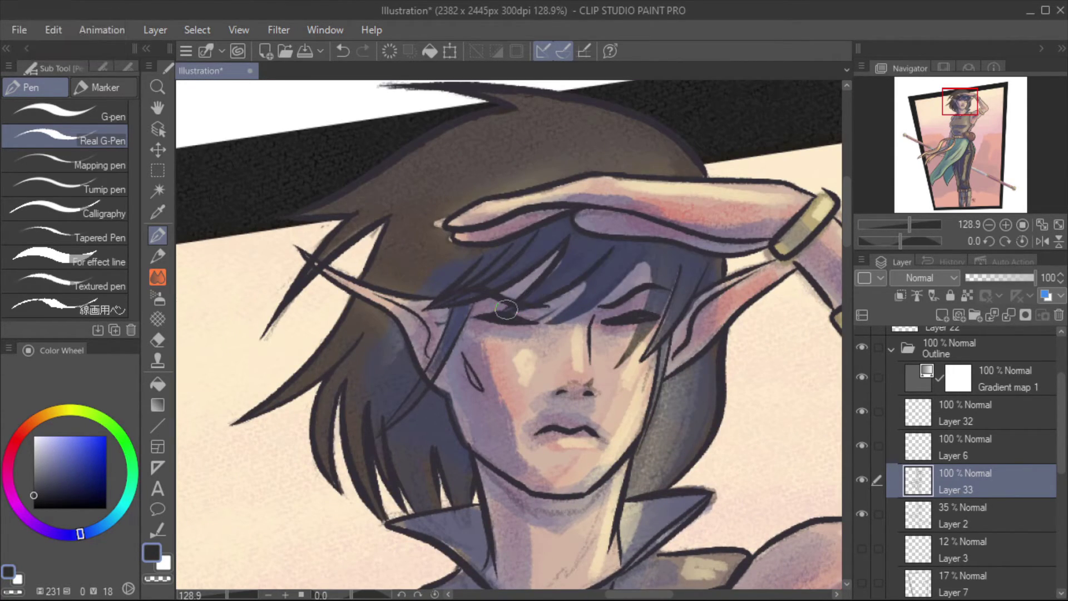
{"action": "key", "text": "ctrl+z"}
{"action": "mouse_move", "coordinate": [599, 245]}
{"action": "left_mouse_down"}
{"action": "mouse_move", "coordinate": [534, 300]}
{"action": "mouse_move", "coordinate": [581, 316]}
{"action": "left_mouse_up"}
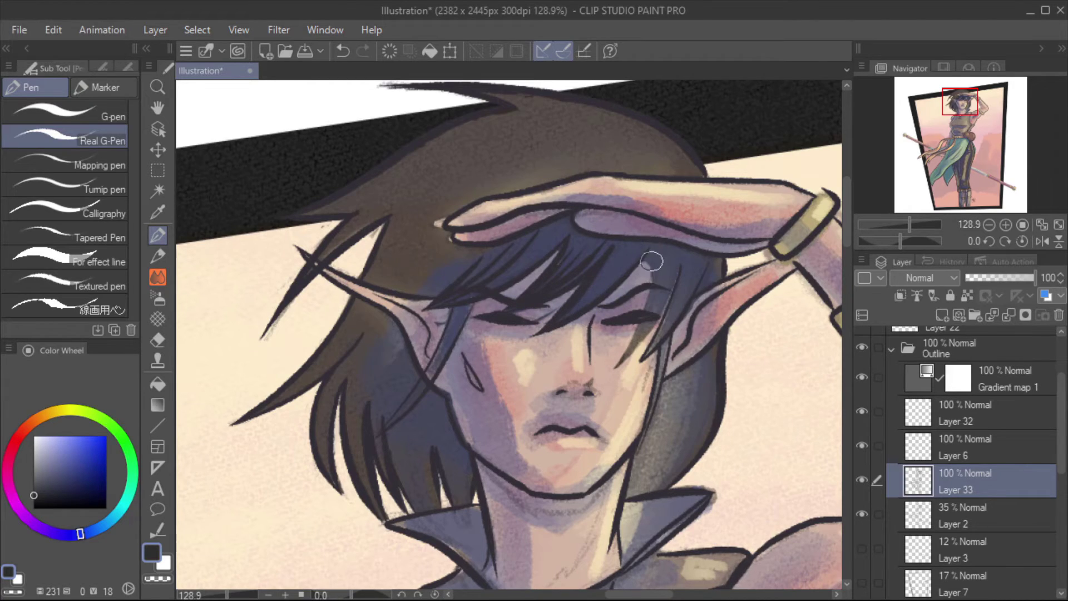
{"action": "key", "text": "ctrl+z"}
{"action": "mouse_move", "coordinate": [654, 250]}
{"action": "left_mouse_down"}
{"action": "mouse_move", "coordinate": [619, 367]}
{"action": "mouse_move", "coordinate": [651, 448]}
{"action": "left_mouse_up"}
{"action": "left_click_drag", "start_coordinate": [707, 378], "coordinate": [657, 493]}
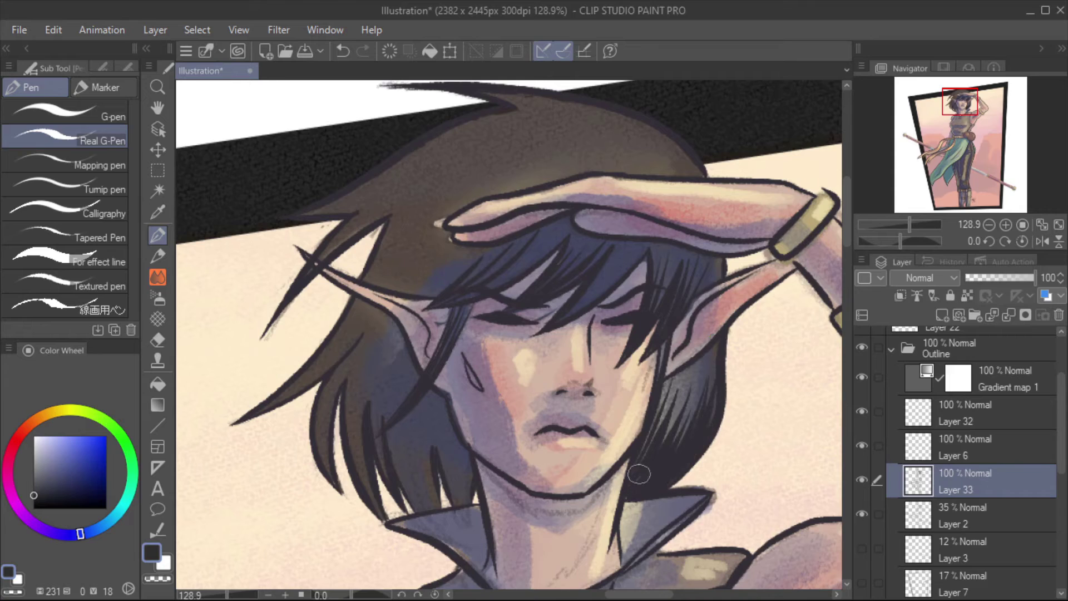
- Ink dark shading strands into the lower hair above the collar and the pointed locks below the near ear
{"action": "left_click_drag", "start_coordinate": [440, 445], "coordinate": [448, 509]}
{"action": "left_click_drag", "start_coordinate": [415, 430], "coordinate": [425, 505]}
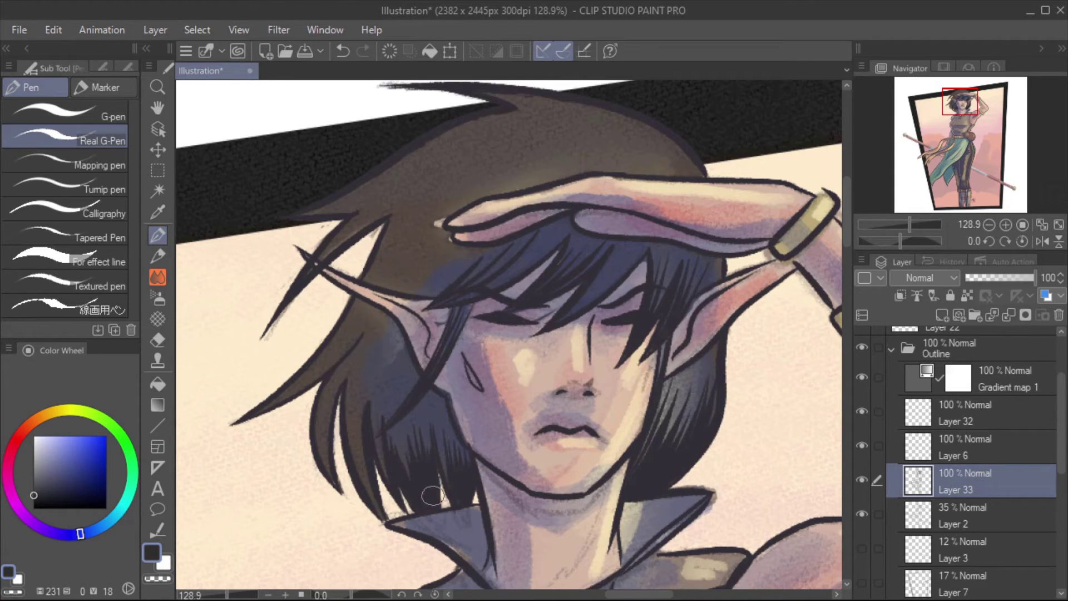
{"action": "left_click_drag", "start_coordinate": [346, 337], "coordinate": [288, 389]}
{"action": "left_click_drag", "start_coordinate": [351, 339], "coordinate": [259, 418]}
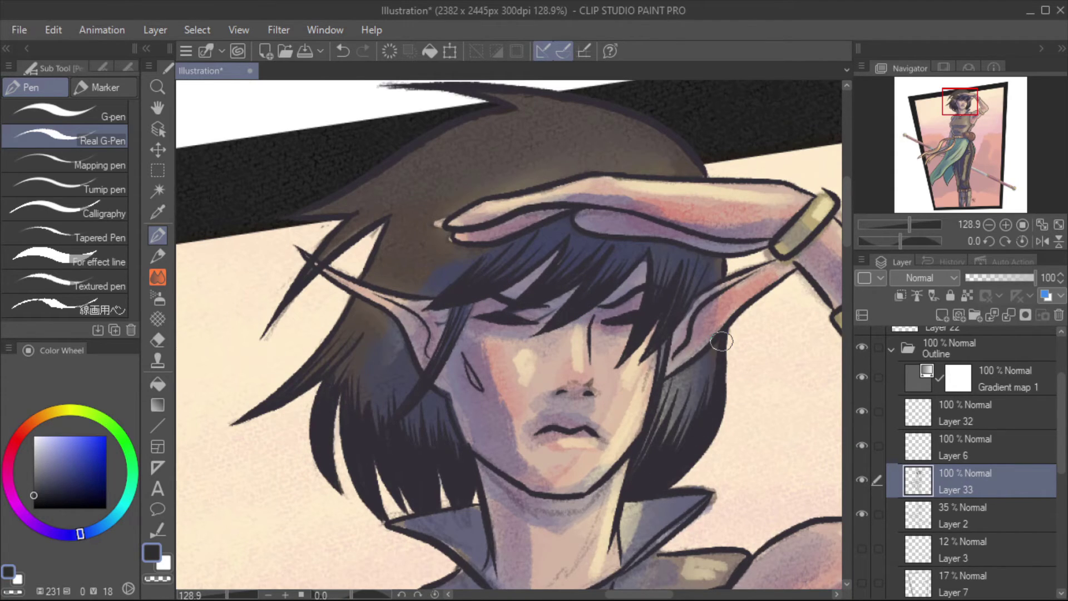
- Rename the inking layer as ink and add a new layer named tone directly beneath it
{"action": "scroll", "coordinate": [409, 347], "scroll_direction": "down", "scroll_amount": 5}
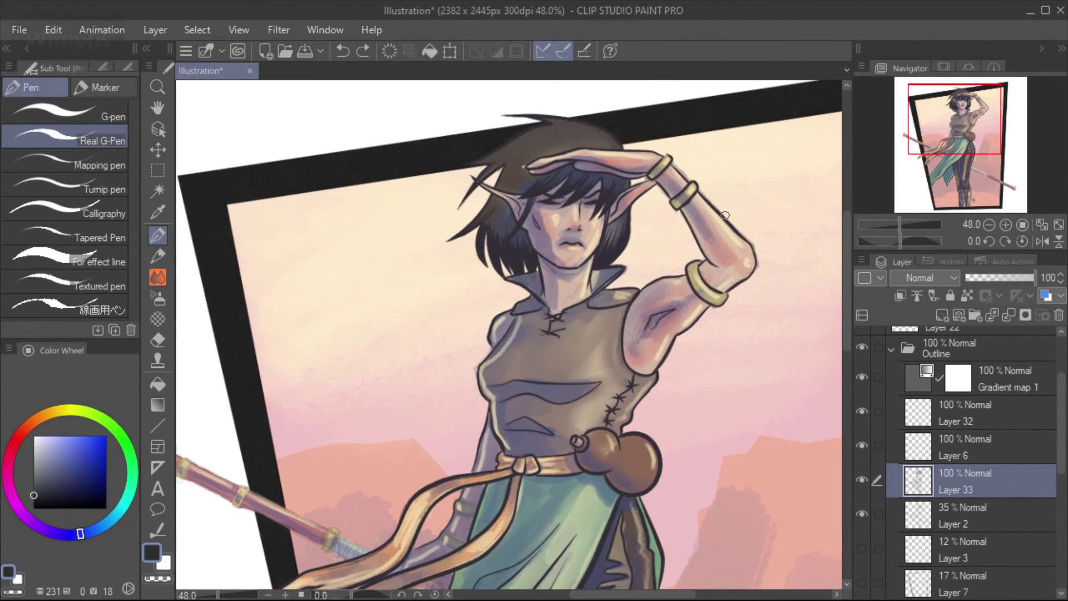
{"action": "left_click_drag", "start_coordinate": [725, 215], "coordinate": [687, 162]}
{"action": "double_click", "coordinate": [956, 489]}
{"action": "type", "text": "ink"}
{"action": "left_click", "coordinate": [968, 515]}
{"action": "left_click", "coordinate": [942, 315]}
{"action": "double_click", "coordinate": [959, 517]}
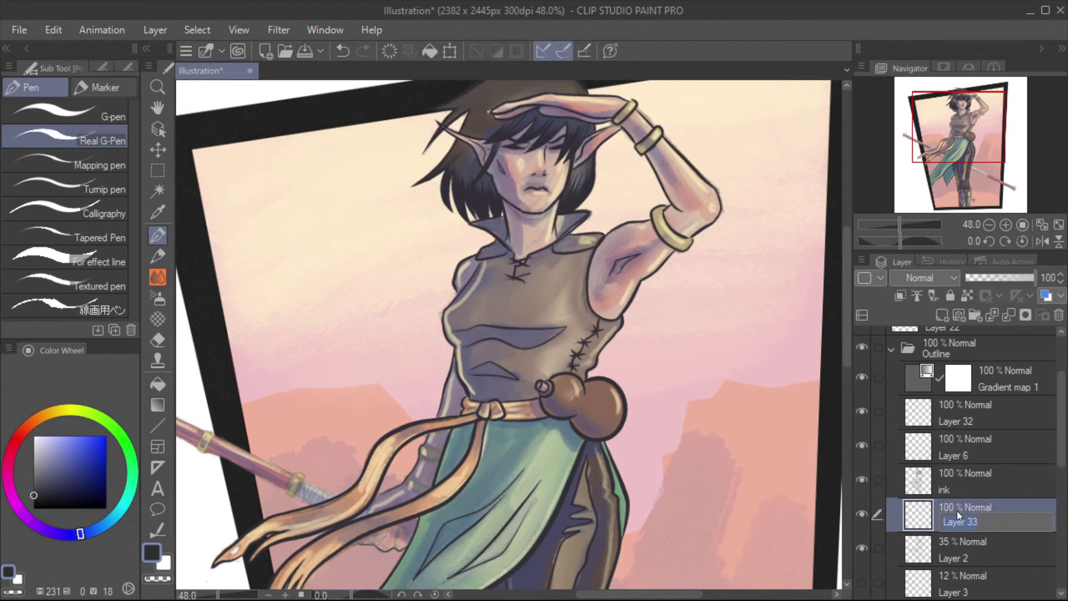
{"action": "left_click_drag", "start_coordinate": [610, 245], "coordinate": [591, 295]}
{"action": "mouse_move", "coordinate": [456, 332]}
{"action": "left_mouse_down"}
{"action": "mouse_move", "coordinate": [563, 335]}
{"action": "mouse_move", "coordinate": [551, 336]}
{"action": "mouse_move", "coordinate": [557, 301]}
{"action": "left_mouse_up"}
{"action": "key", "text": "ctrl+z"}
{"action": "key", "text": "ctrl+z"}
{"action": "mouse_move", "coordinate": [570, 225]}
{"action": "left_mouse_down"}
{"action": "mouse_move", "coordinate": [551, 368]}
{"action": "mouse_move", "coordinate": [576, 297]}
{"action": "left_mouse_up"}
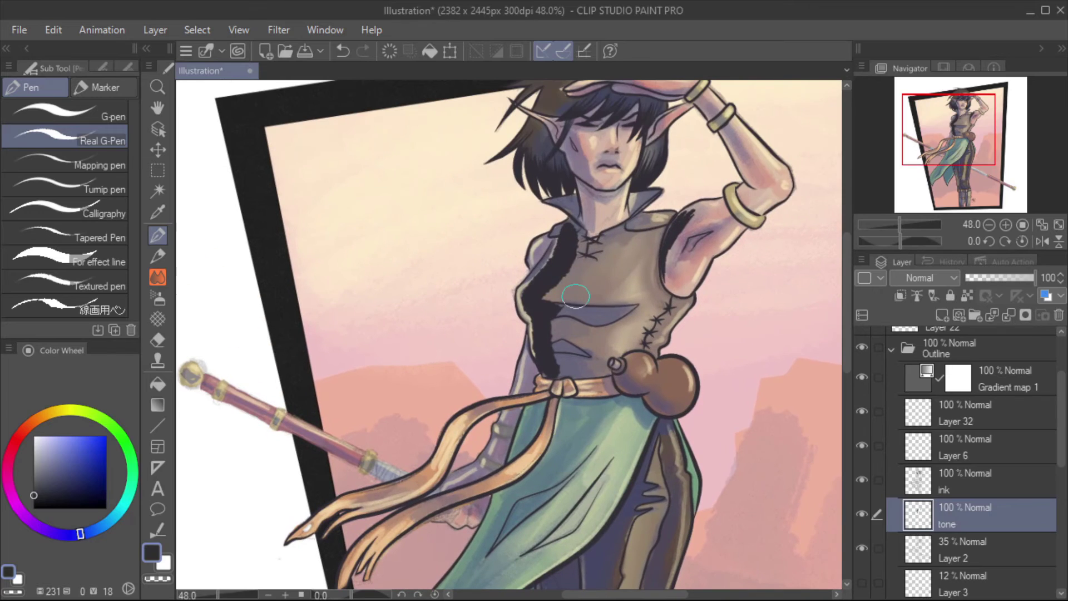
{"action": "key", "text": "ctrl+z"}
{"action": "key", "text": "ctrl+z"}
{"action": "key", "text": "ctrl+z"}
- Return to the ink layer and ink the metal bands on the staff's upper end, undoing misplaced strokes
{"action": "left_click", "coordinate": [524, 414], "text": "ctrl+alt"}
{"action": "scroll", "coordinate": [525, 415], "scroll_direction": "up", "scroll_amount": 6}
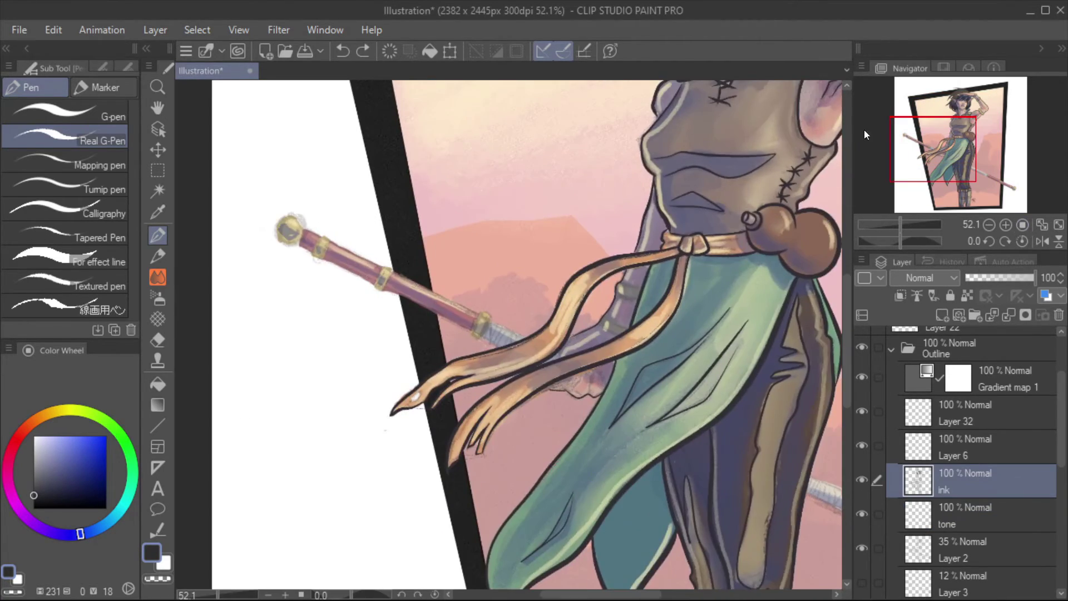
{"action": "left_click_drag", "start_coordinate": [518, 361], "coordinate": [518, 285]}
{"action": "left_click_drag", "start_coordinate": [459, 281], "coordinate": [523, 278]}
{"action": "left_click_drag", "start_coordinate": [446, 262], "coordinate": [537, 248]}
{"action": "mouse_move", "coordinate": [462, 250]}
{"action": "left_mouse_down"}
{"action": "mouse_move", "coordinate": [473, 440]}
{"action": "mouse_move", "coordinate": [494, 167]}
{"action": "mouse_move", "coordinate": [481, 437]}
{"action": "left_mouse_up"}
{"action": "key", "text": "ctrl+z"}
{"action": "key", "text": "ctrl+z"}
- Ink the long shaft edges between the upper staff's bands with the canvas rotated, undoing misplaced strokes
{"action": "left_click_drag", "start_coordinate": [548, 178], "coordinate": [537, 445]}
{"action": "key", "text": "ctrl+z"}
{"action": "key", "text": "ctrl+z"}
{"action": "left_click_drag", "start_coordinate": [489, 178], "coordinate": [484, 440]}
{"action": "left_click_drag", "start_coordinate": [543, 178], "coordinate": [543, 445]}
{"action": "left_click_drag", "start_coordinate": [546, 175], "coordinate": [494, 175]}
{"action": "mouse_move", "coordinate": [494, 175]}
{"action": "left_mouse_down"}
{"action": "mouse_move", "coordinate": [504, 273]}
{"action": "mouse_move", "coordinate": [556, 249]}
{"action": "left_mouse_up"}
{"action": "left_click_drag", "start_coordinate": [501, 248], "coordinate": [518, 418]}
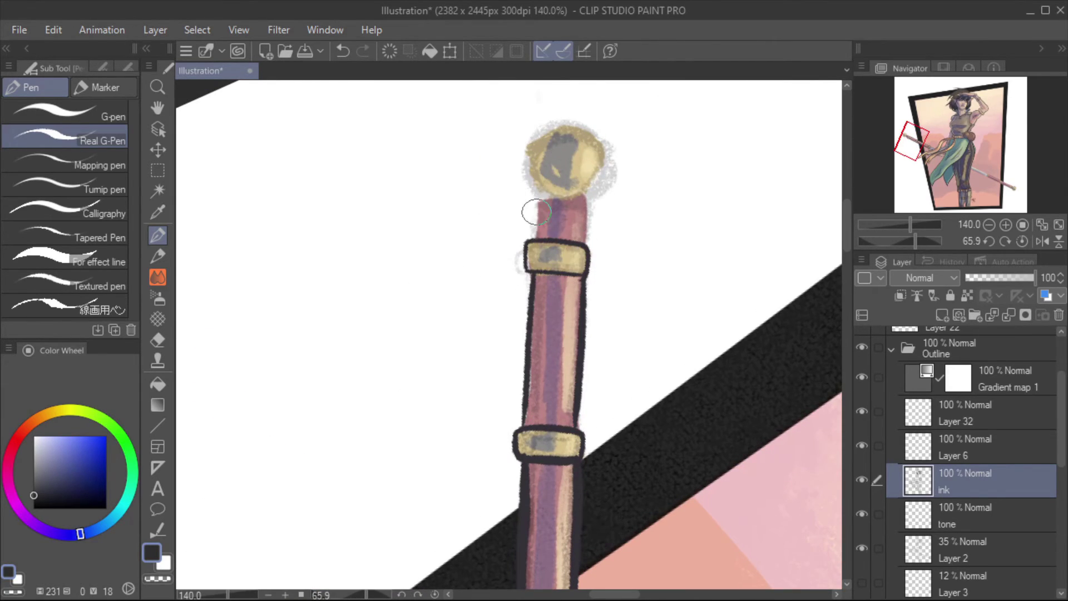
- Ink the wrapping lines on the staff's grip beside the sash, undoing the unwanted strokes
{"action": "scroll", "coordinate": [603, 141], "scroll_direction": "down", "scroll_amount": 3}
{"action": "scroll", "coordinate": [564, 167], "scroll_direction": "up", "scroll_amount": 2}
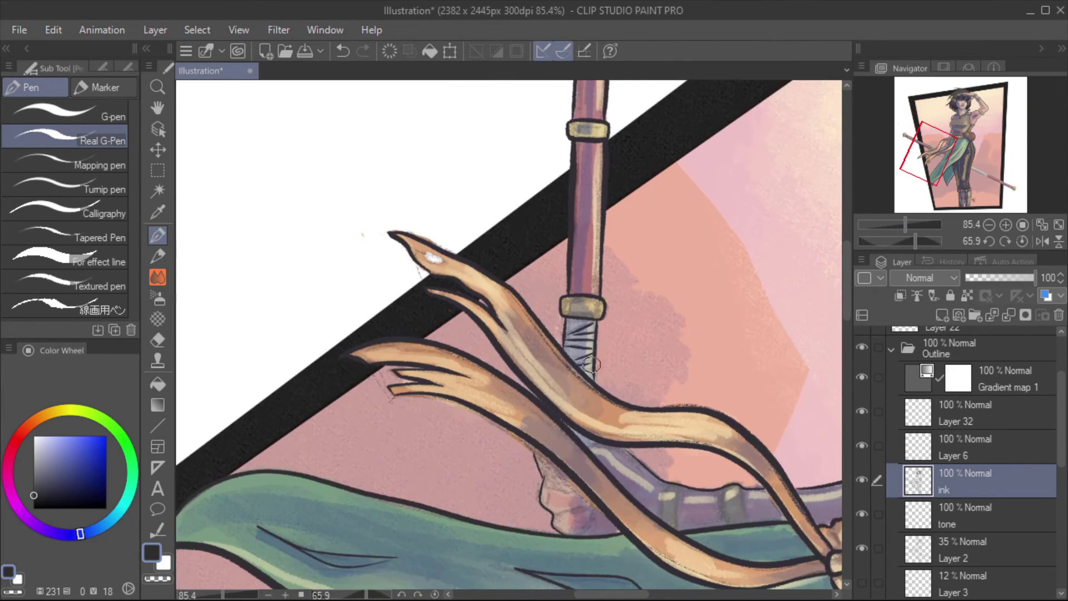
{"action": "scroll", "coordinate": [592, 364], "scroll_direction": "down", "scroll_amount": 10}
{"action": "mouse_move", "coordinate": [545, 262]}
{"action": "left_mouse_down"}
{"action": "mouse_move", "coordinate": [535, 495]}
{"action": "mouse_move", "coordinate": [573, 473]}
{"action": "mouse_move", "coordinate": [545, 262]}
{"action": "left_mouse_up"}
{"action": "key", "text": "ctrl+z"}
{"action": "key", "text": "ctrl+z"}
{"action": "key", "text": "ctrl+z"}
- Ink the lower staff's bands, shaft edges and grip wrapping, undoing the misplaced stroke near the end knob
{"action": "scroll", "coordinate": [573, 290], "scroll_direction": "down", "scroll_amount": 3}
{"action": "scroll", "coordinate": [579, 331], "scroll_direction": "down", "scroll_amount": 3}
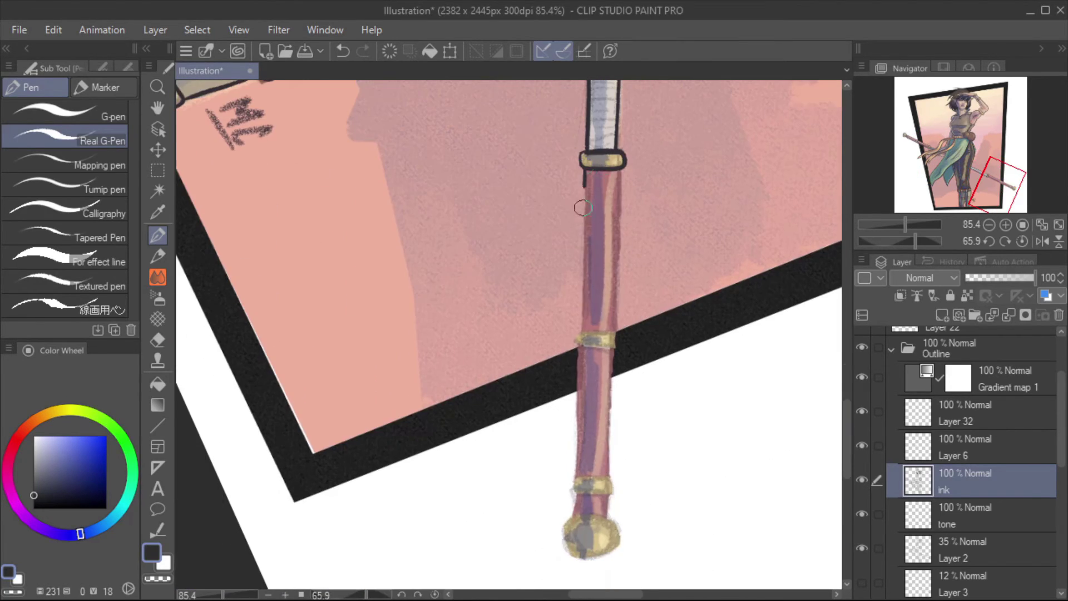
{"action": "mouse_move", "coordinate": [579, 332]}
{"action": "left_mouse_down"}
{"action": "mouse_move", "coordinate": [583, 167]}
{"action": "mouse_move", "coordinate": [615, 346]}
{"action": "left_mouse_up"}
{"action": "left_click_drag", "start_coordinate": [581, 343], "coordinate": [605, 257]}
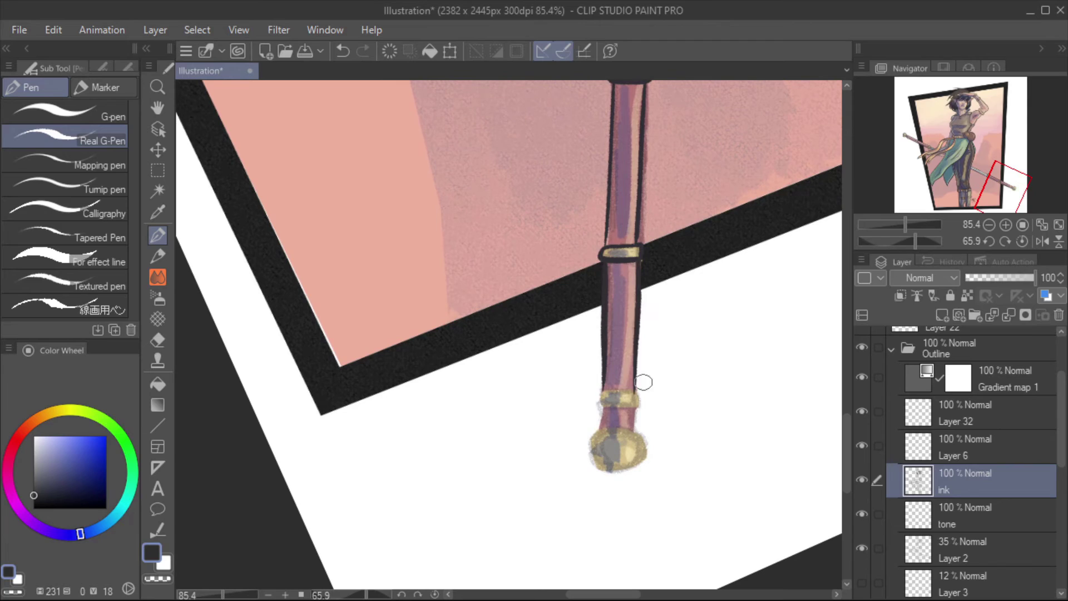
{"action": "left_click_drag", "start_coordinate": [640, 393], "coordinate": [601, 415]}
{"action": "left_click_drag", "start_coordinate": [600, 422], "coordinate": [603, 319]}
{"action": "key", "text": "ctrl+z"}
{"action": "scroll", "coordinate": [592, 351], "scroll_direction": "up", "scroll_amount": 5}
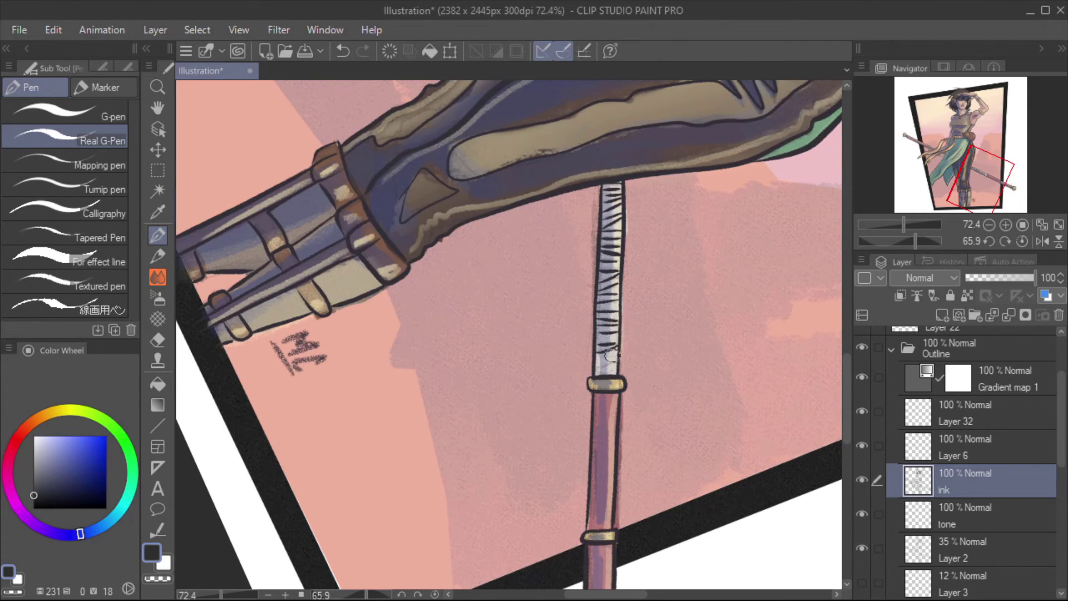
- Reset the canvas rotation and ink the lowered forearm's bands and the hand behind the sash
{"action": "scroll", "coordinate": [612, 356], "scroll_direction": "down", "scroll_amount": 3}
{"action": "key", "text": "ctrl+0"}
{"action": "left_click_drag", "start_coordinate": [893, 225], "coordinate": [913, 221]}
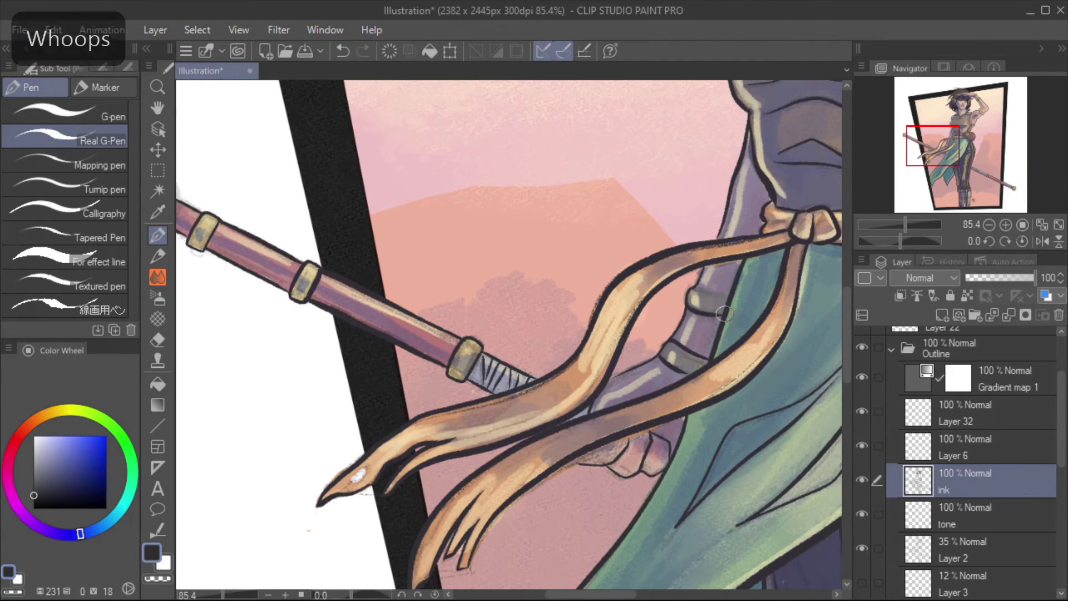
{"action": "scroll", "coordinate": [724, 313], "scroll_direction": "down", "scroll_amount": 5}
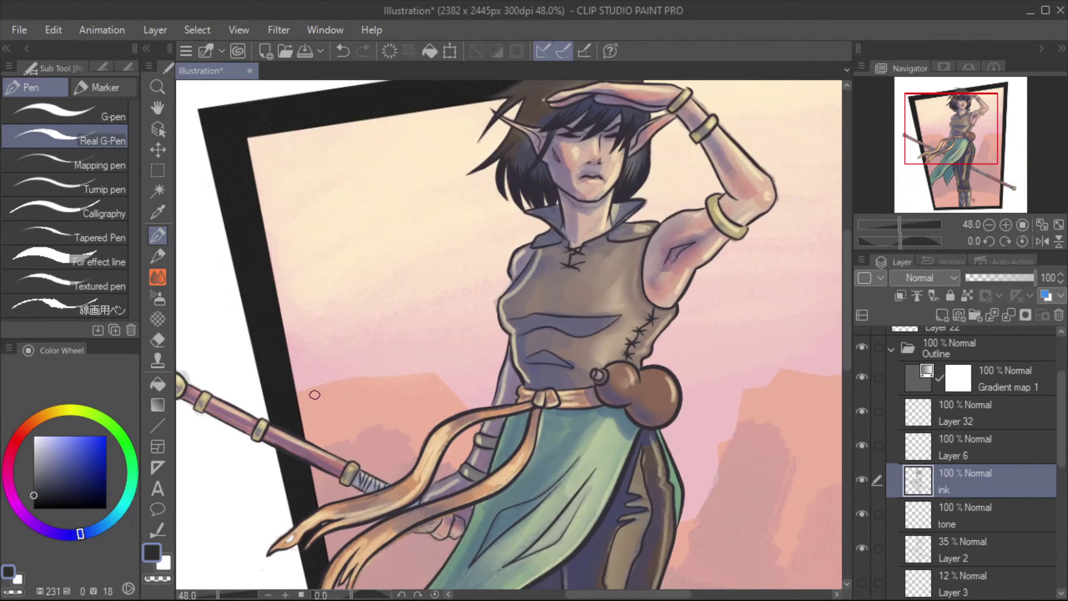
{"action": "scroll", "coordinate": [314, 394], "scroll_direction": "up", "scroll_amount": 6}
{"action": "key", "text": "ctrl+z"}
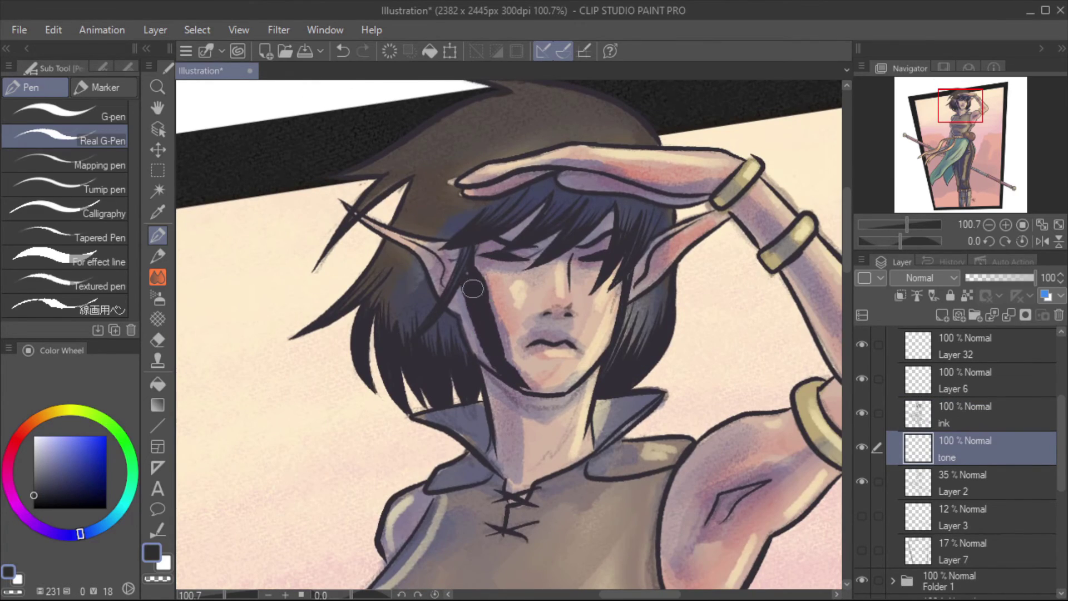
{"action": "key", "text": "ctrl+z"}
{"action": "key", "text": "ctrl+z"}
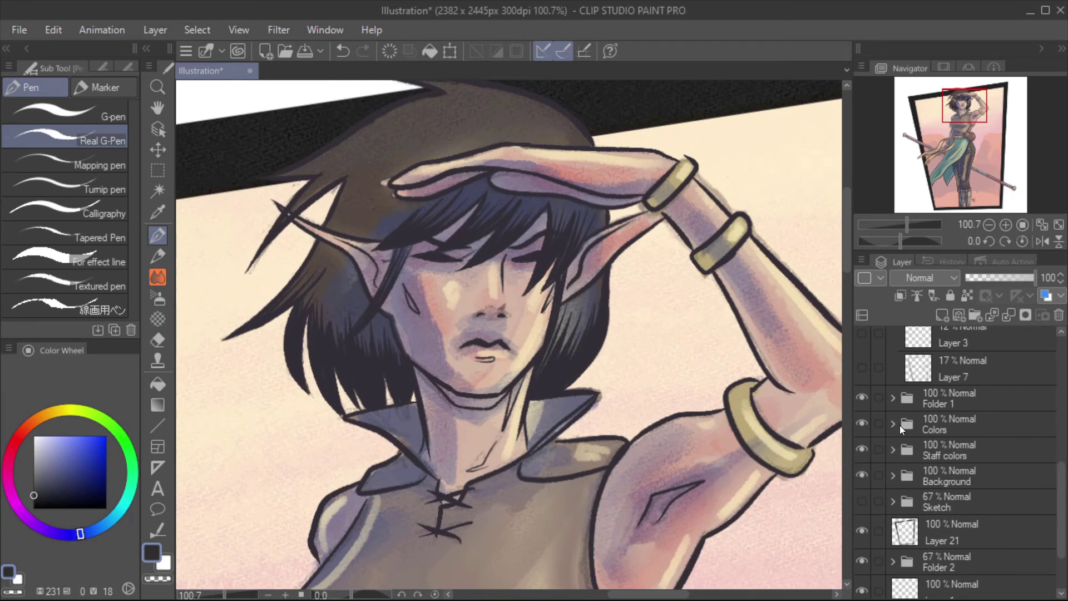
- Sample the hair's brown for the Design pencil on Layer 16 in the Colors folder, and set the ink layer's opacity to 98%
{"action": "left_click", "coordinate": [967, 439]}
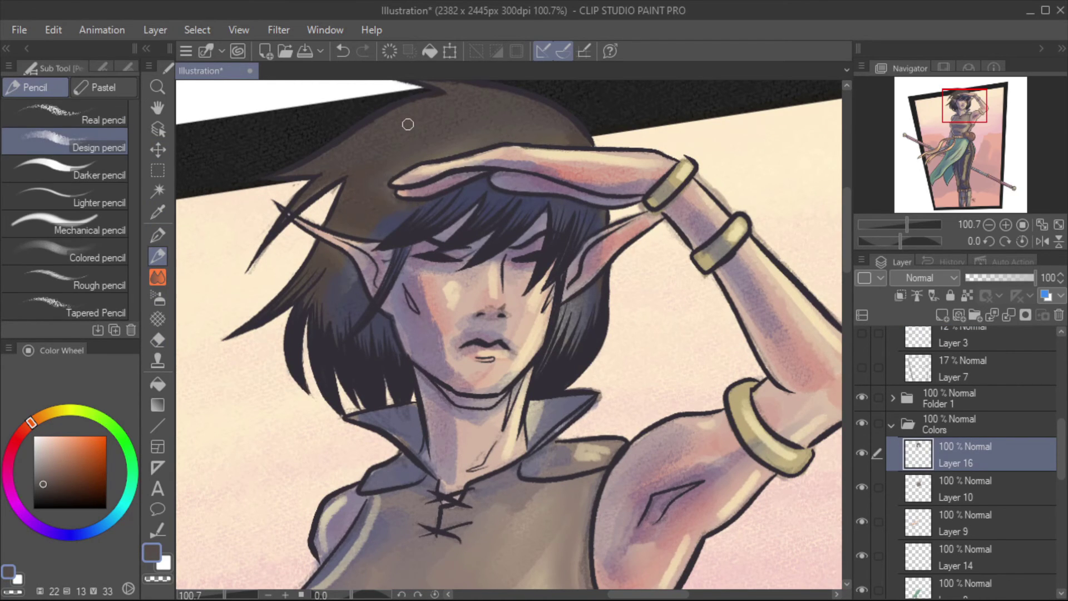
{"action": "left_click", "coordinate": [387, 191], "text": "alt"}
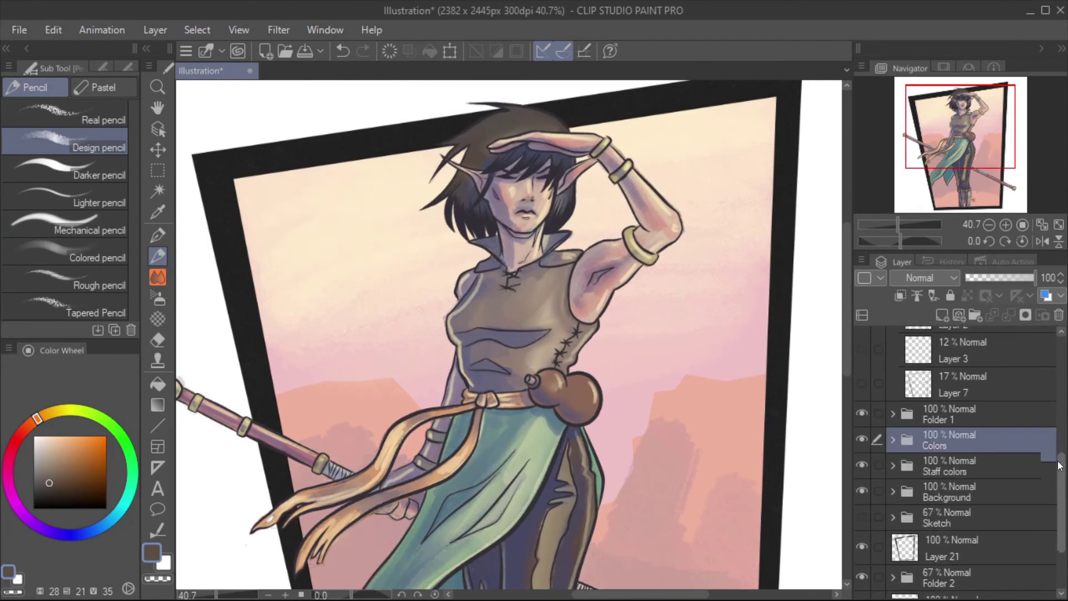
{"action": "mouse_move", "coordinate": [1034, 277]}
{"action": "left_mouse_down"}
{"action": "mouse_move", "coordinate": [1014, 272]}
{"action": "mouse_move", "coordinate": [1033, 277]}
{"action": "left_mouse_up"}
{"action": "scroll", "coordinate": [500, 334], "scroll_direction": "down", "scroll_amount": 5}
{"action": "scroll", "coordinate": [501, 334], "scroll_direction": "down", "scroll_amount": 3}
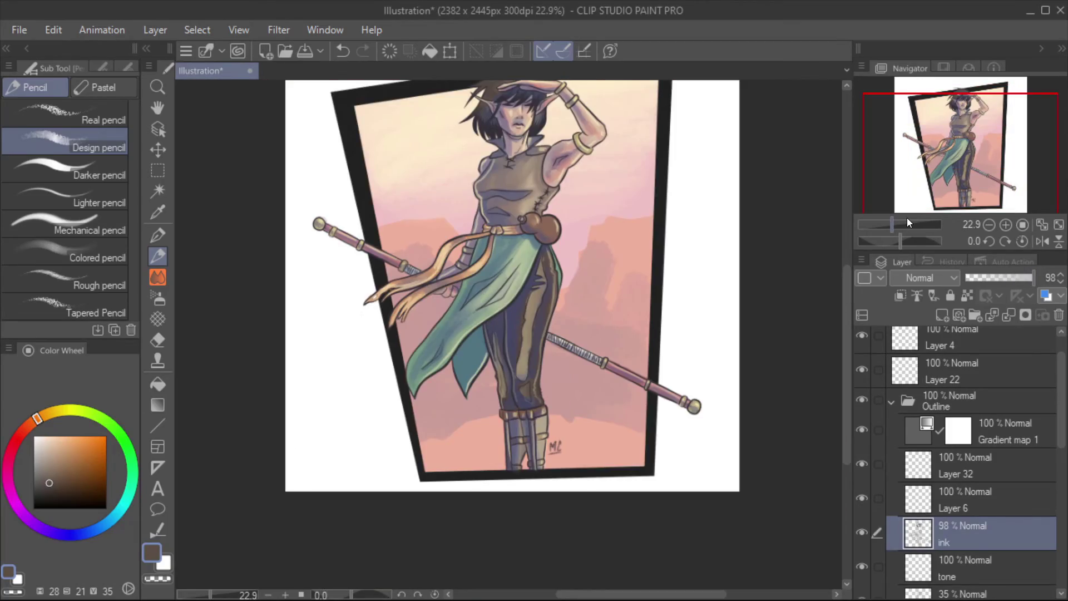
- Create a new folder above the Outline folder and add an empty layer inside it
{"action": "left_click", "coordinate": [158, 191]}
{"action": "left_click", "coordinate": [893, 402]}
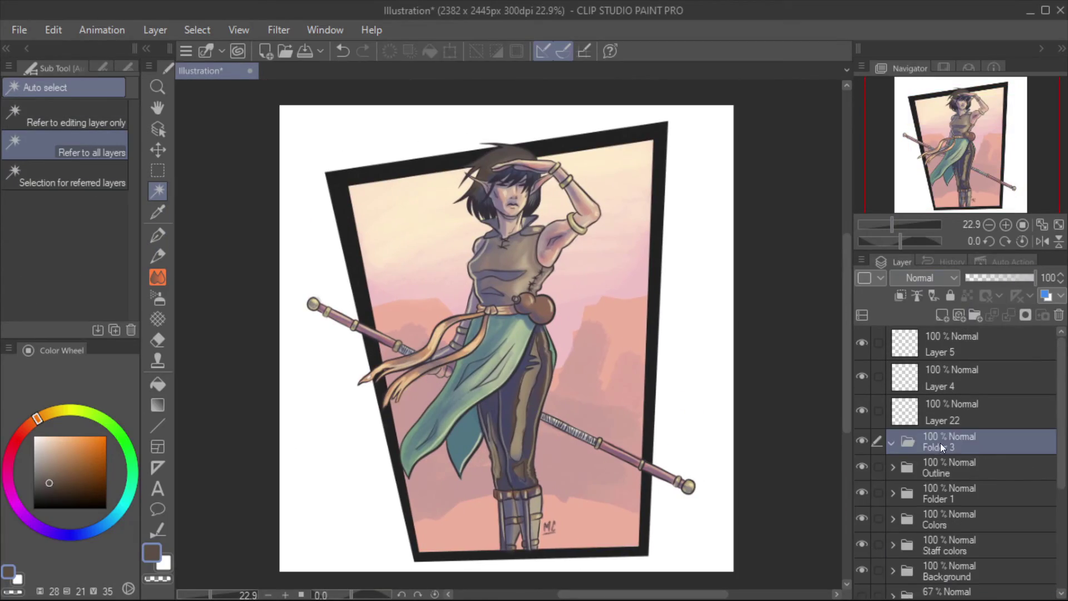
{"action": "key", "text": "ctrl+shift+n"}
- Auto-select the figure's shaded areas with reference to all layers, including non-adjacent pixels, starting from the teal cloth
{"action": "left_click", "coordinate": [534, 478]}
{"action": "scroll", "coordinate": [533, 478], "scroll_direction": "up", "scroll_amount": 4}
{"action": "left_click", "coordinate": [85, 68]}
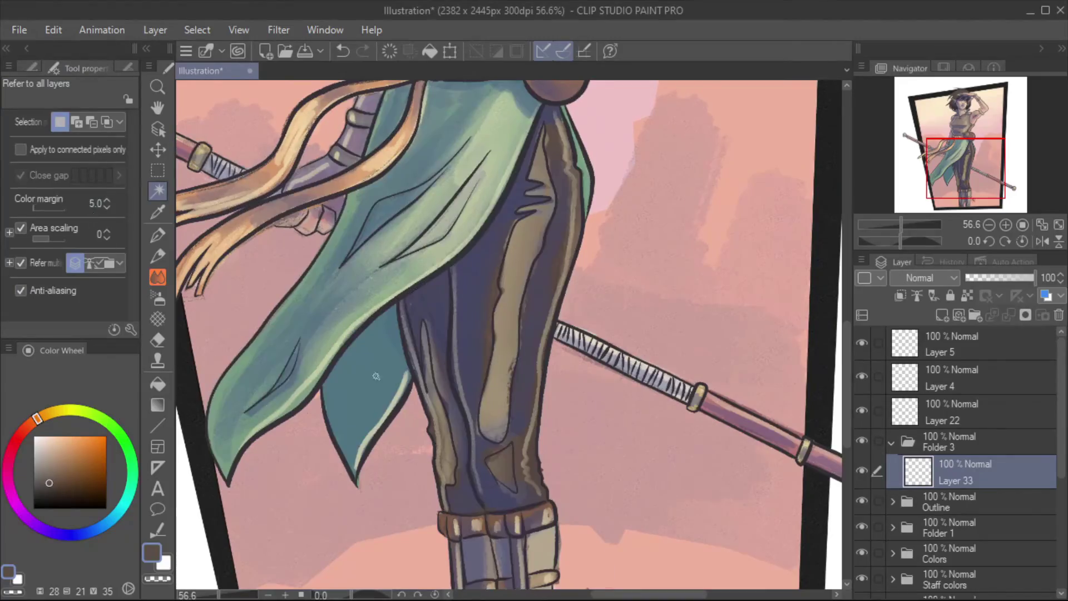
{"action": "left_click", "coordinate": [376, 376]}
{"action": "scroll", "coordinate": [376, 376], "scroll_direction": "down", "scroll_amount": 3}
{"action": "scroll", "coordinate": [673, 161], "scroll_direction": "up", "scroll_amount": 10}
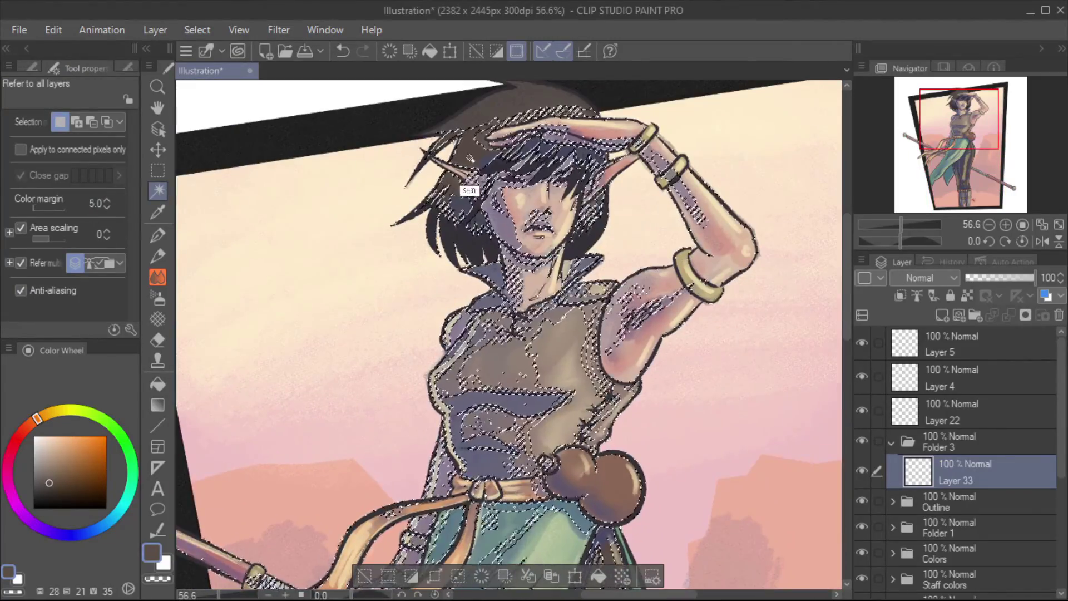
- Try a halftone dot fill over the selected shadow areas of the figure
{"action": "left_click", "coordinate": [622, 577]}
{"action": "scroll", "coordinate": [501, 333], "scroll_direction": "down", "scroll_amount": 5}
{"action": "scroll", "coordinate": [501, 334], "scroll_direction": "up", "scroll_amount": 5}
{"action": "left_click_drag", "start_coordinate": [1034, 278], "coordinate": [971, 278]}
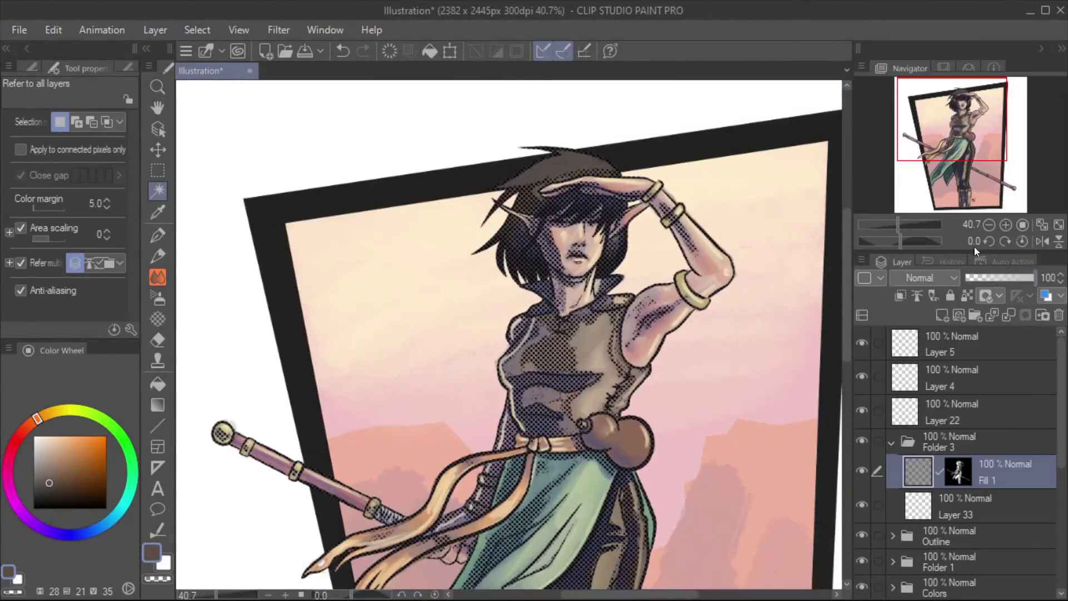
{"action": "scroll", "coordinate": [371, 273], "scroll_direction": "down", "scroll_amount": 2}
{"action": "scroll", "coordinate": [371, 273], "scroll_direction": "down", "scroll_amount": 3}
{"action": "scroll", "coordinate": [362, 307], "scroll_direction": "up", "scroll_amount": 3}
{"action": "key", "text": "ctrl+z"}
{"action": "key", "text": "ctrl+z"}
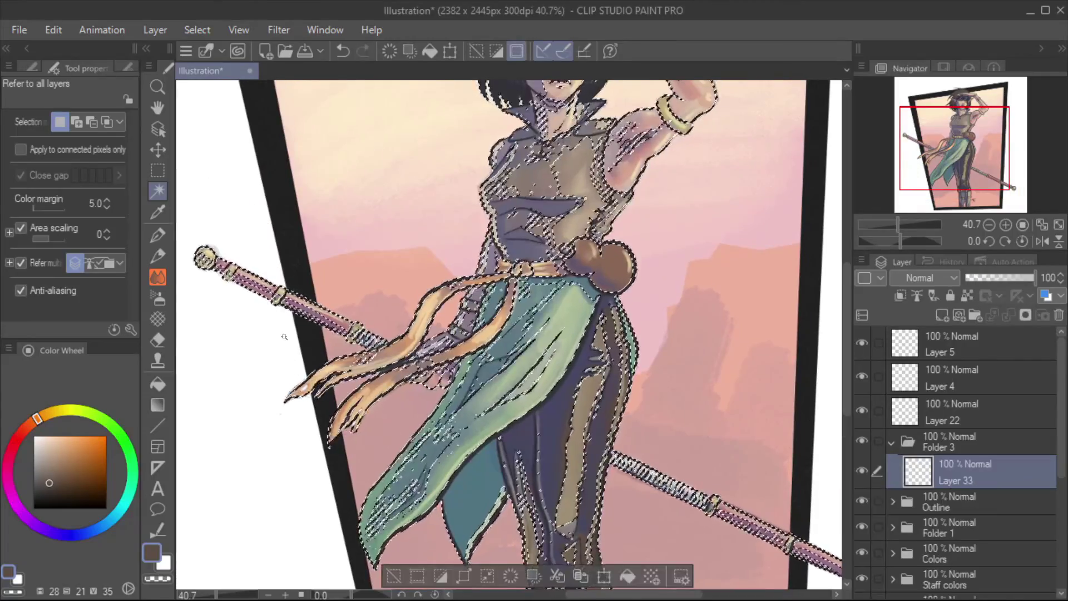
- Apply a 30 LPI halftone over the figure's shadow areas, duplicate it and hide the original tone layer
{"action": "scroll", "coordinate": [341, 368], "scroll_direction": "up", "scroll_amount": 2}
{"action": "key", "text": "ctrl+z"}
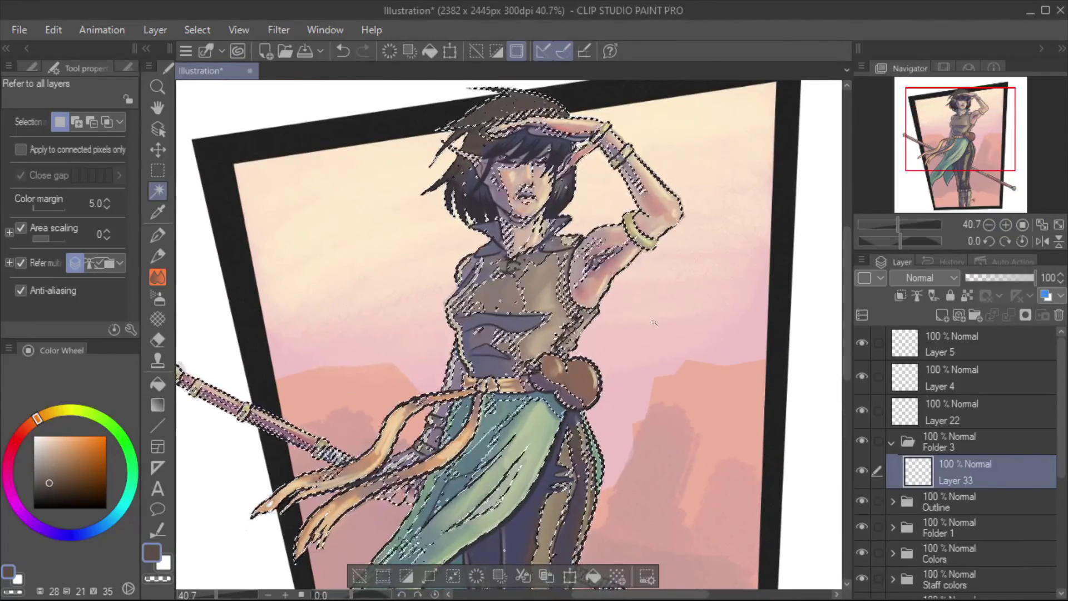
{"action": "key", "text": "ctrl+y"}
{"action": "key", "text": "ctrl+y"}
{"action": "scroll", "coordinate": [654, 322], "scroll_direction": "down", "scroll_amount": 3}
{"action": "scroll", "coordinate": [655, 322], "scroll_direction": "up", "scroll_amount": 3}
{"action": "left_click_drag", "start_coordinate": [898, 224], "coordinate": [905, 223]}
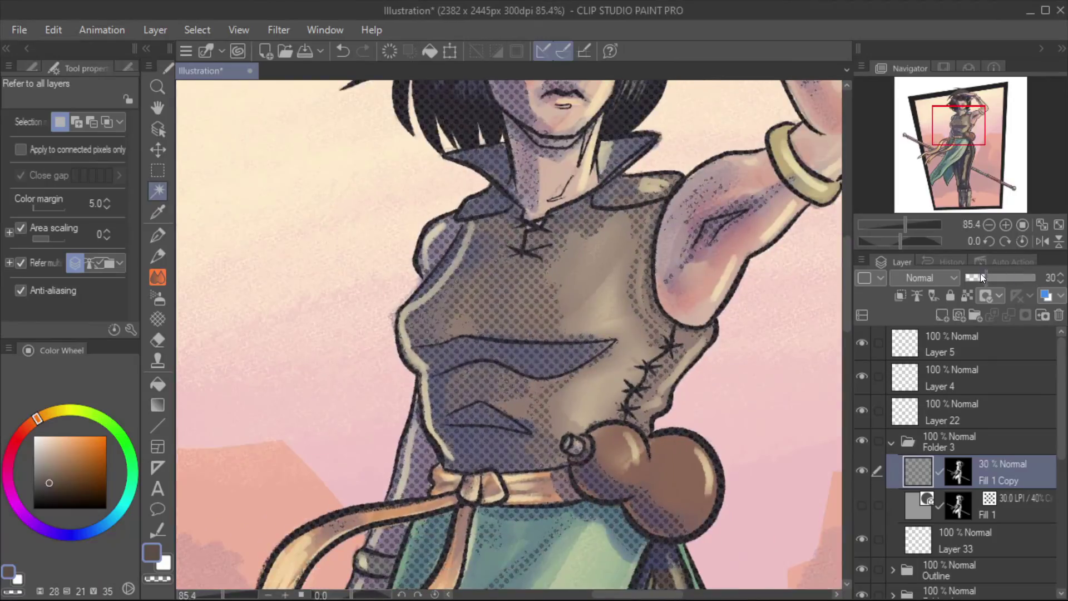
- Fade parts of the copied halftone with the Soft eraser and set its opacity to 11%
{"action": "key", "text": "e"}
{"action": "mouse_move", "coordinate": [958, 124]}
{"action": "left_mouse_down"}
{"action": "mouse_move", "coordinate": [957, 112]}
{"action": "mouse_move", "coordinate": [972, 167]}
{"action": "left_mouse_up"}
{"action": "left_click_drag", "start_coordinate": [905, 224], "coordinate": [905, 225]}
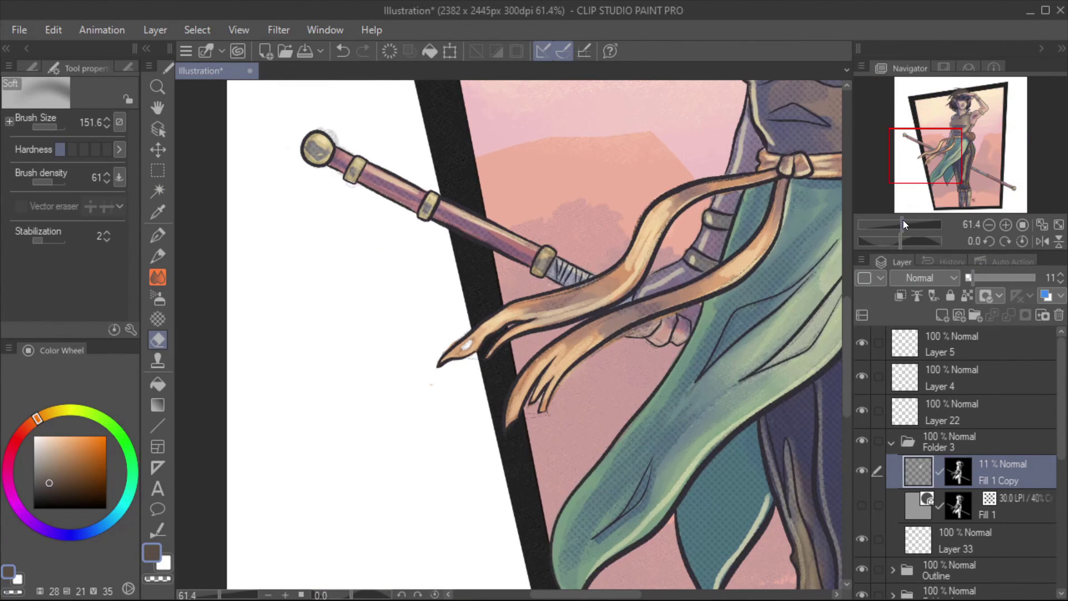
- Sample the dark outline colour and ink around the white spot at the sash's tip on the ink layer
{"action": "left_click", "coordinate": [460, 349], "text": "ctrl+shift"}
{"action": "key", "text": "p"}
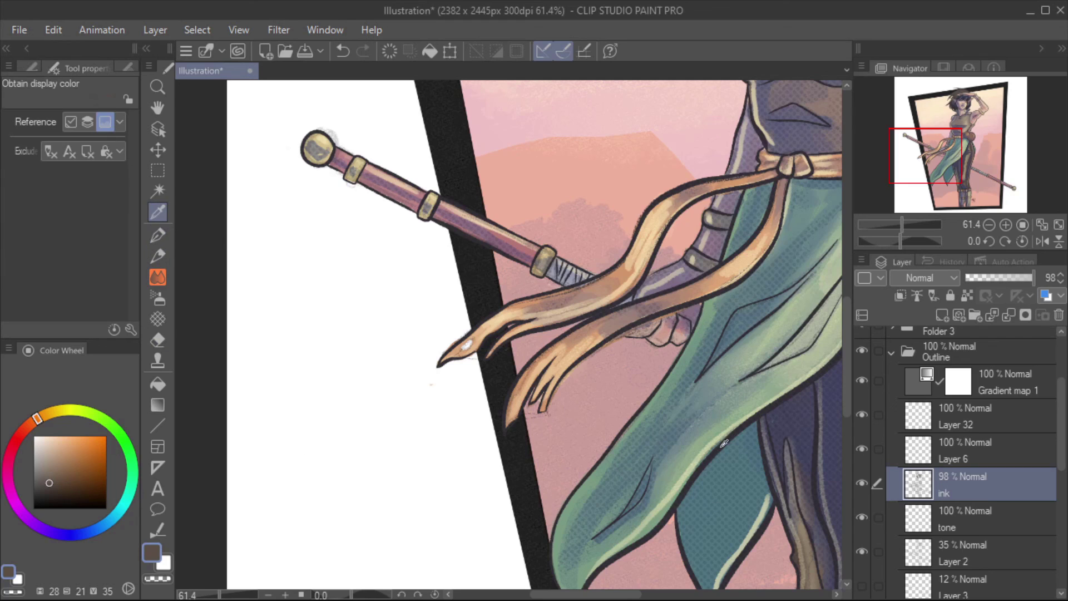
{"action": "left_click", "coordinate": [459, 349], "text": "alt"}
{"action": "scroll", "coordinate": [303, 299], "scroll_direction": "down", "scroll_amount": 4}
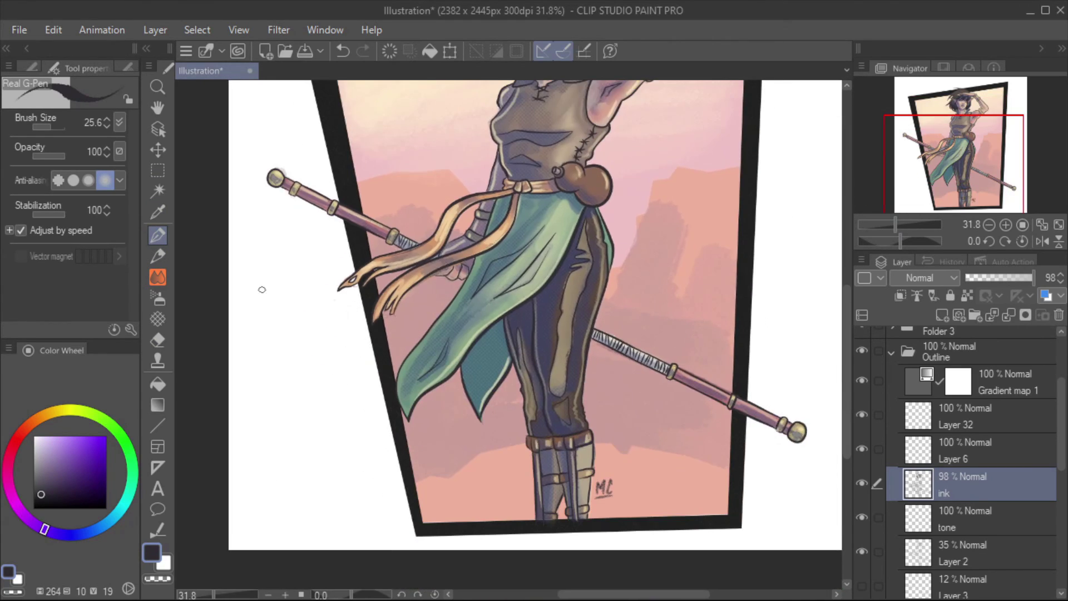
- Open Folder 2 beneath the frame layer to reach the desert background's paint layers
{"action": "scroll", "coordinate": [260, 289], "scroll_direction": "up", "scroll_amount": 3}
{"action": "left_click", "coordinate": [896, 440]}
{"action": "left_click", "coordinate": [893, 525]}
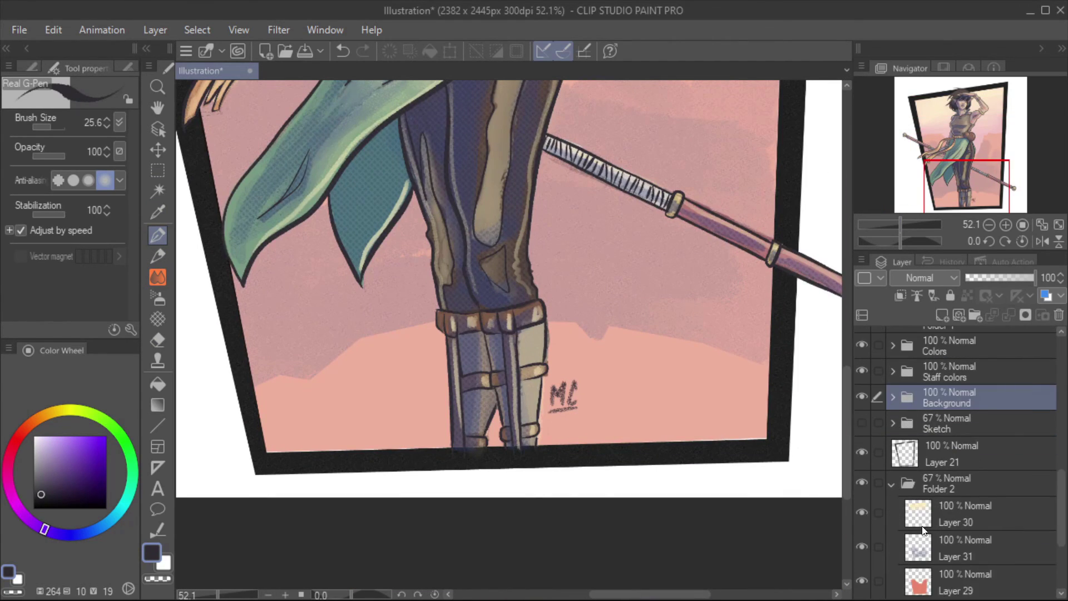
{"action": "left_click", "coordinate": [787, 313]}
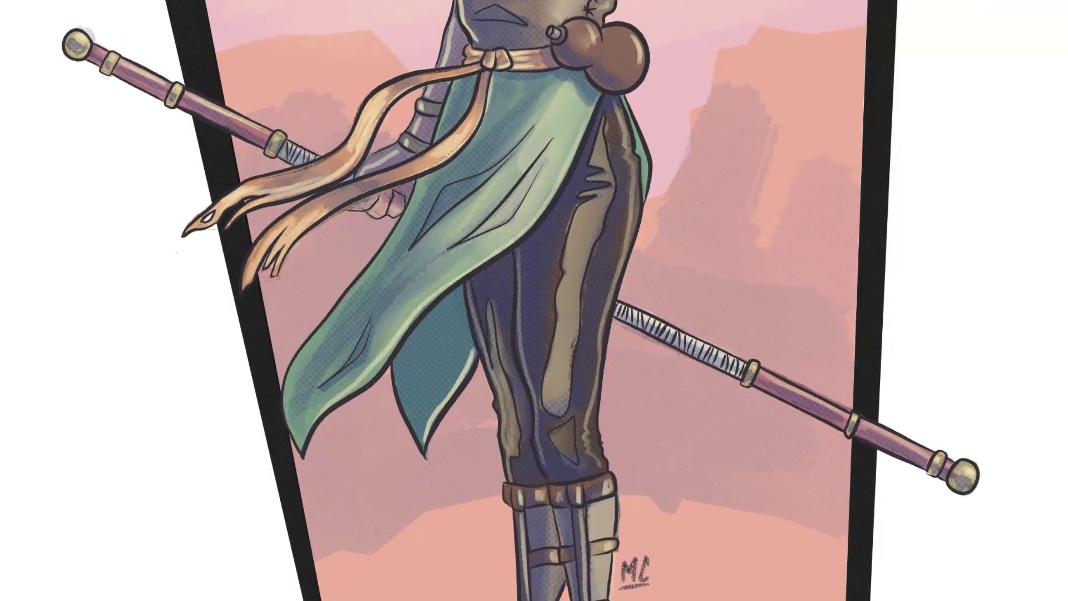